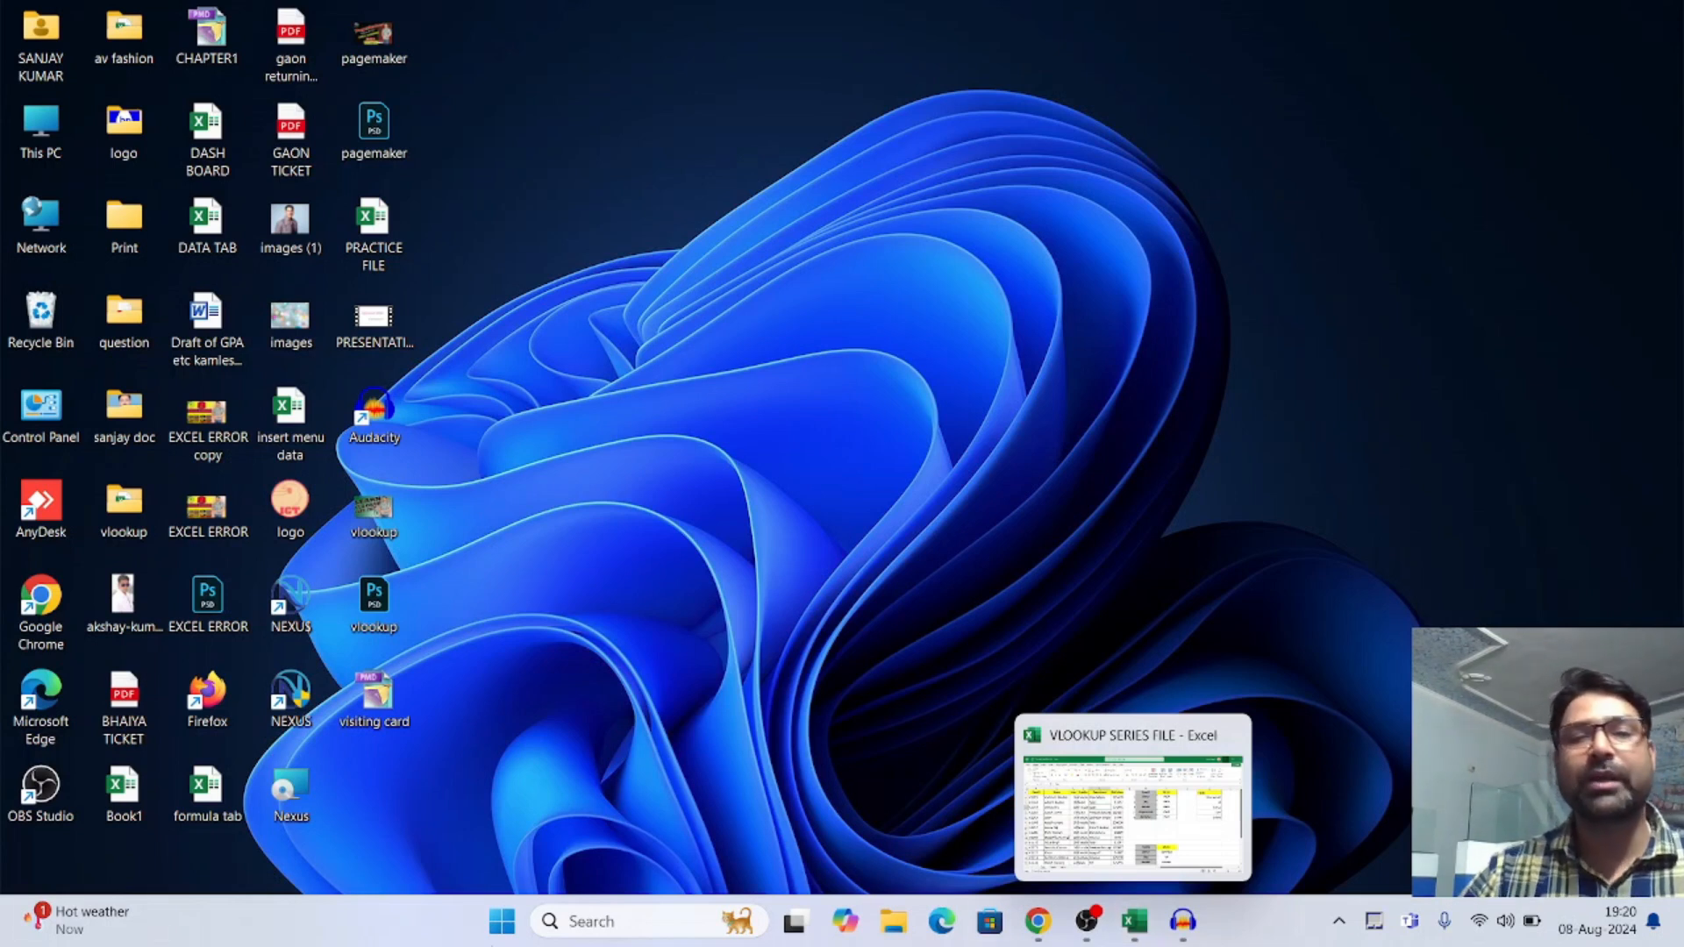
Switch to the VLOOKUP SERIES FILE workbook in Excel and clear the lookup formulas in I2:I6 on Sheet1
{"action": "left_click", "coordinate": [1145, 930]}
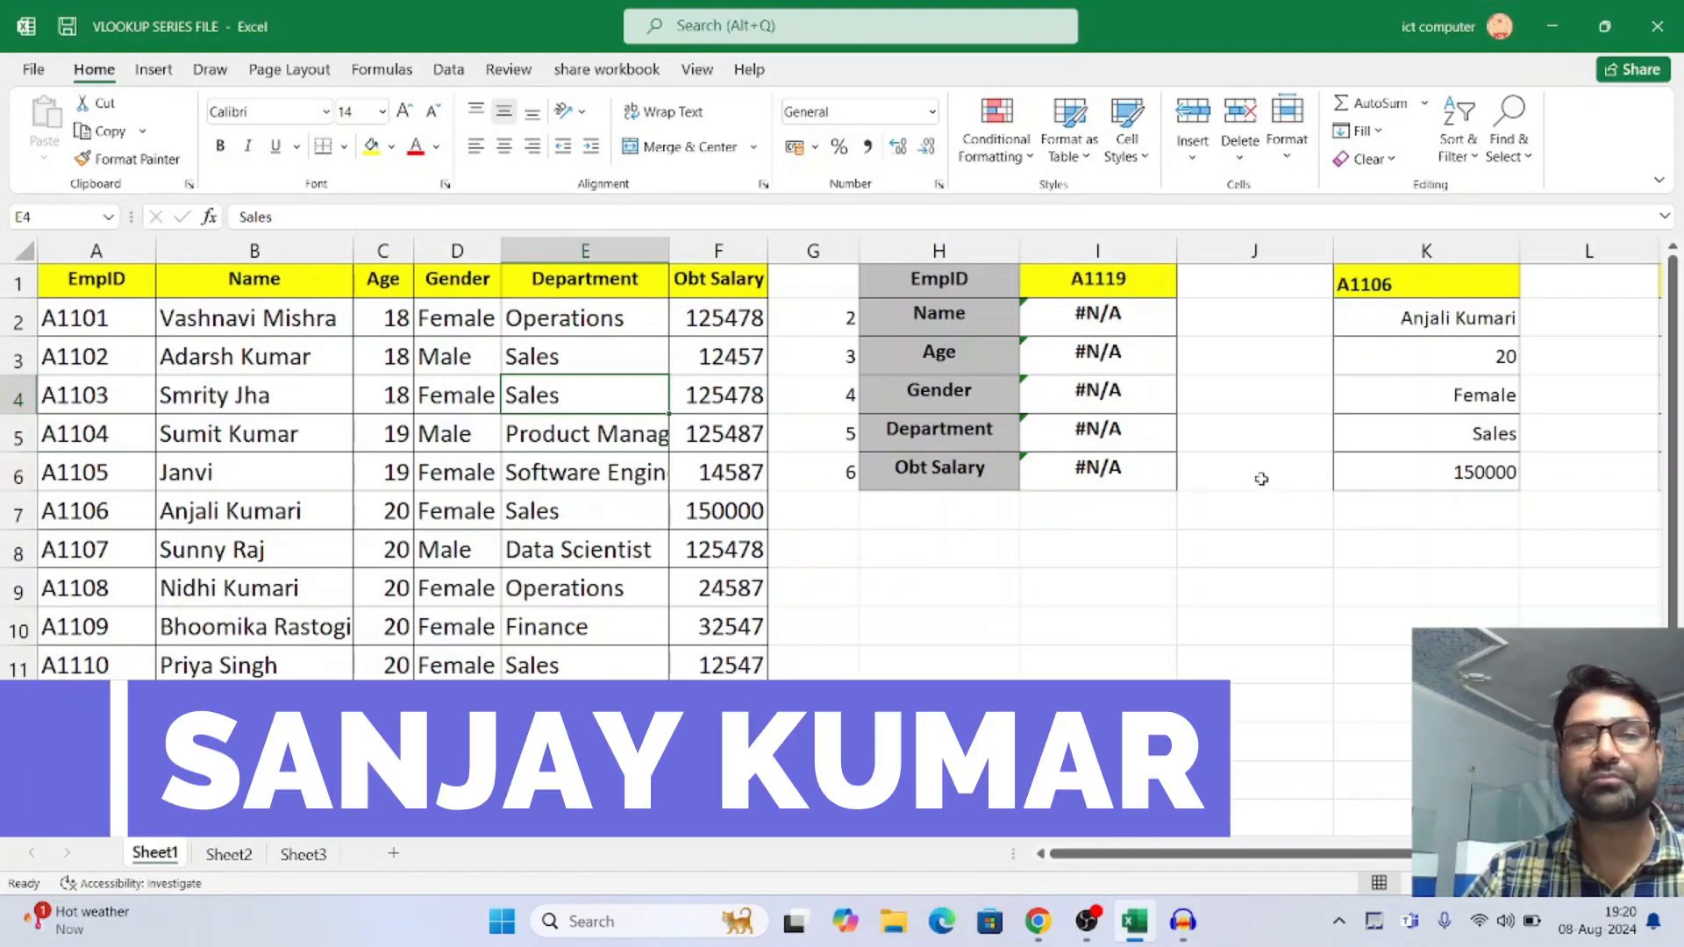
{"action": "left_click", "coordinate": [1099, 331]}
{"action": "left_click_drag", "start_coordinate": [1099, 332], "coordinate": [1096, 465]}
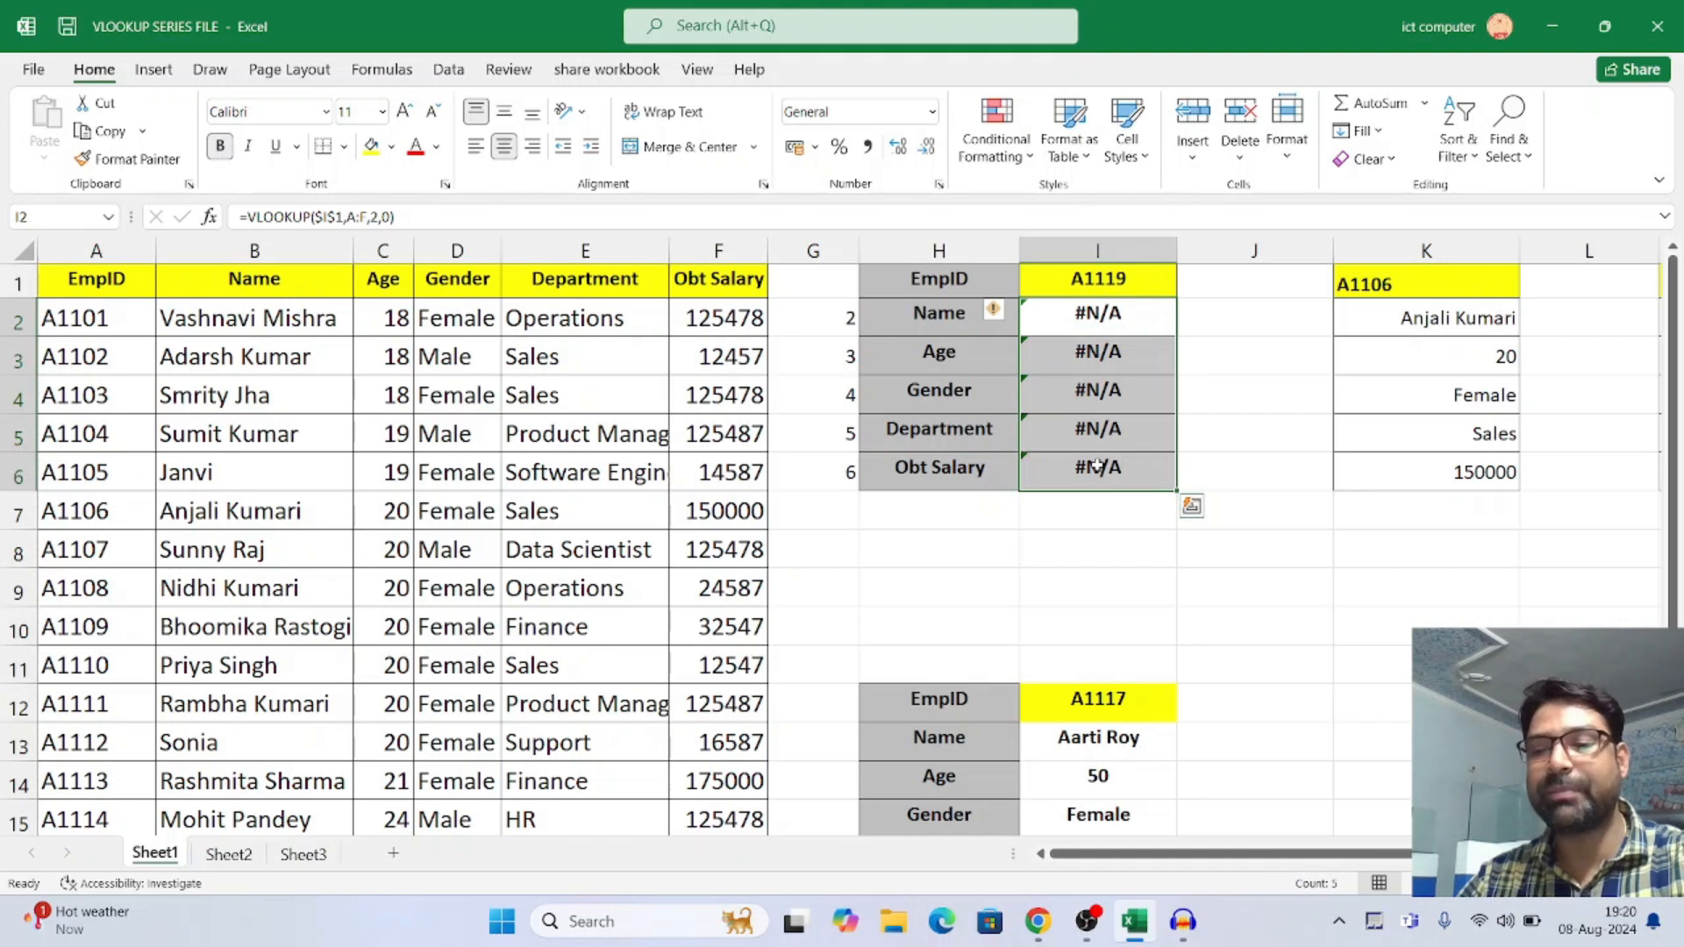
{"action": "key", "text": "Delete"}
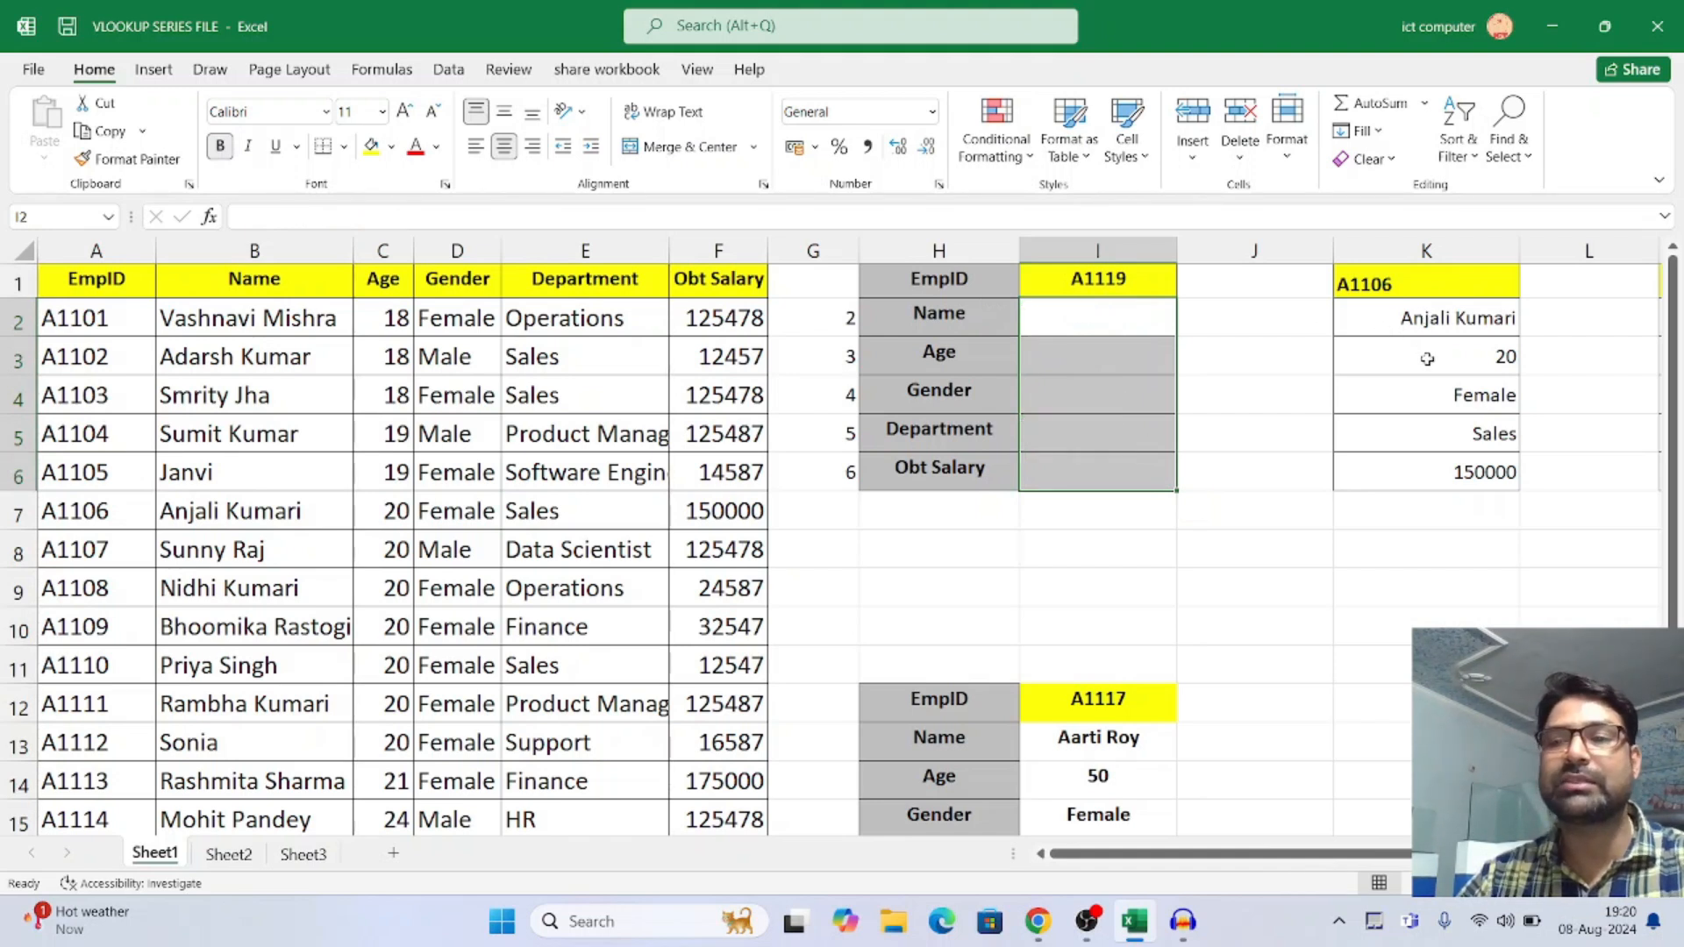
Clear the lookup results below the Name result in the other two result columns, K3:K7 and M3:M6
{"action": "left_click_drag", "start_coordinate": [1427, 359], "coordinate": [1429, 507]}
{"action": "key", "text": "Delete"}
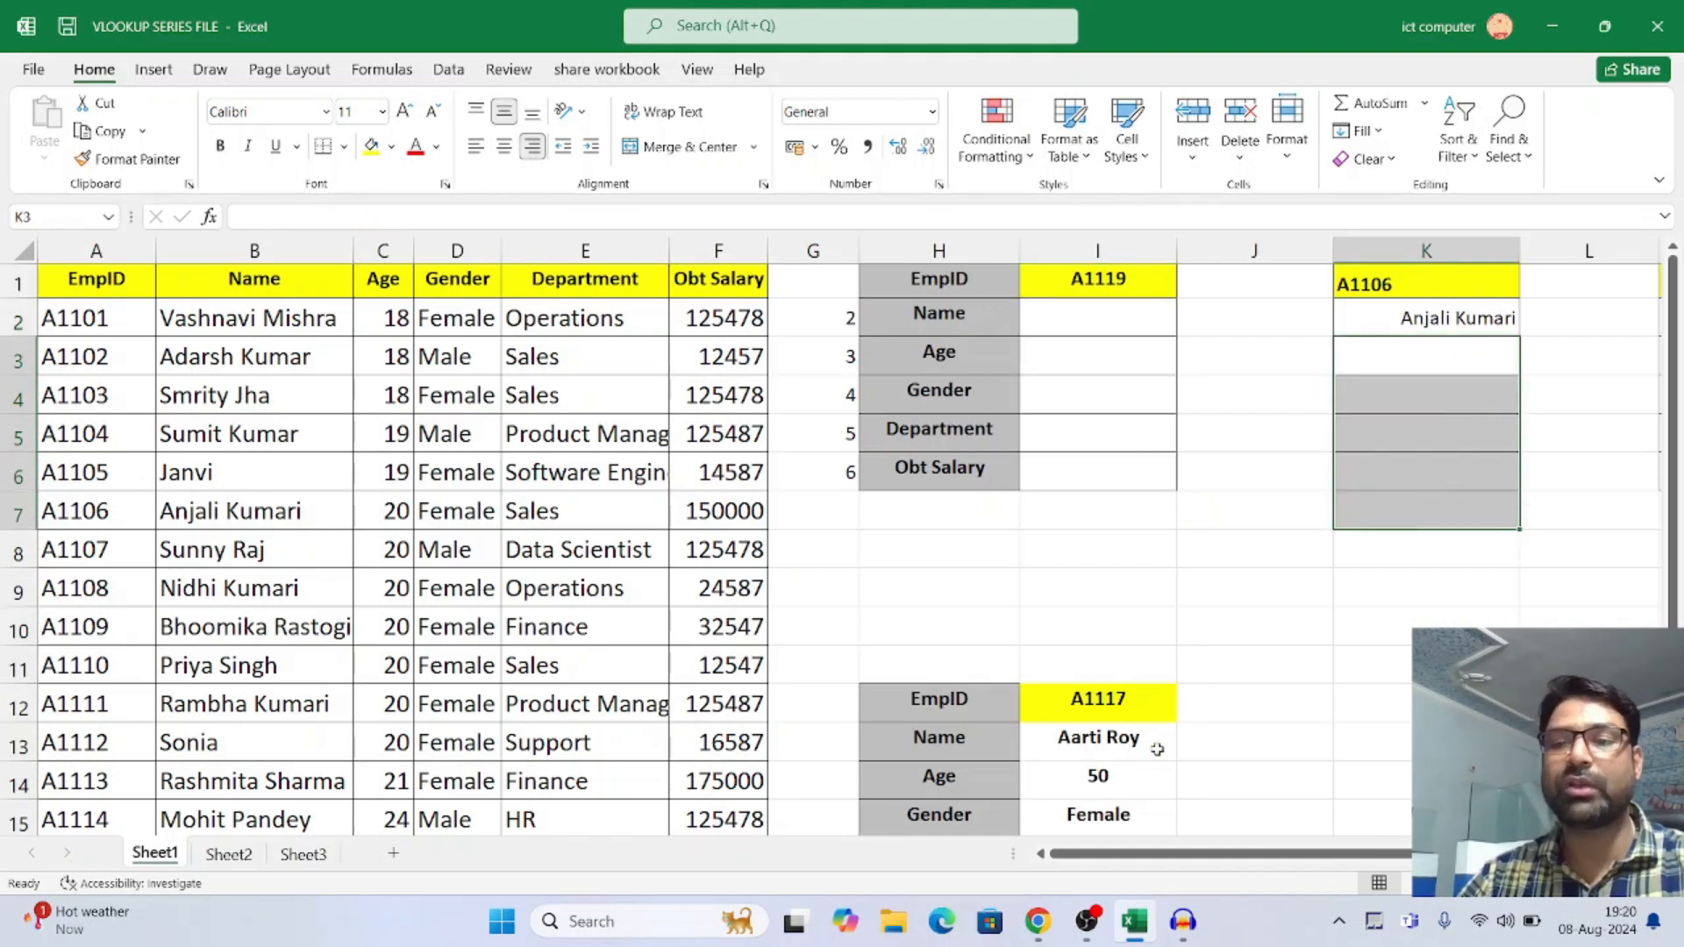
{"action": "left_click_drag", "start_coordinate": [1317, 857], "coordinate": [1437, 856]}
{"action": "left_click_drag", "start_coordinate": [1402, 362], "coordinate": [1421, 473]}
{"action": "key", "text": "Delete"}
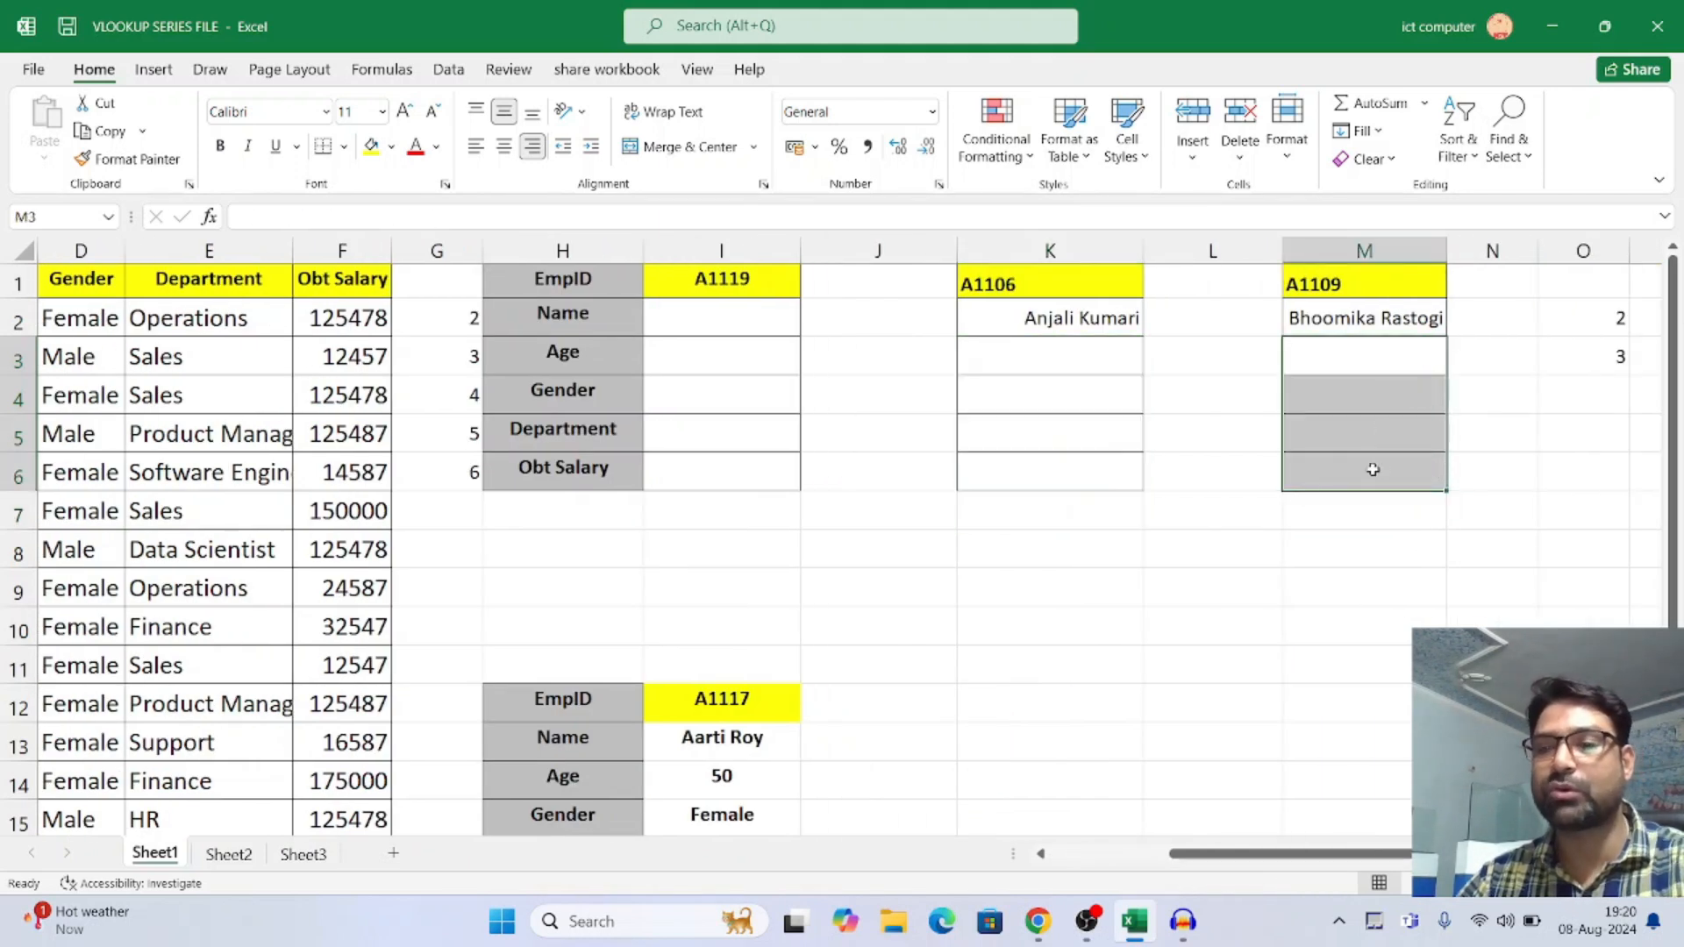
Clear the Age, Gender, Department and Obt Salary results in I14:I17 of the lower lookup table
{"action": "left_click_drag", "start_coordinate": [1675, 567], "coordinate": [1676, 614]}
{"action": "left_click", "coordinate": [716, 674]}
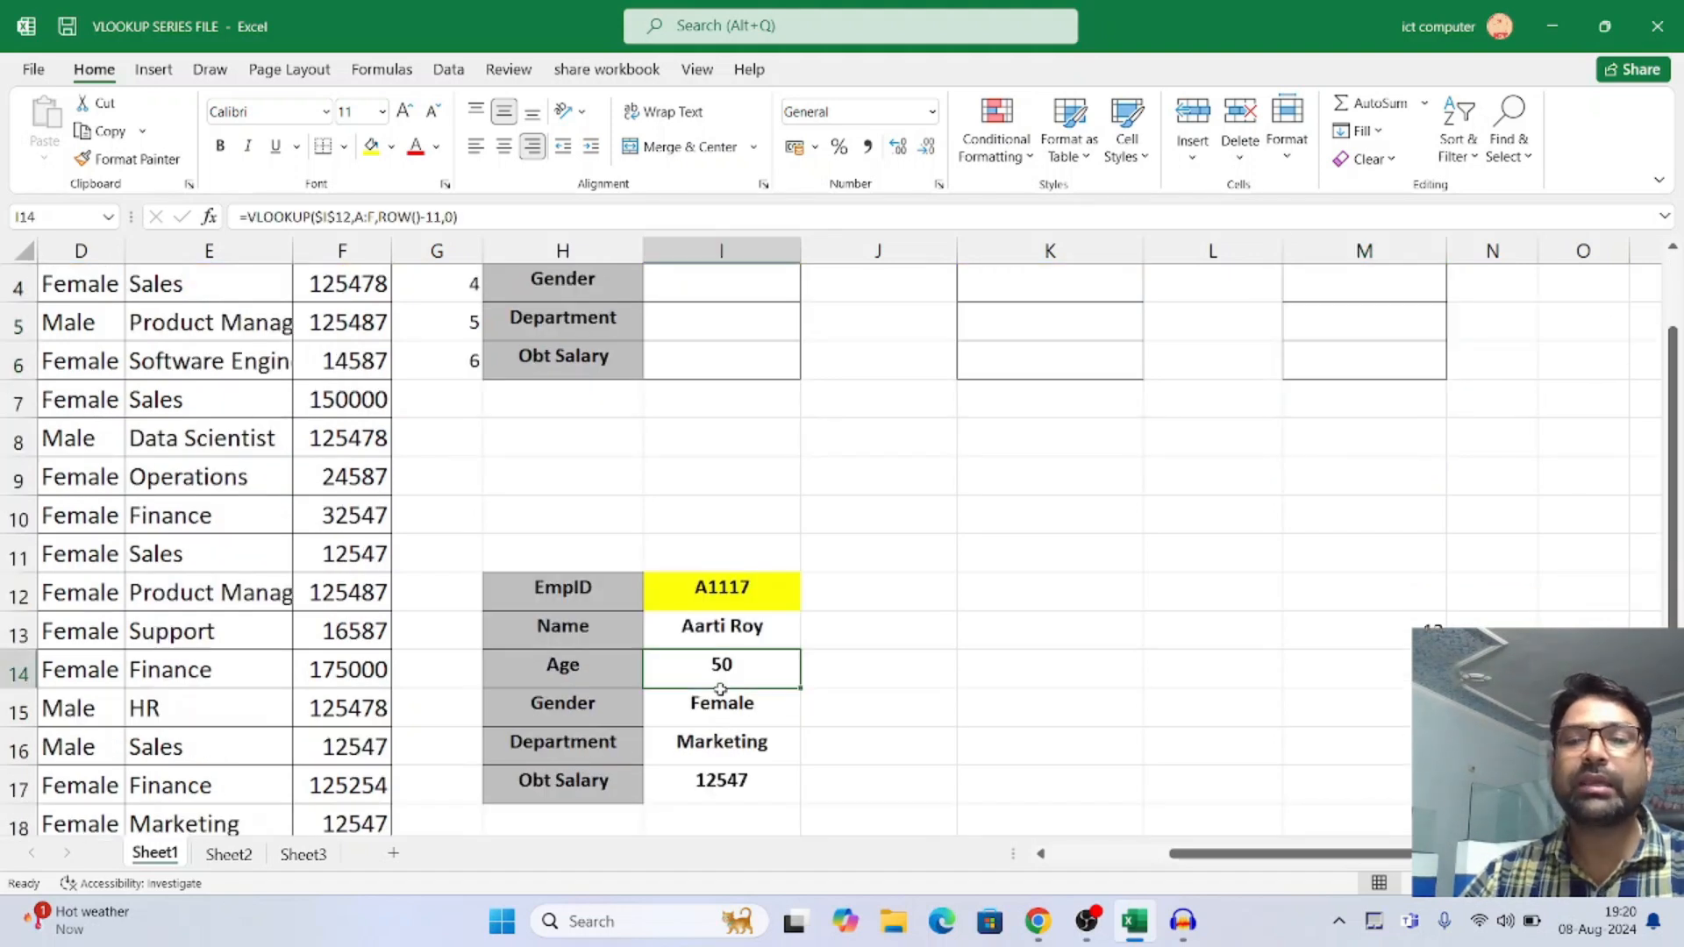
{"action": "left_click_drag", "start_coordinate": [719, 689], "coordinate": [735, 772]}
{"action": "key", "text": "Delete"}
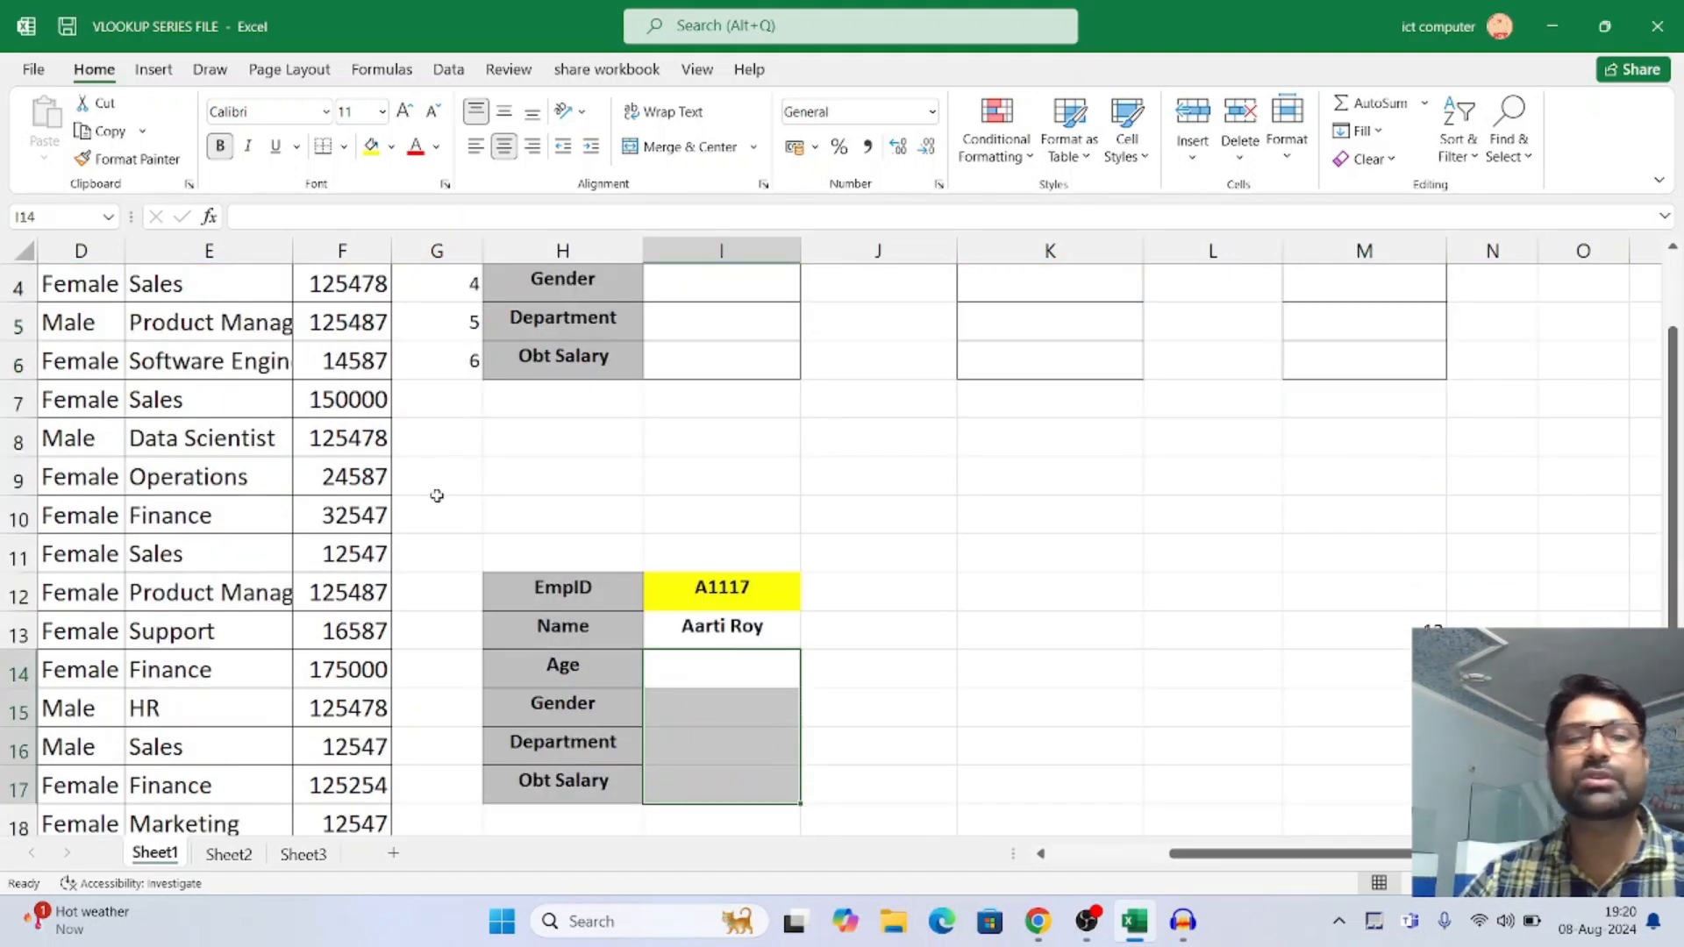
{"action": "scroll", "coordinate": [437, 495], "scroll_direction": "up", "scroll_amount": 1}
{"action": "left_click_drag", "start_coordinate": [1271, 855], "coordinate": [1120, 877]}
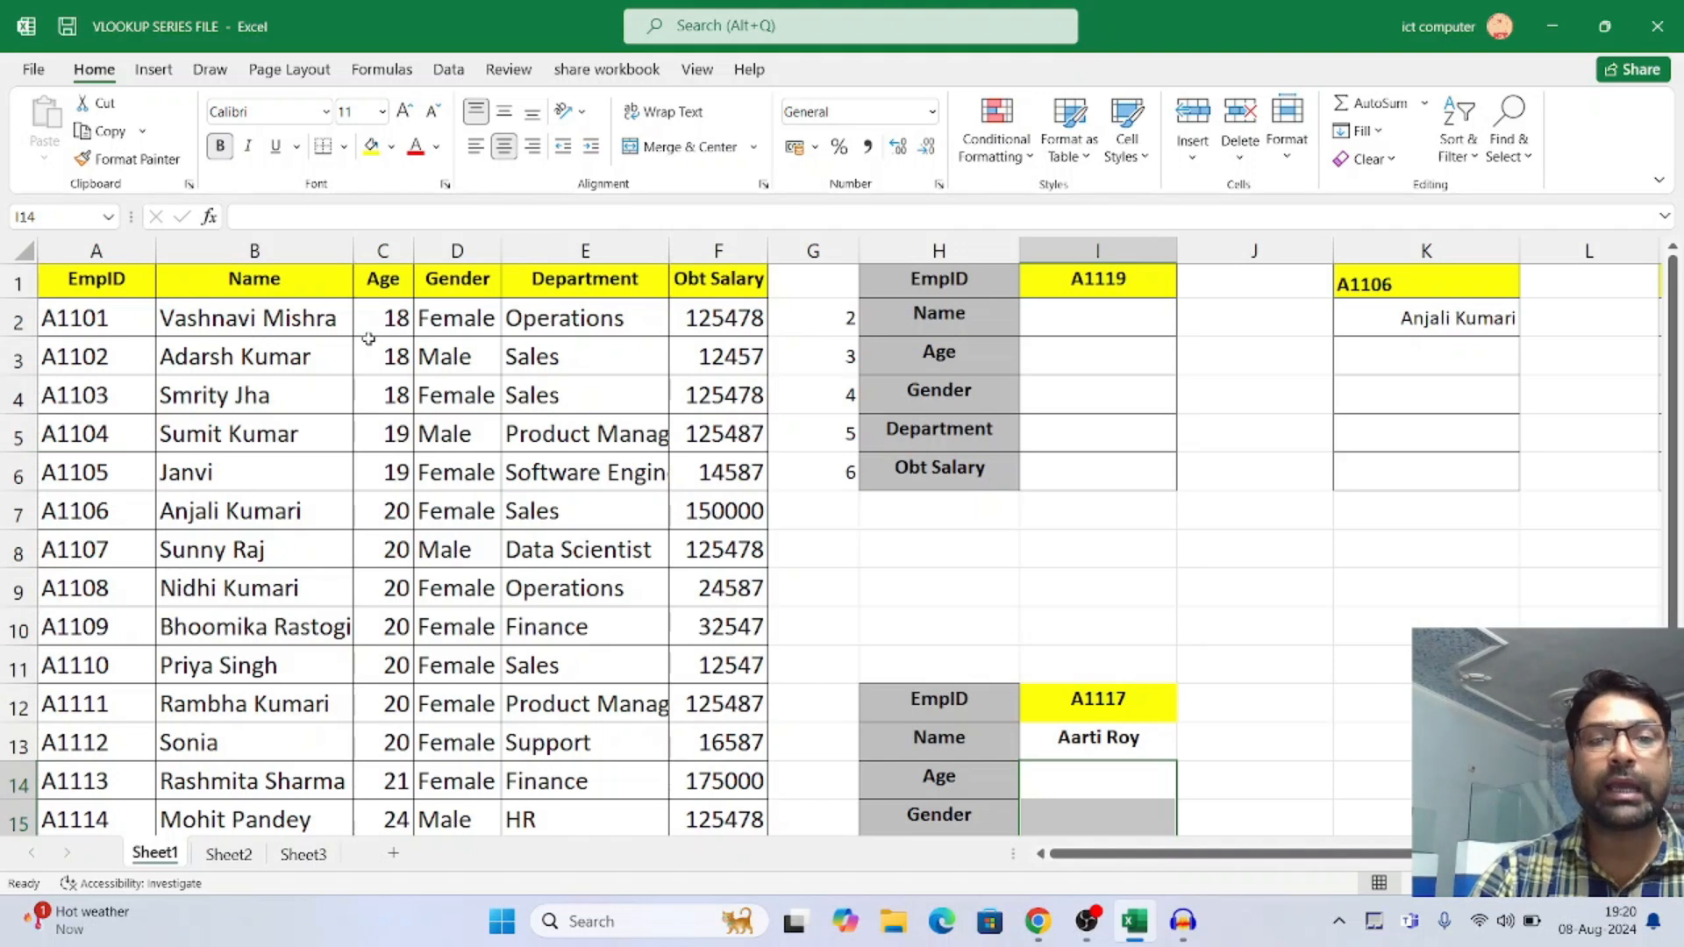
Examine the employee data table column by column, from EmpID through Obt Salary, down to its last row
{"action": "left_click_drag", "start_coordinate": [76, 287], "coordinate": [592, 770]}
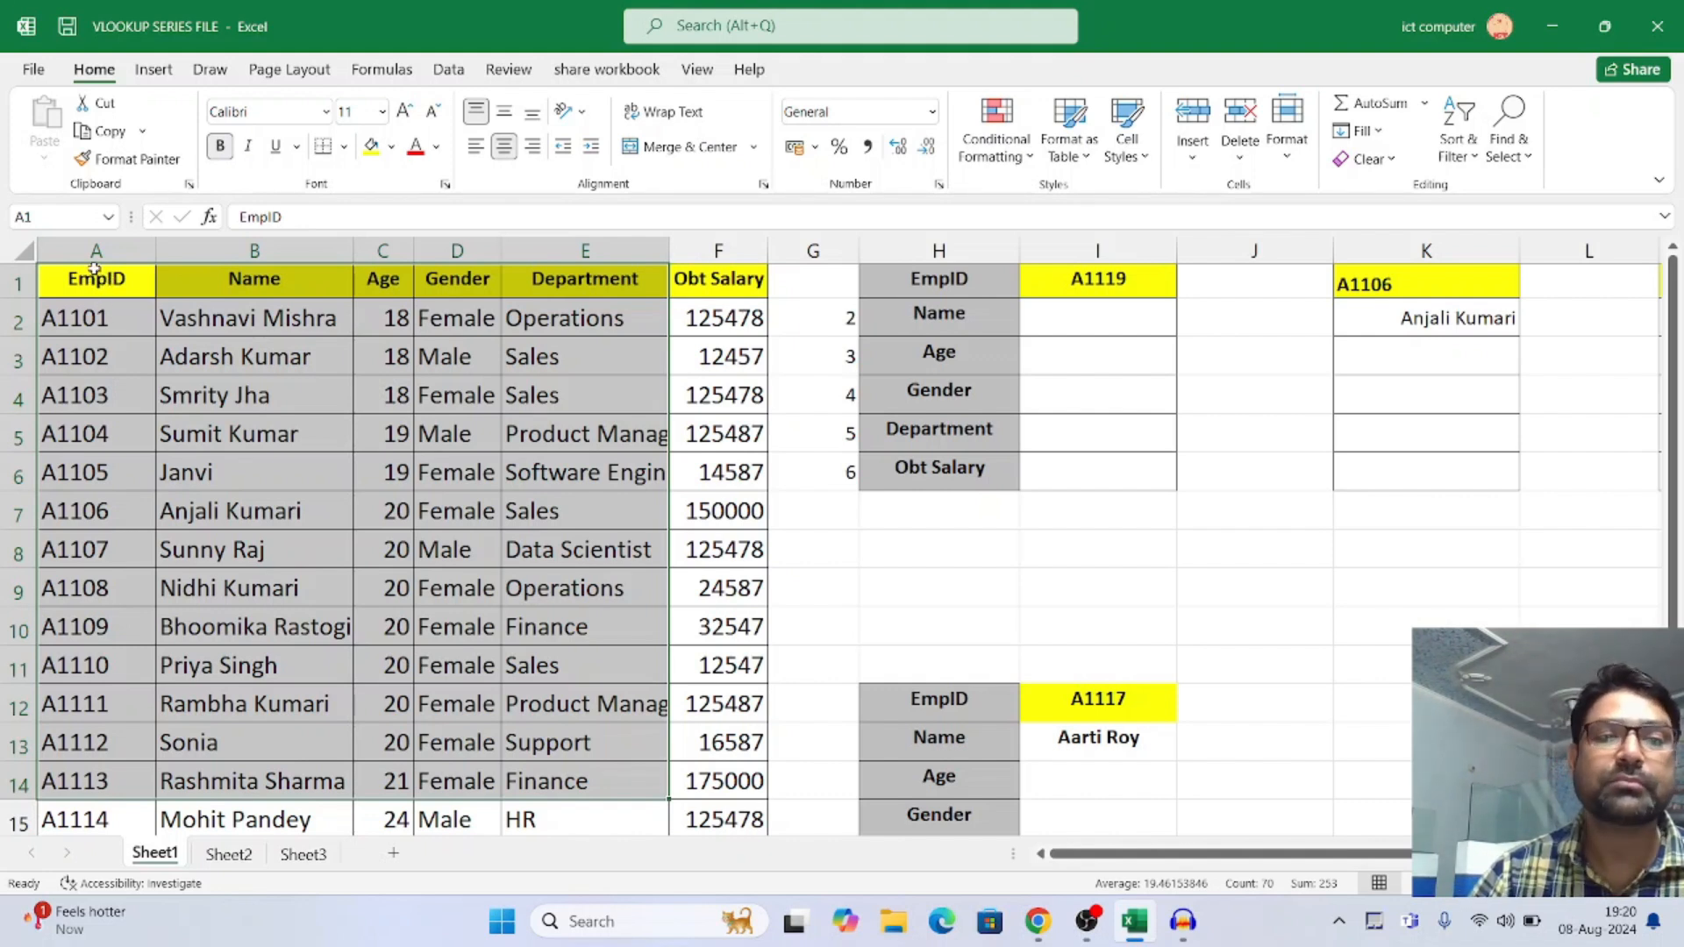
{"action": "left_click", "coordinate": [99, 249]}
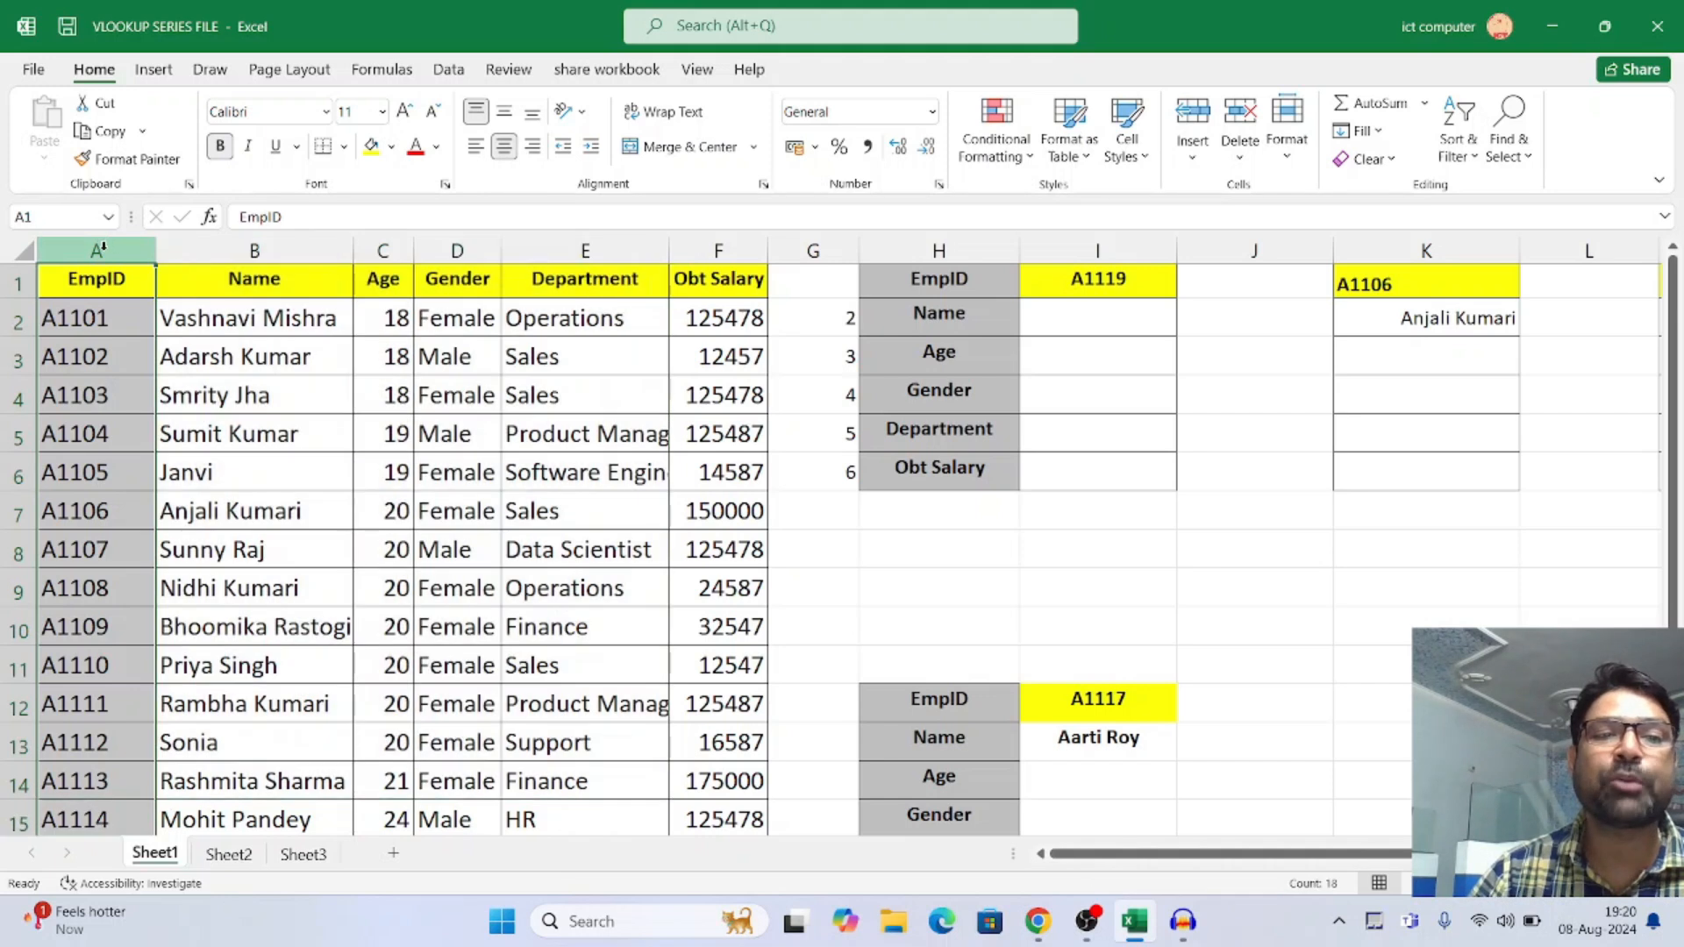
{"action": "left_click", "coordinate": [269, 250]}
{"action": "left_click", "coordinate": [383, 249]}
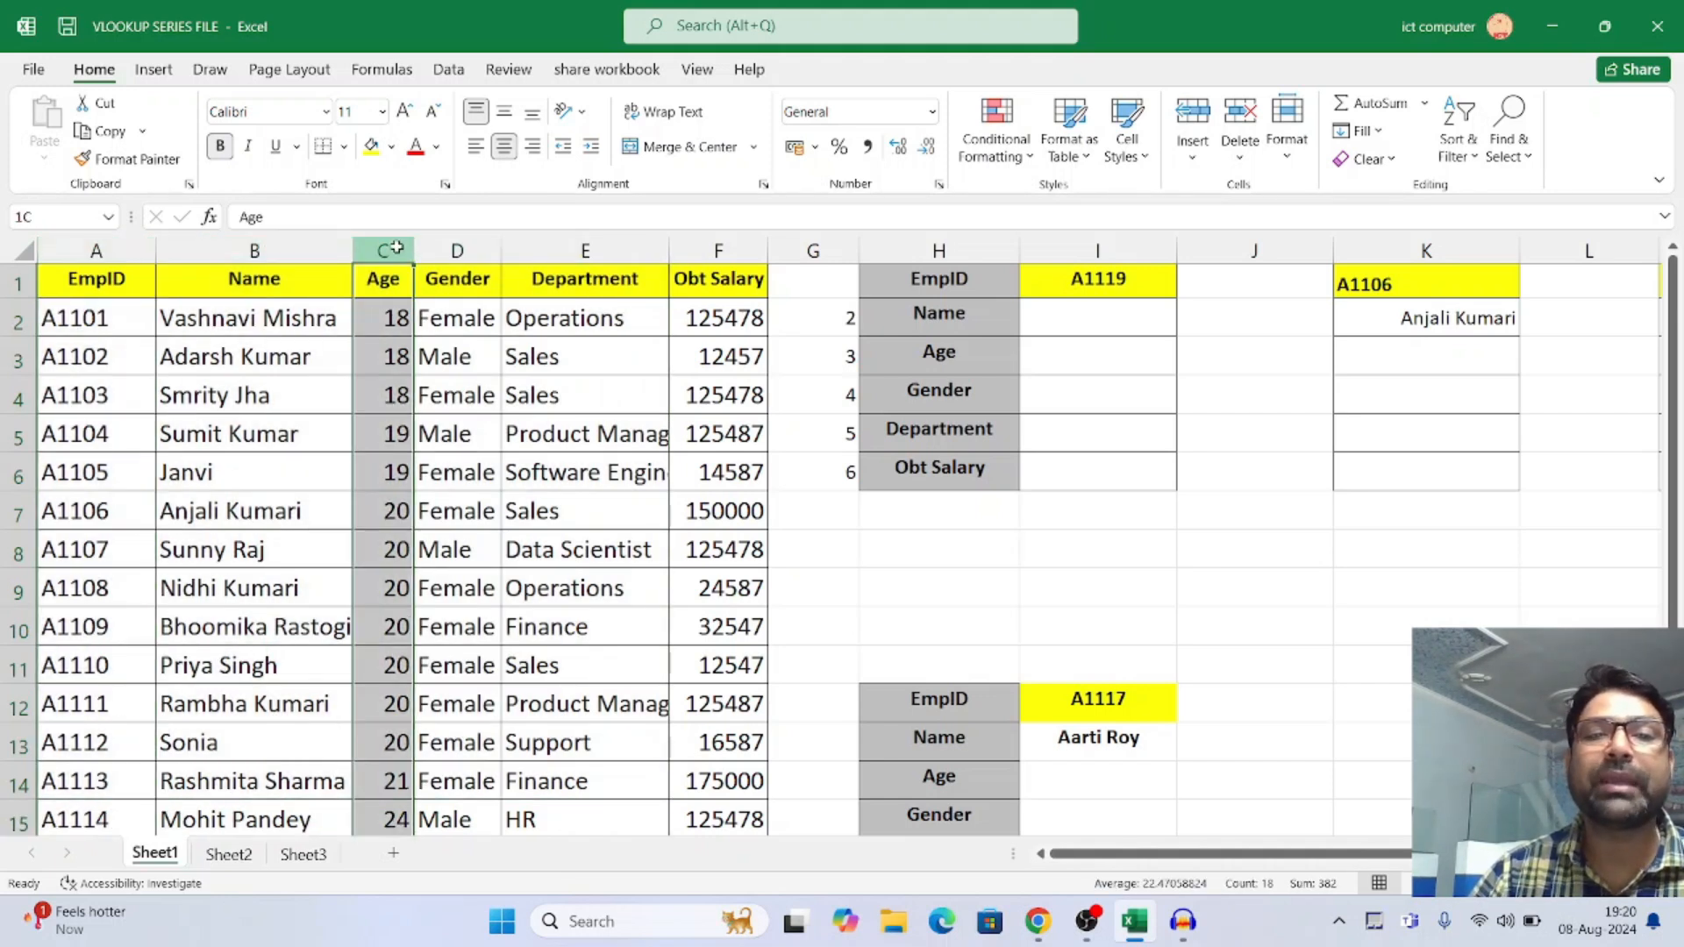
{"action": "left_click", "coordinate": [456, 250]}
{"action": "left_click", "coordinate": [586, 251]}
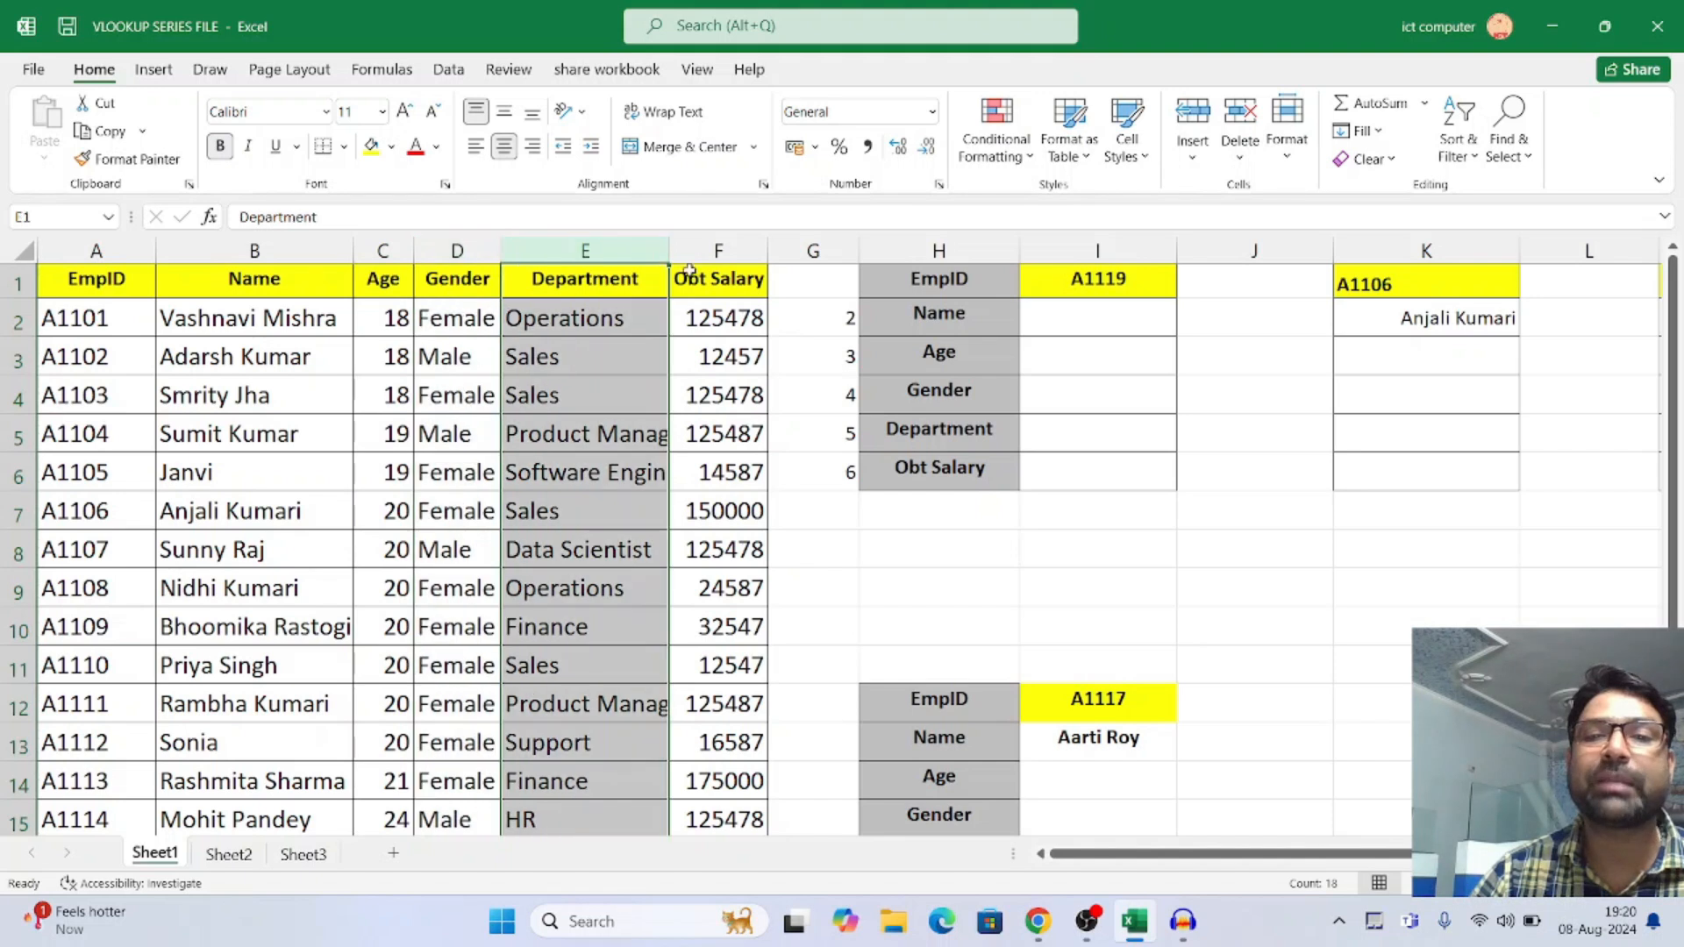
{"action": "left_click", "coordinate": [735, 252]}
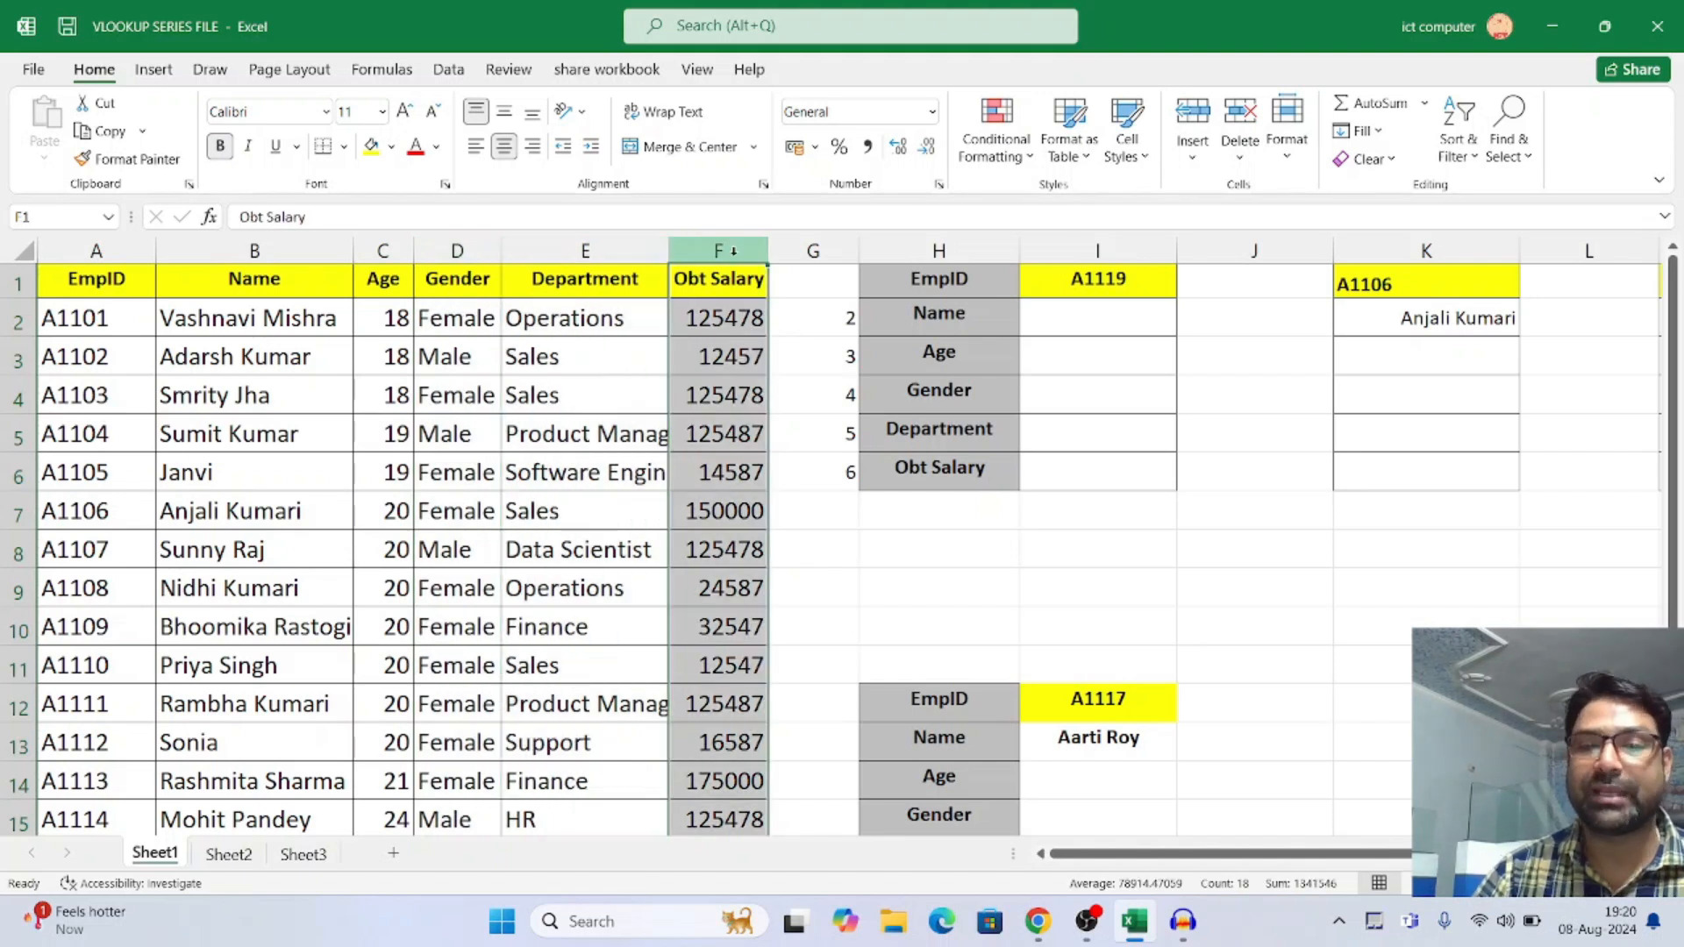
{"action": "scroll", "coordinate": [316, 526], "scroll_direction": "down", "scroll_amount": 20}
{"action": "scroll", "coordinate": [316, 517], "scroll_direction": "up", "scroll_amount": 12}
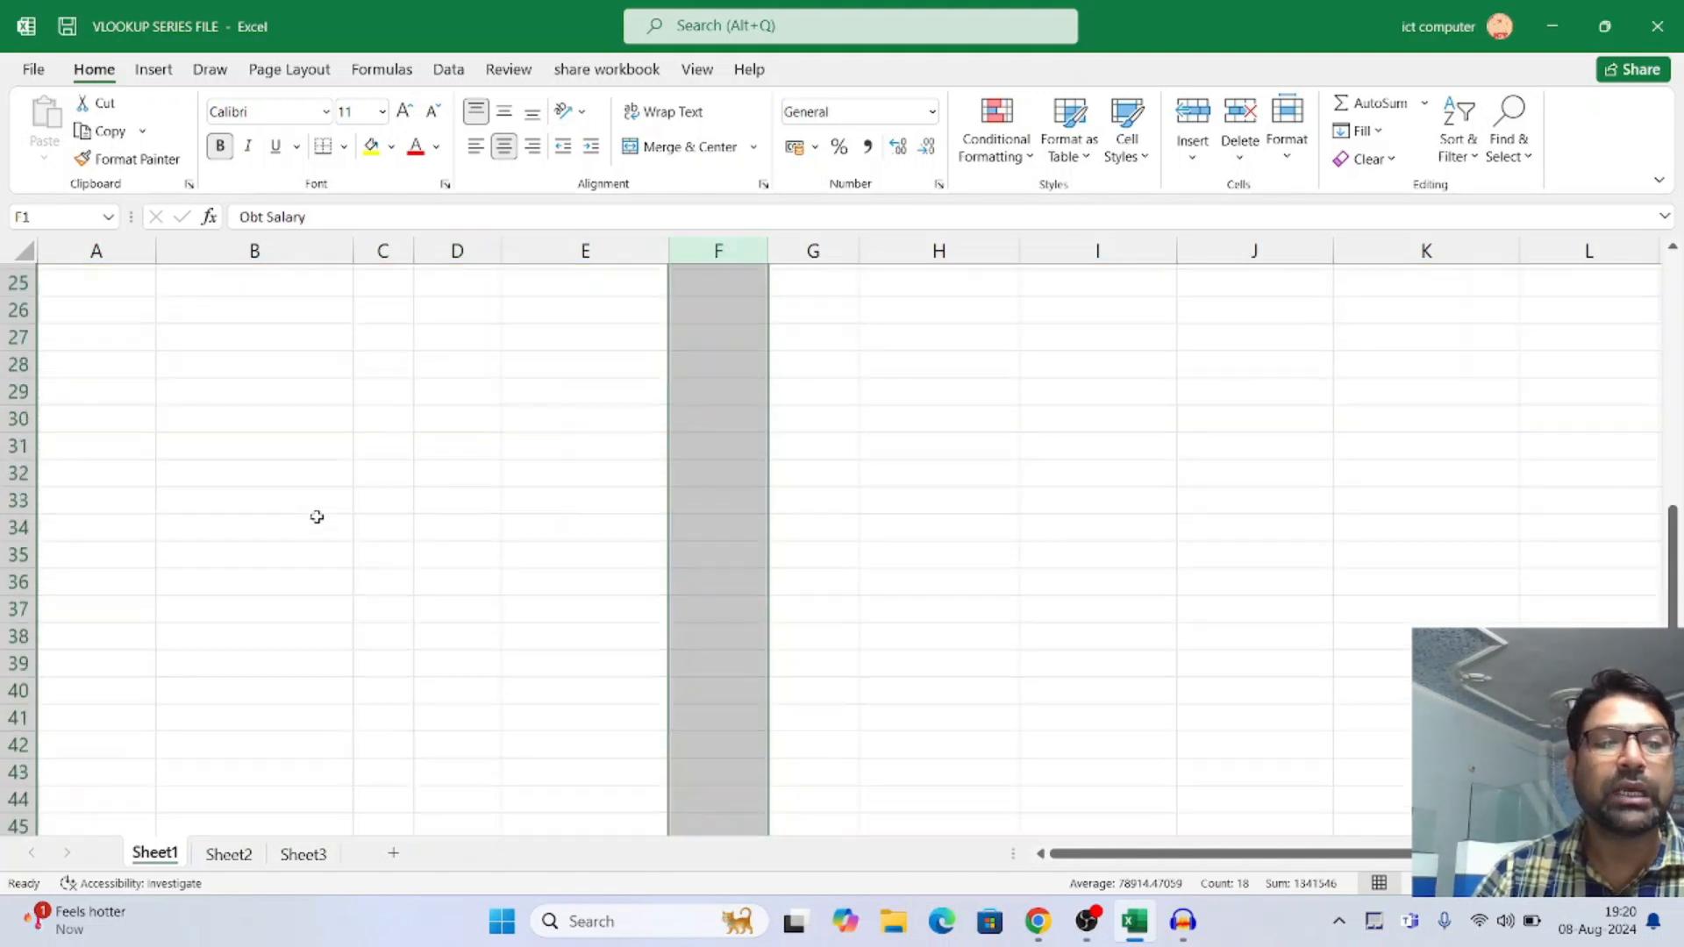
{"action": "scroll", "coordinate": [316, 517], "scroll_direction": "up", "scroll_amount": 8}
{"action": "scroll", "coordinate": [211, 666], "scroll_direction": "down", "scroll_amount": 5}
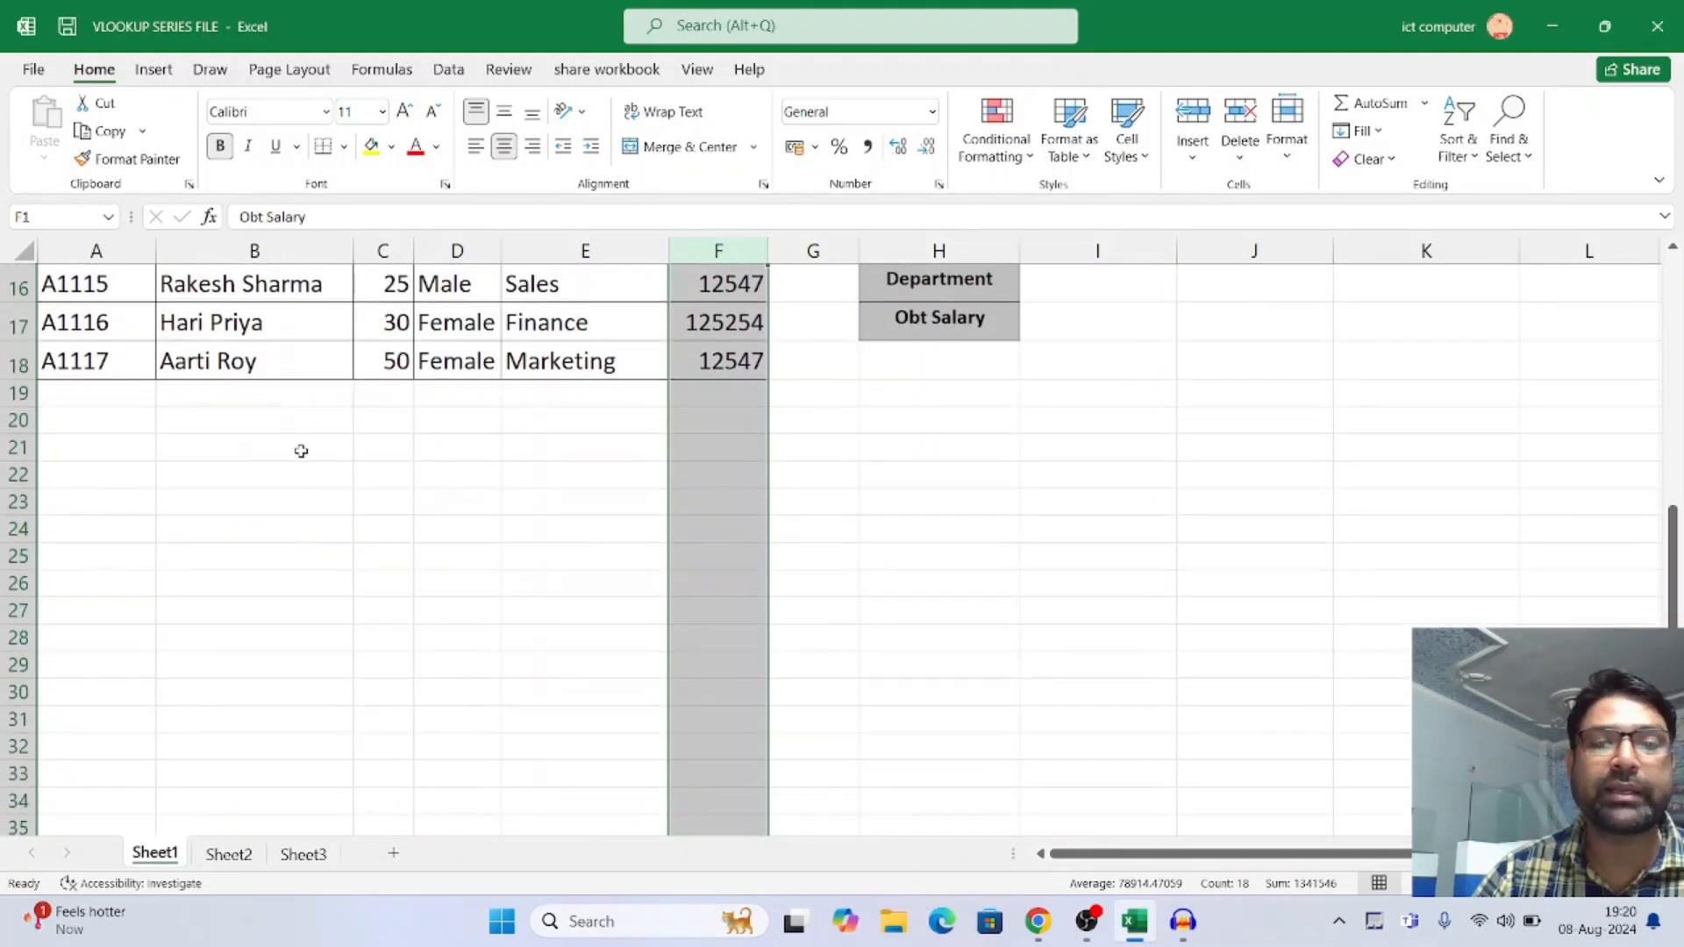
{"action": "scroll", "coordinate": [455, 439], "scroll_direction": "up", "scroll_amount": 5}
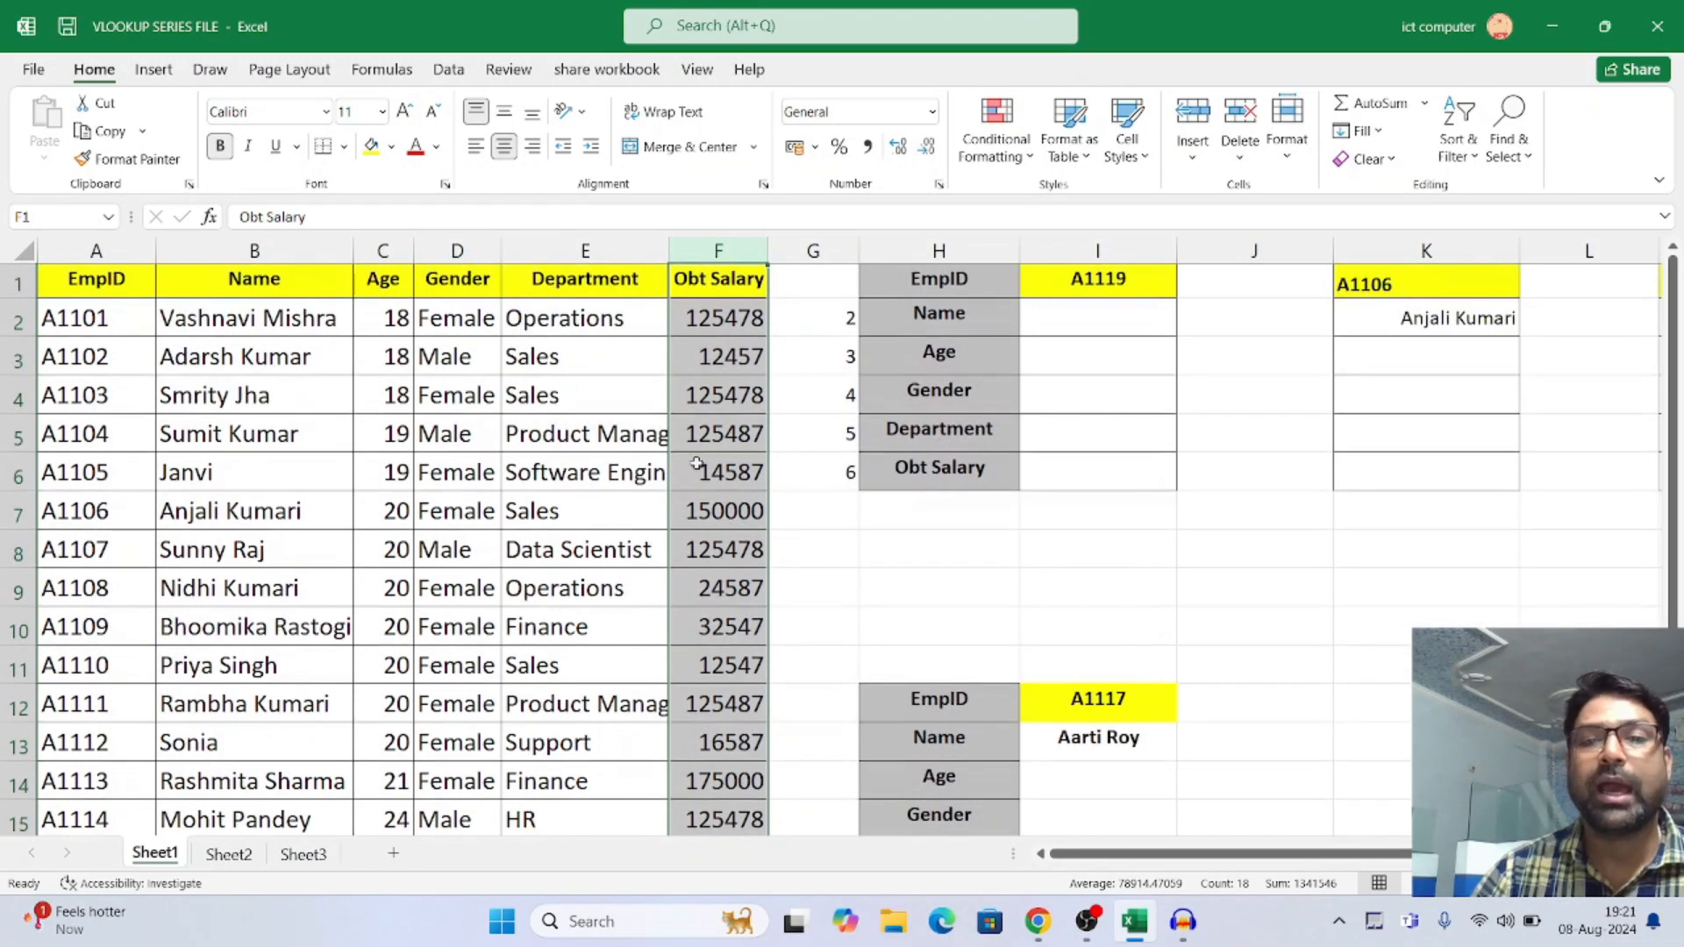
Delete the helper column numbers in G2:G6 beside the upper lookup table
{"action": "left_click", "coordinate": [801, 357]}
{"action": "left_click_drag", "start_coordinate": [827, 316], "coordinate": [844, 481]}
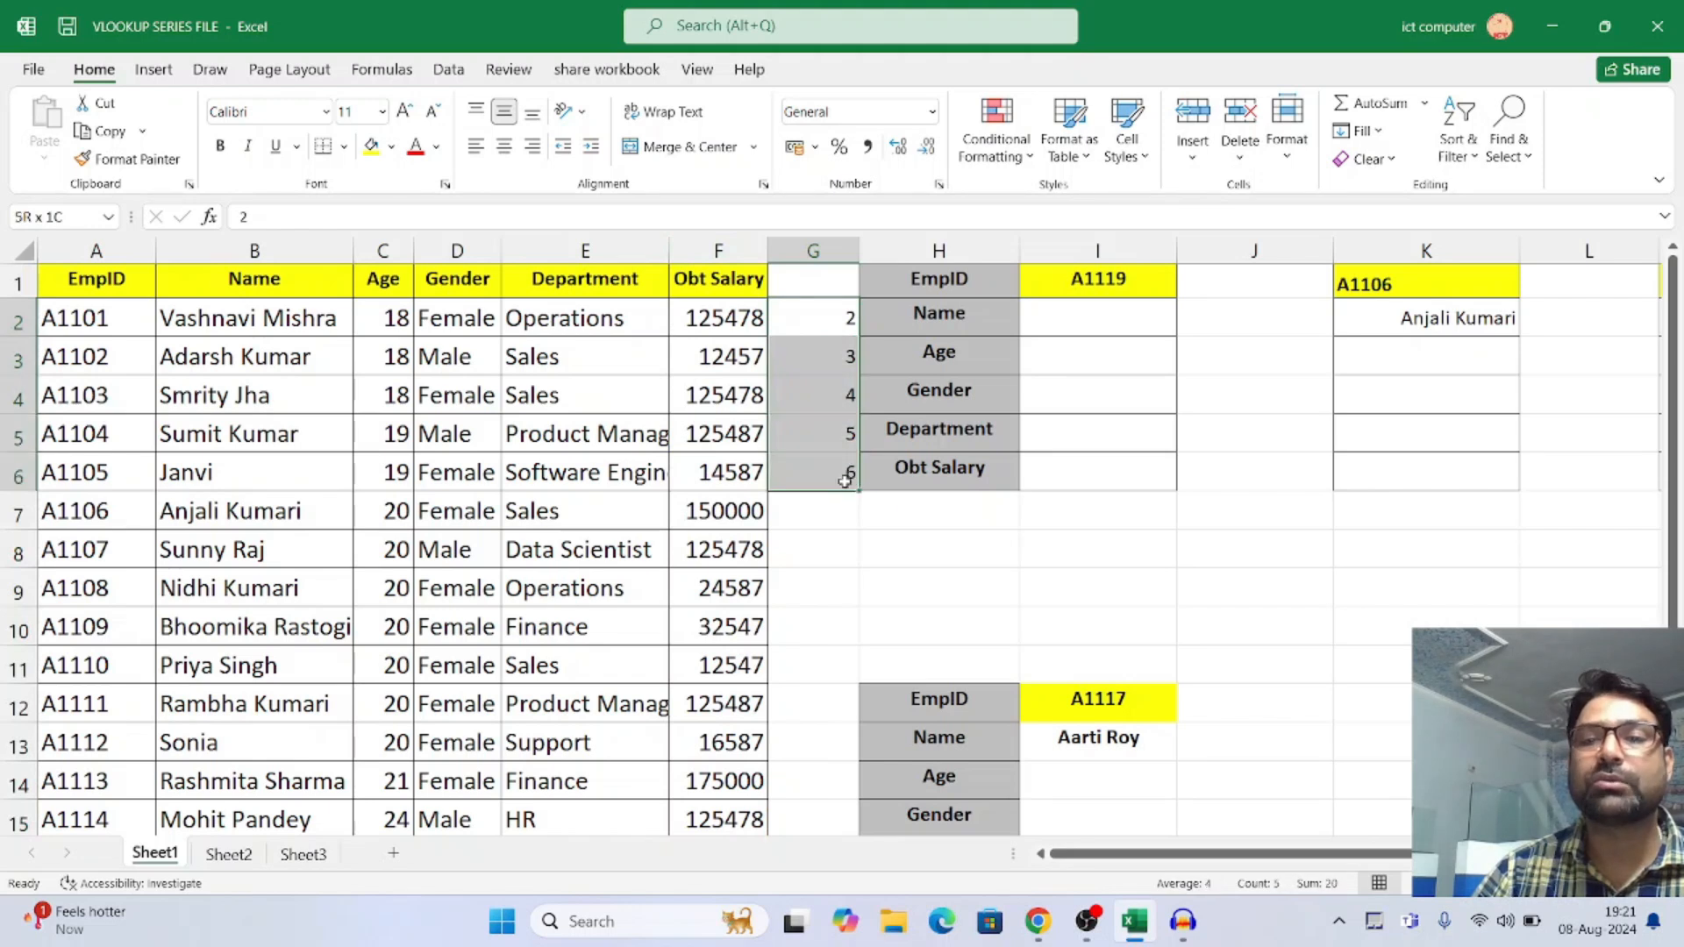
{"action": "key", "text": "Delete"}
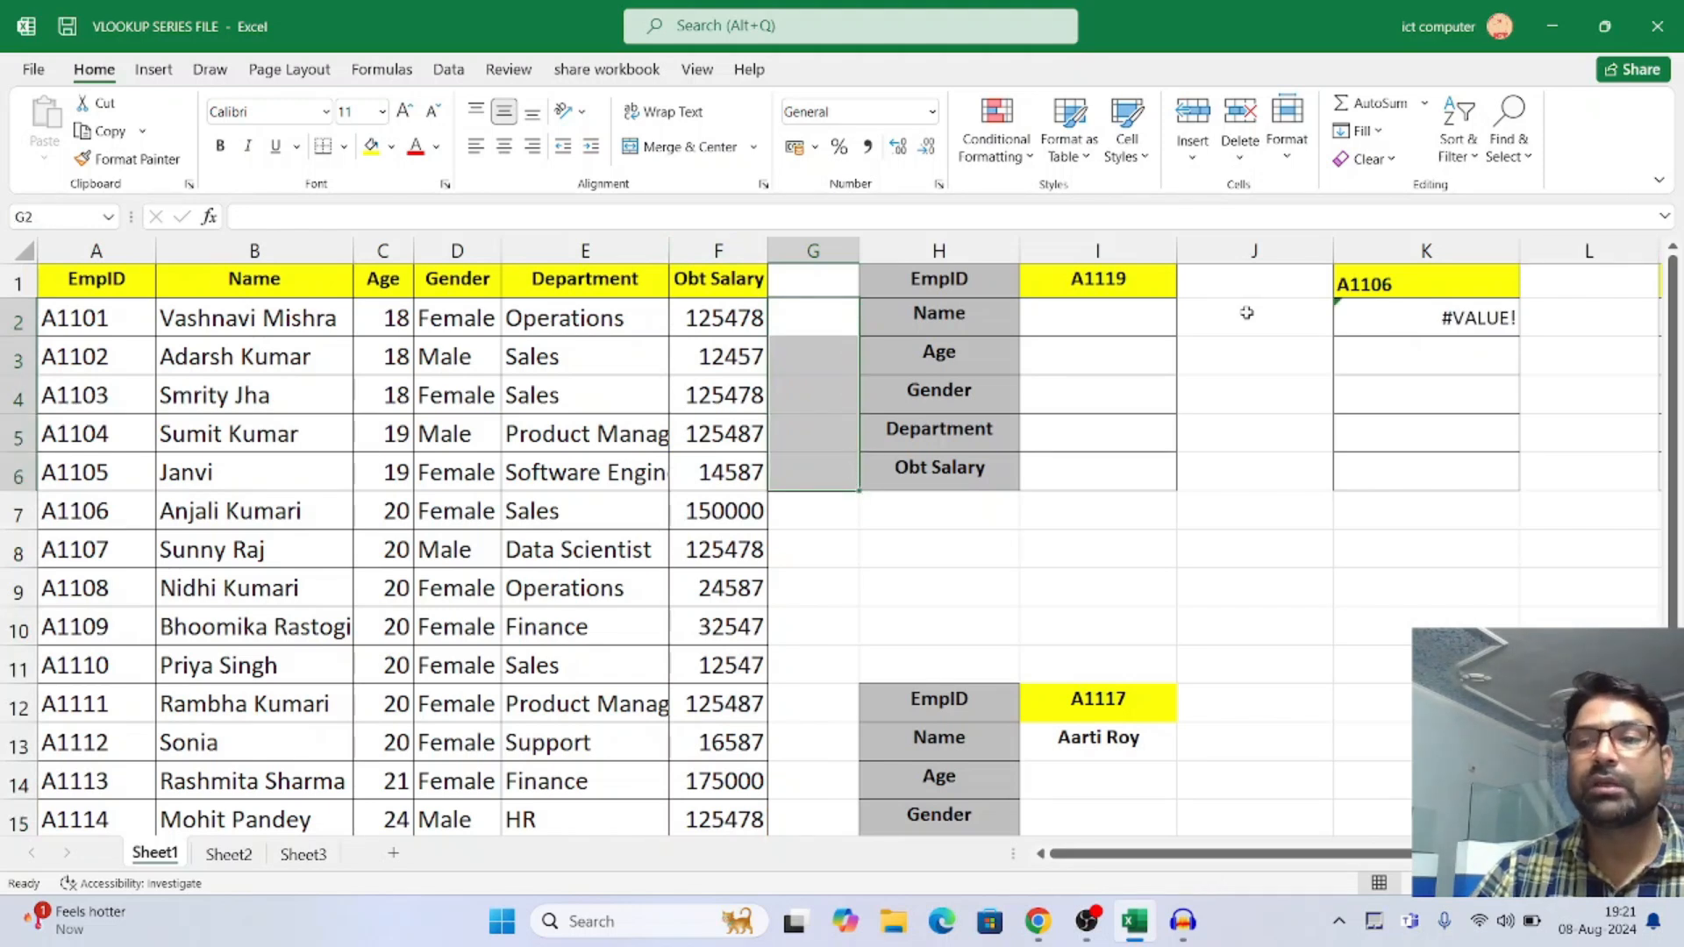
Start a VLOOKUP formula in cell I2, the Name result of the upper lookup table
{"action": "left_click", "coordinate": [1111, 315]}
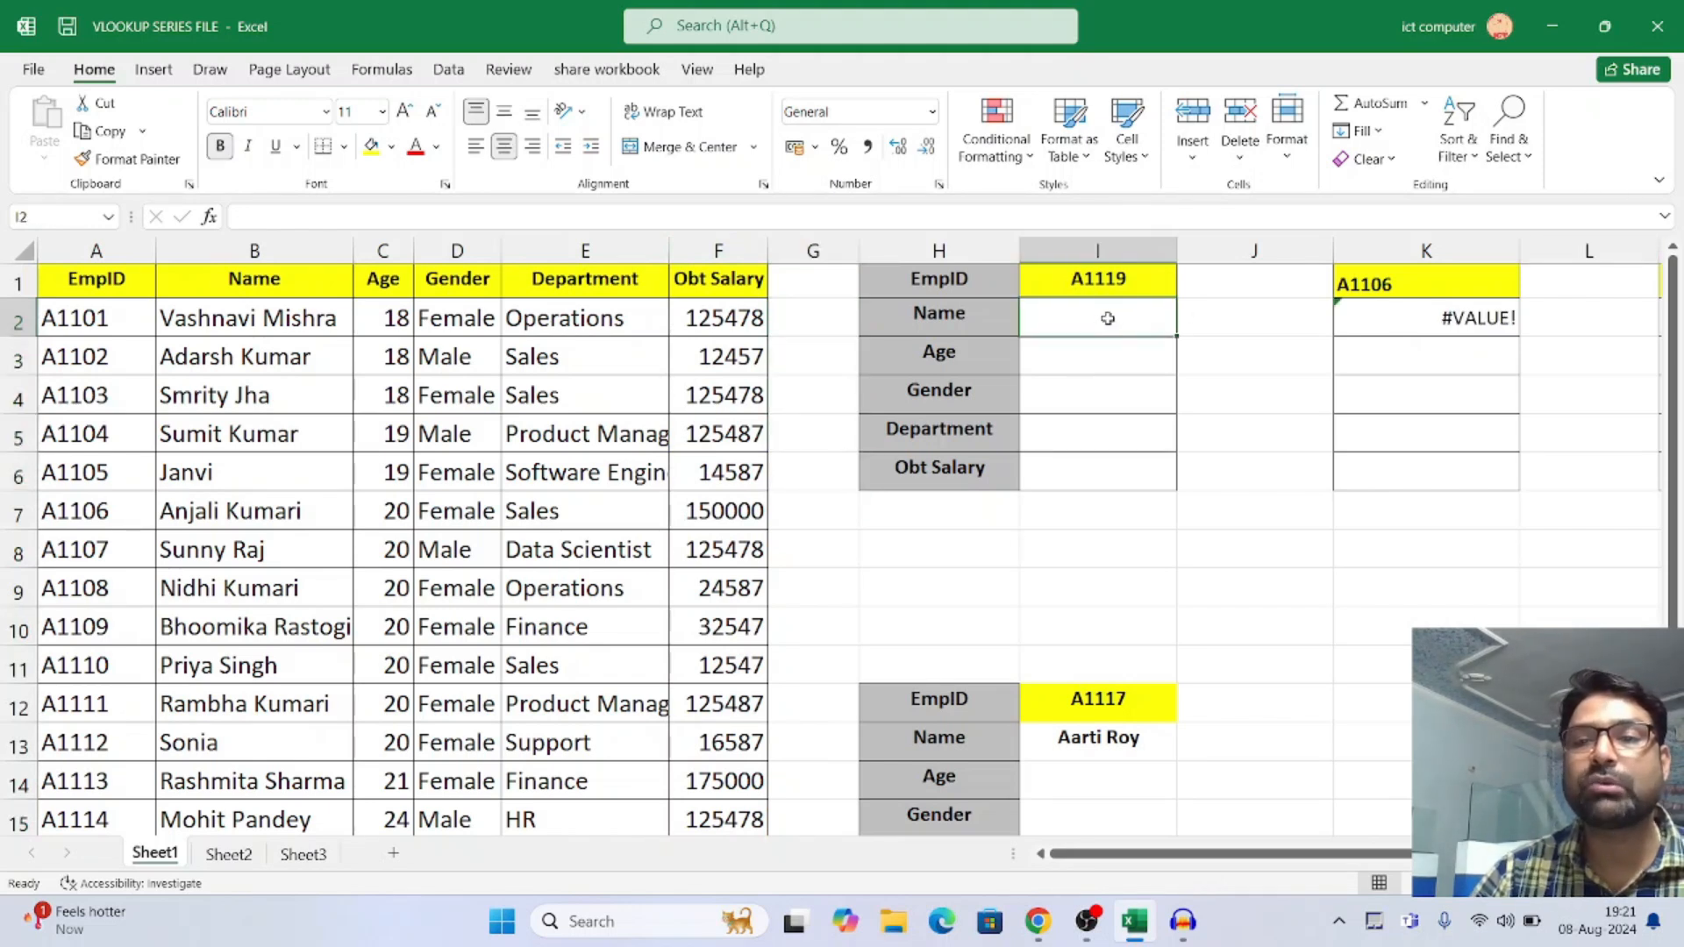
{"action": "left_click", "coordinate": [1102, 280]}
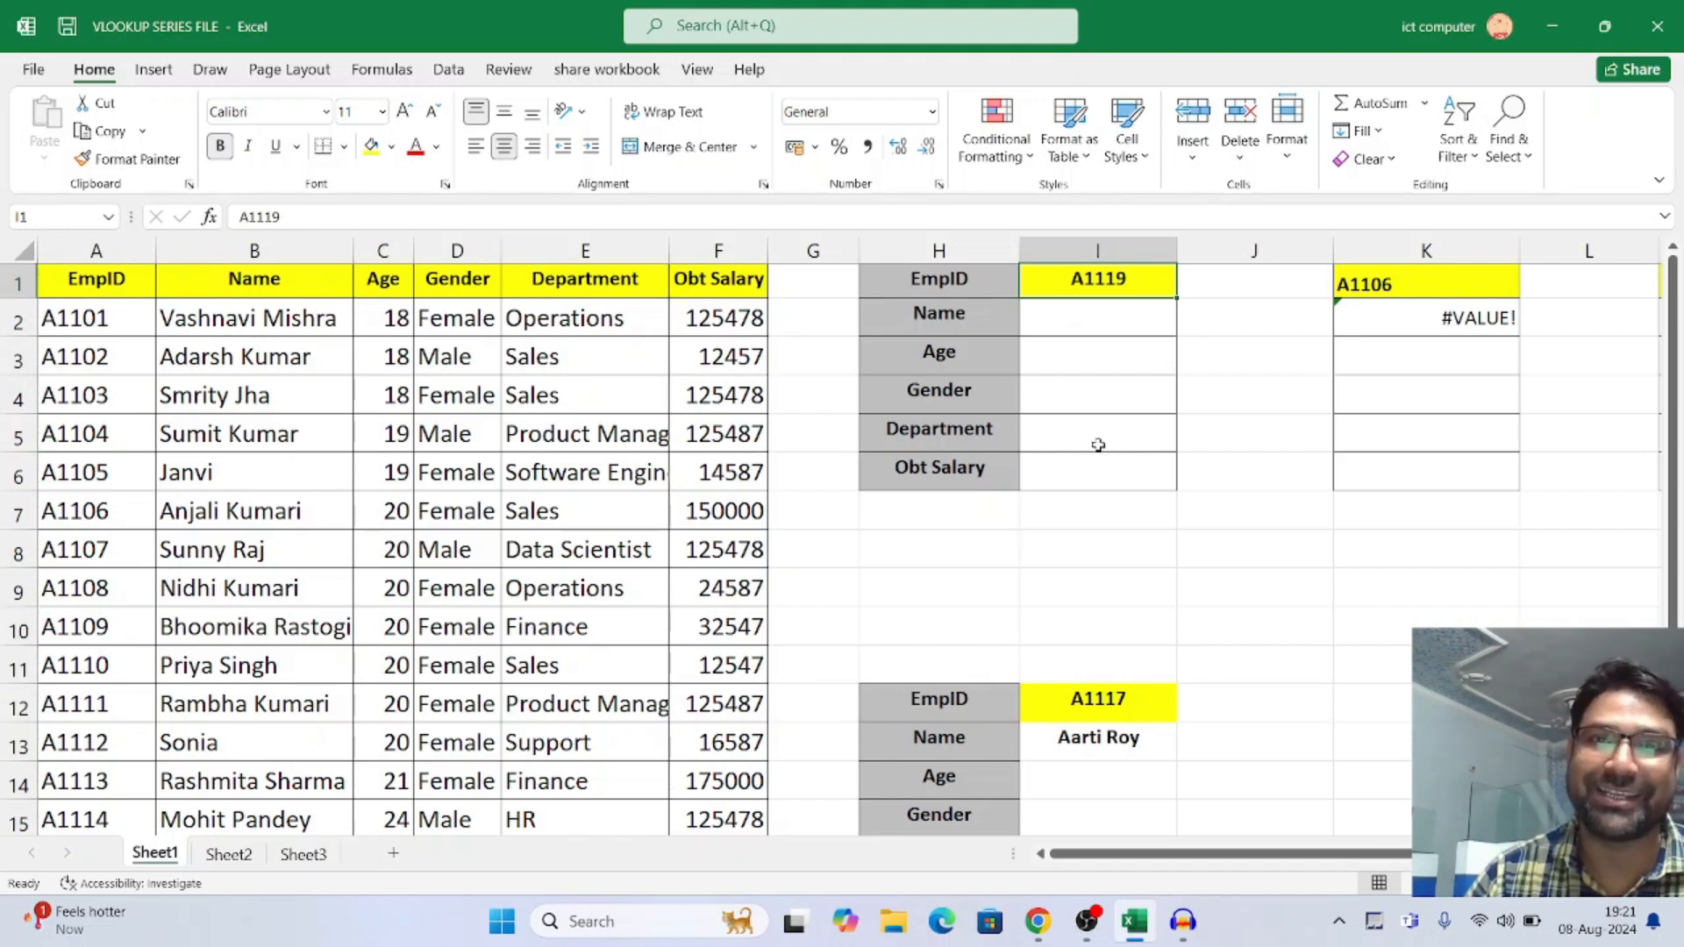
{"action": "left_click", "coordinate": [1081, 324]}
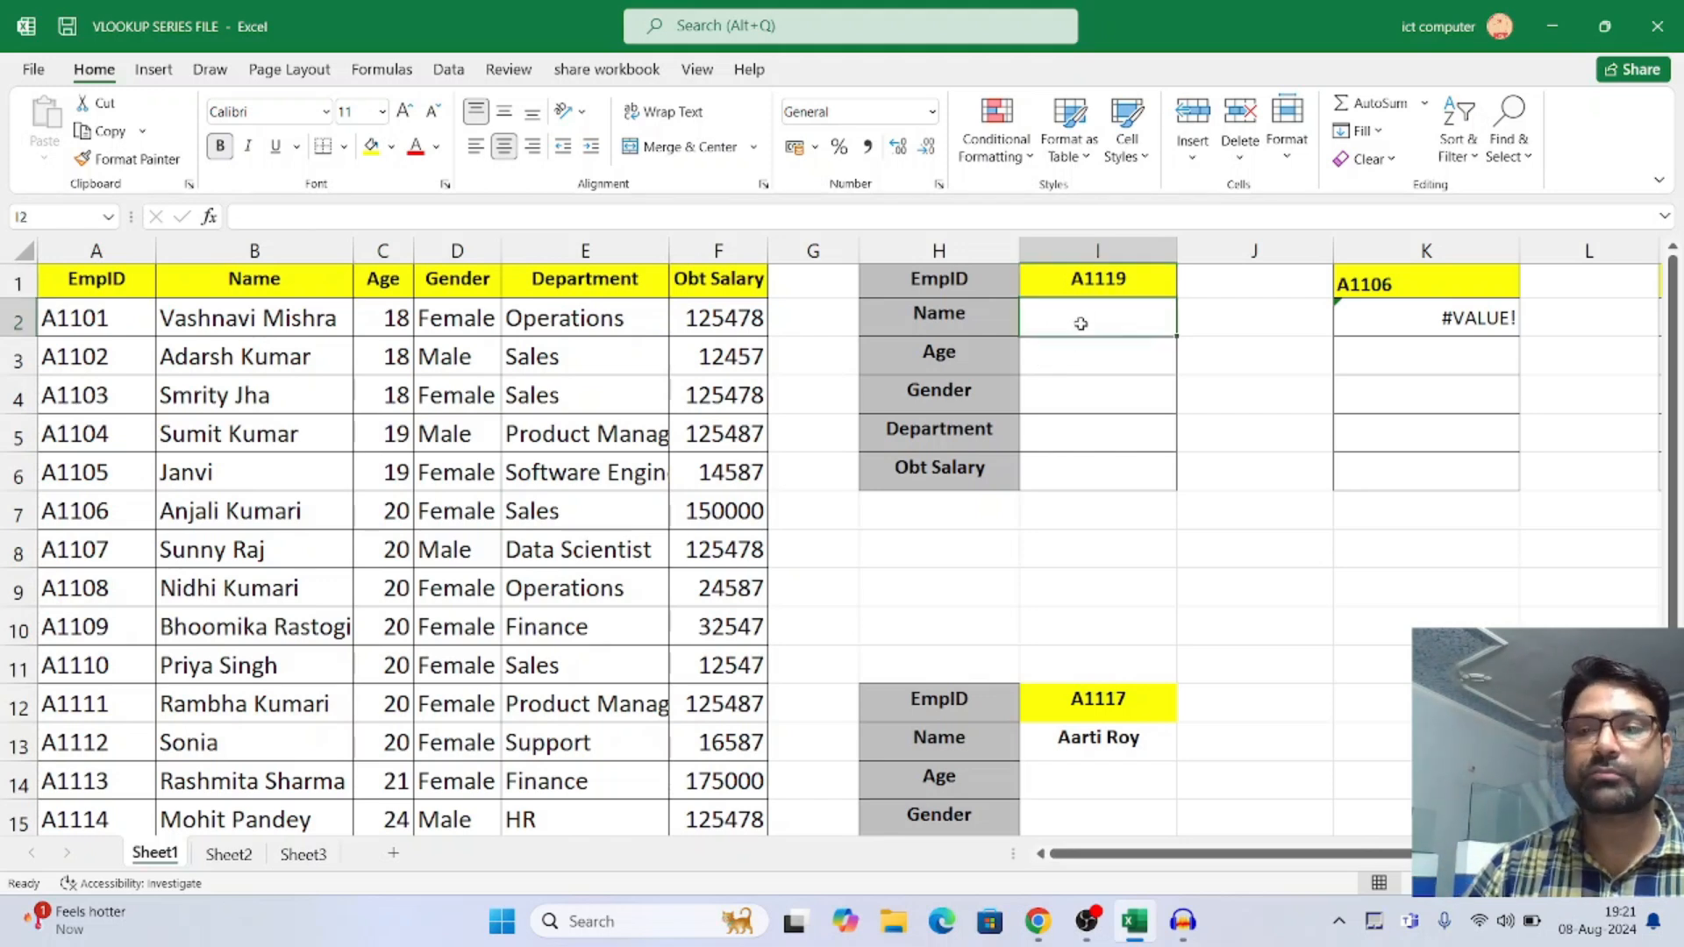
{"action": "type", "text": "="}
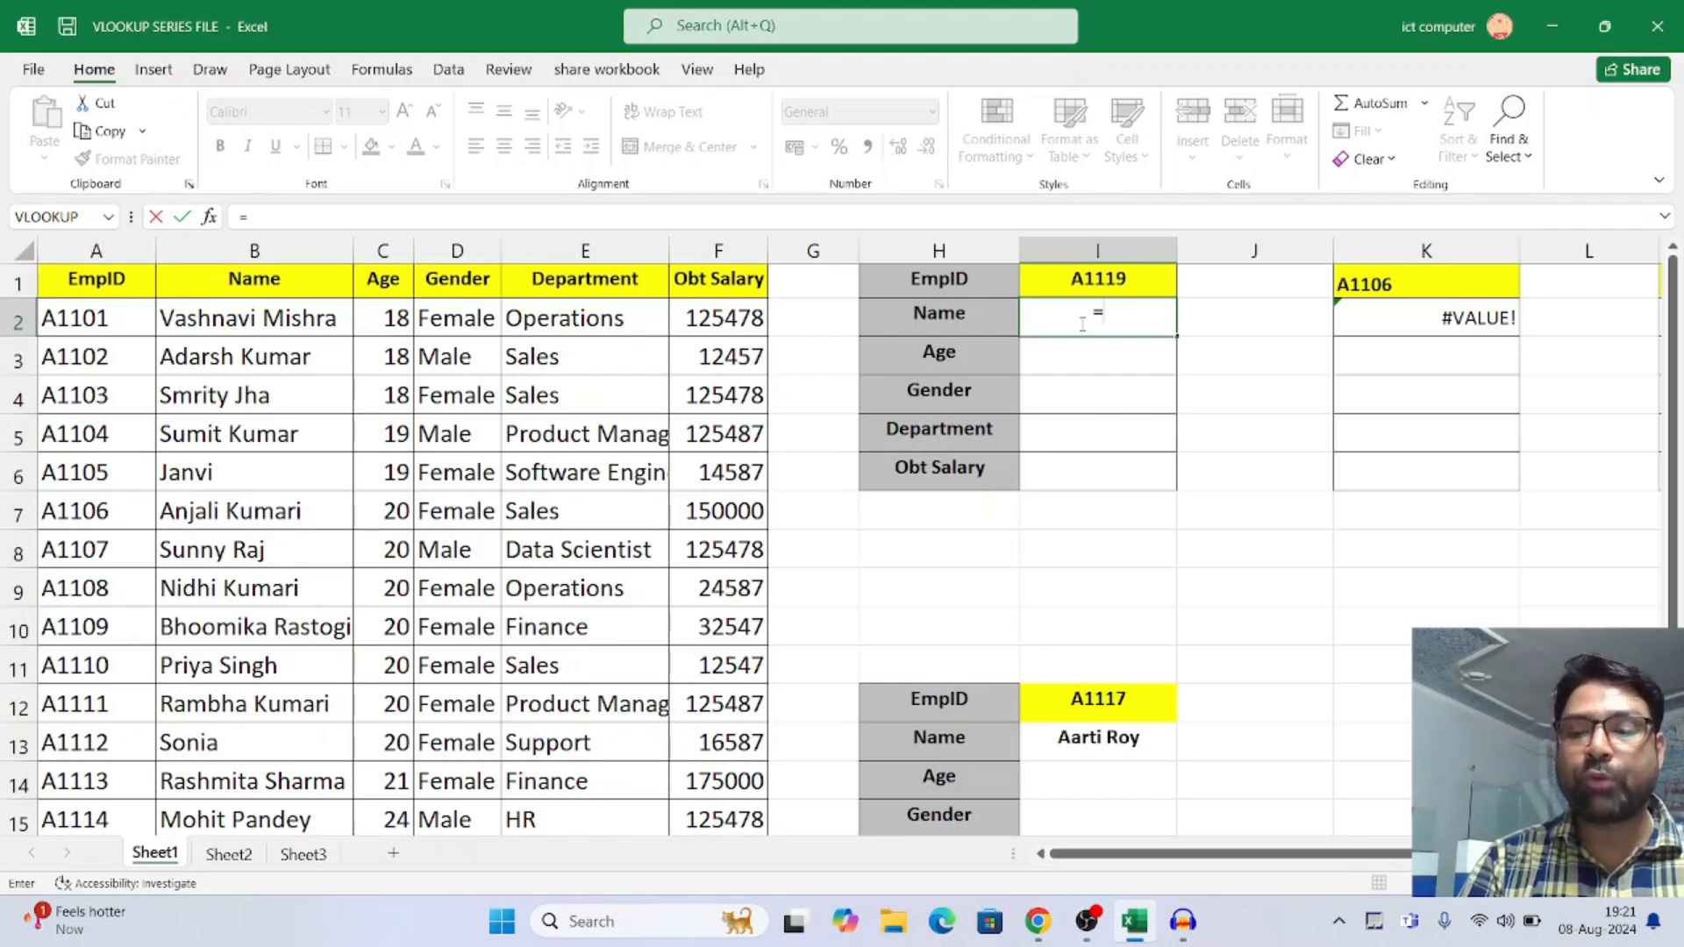
{"action": "type", "text": "VL"}
{"action": "right_click", "coordinate": [1084, 330]}
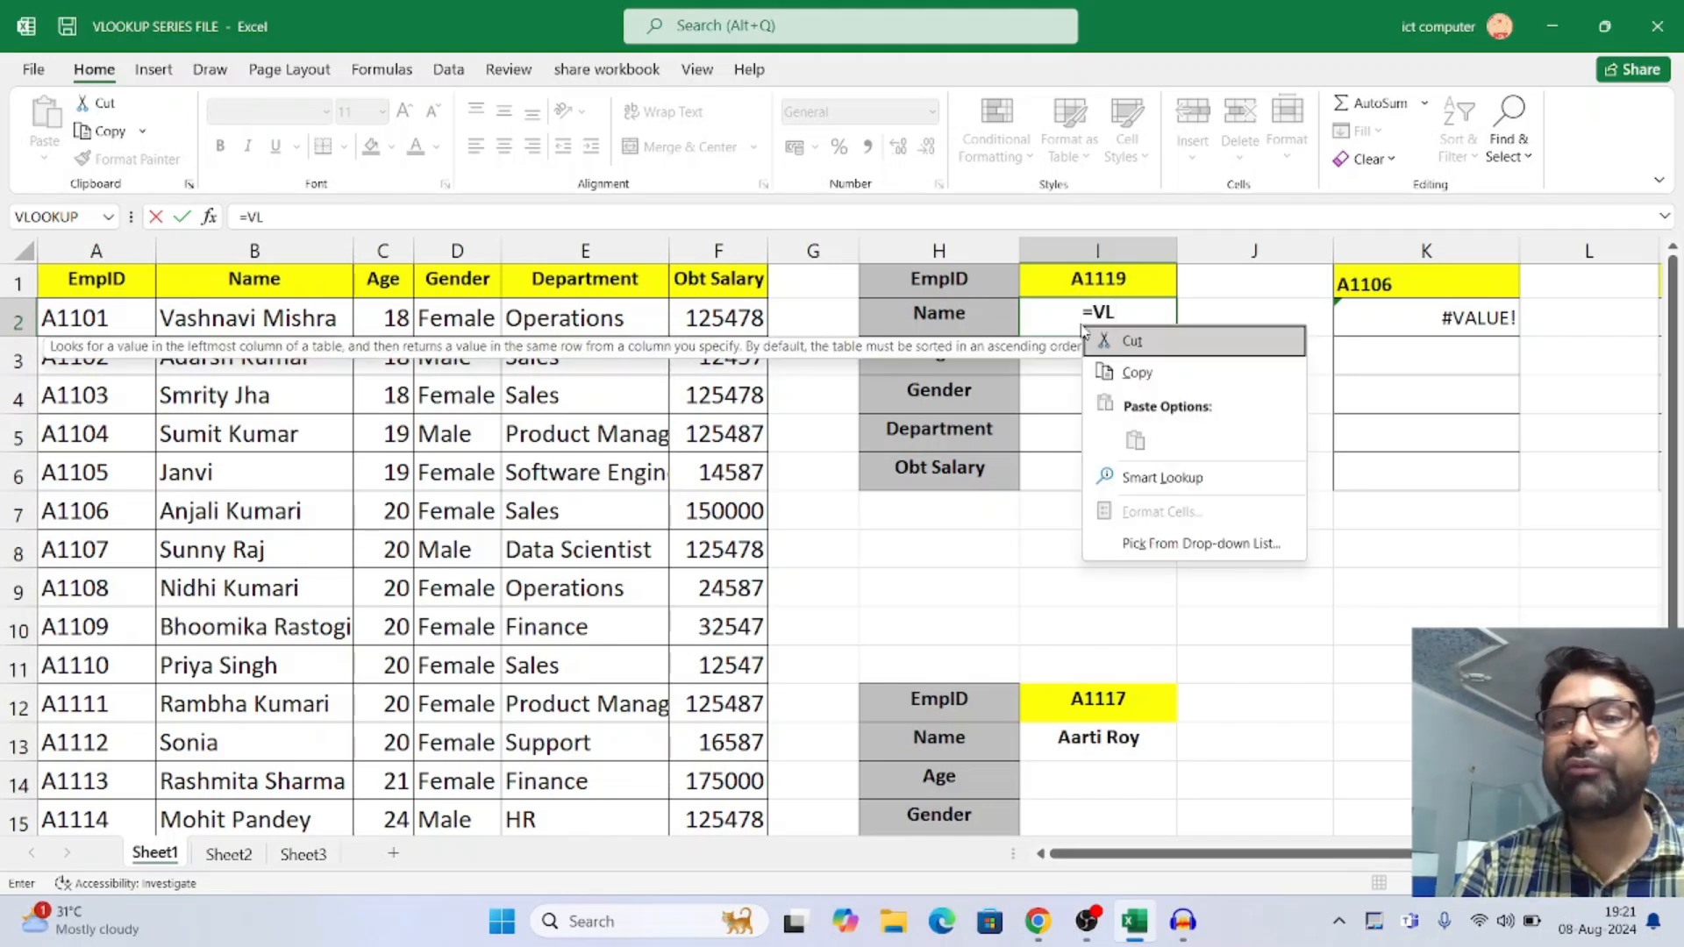
{"action": "key", "text": "Escape"}
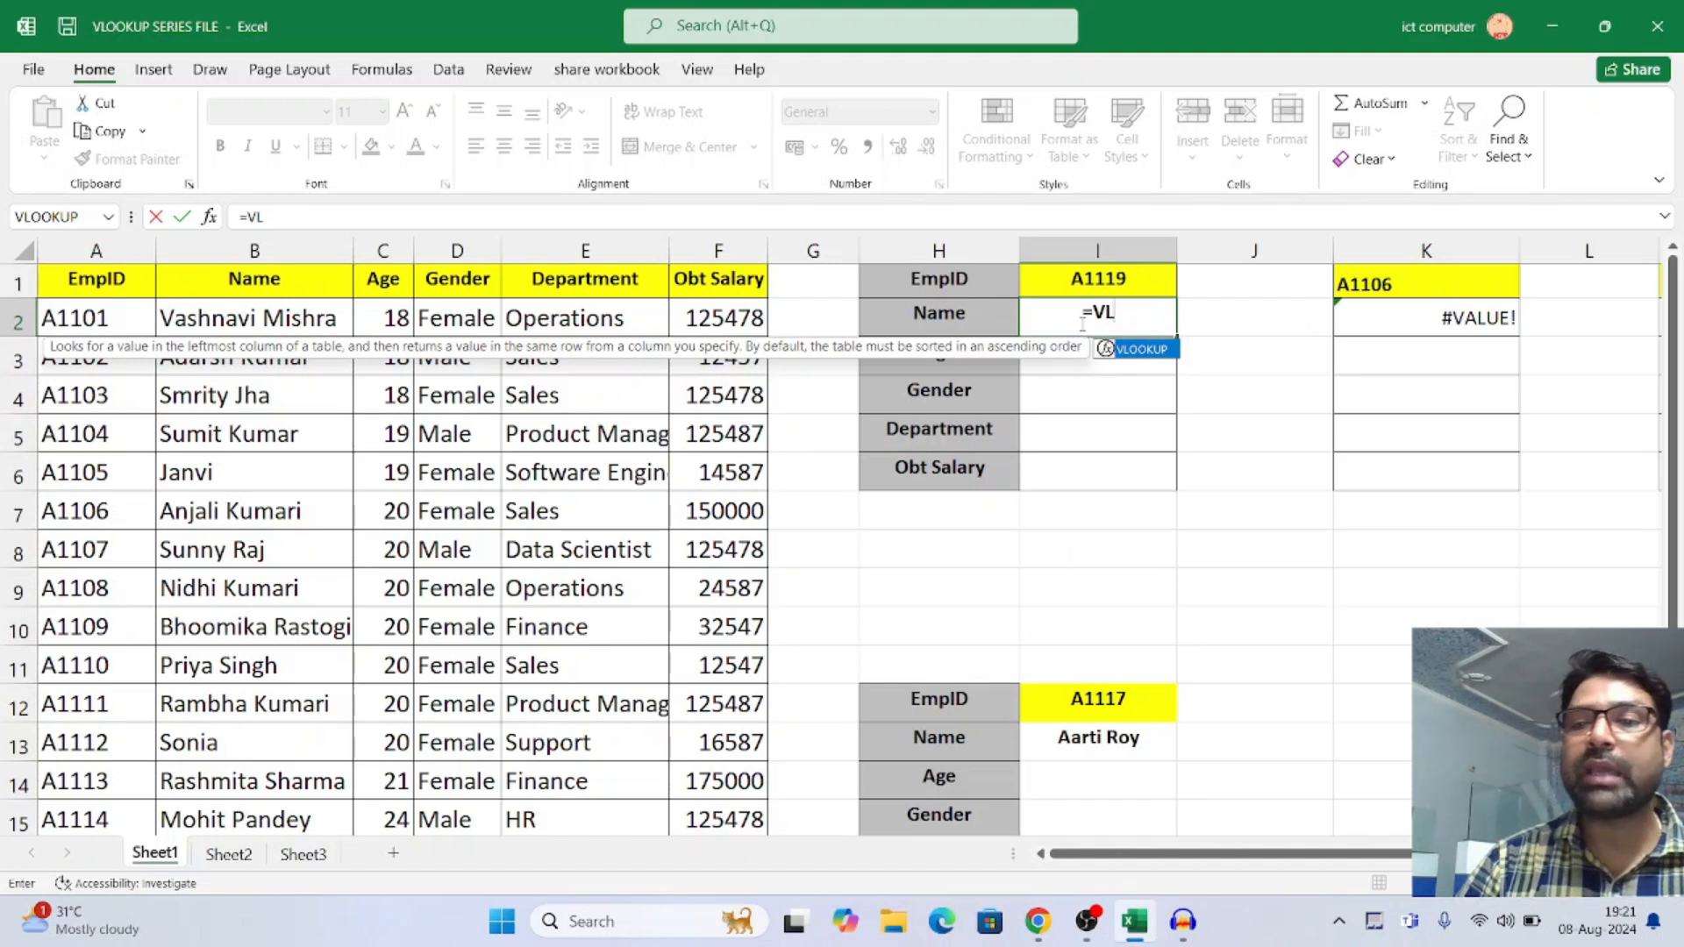
{"action": "type", "text": "1"}
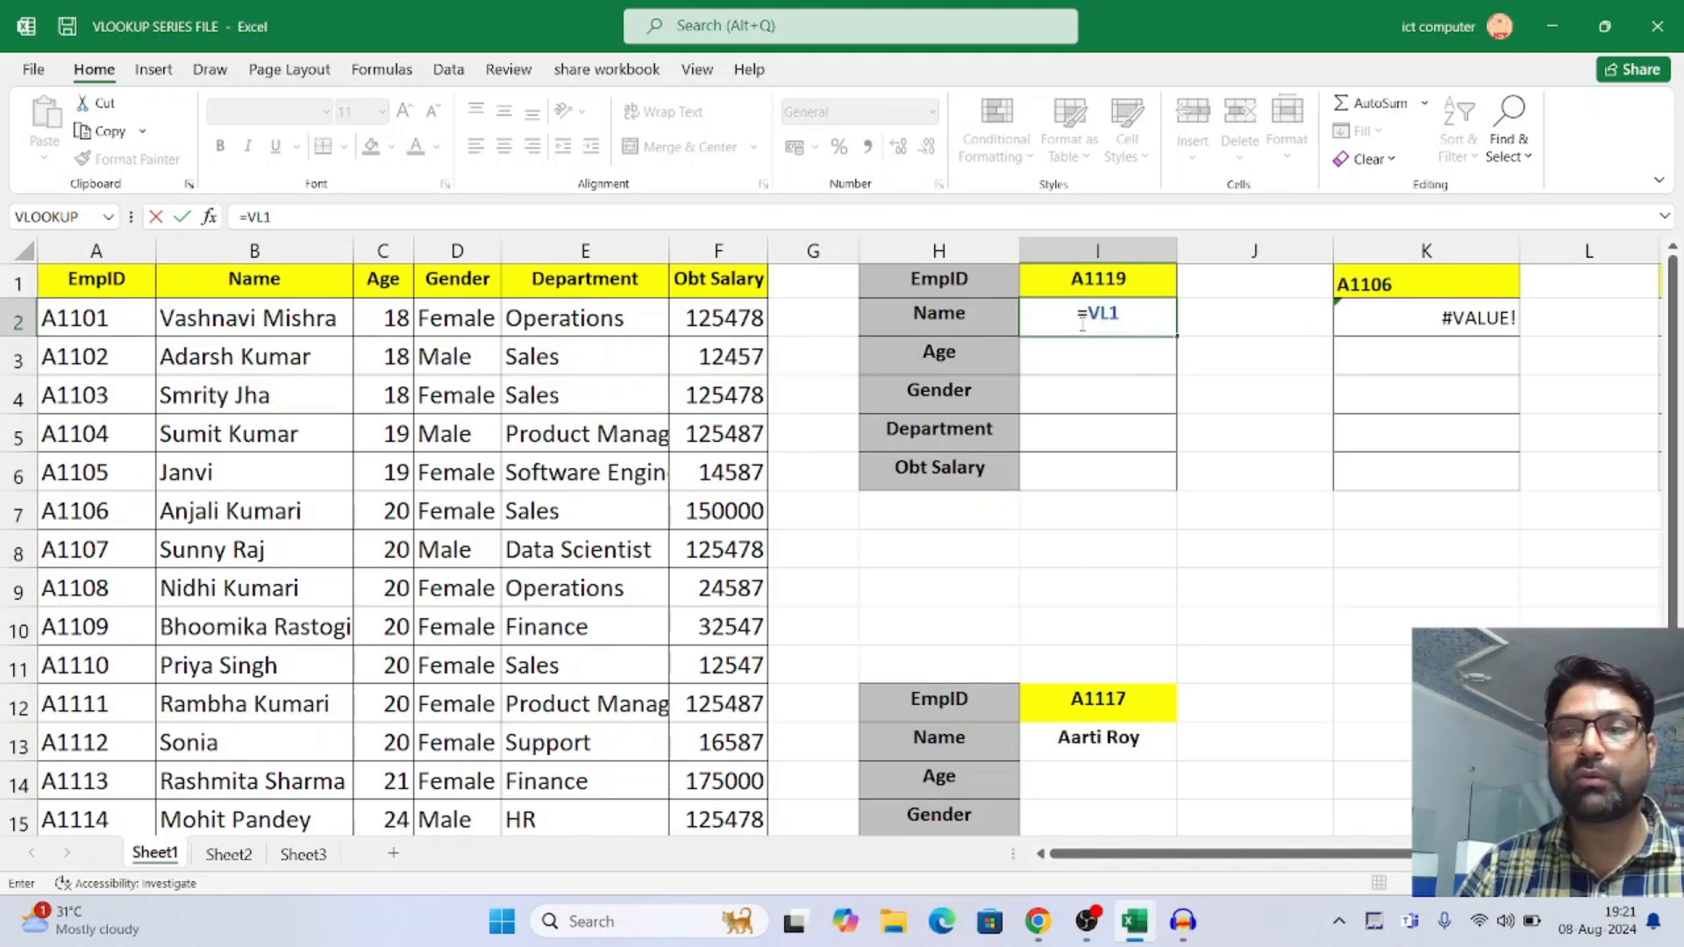
{"action": "key", "text": "BackSpace"}
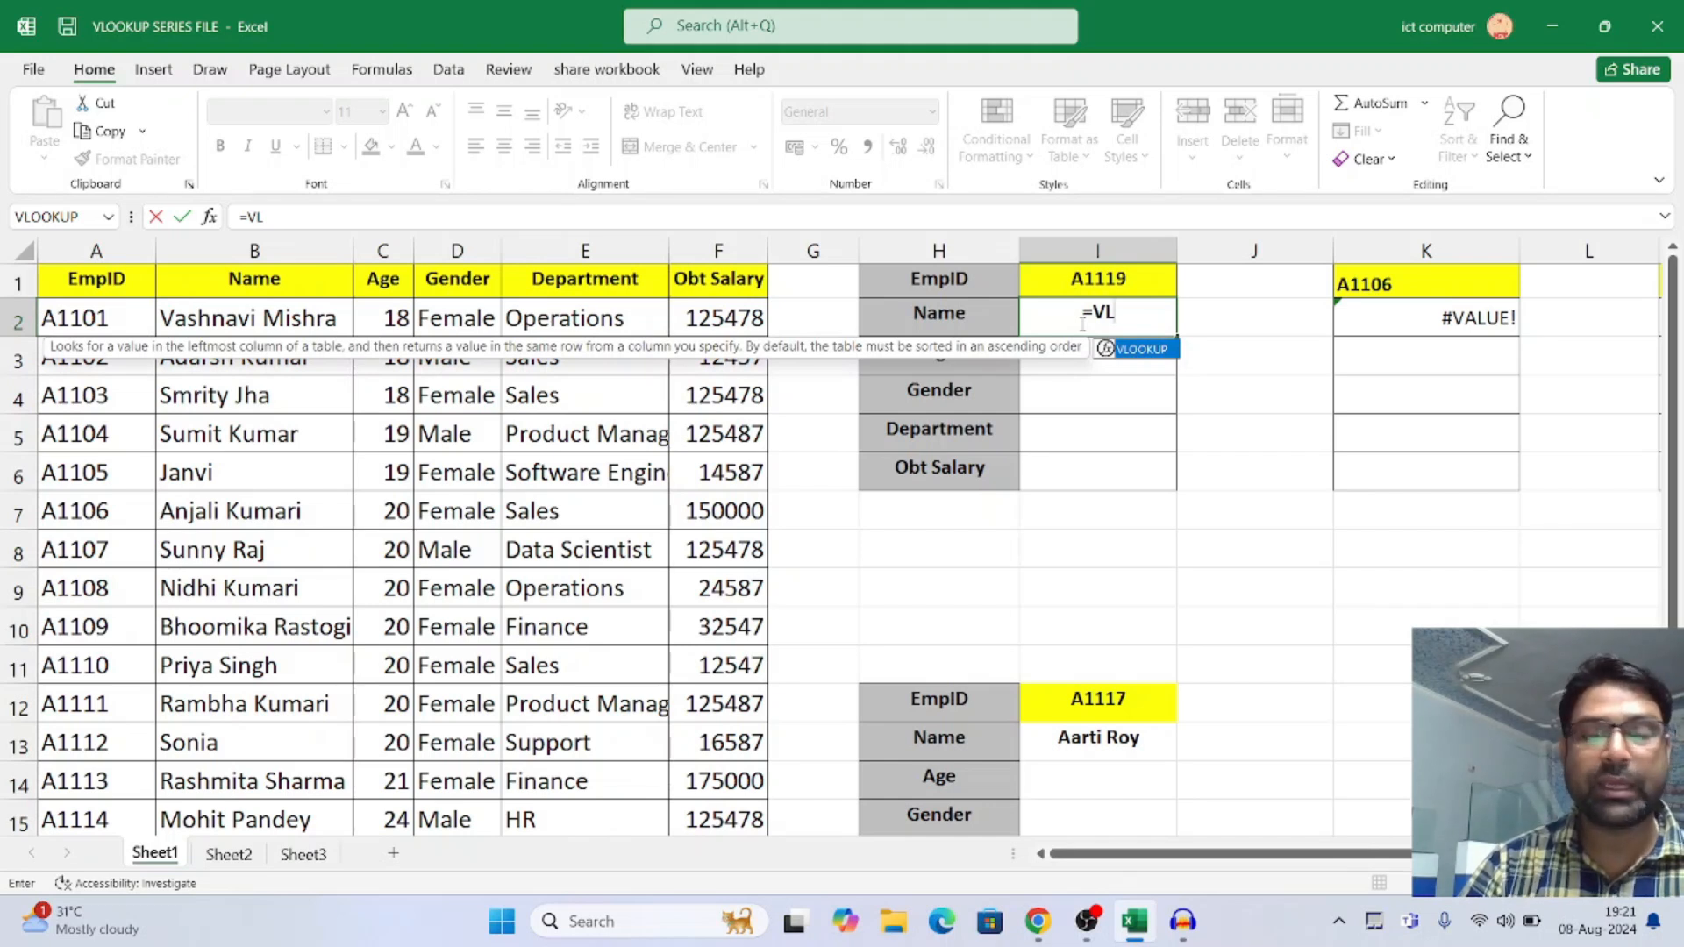
{"action": "double_click", "coordinate": [1141, 349]}
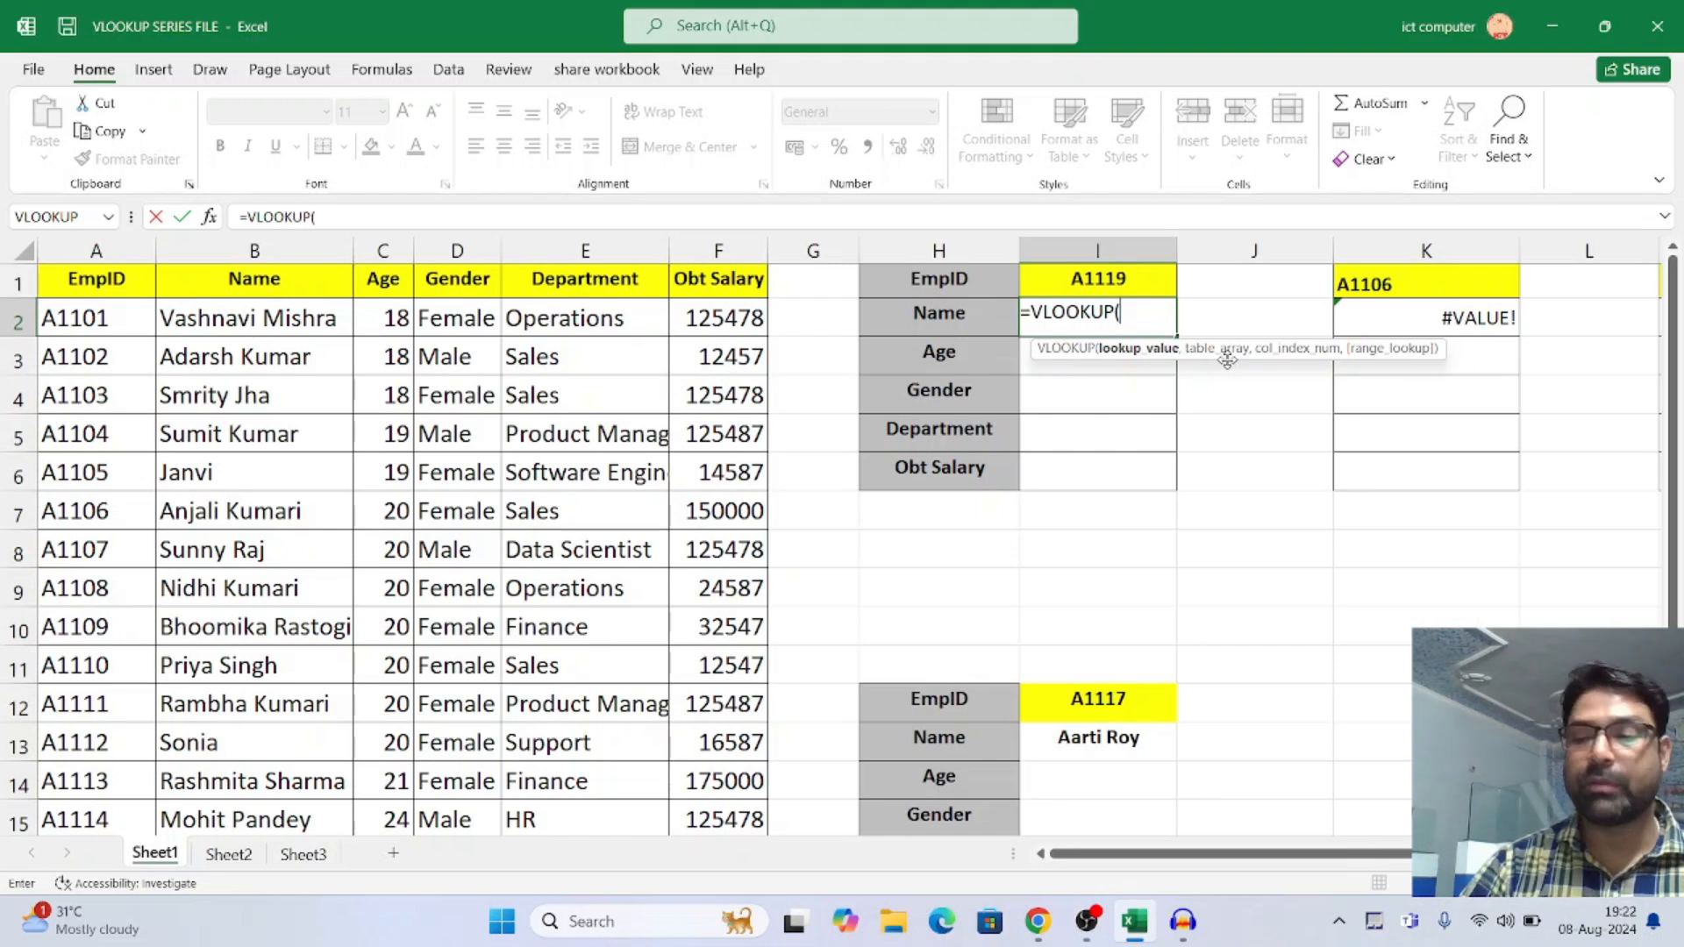
Use the EmpID cell I1 as the formula's lookup value and continue to the table array argument
{"action": "key", "text": "super+plus"}
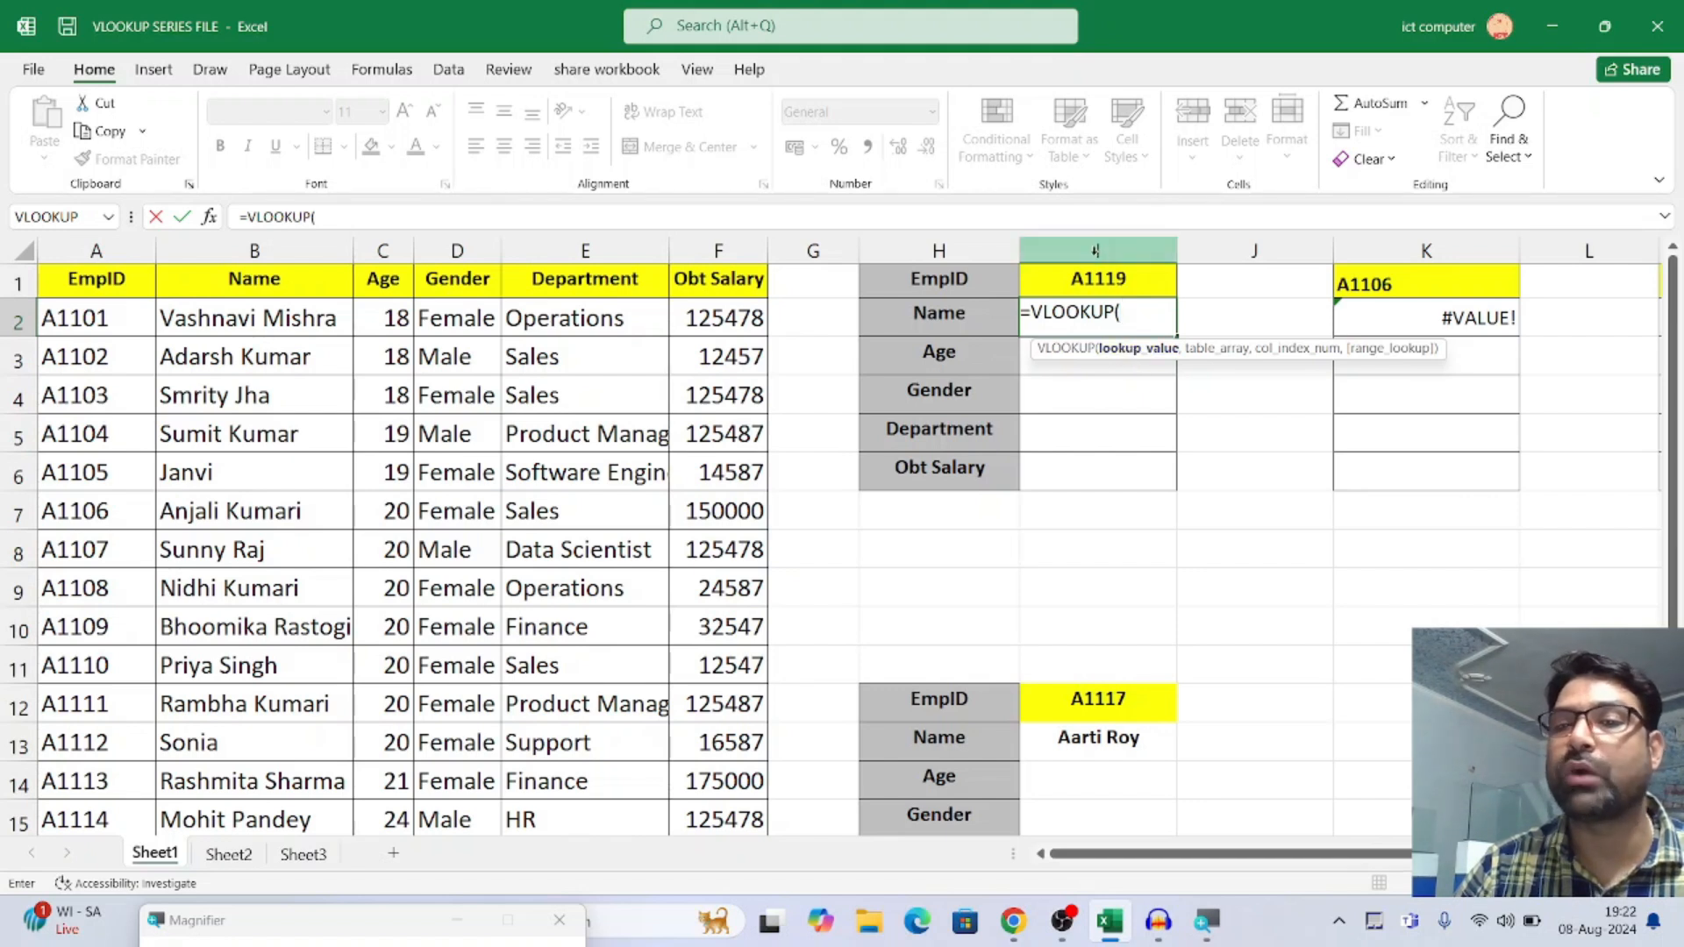
{"action": "left_click", "coordinate": [1106, 280]}
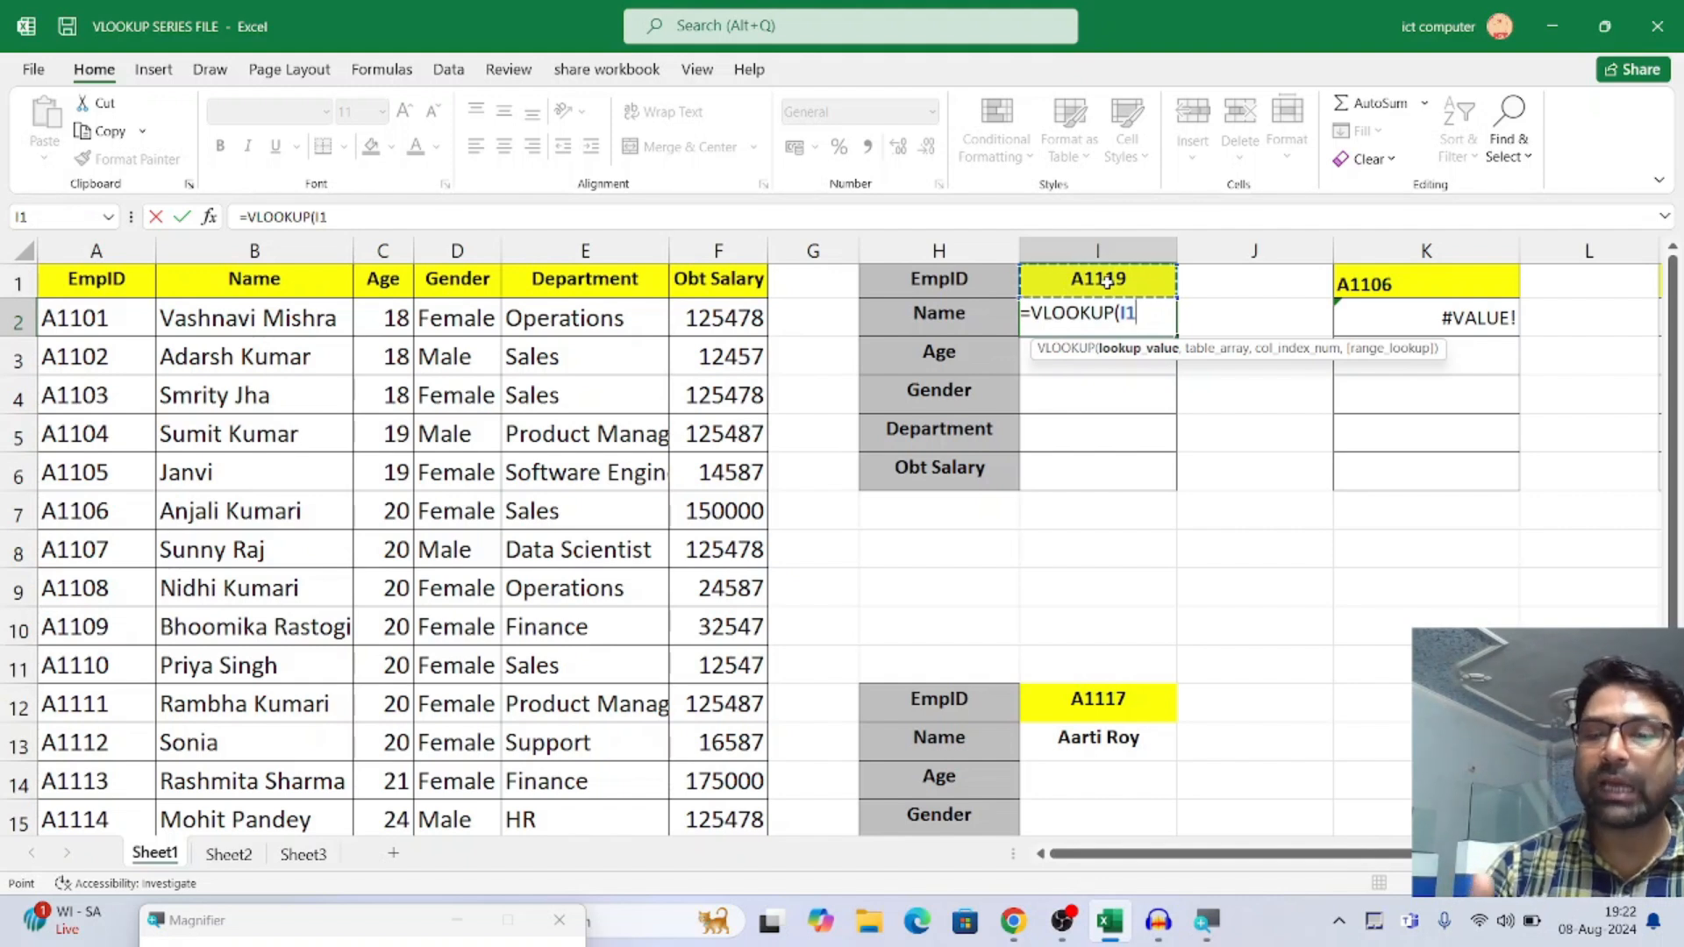
{"action": "type", "text": ","}
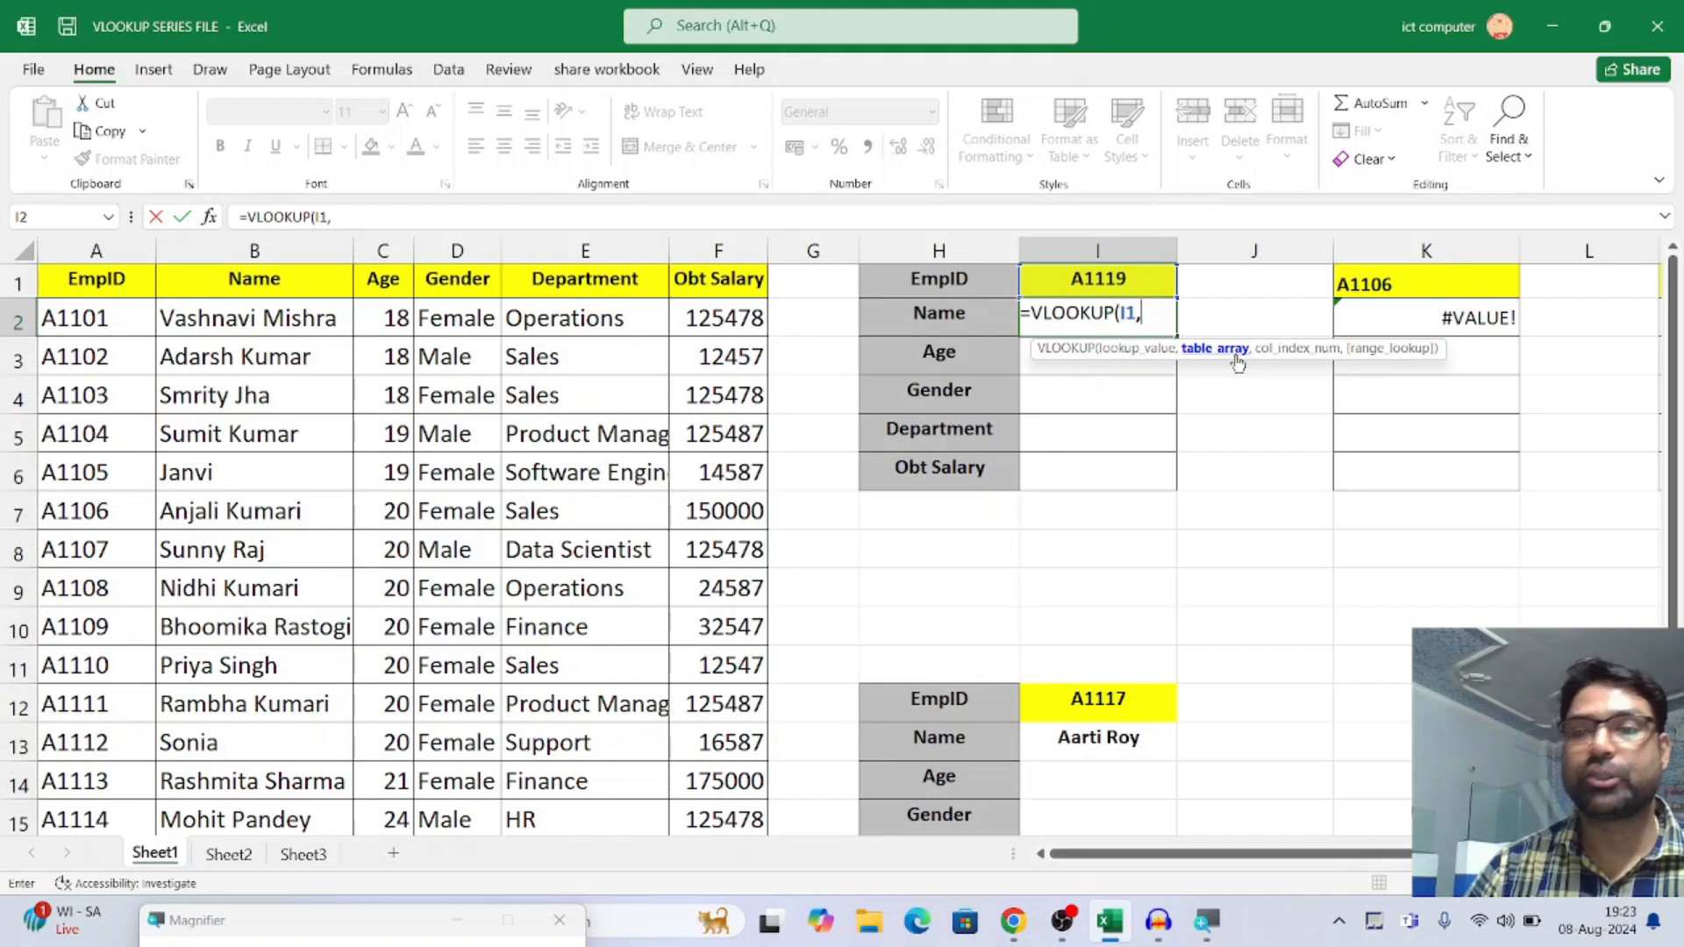
Set the formula's table array to the whole employee table, A1:F18
{"action": "left_click", "coordinate": [101, 279]}
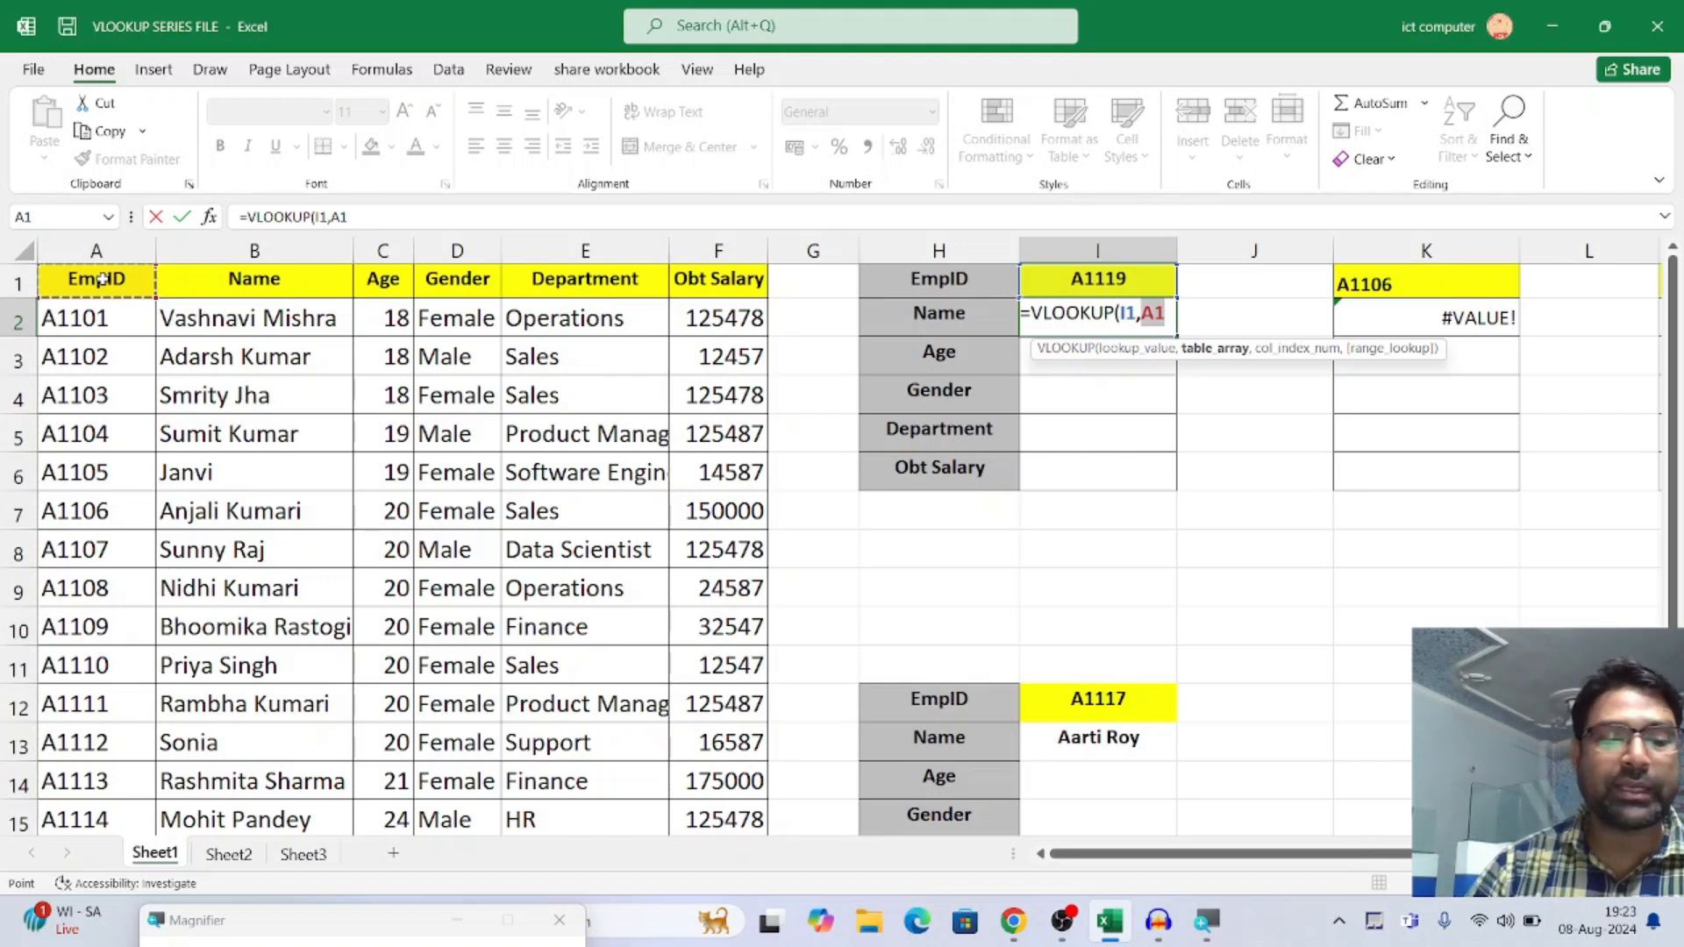
{"action": "key", "text": "ctrl+shift+Right"}
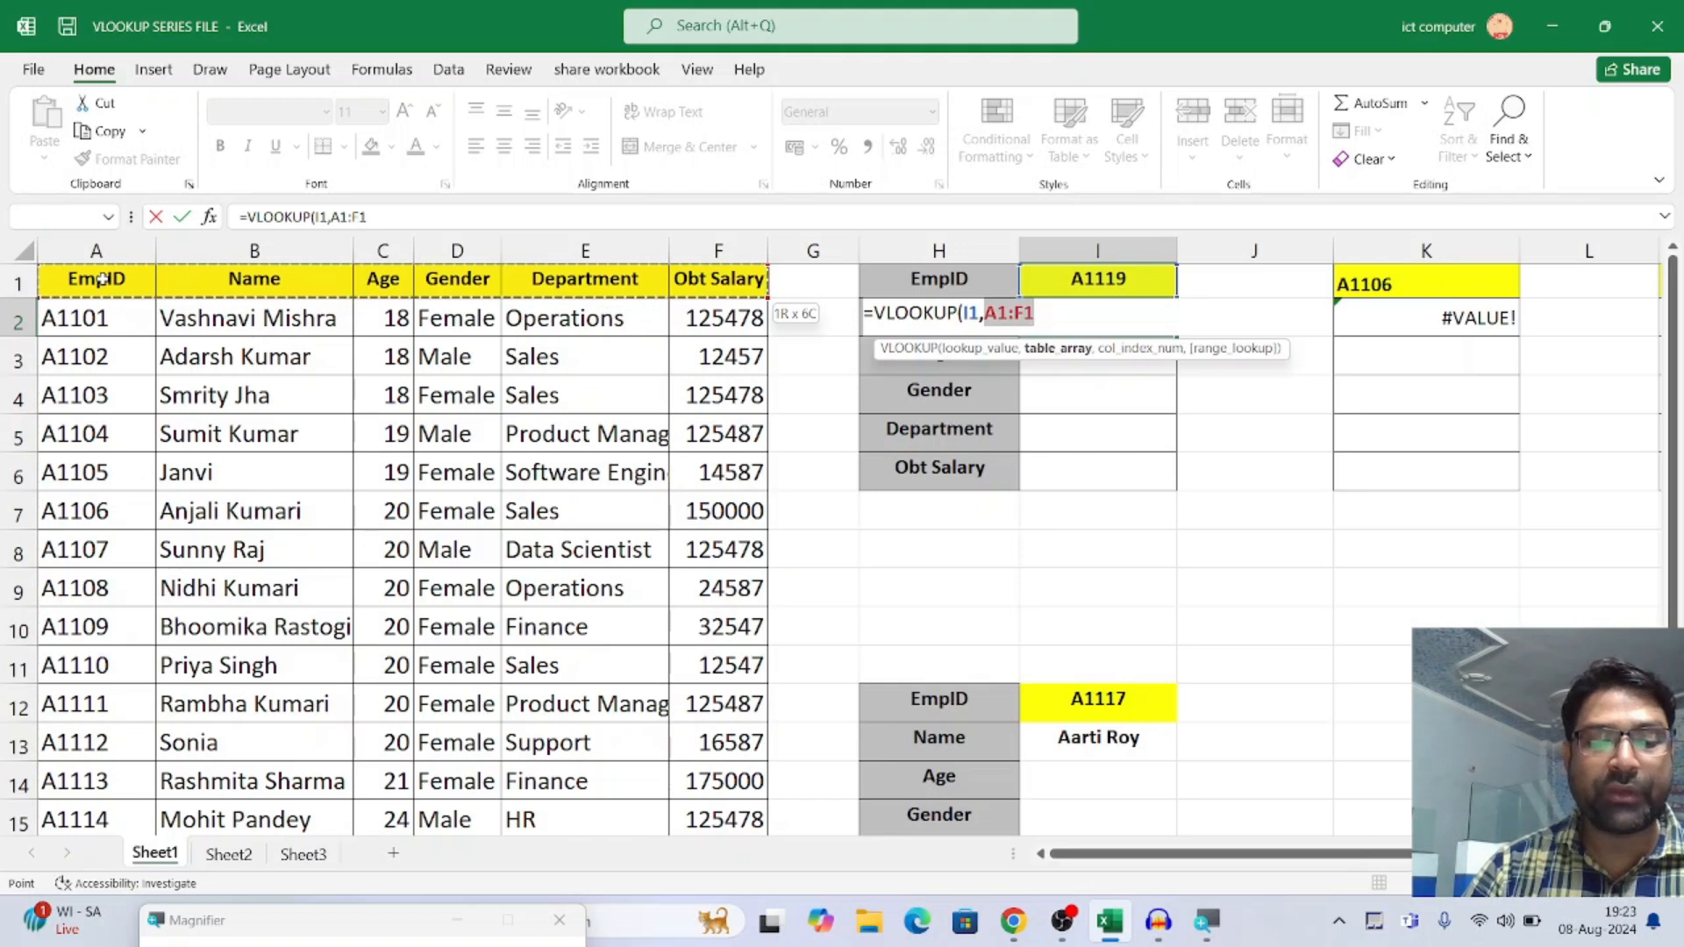
{"action": "key", "text": "ctrl+shift+Down"}
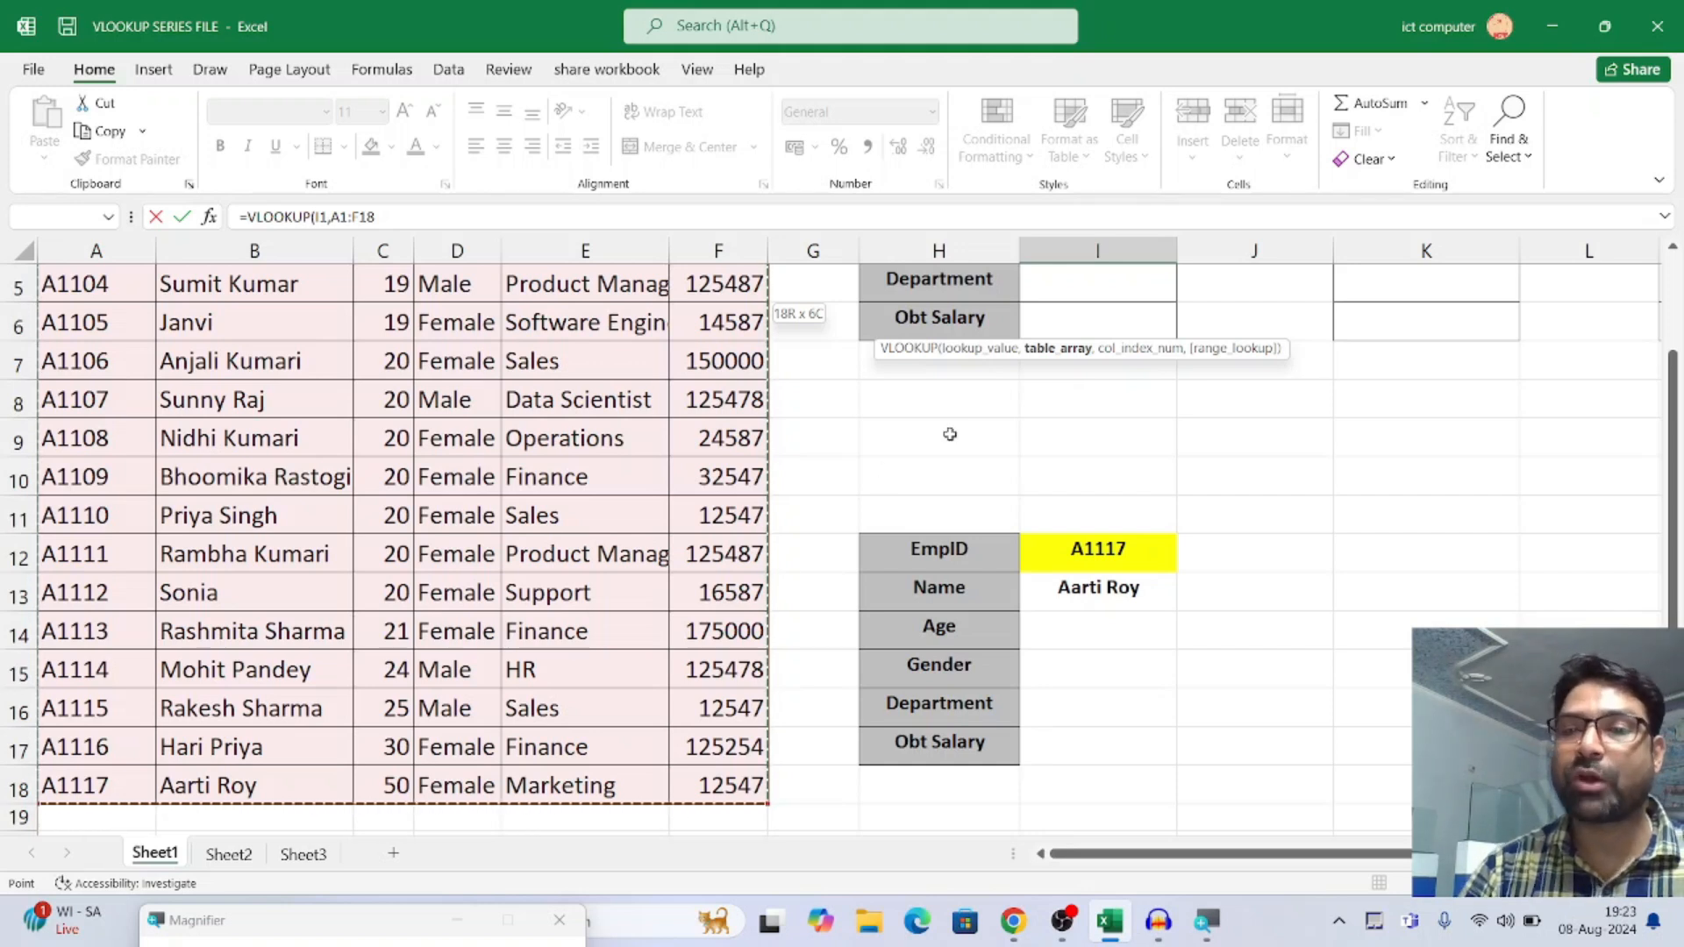
{"action": "scroll", "coordinate": [950, 434], "scroll_direction": "up", "scroll_amount": 2}
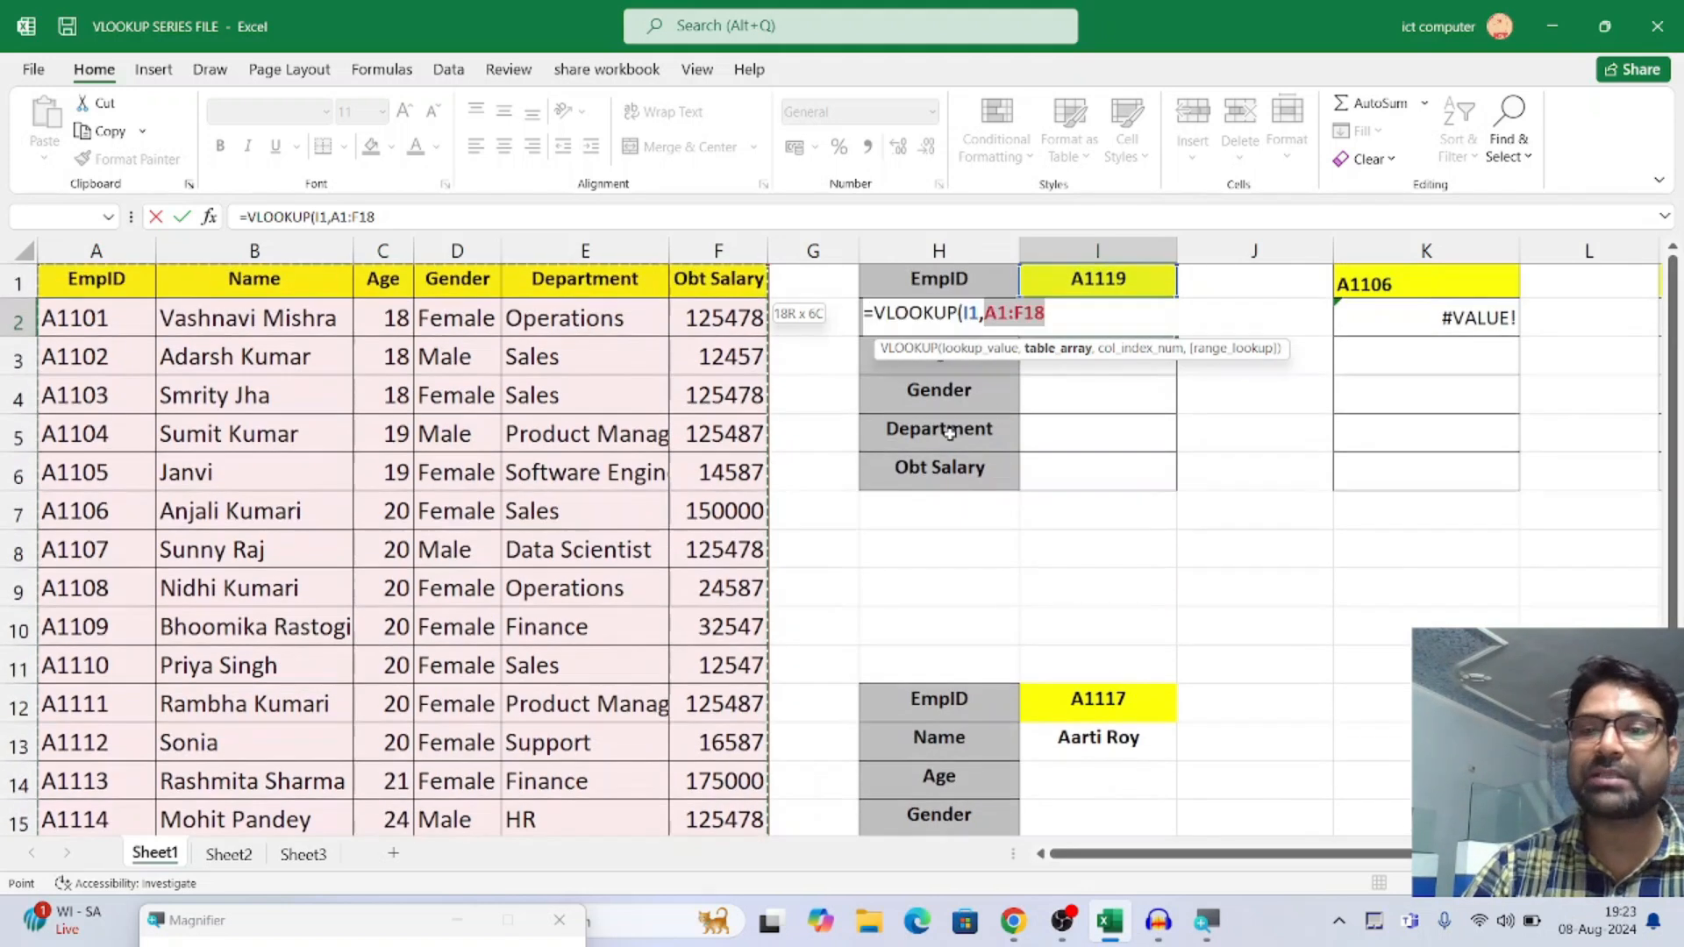
{"action": "left_click", "coordinate": [1057, 313]}
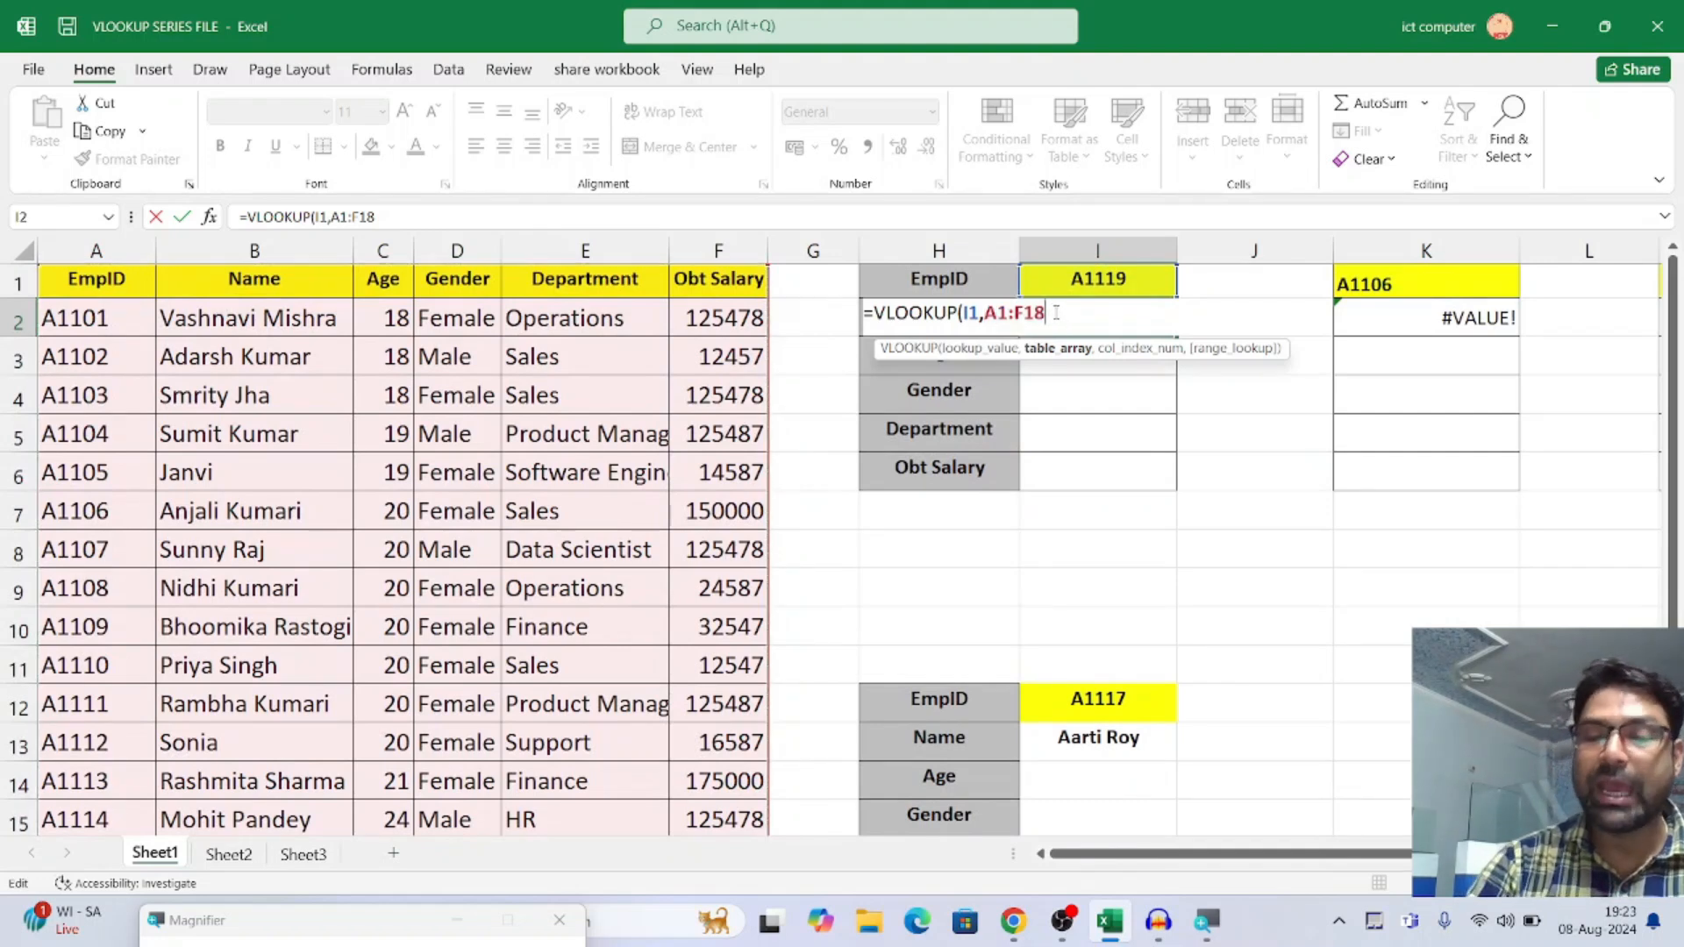
{"action": "type", "text": ","}
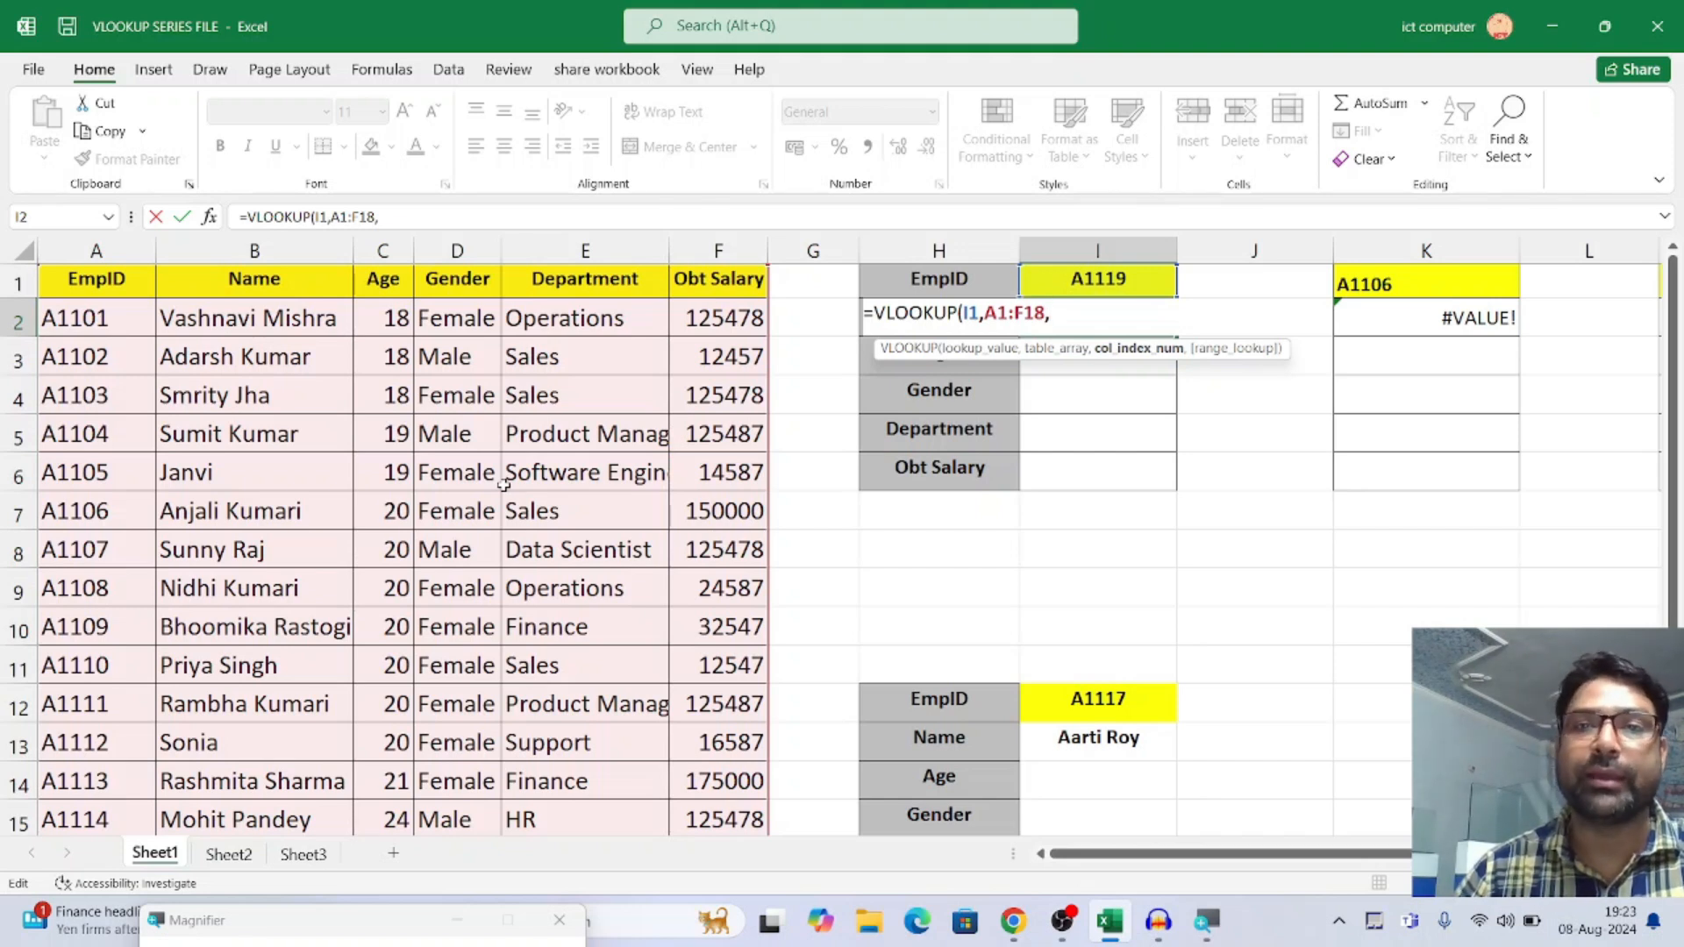
{"action": "left_click", "coordinate": [97, 248]}
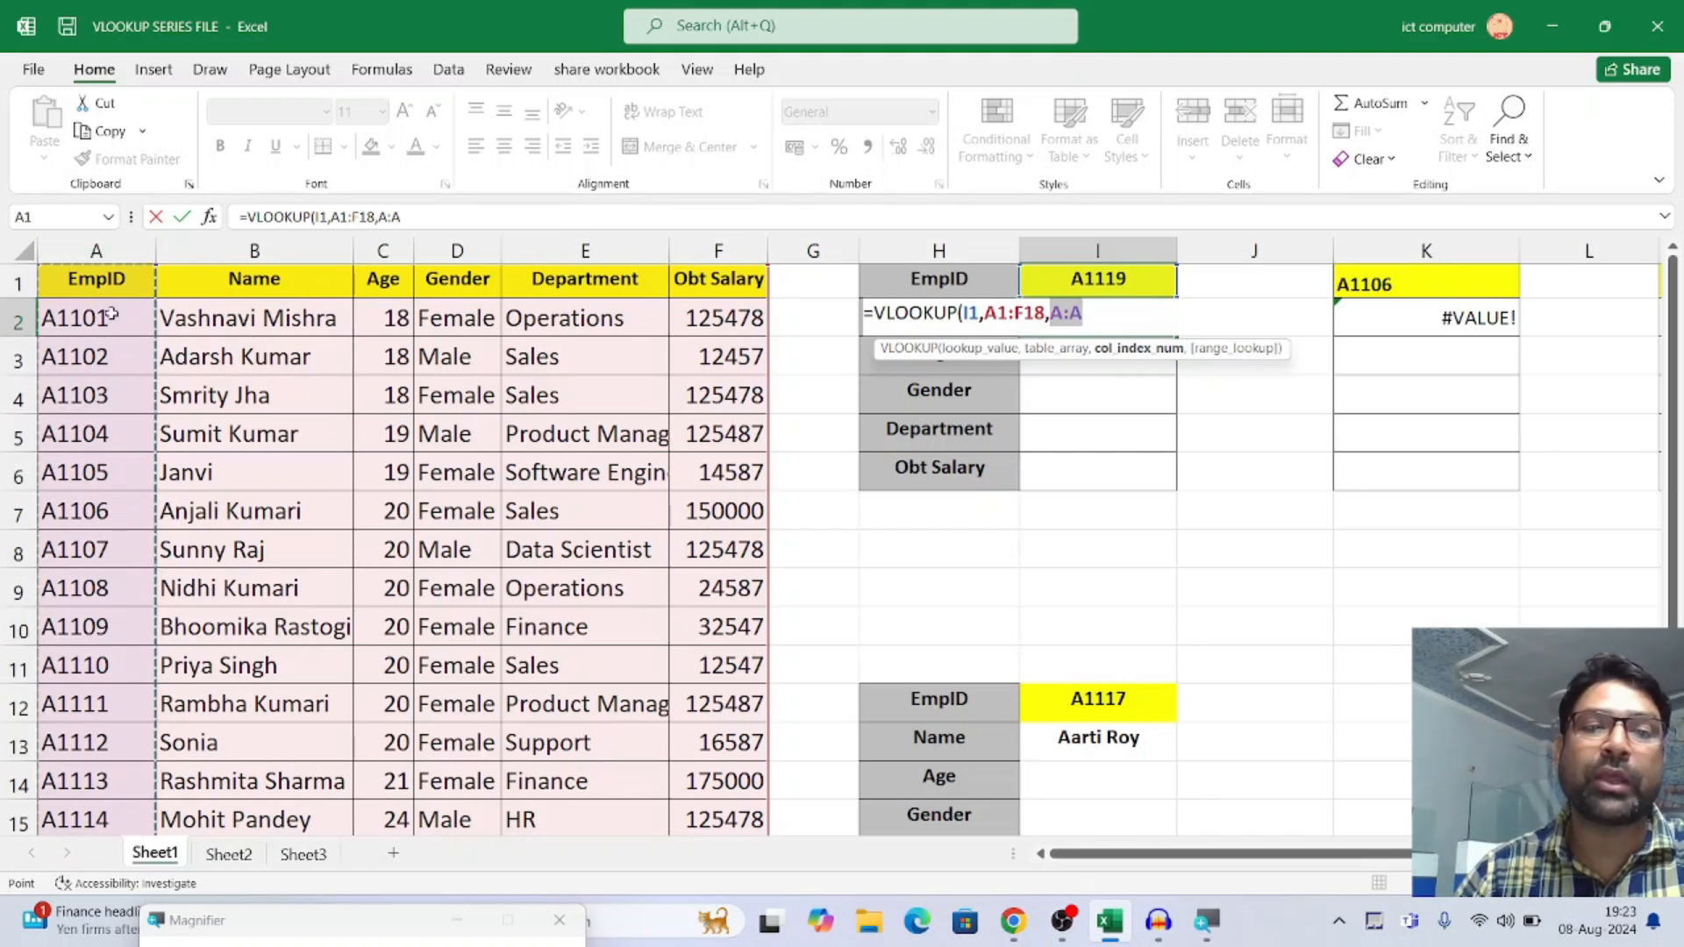
{"action": "left_click", "coordinate": [263, 249]}
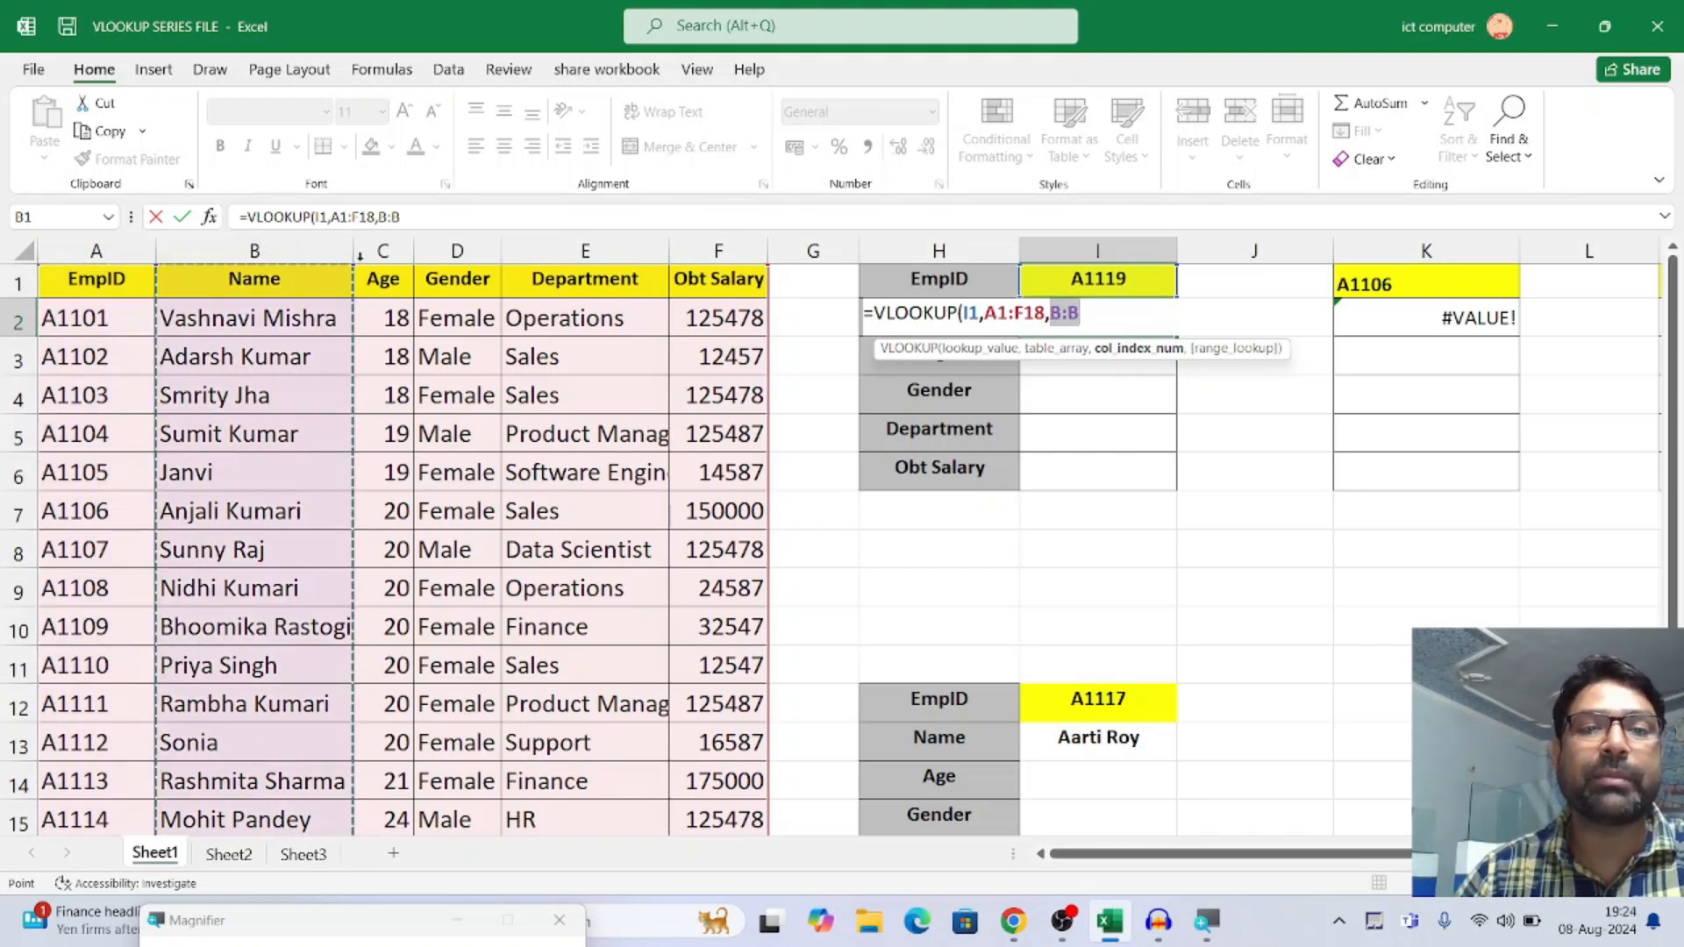
{"action": "left_click", "coordinate": [382, 250]}
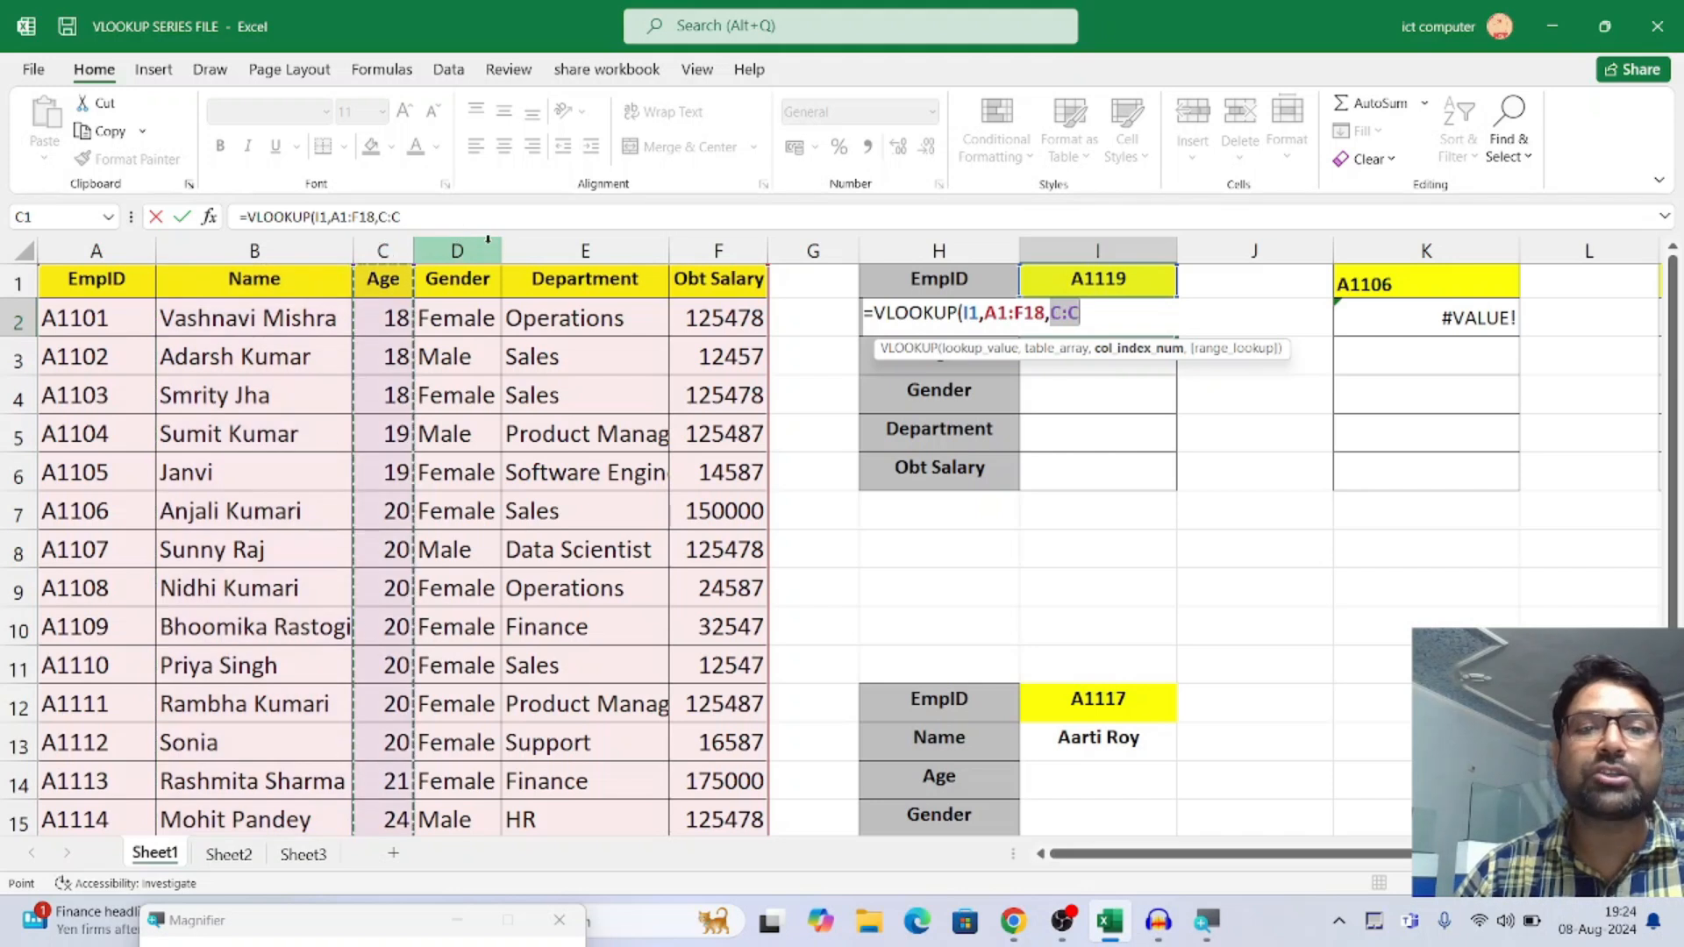
{"action": "left_click", "coordinate": [482, 249]}
{"action": "left_click", "coordinate": [586, 250]}
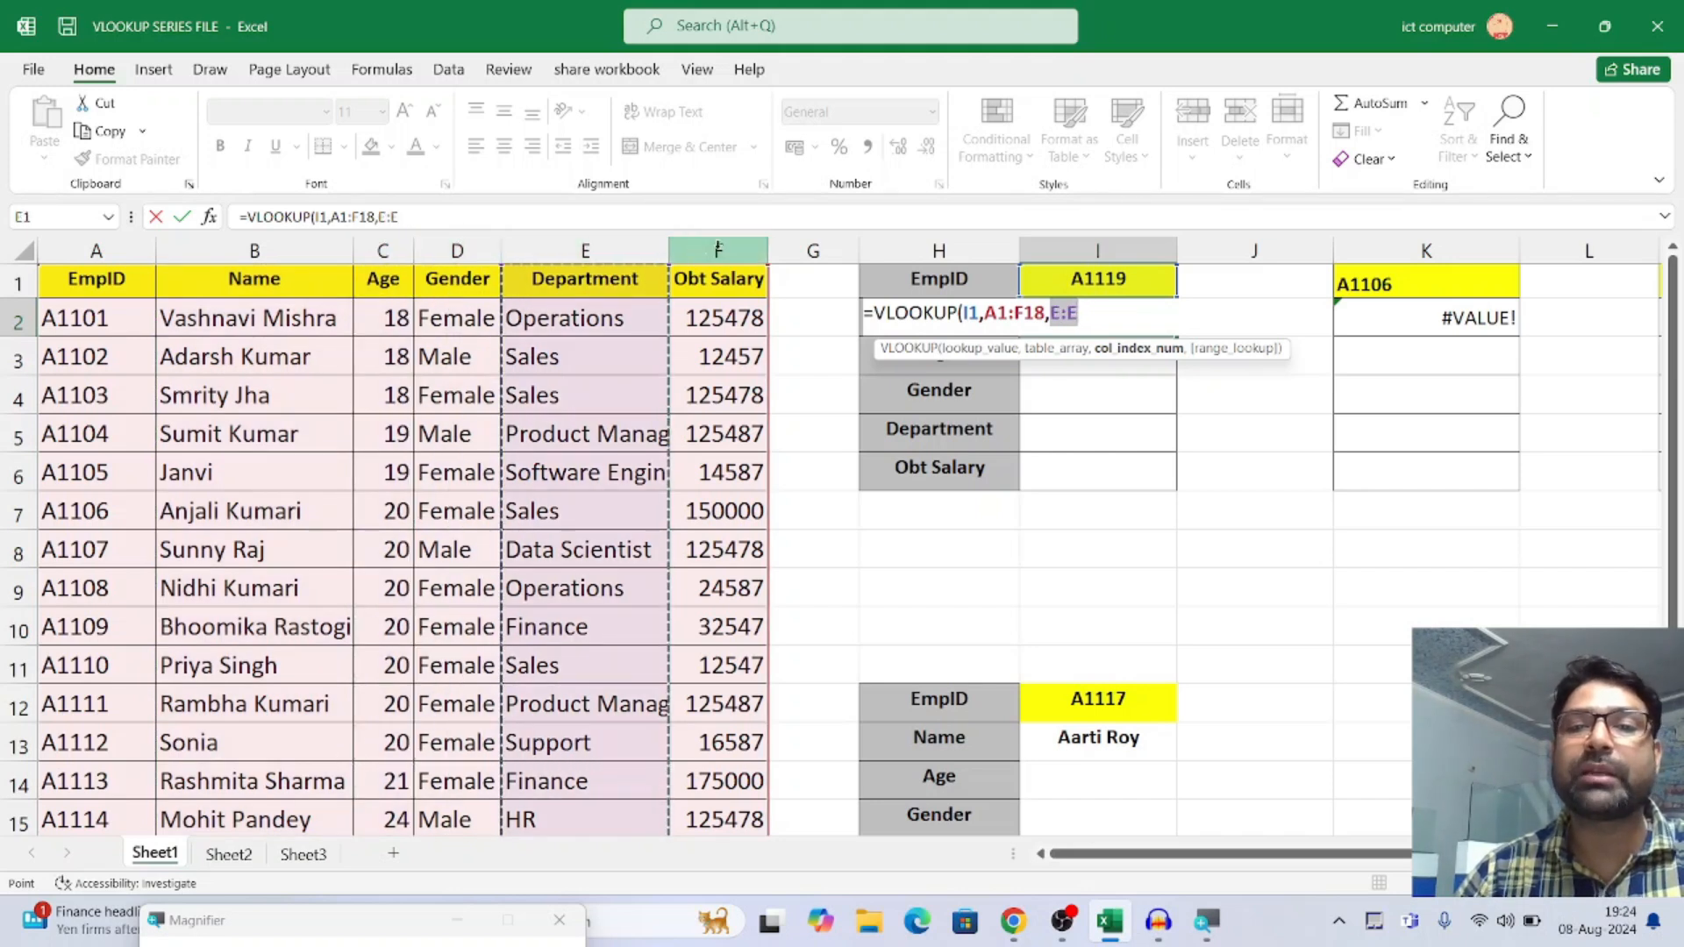
{"action": "left_click", "coordinate": [717, 250]}
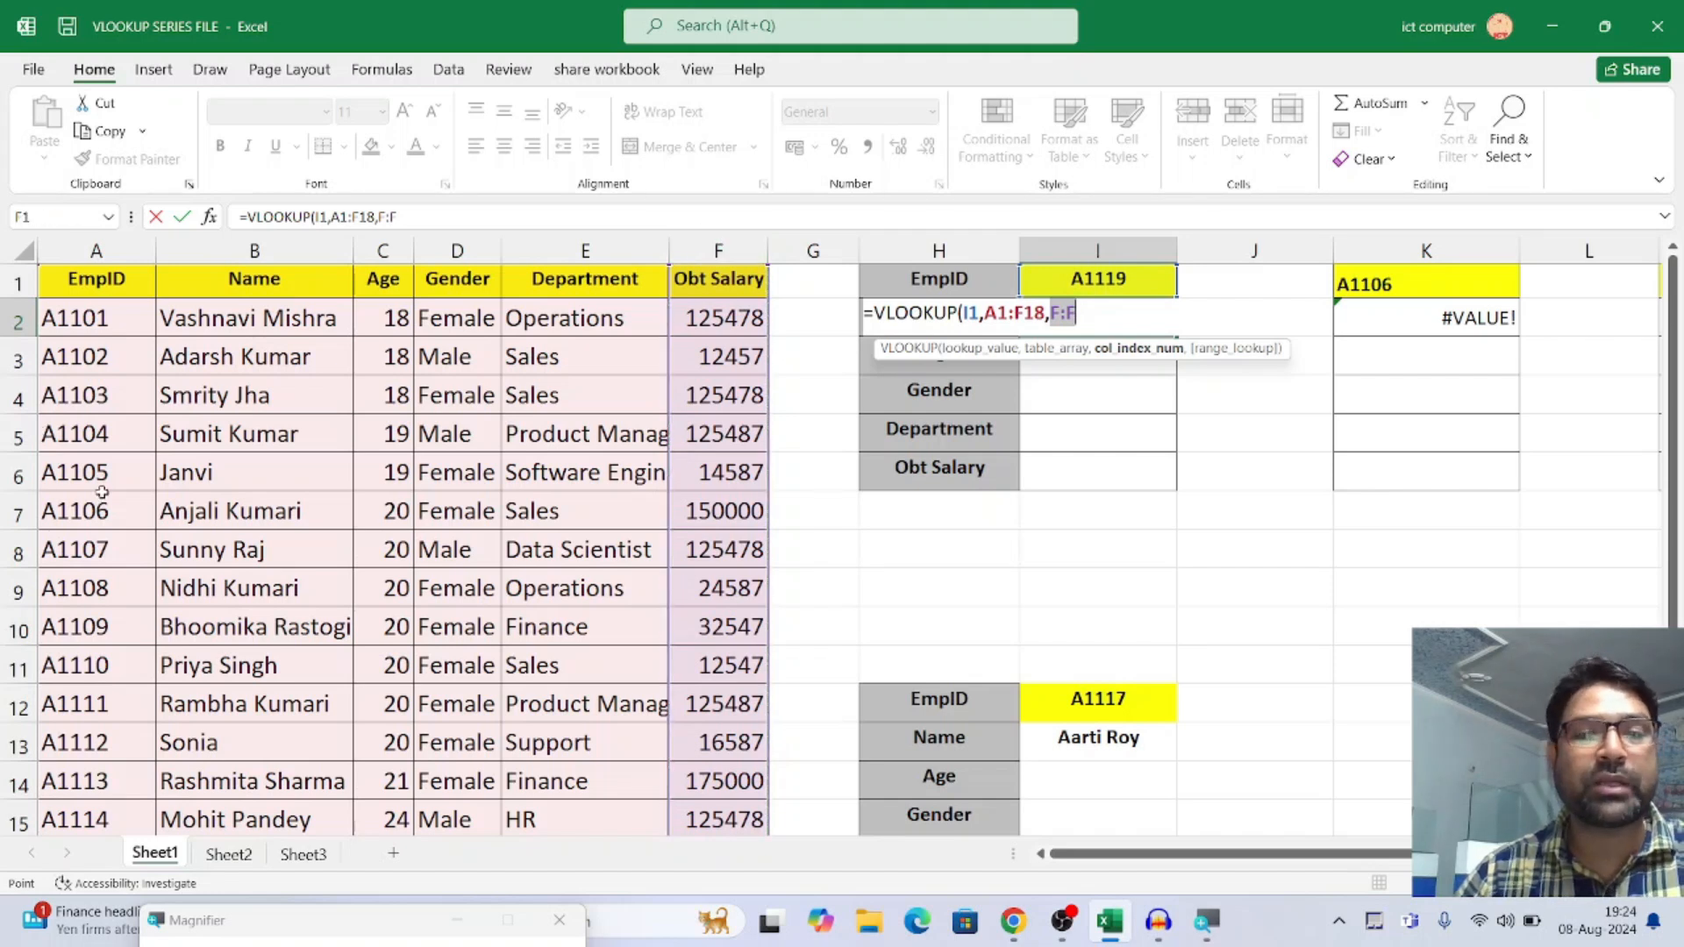
{"action": "key", "text": "Escape"}
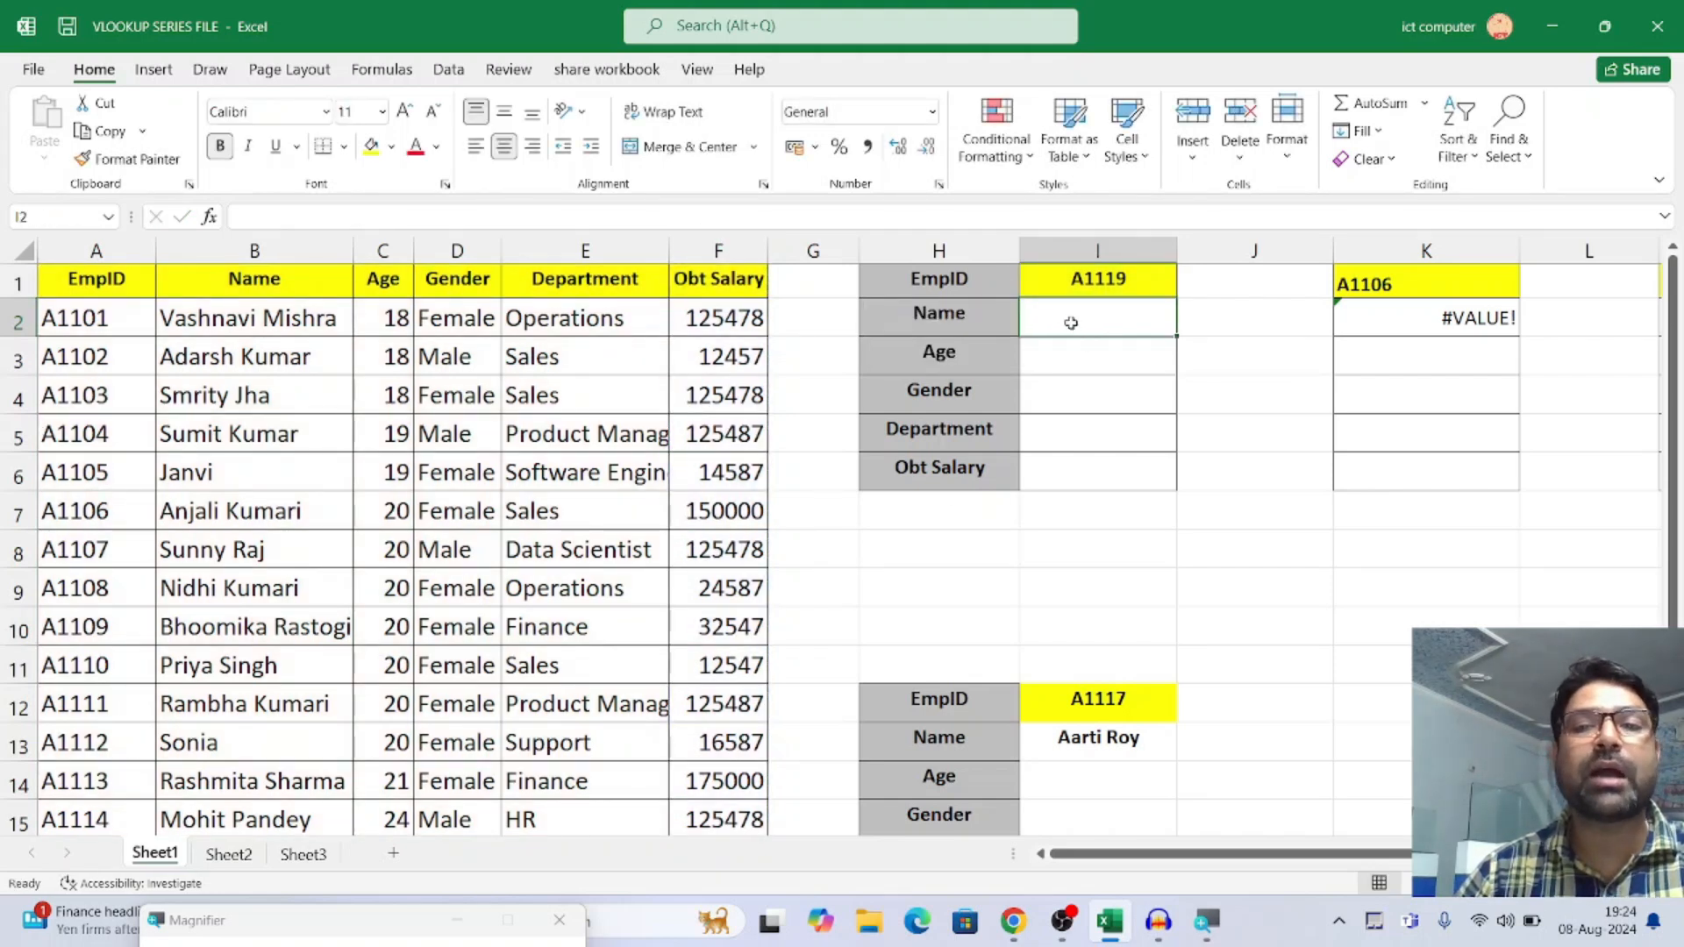
{"action": "left_click", "coordinate": [230, 321]}
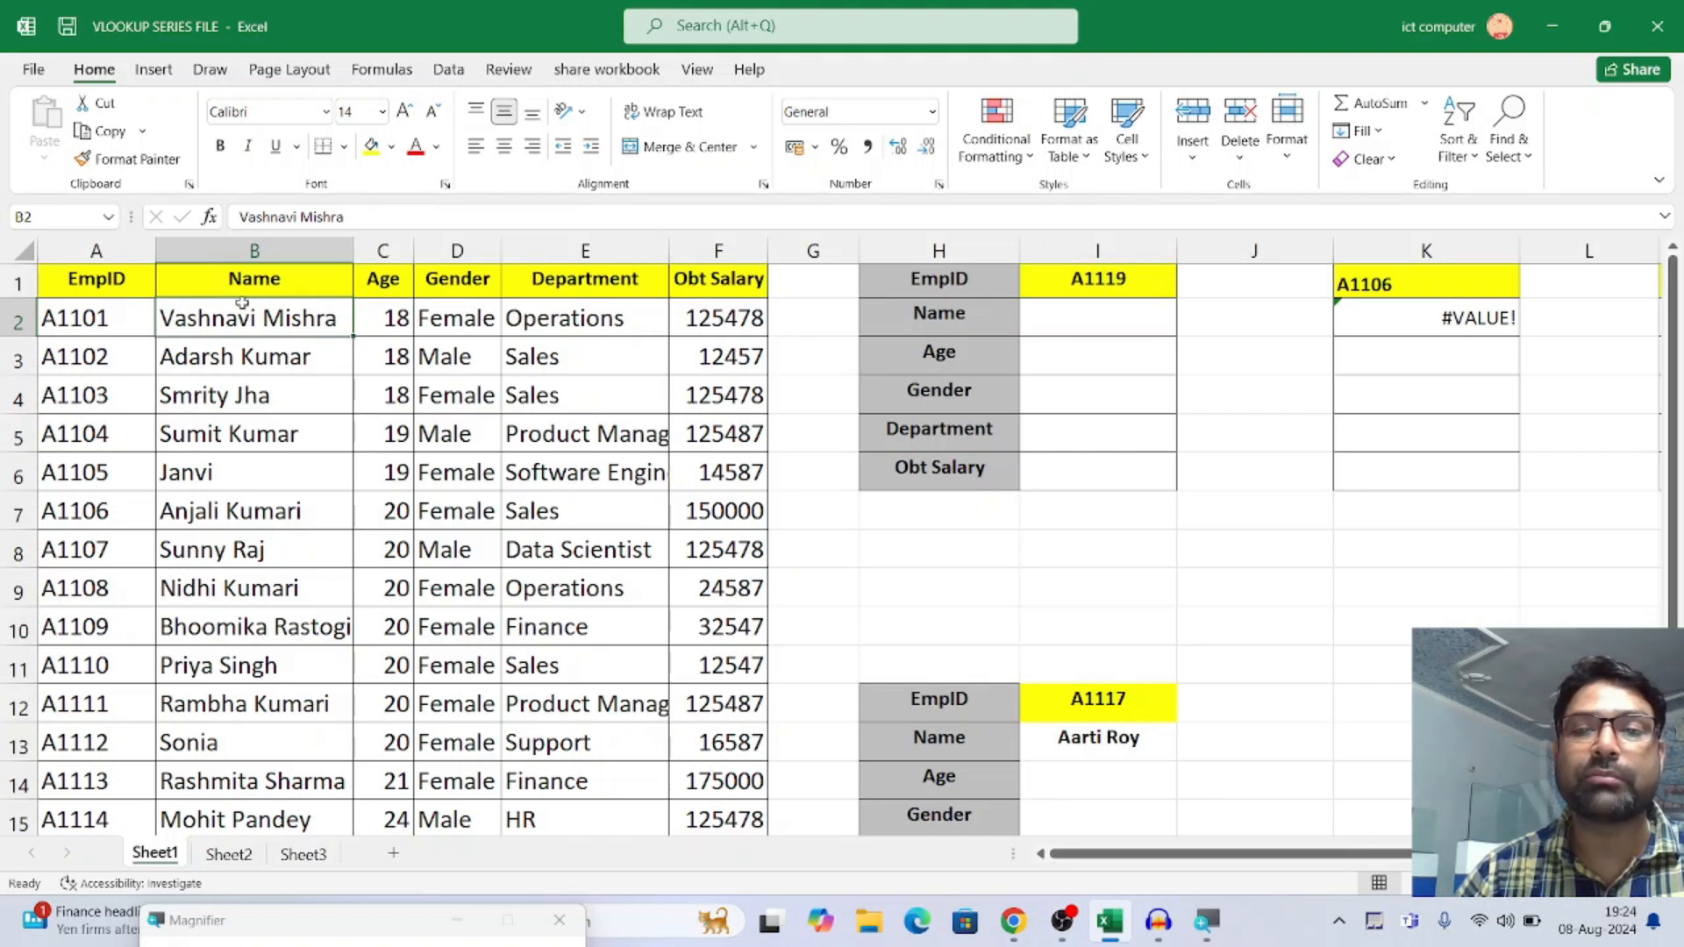
{"action": "left_click", "coordinate": [257, 250]}
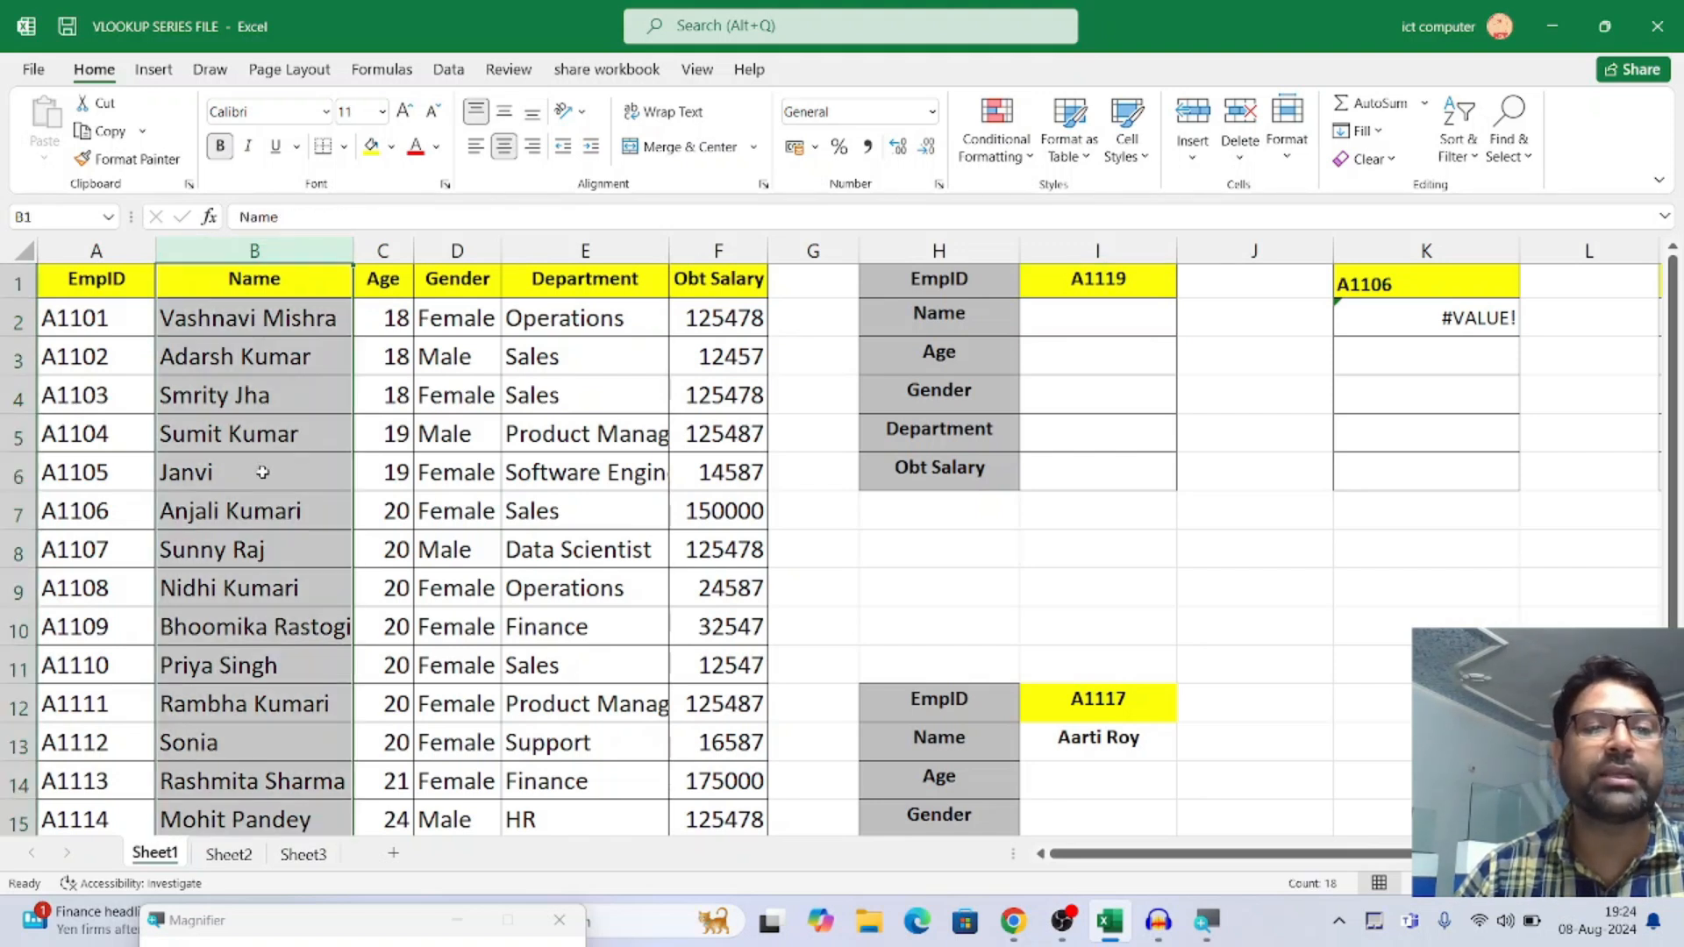
Start a VLOOKUP formula in cell I2 with the EmpID cell I1 as the lookup value
{"action": "left_click", "coordinate": [1071, 312]}
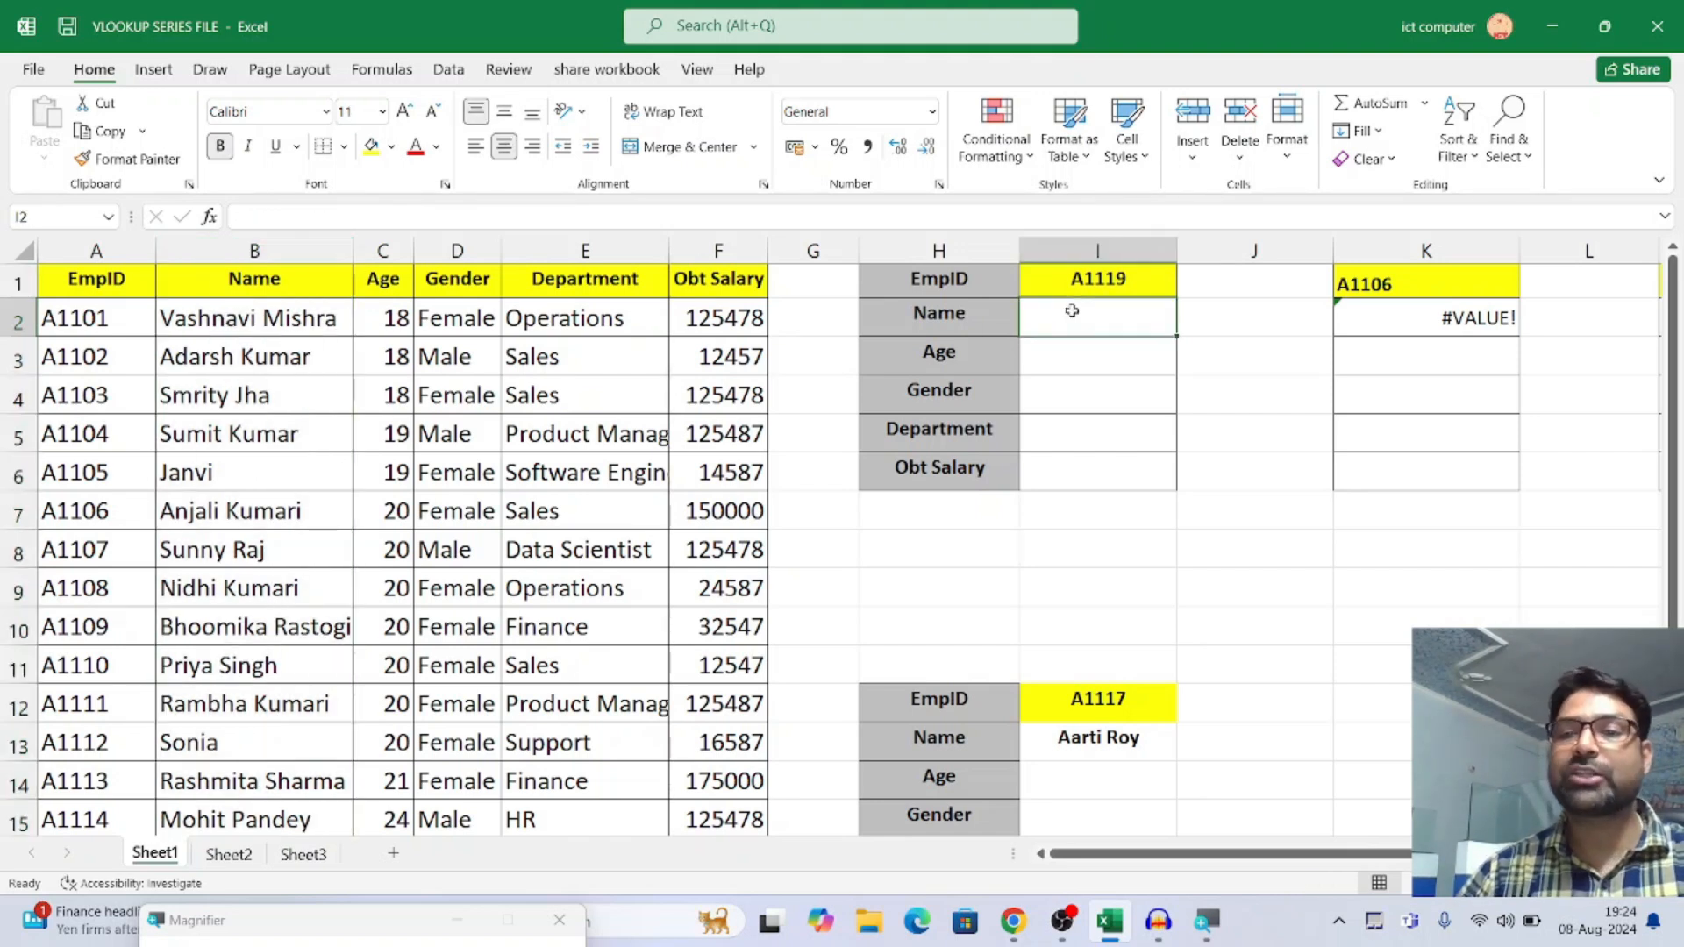
{"action": "type", "text": "=vl"}
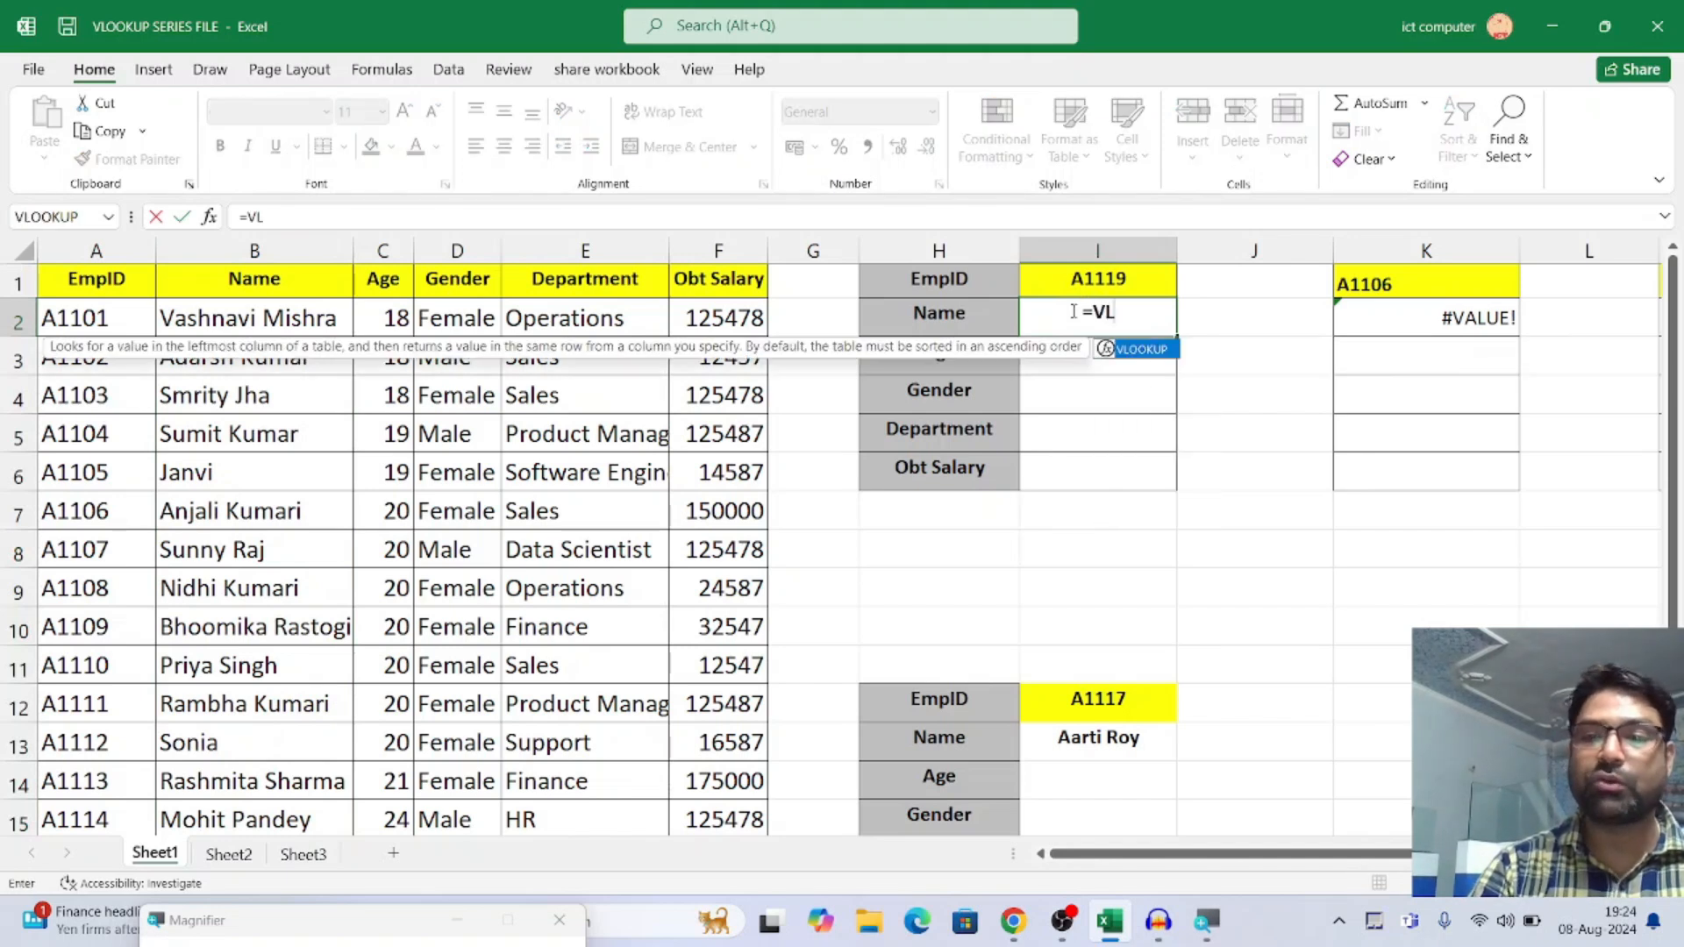
{"action": "key", "text": "Tab"}
{"action": "left_click", "coordinate": [1092, 281]}
{"action": "type", "text": ","}
Set the formula's table array to the employee table A1:F18 and its column index number to 2
{"action": "left_click", "coordinate": [123, 281]}
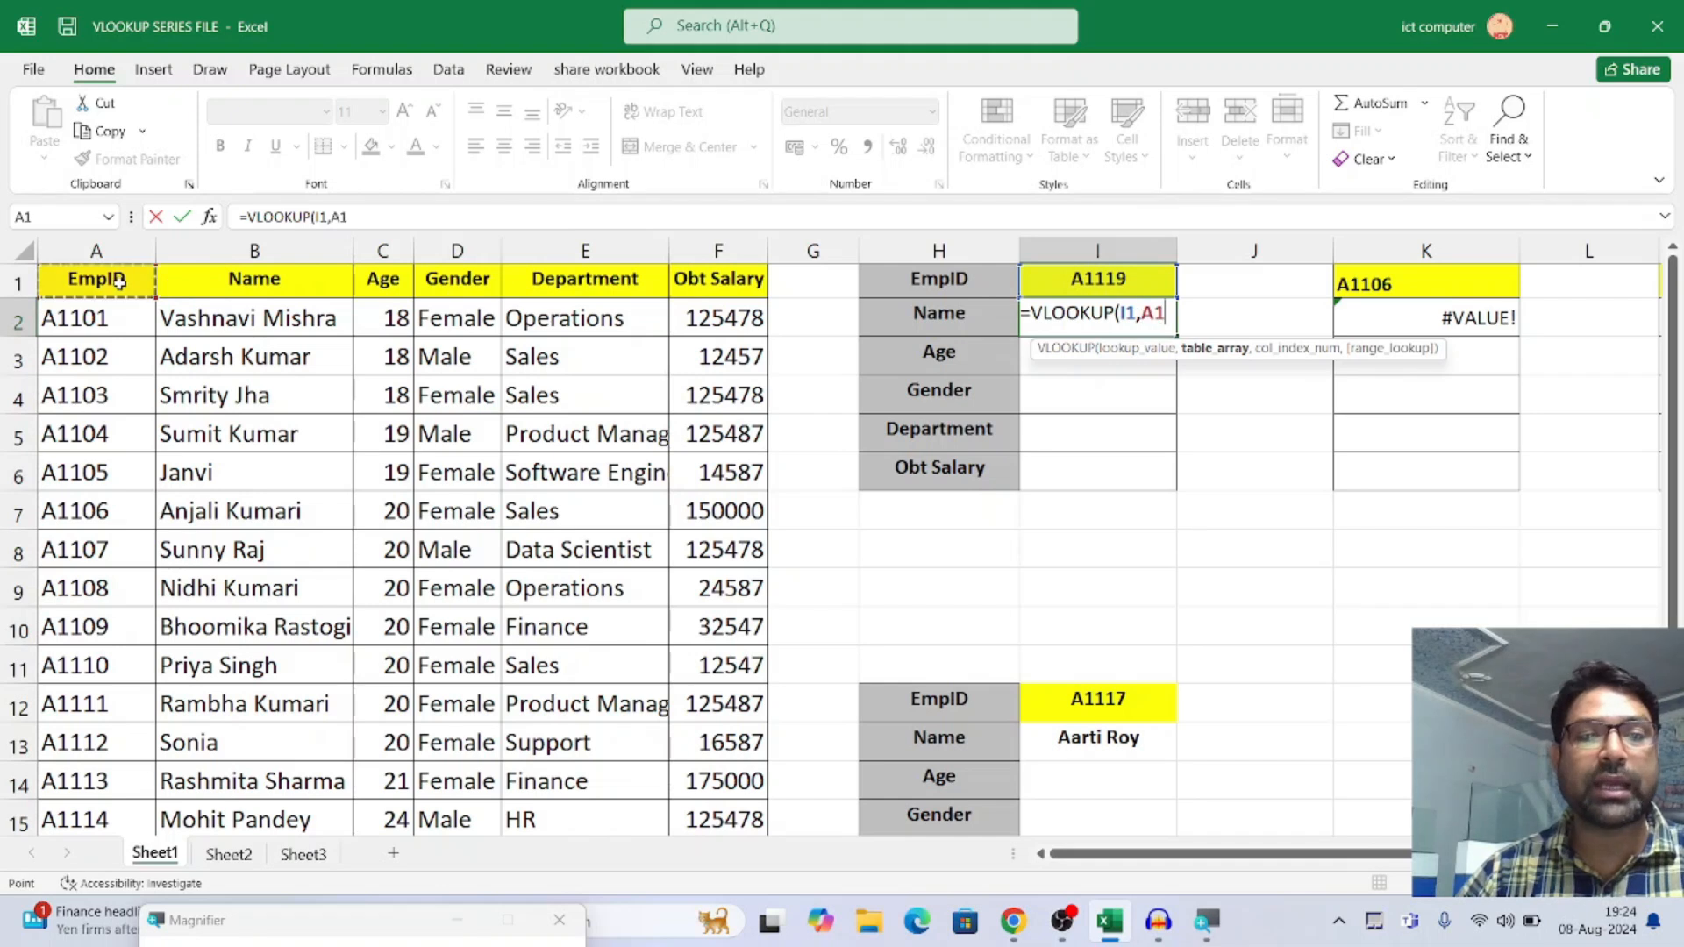
{"action": "key", "text": "ctrl+shift+Right"}
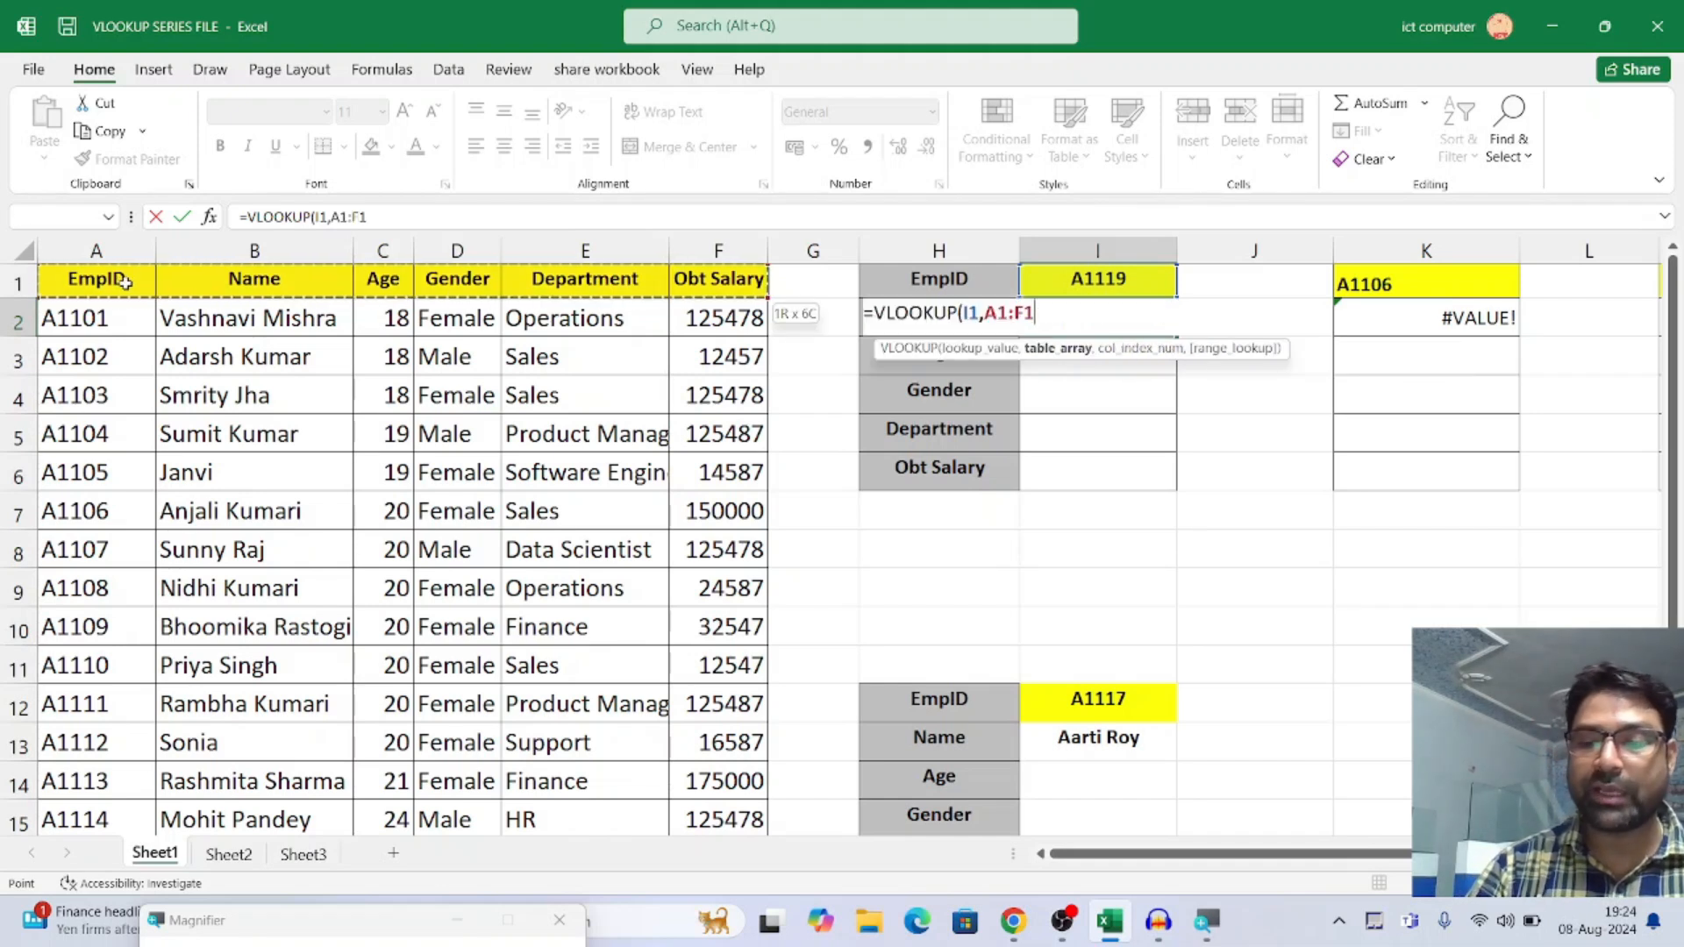
{"action": "key", "text": "ctrl+shift+Down"}
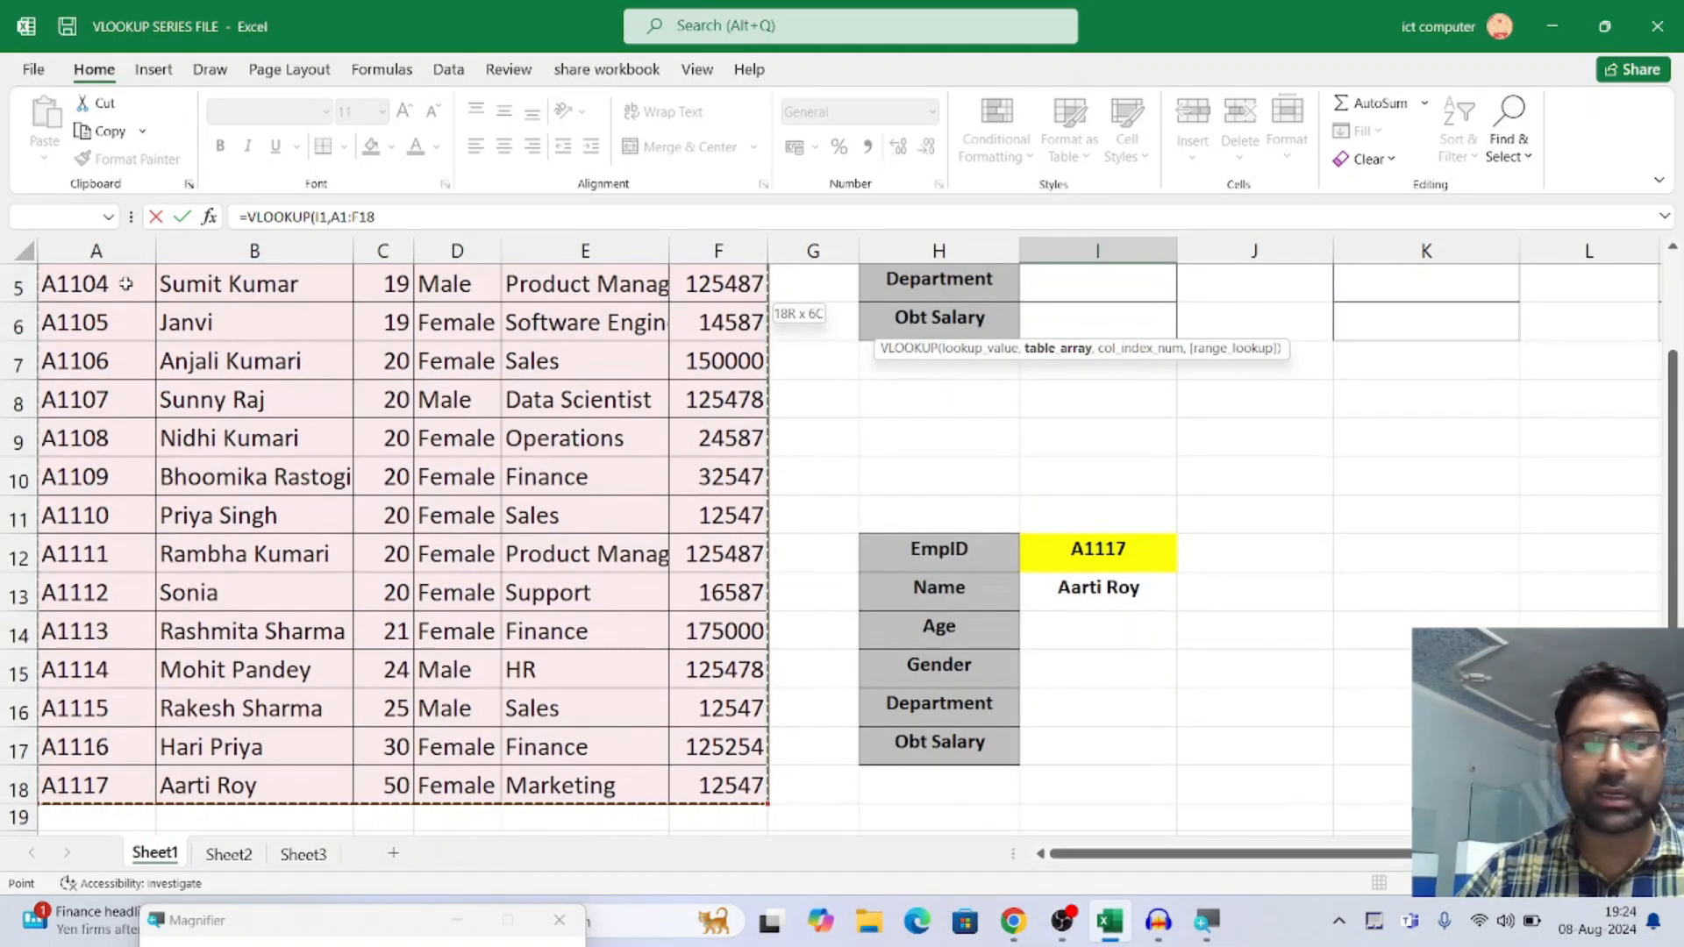
{"action": "scroll", "coordinate": [127, 284], "scroll_direction": "up", "scroll_amount": 2}
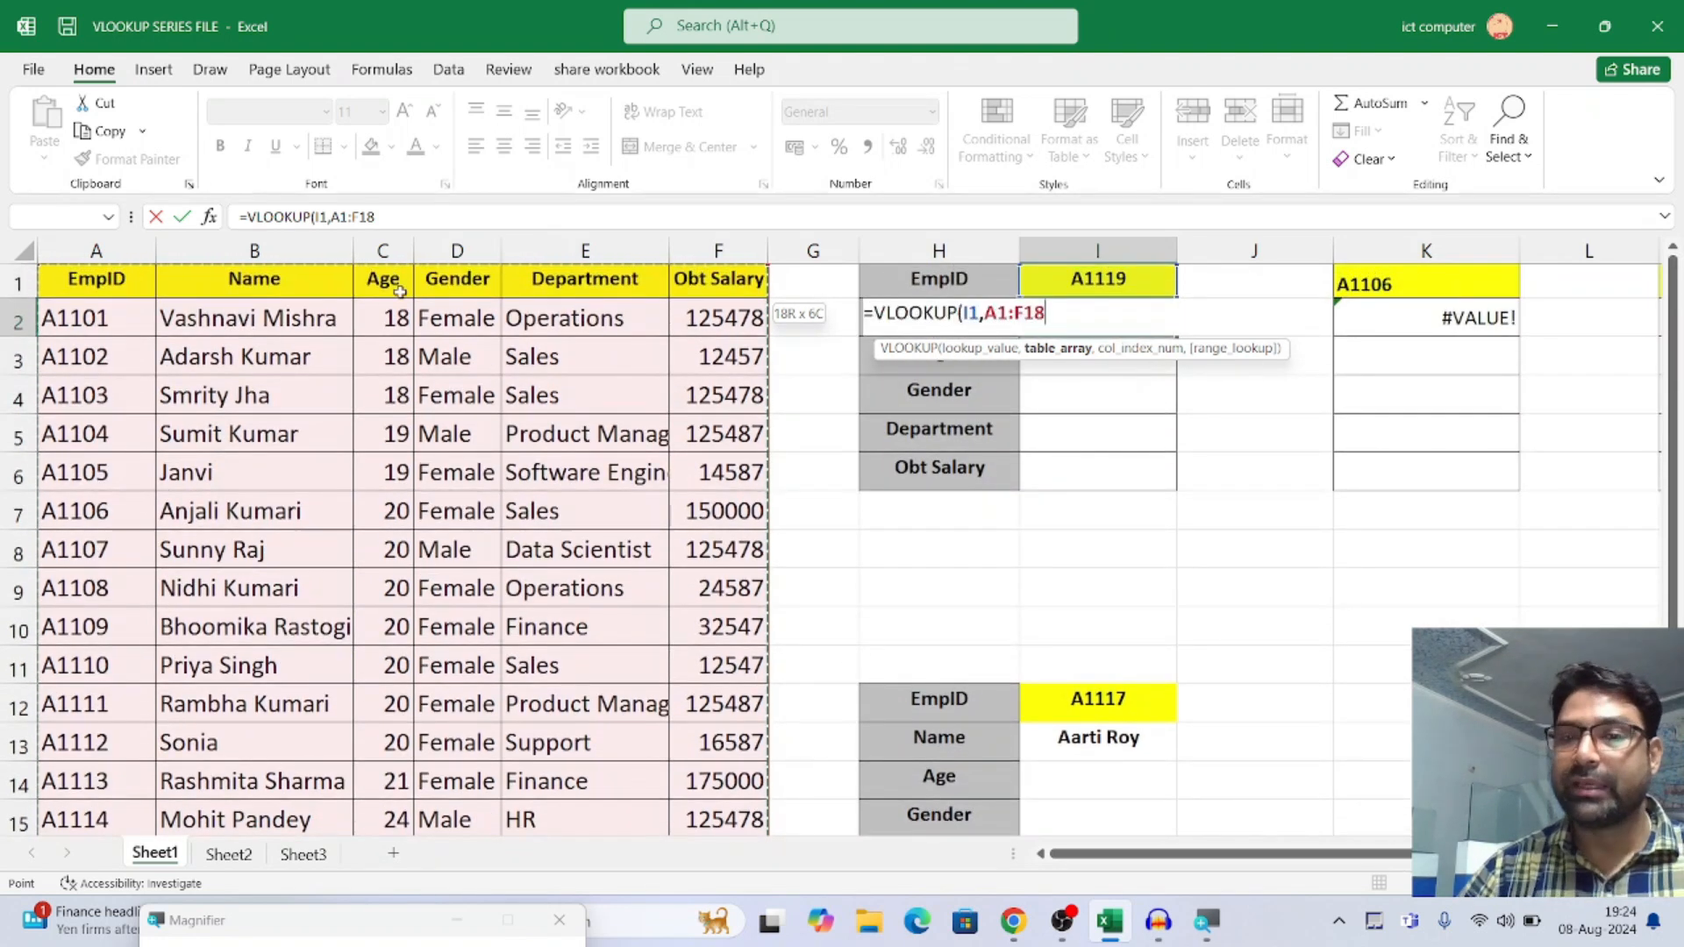
{"action": "type", "text": ","}
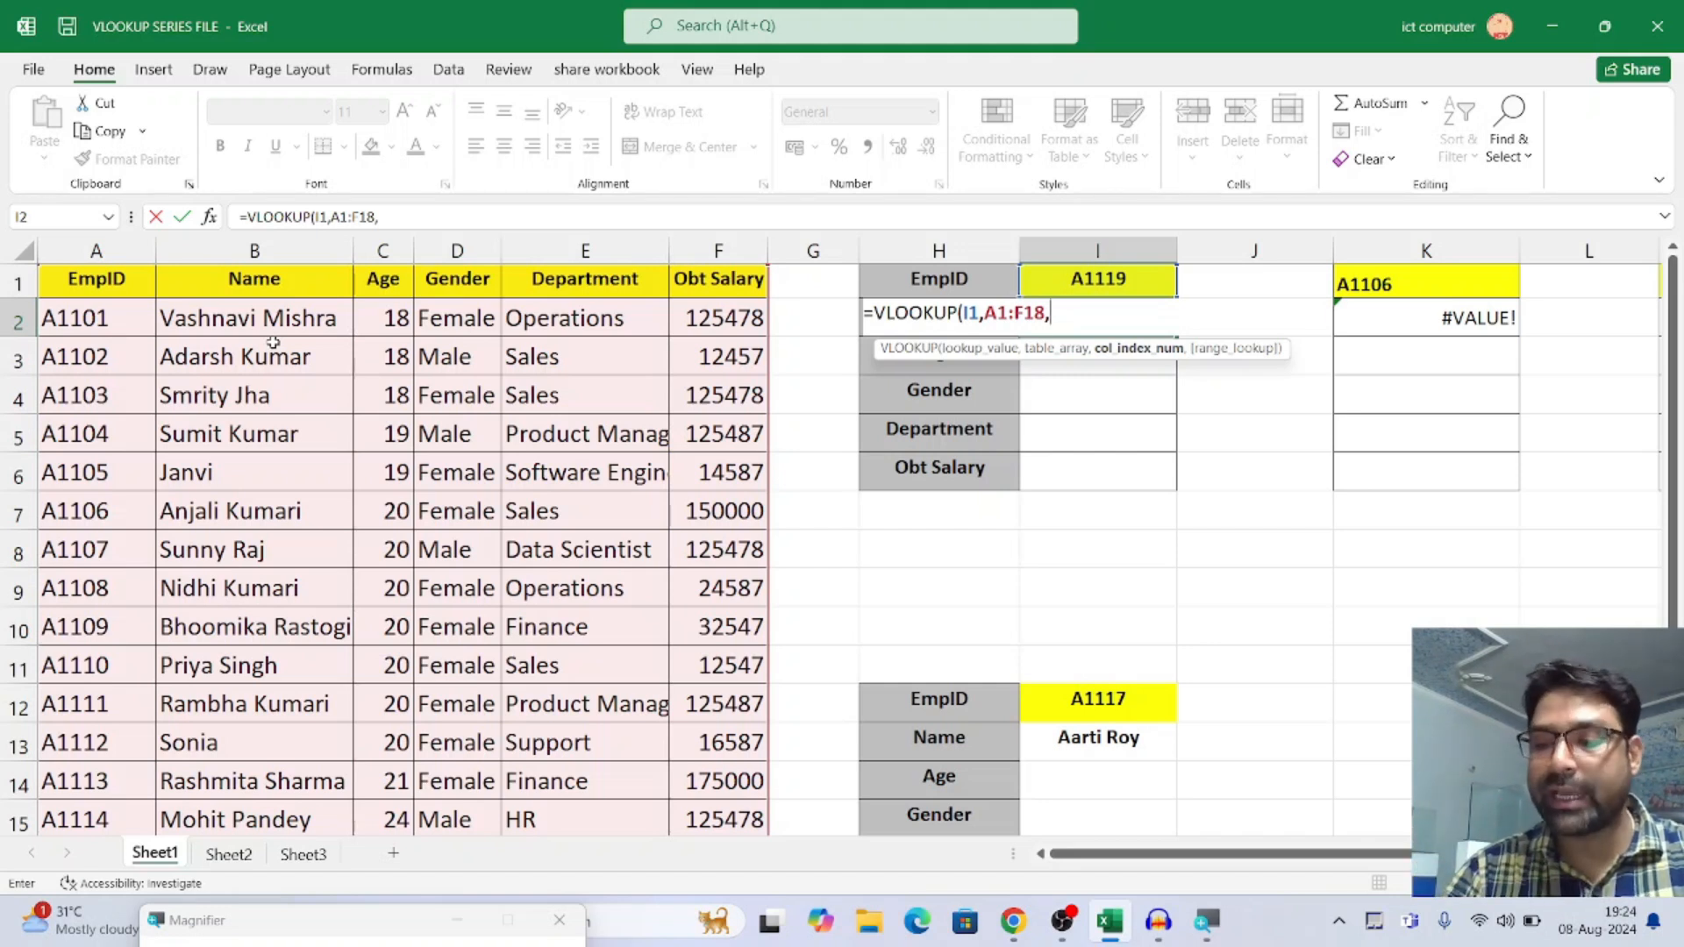
{"action": "type", "text": "2,"}
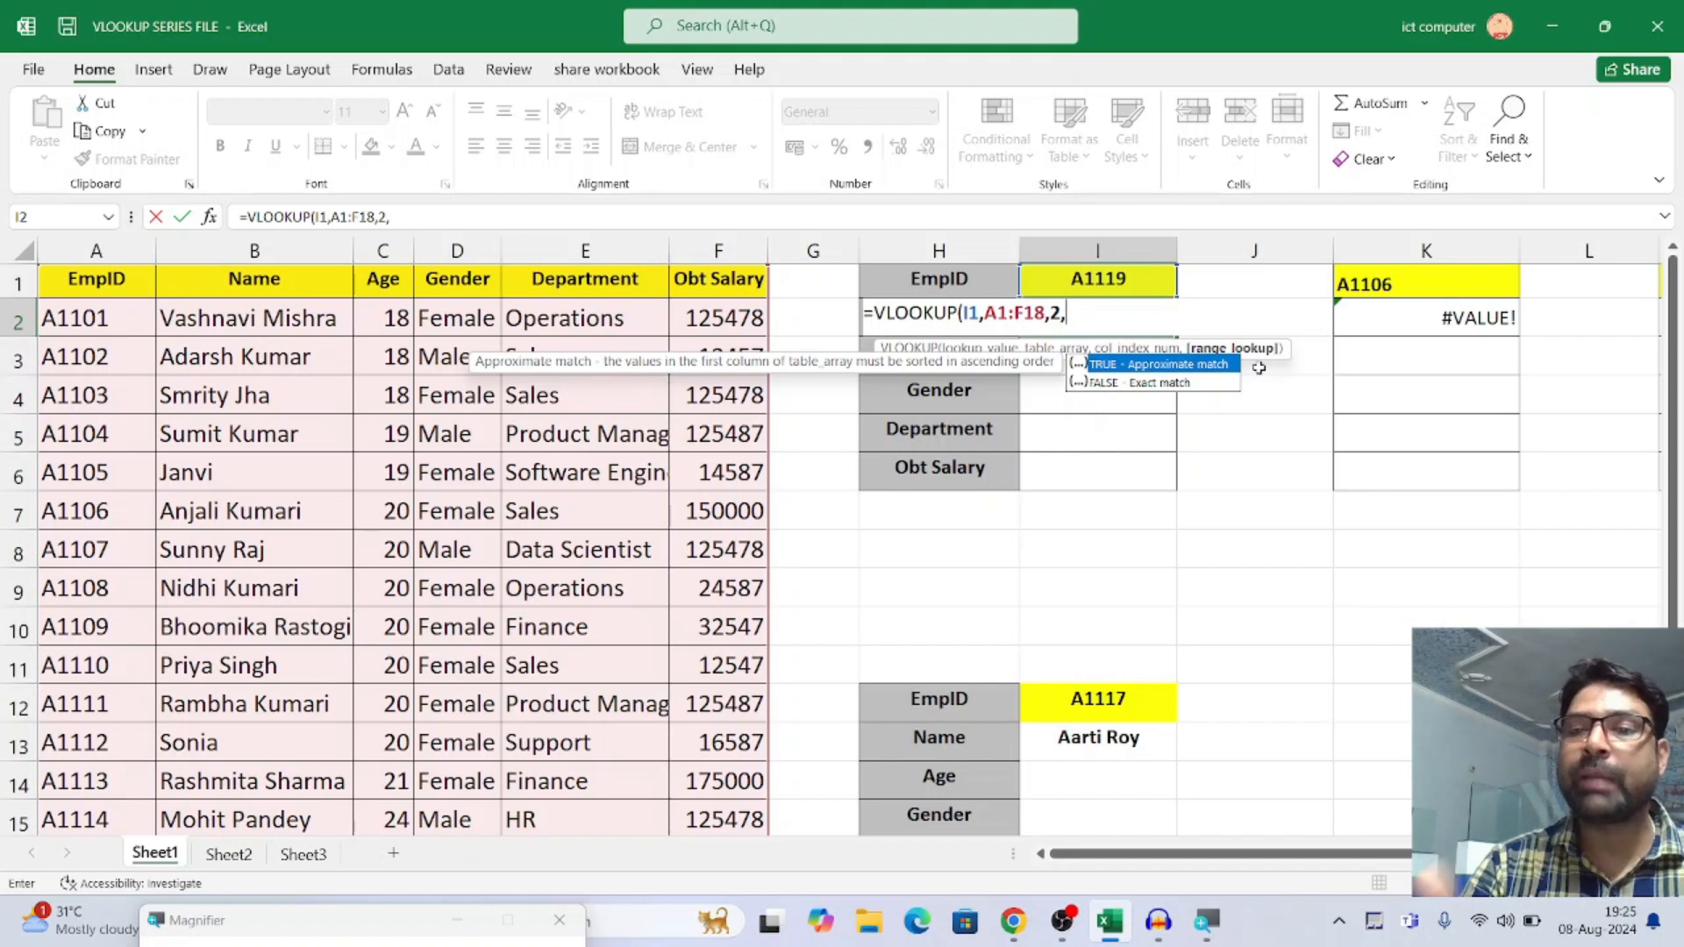
Try TRUE, FALSE and 0 as the formula's range lookup argument
{"action": "type", "text": "RUE"}
{"action": "key", "text": "BackSpace"}
{"action": "key", "text": "BackSpace"}
{"action": "key", "text": "BackSpace"}
{"action": "key", "text": "BackSpace"}
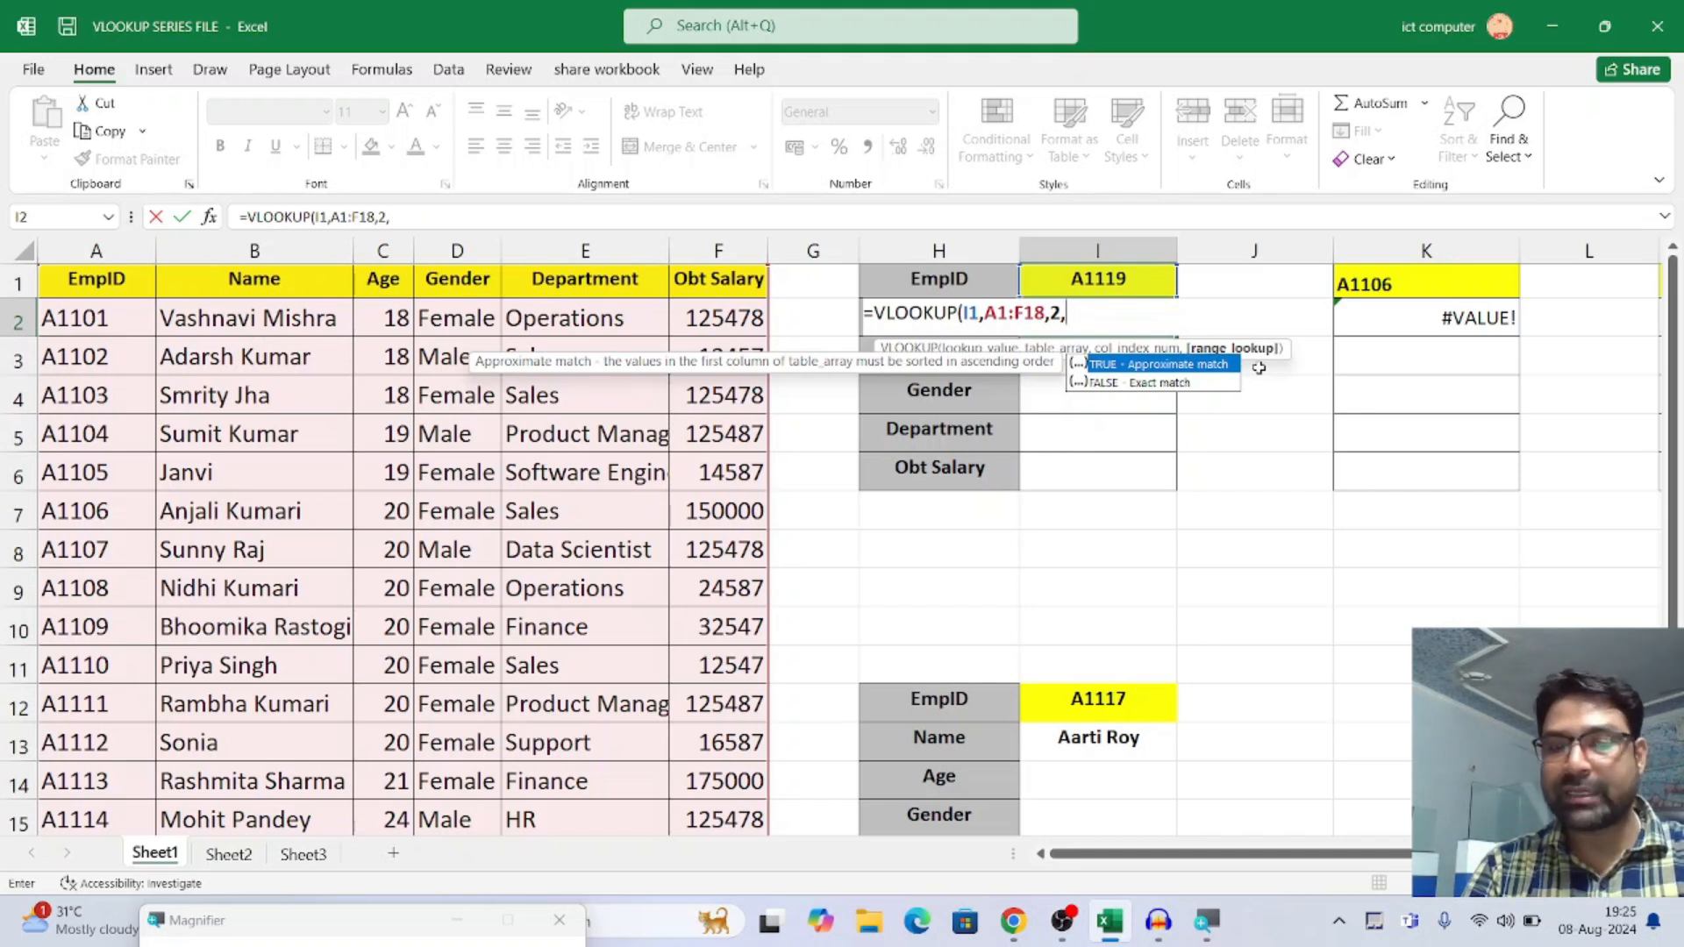
{"action": "type", "text": "FALSE"}
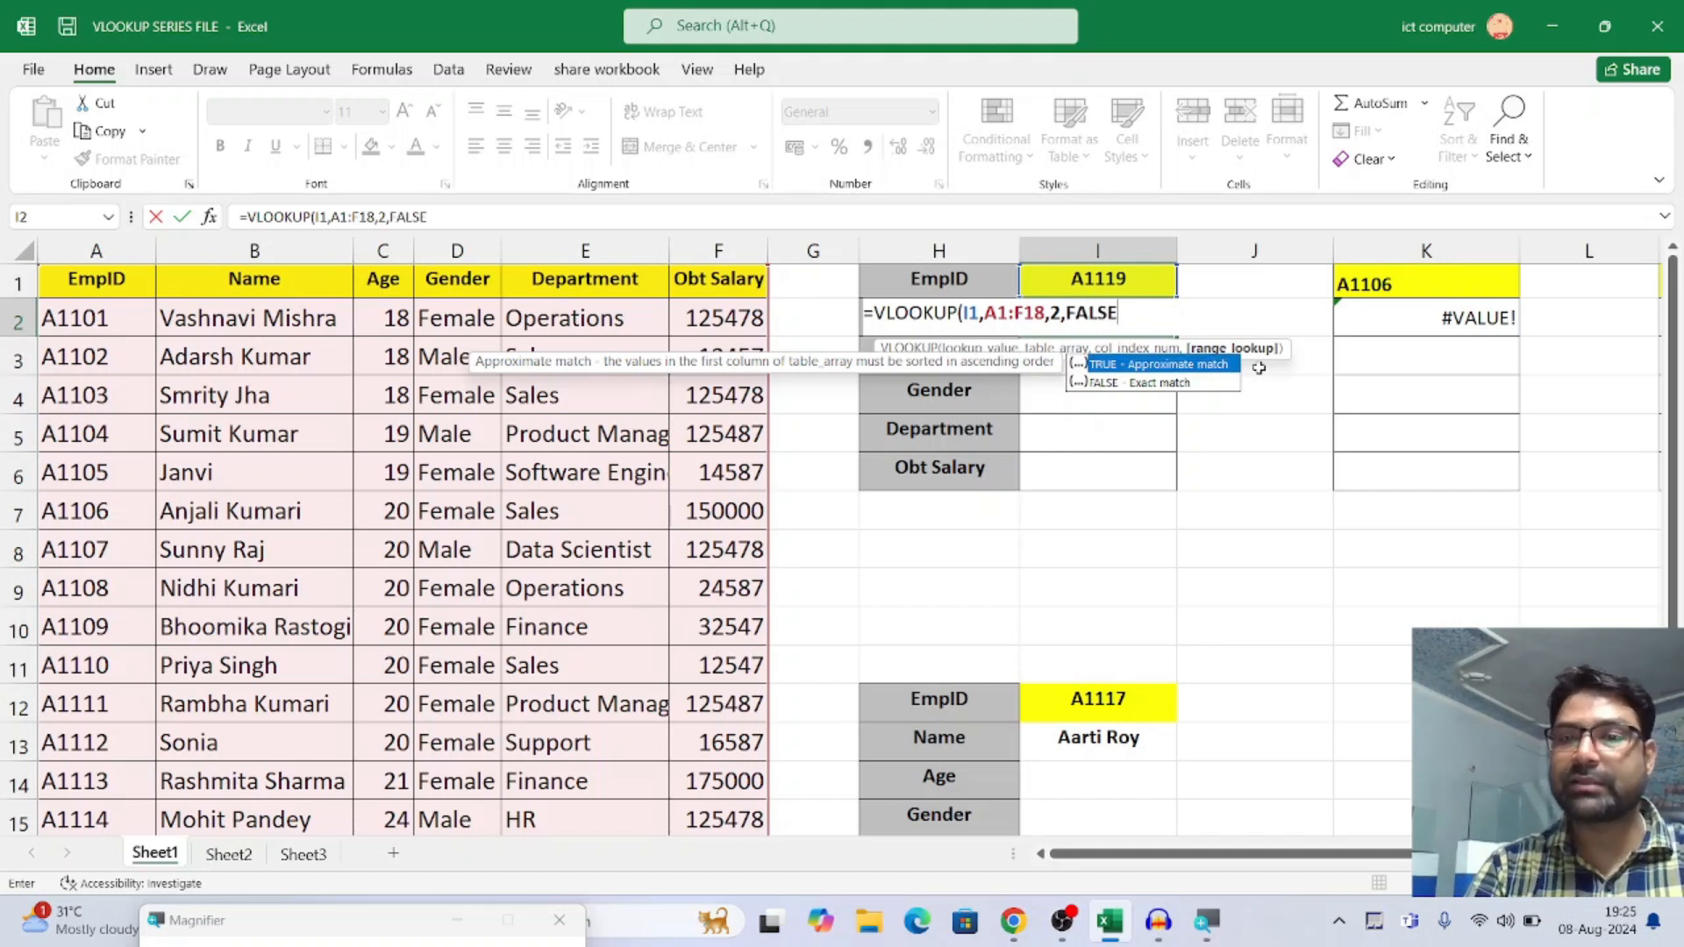
{"action": "key", "text": "BackSpace"}
{"action": "key", "text": "BackSpace"}
{"action": "key", "text": "BackSpace"}
{"action": "key", "text": "BackSpace"}
{"action": "key", "text": "BackSpace"}
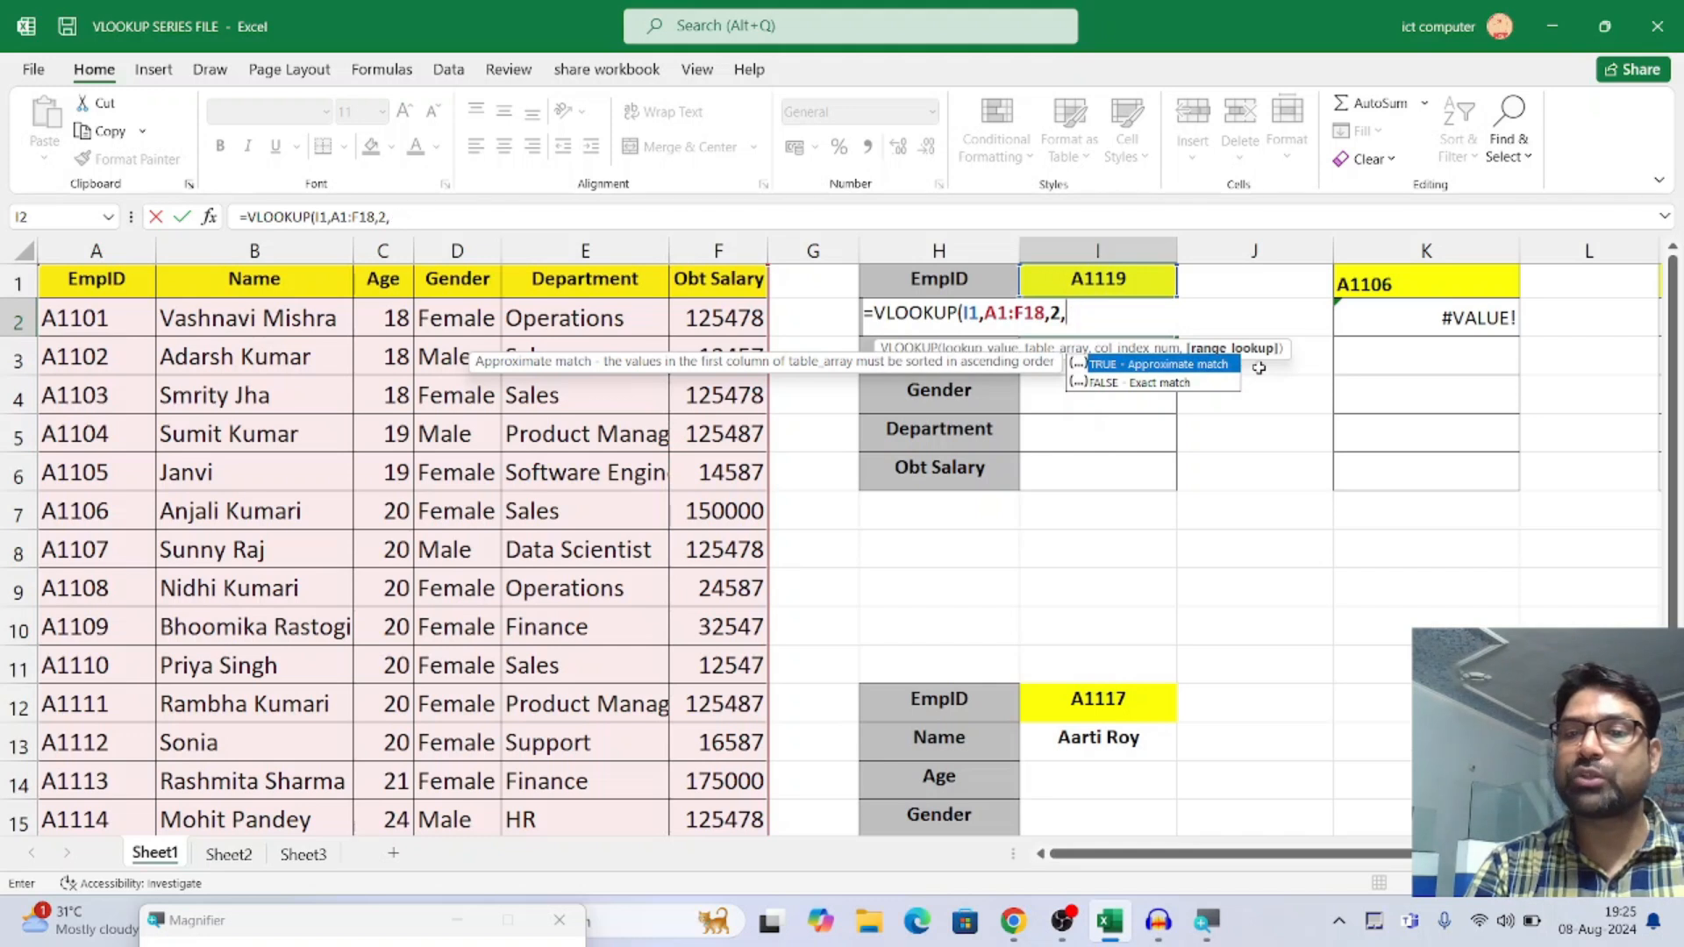
{"action": "type", "text": "0"}
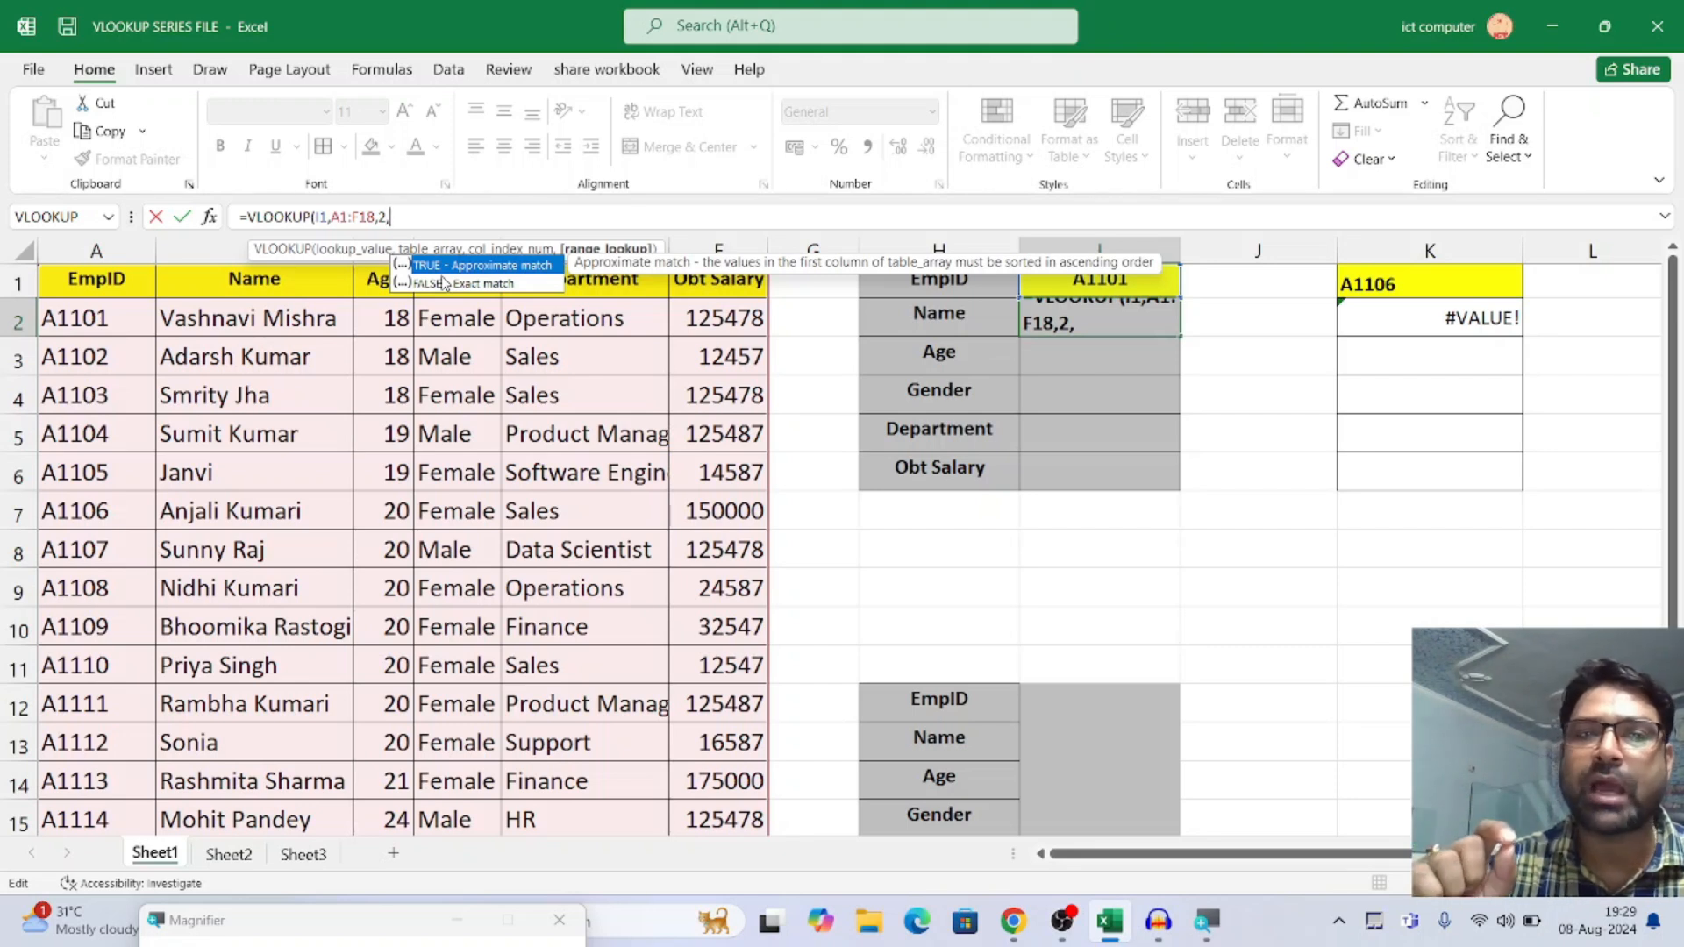
{"action": "type", "text": "0"}
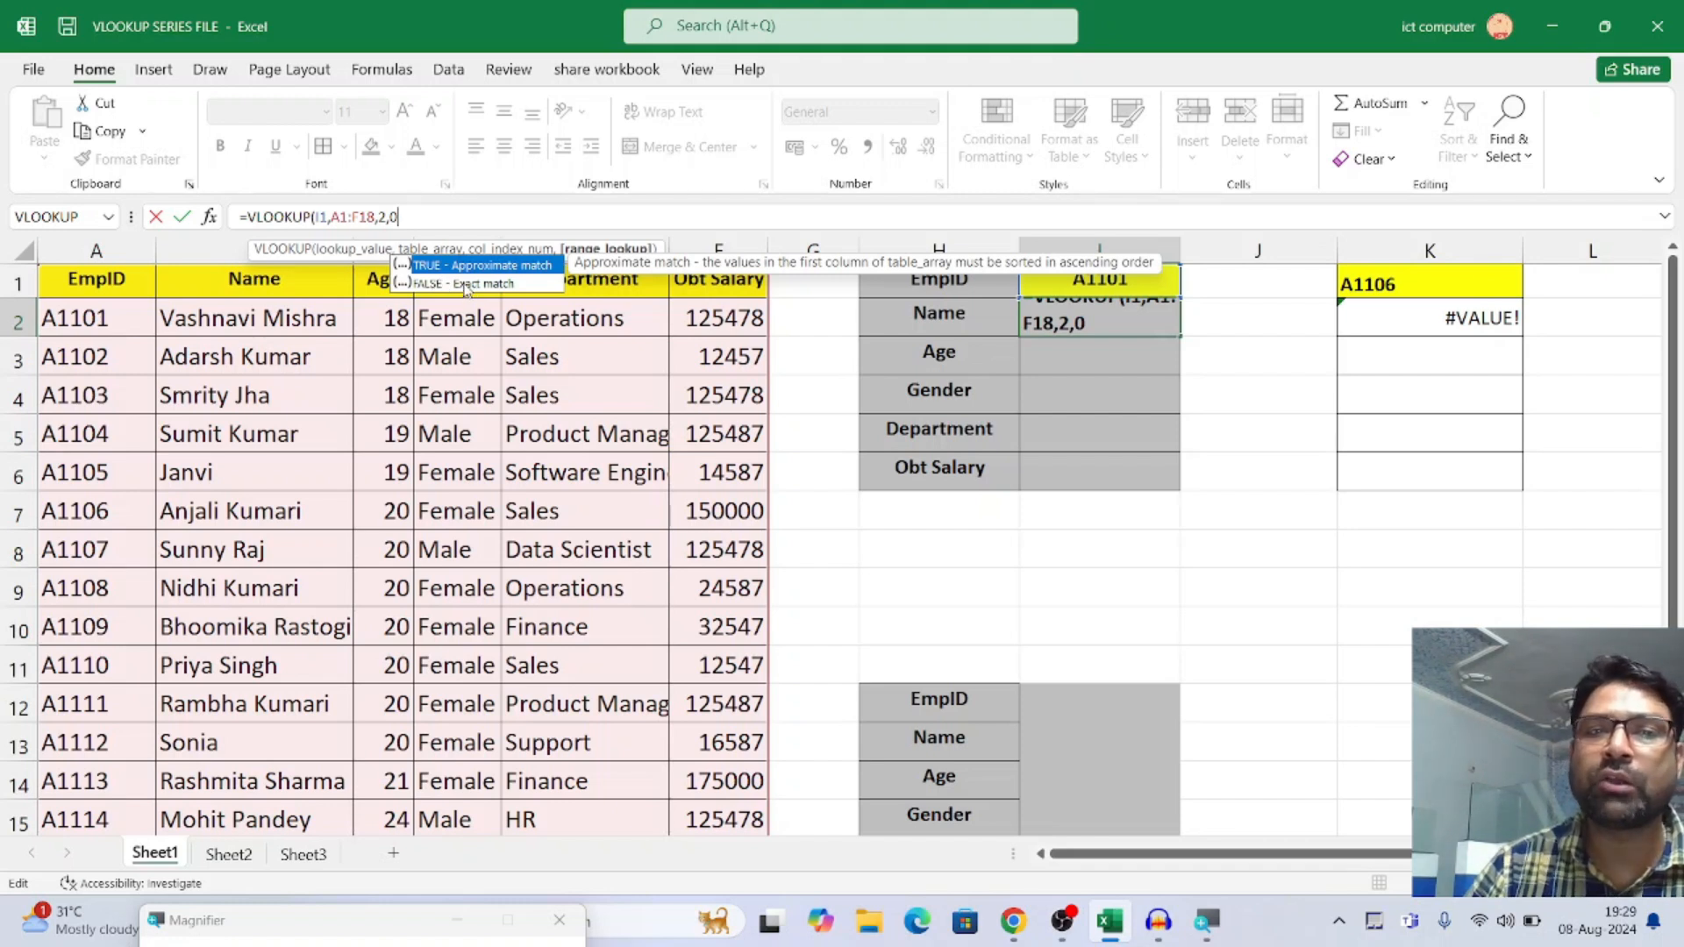
Choose FALSE (exact match) as the range lookup, close the parenthesis and enter the formula in I2
{"action": "double_click", "coordinate": [471, 283]}
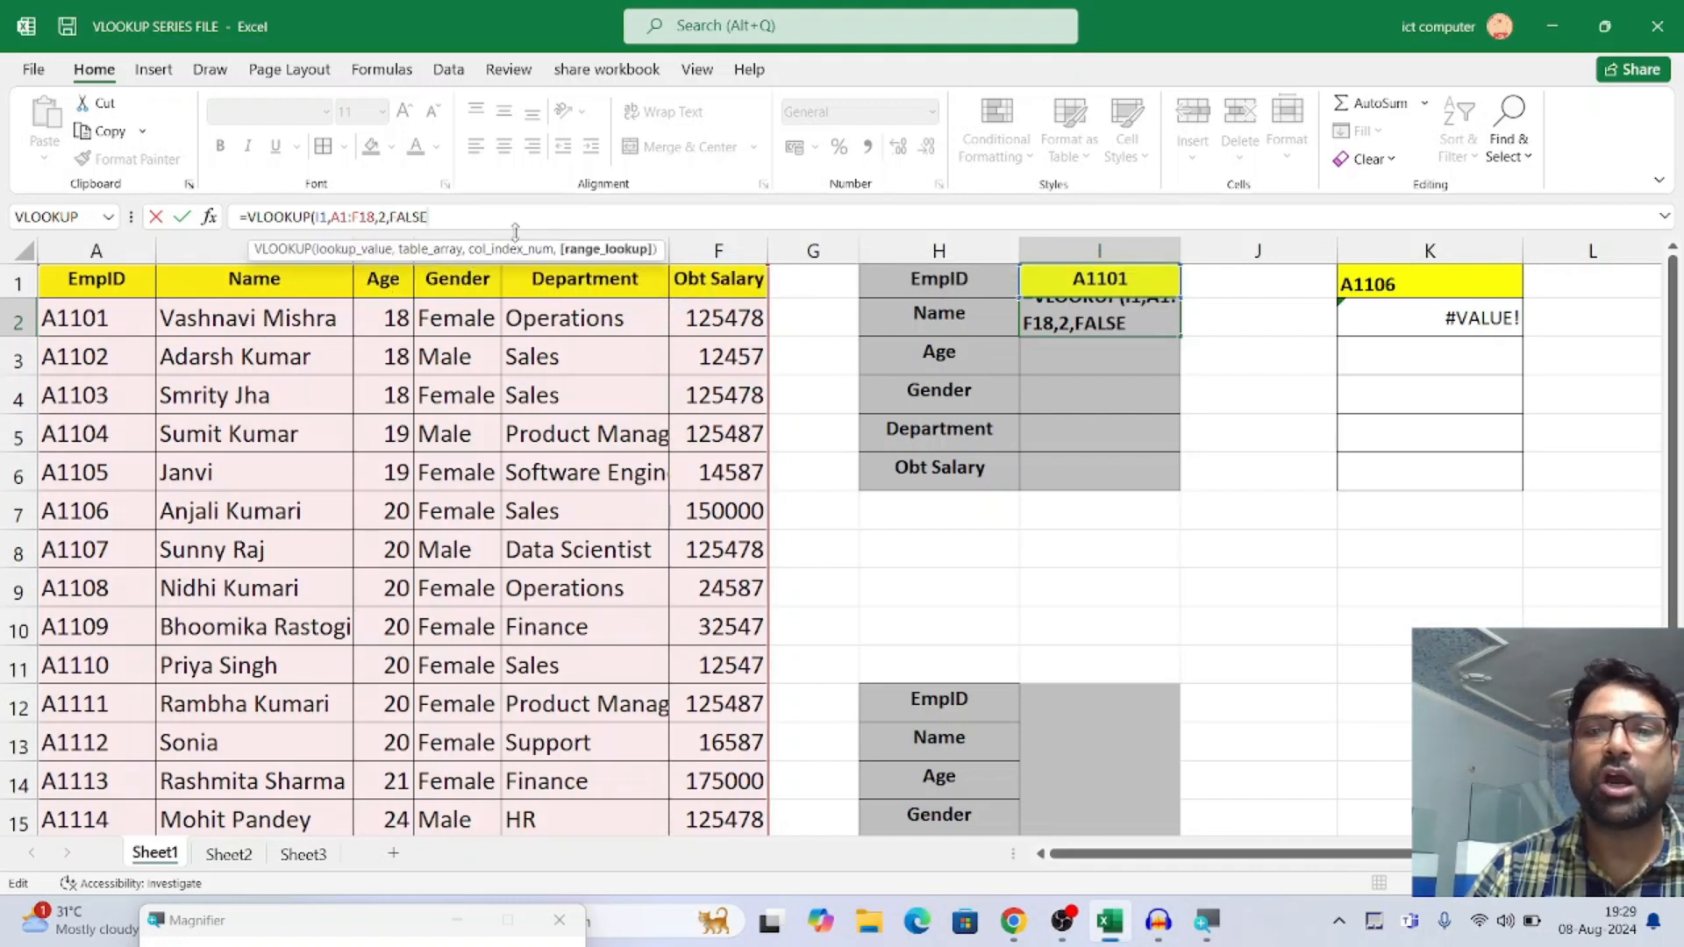
{"action": "type", "text": ")"}
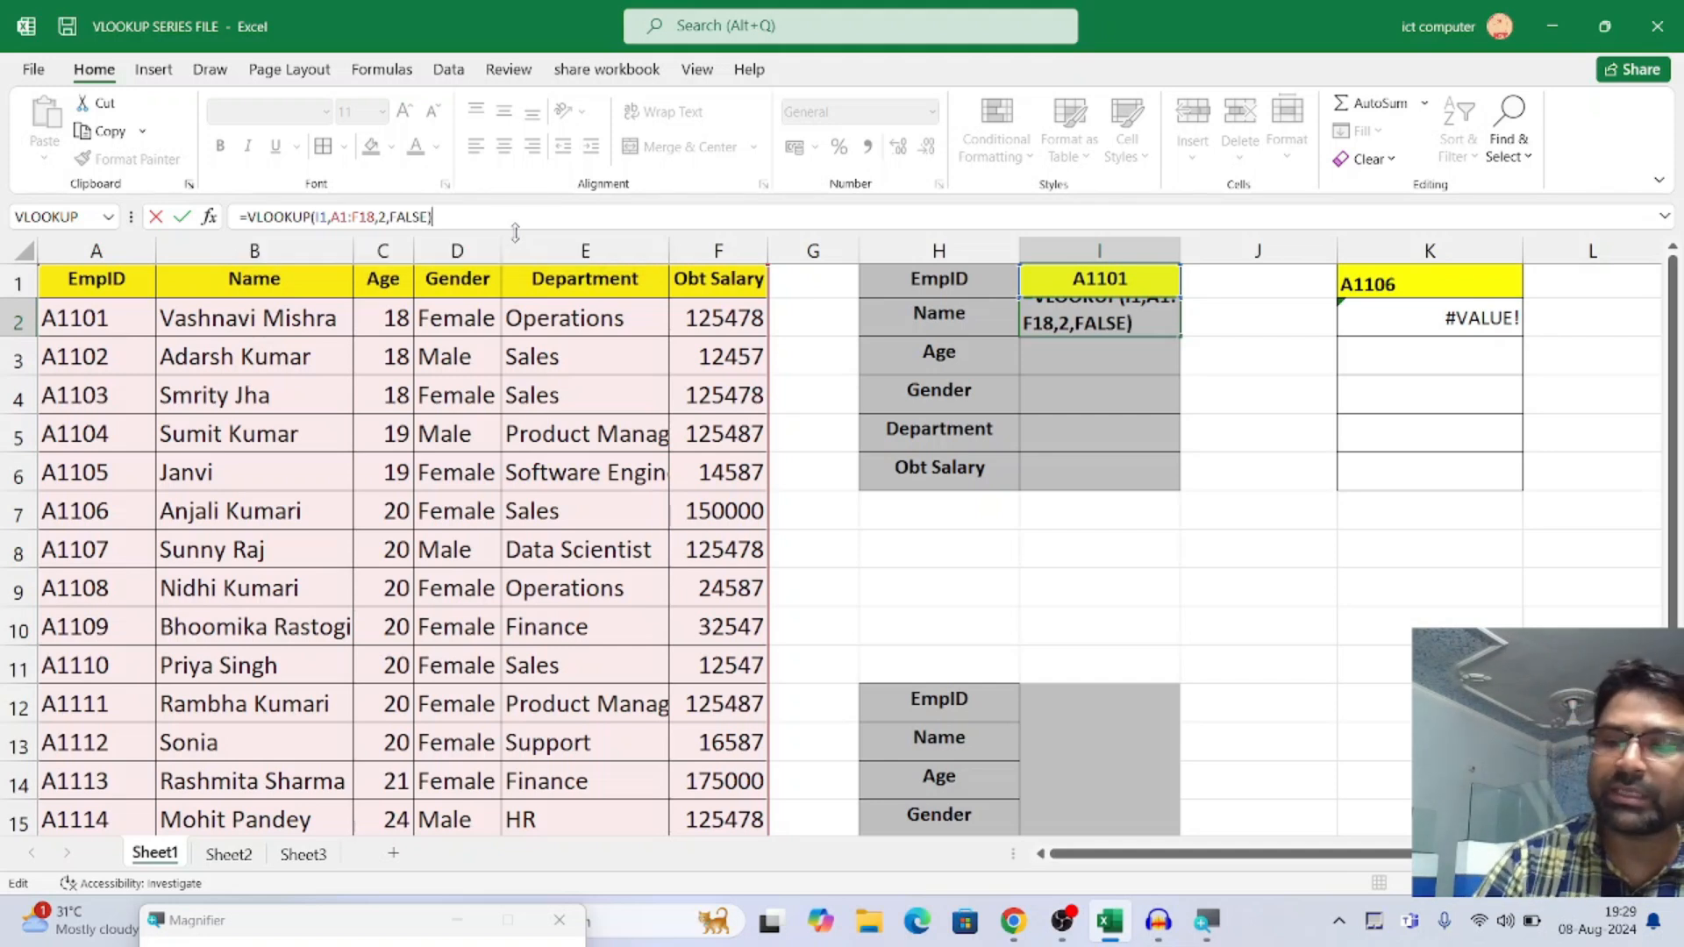
{"action": "key", "text": "Return"}
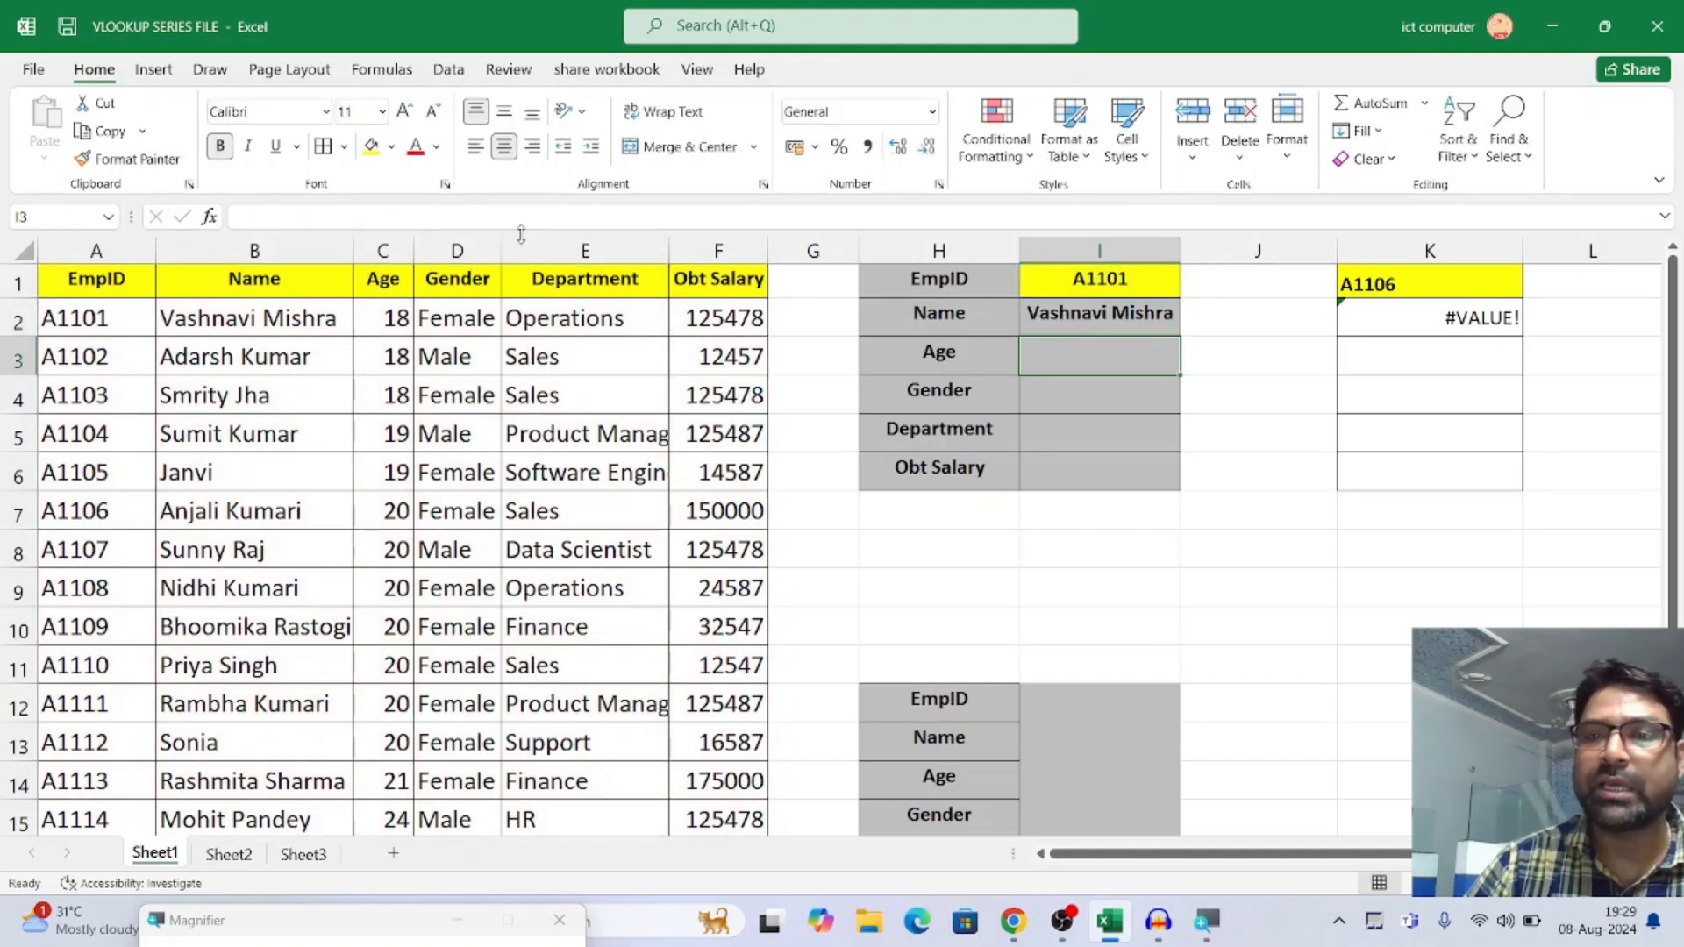
Clear the VLOOKUP formula from I2 and begin a new formula there with the Insert Function dialog
{"action": "left_click", "coordinate": [1079, 309]}
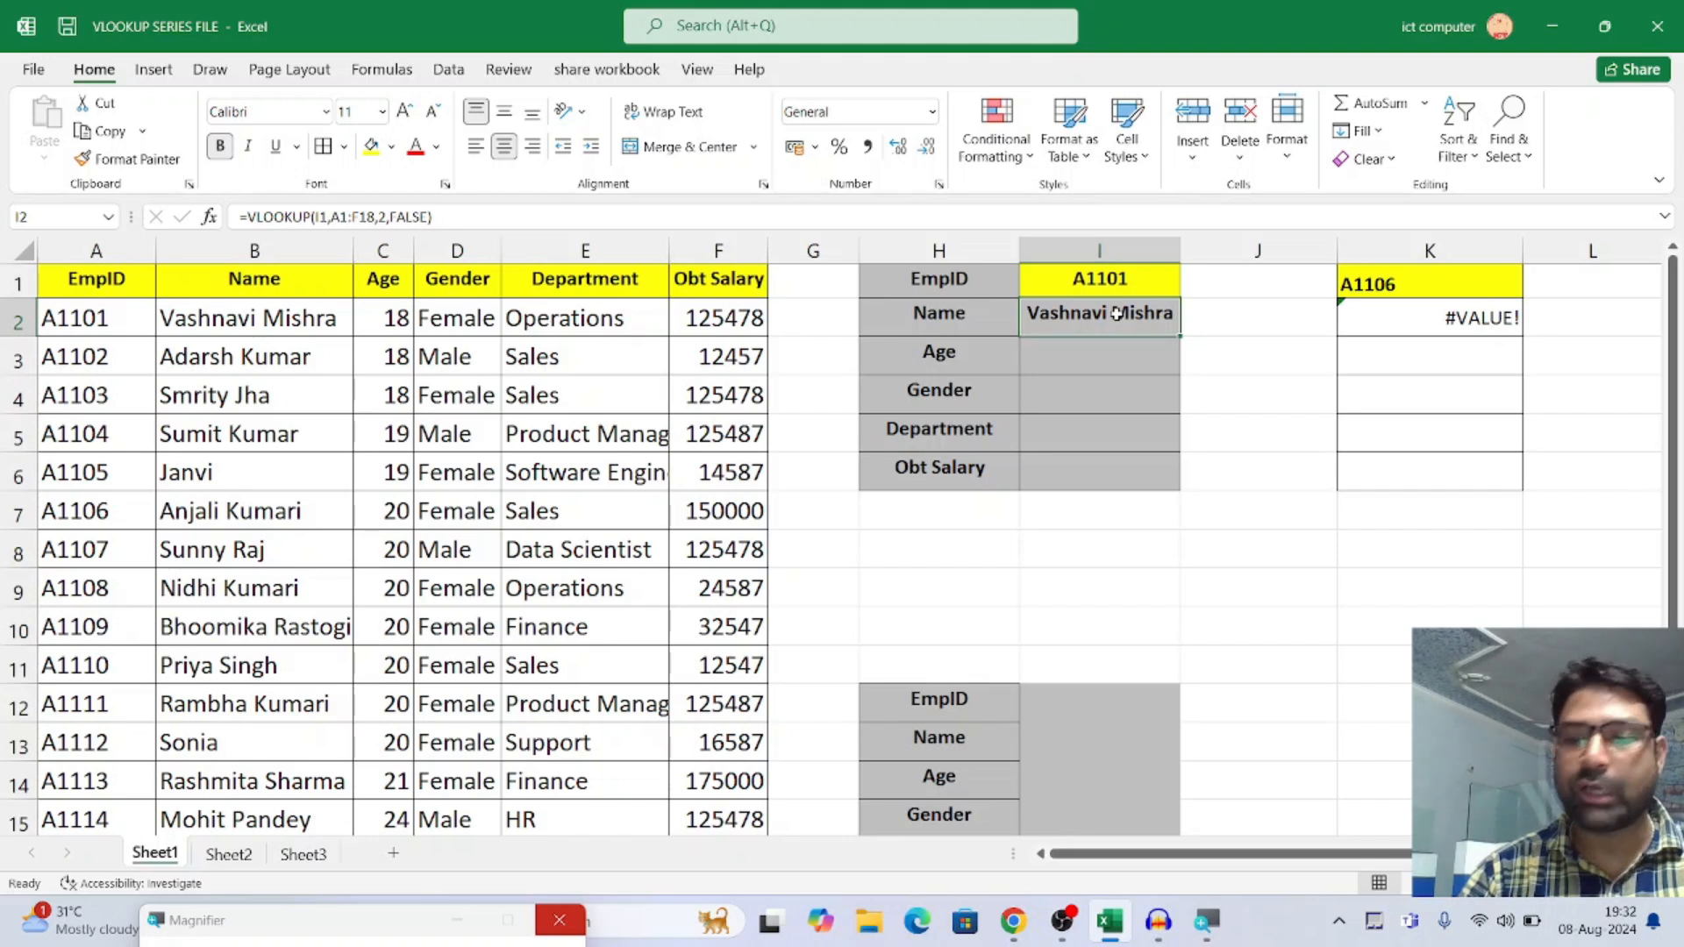
{"action": "key", "text": "Delete"}
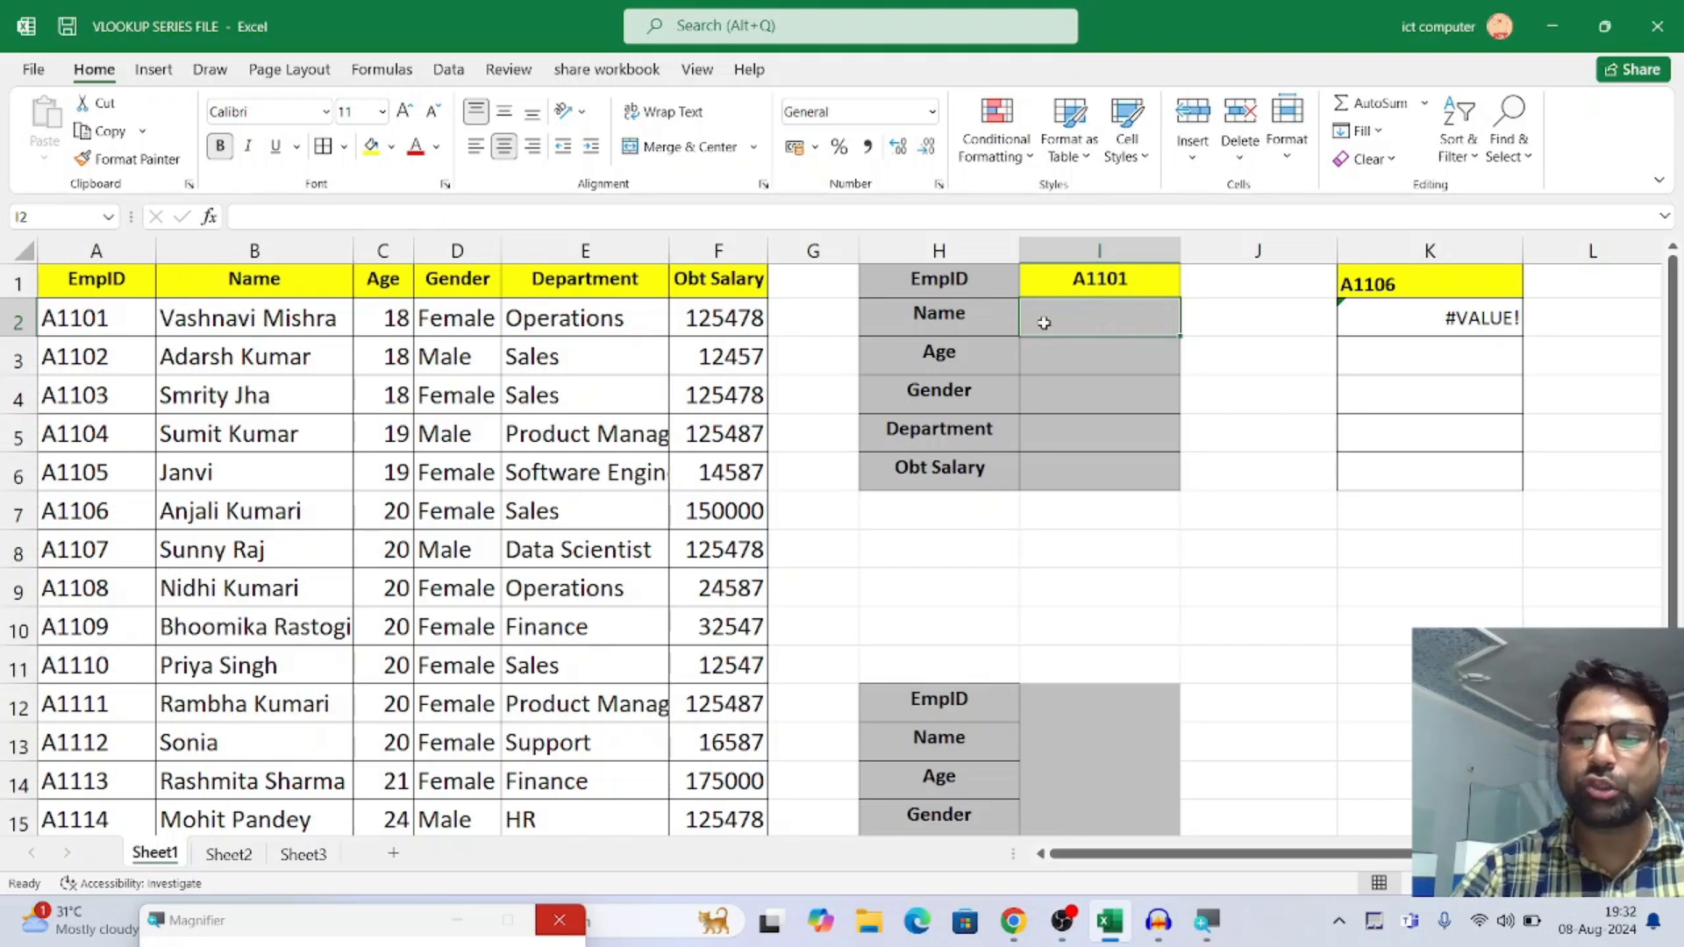
{"action": "type", "text": "="}
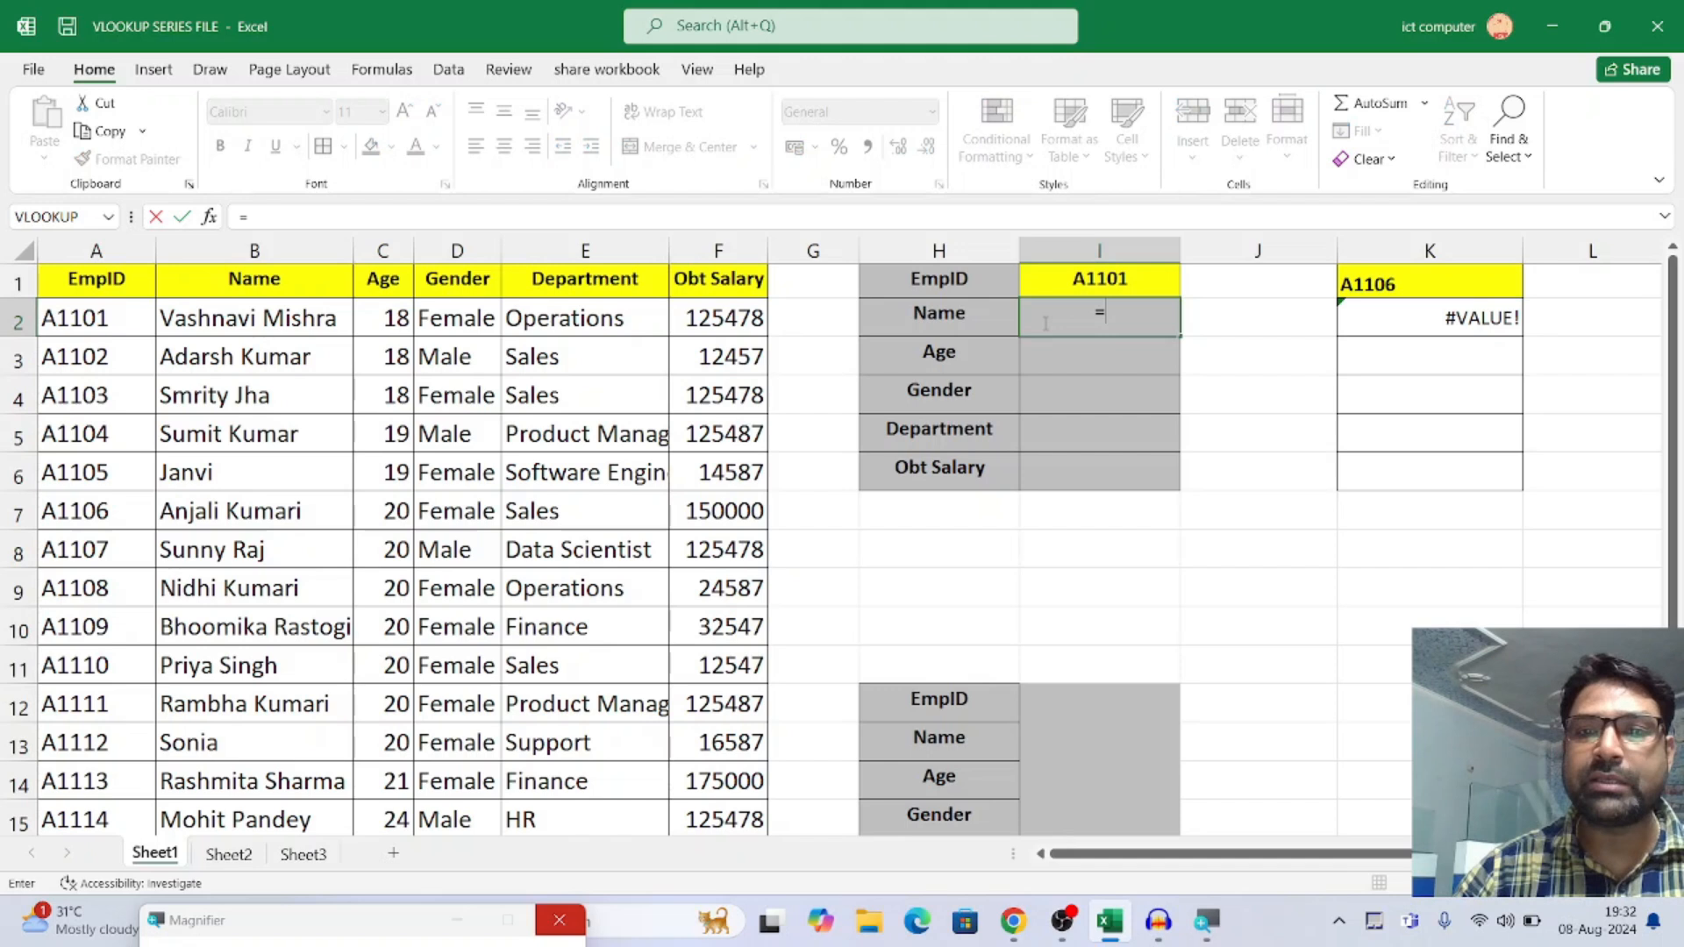
{"action": "left_click", "coordinate": [211, 220]}
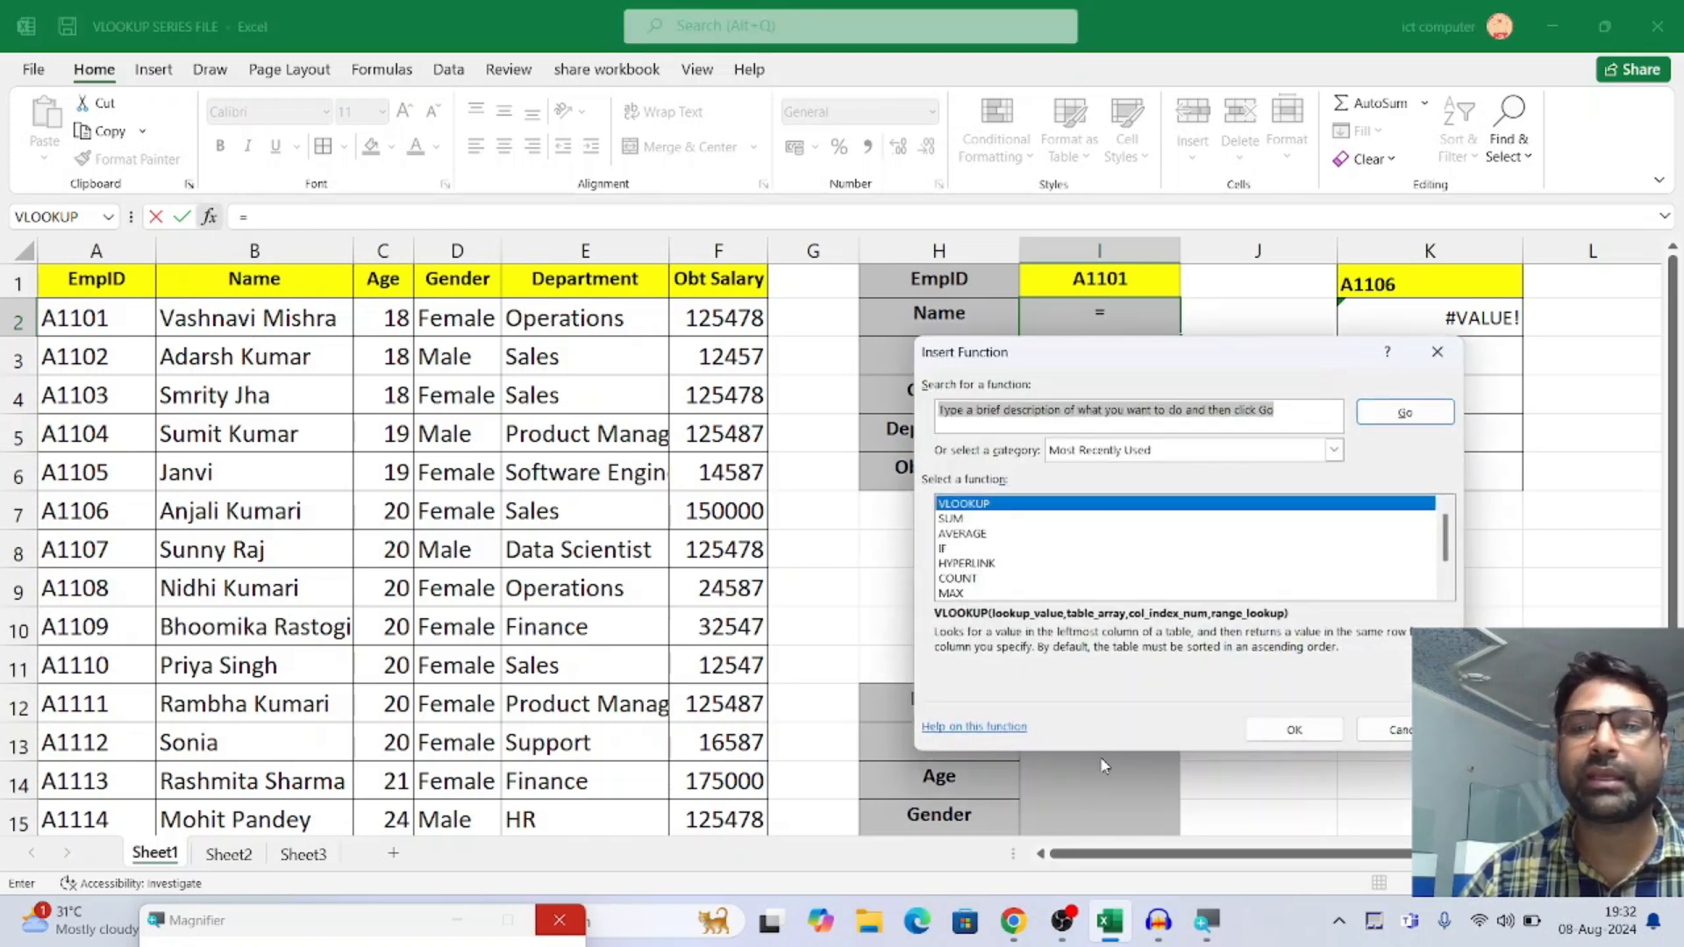
{"action": "left_click_drag", "start_coordinate": [1178, 371], "coordinate": [950, 382]}
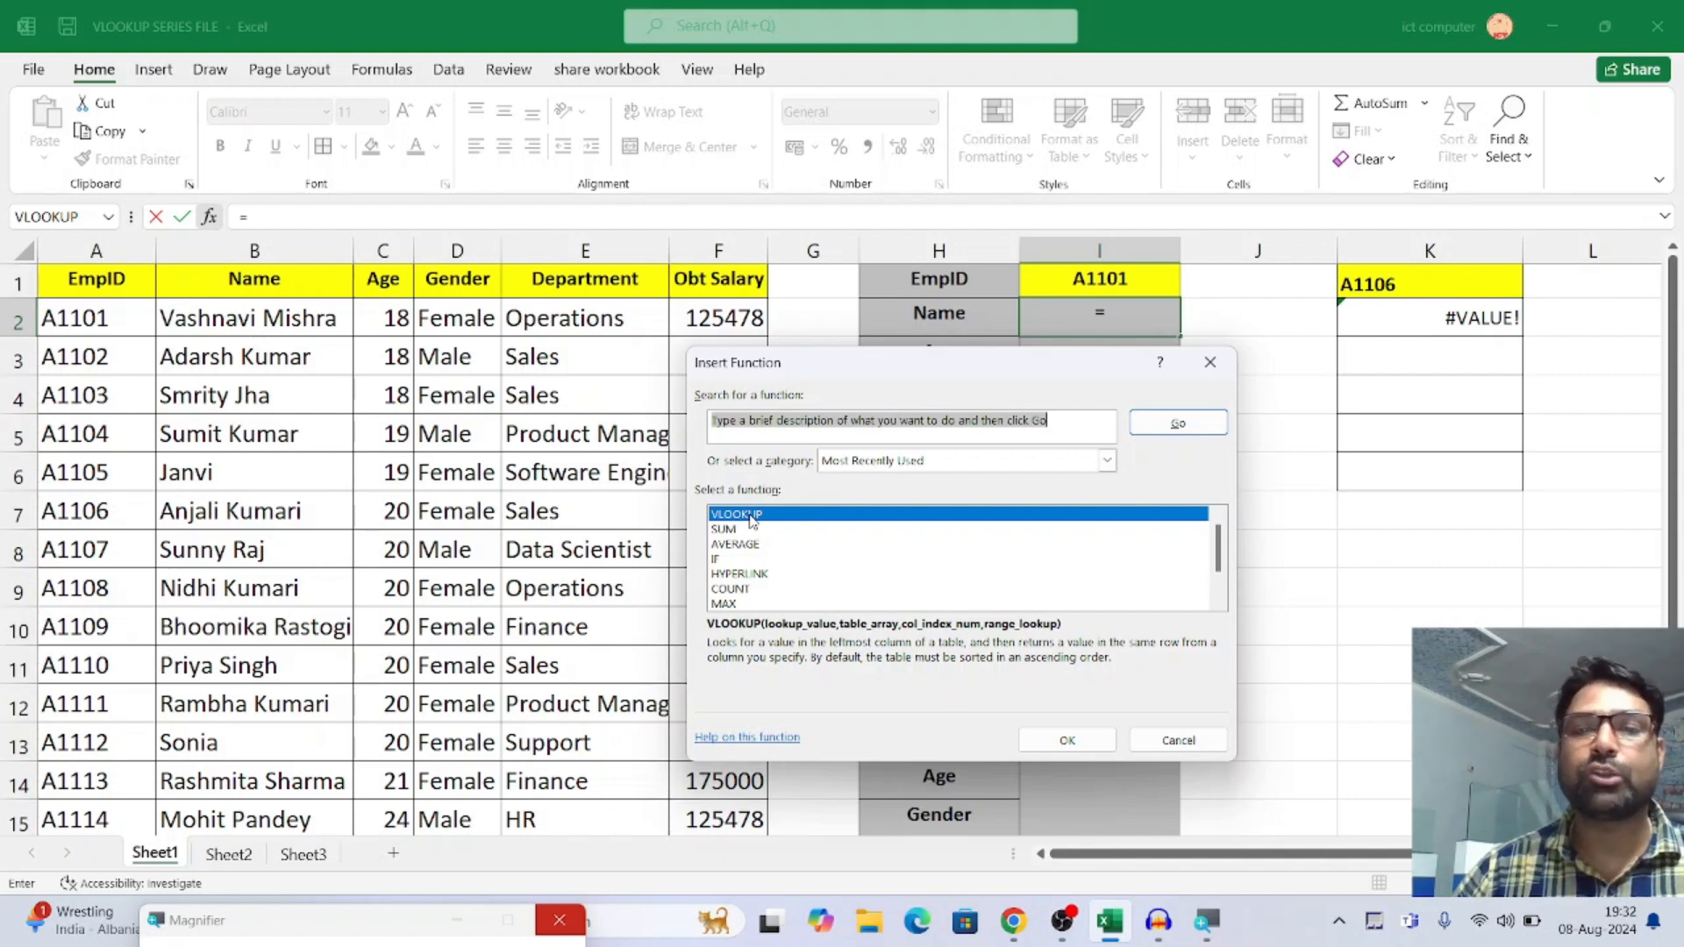
Search the available functions for VLOOKUP and insert it so its arguments can be filled in
{"action": "left_click", "coordinate": [761, 421]}
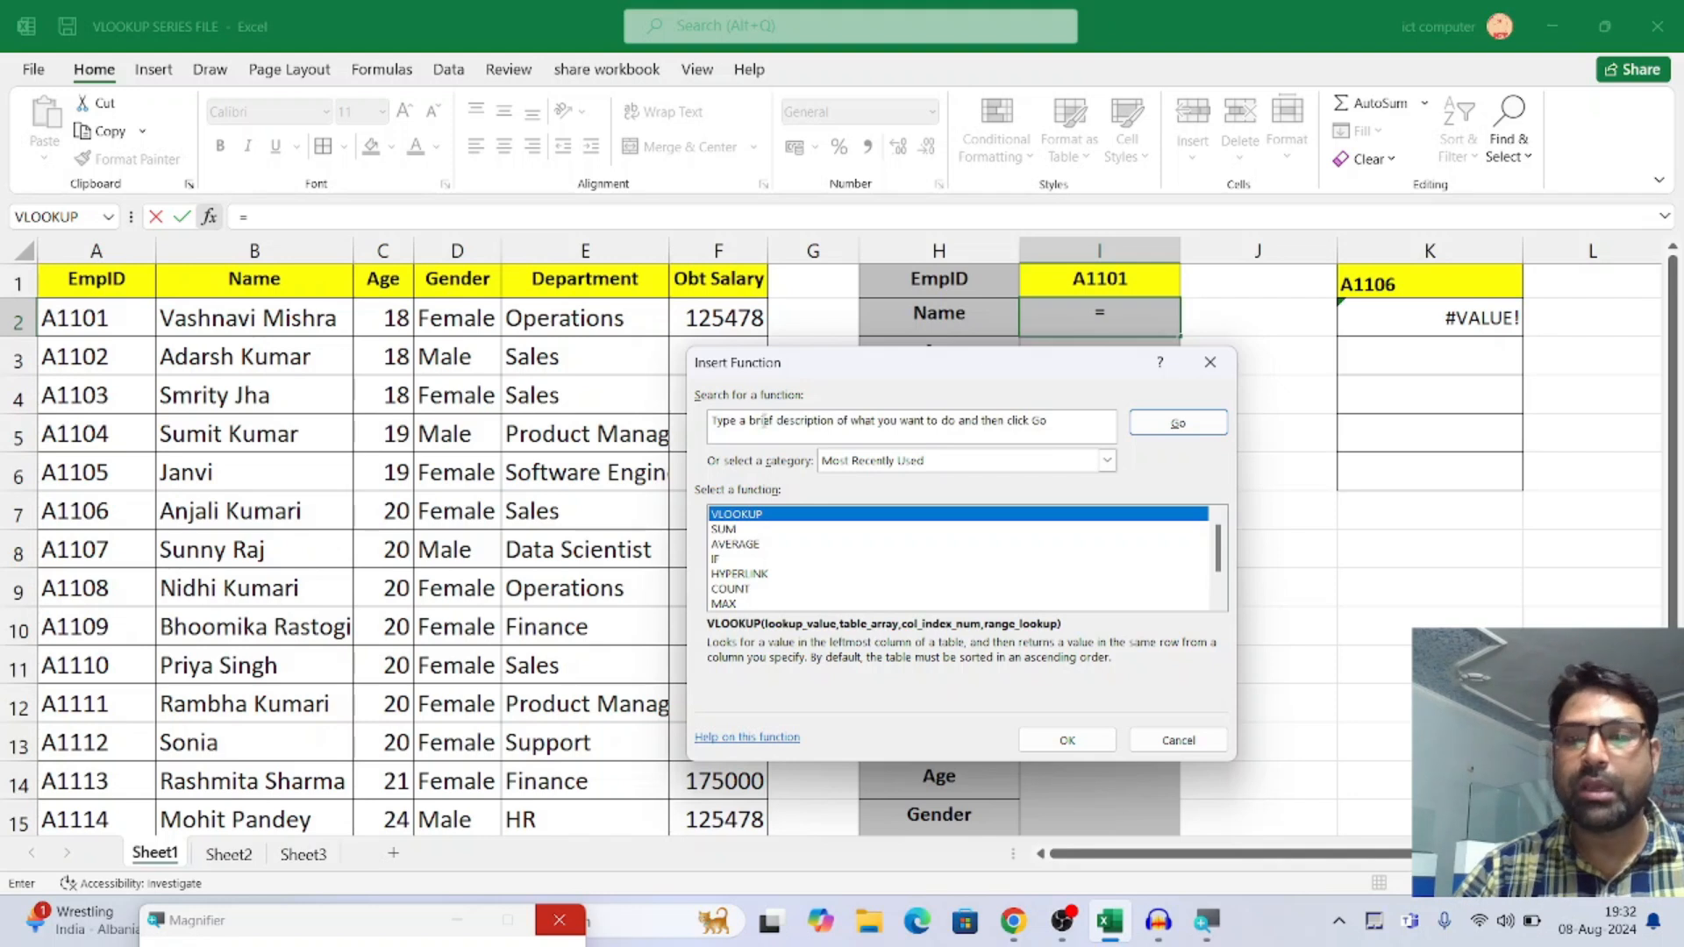
{"action": "left_click_drag", "start_coordinate": [1061, 420], "coordinate": [573, 444]}
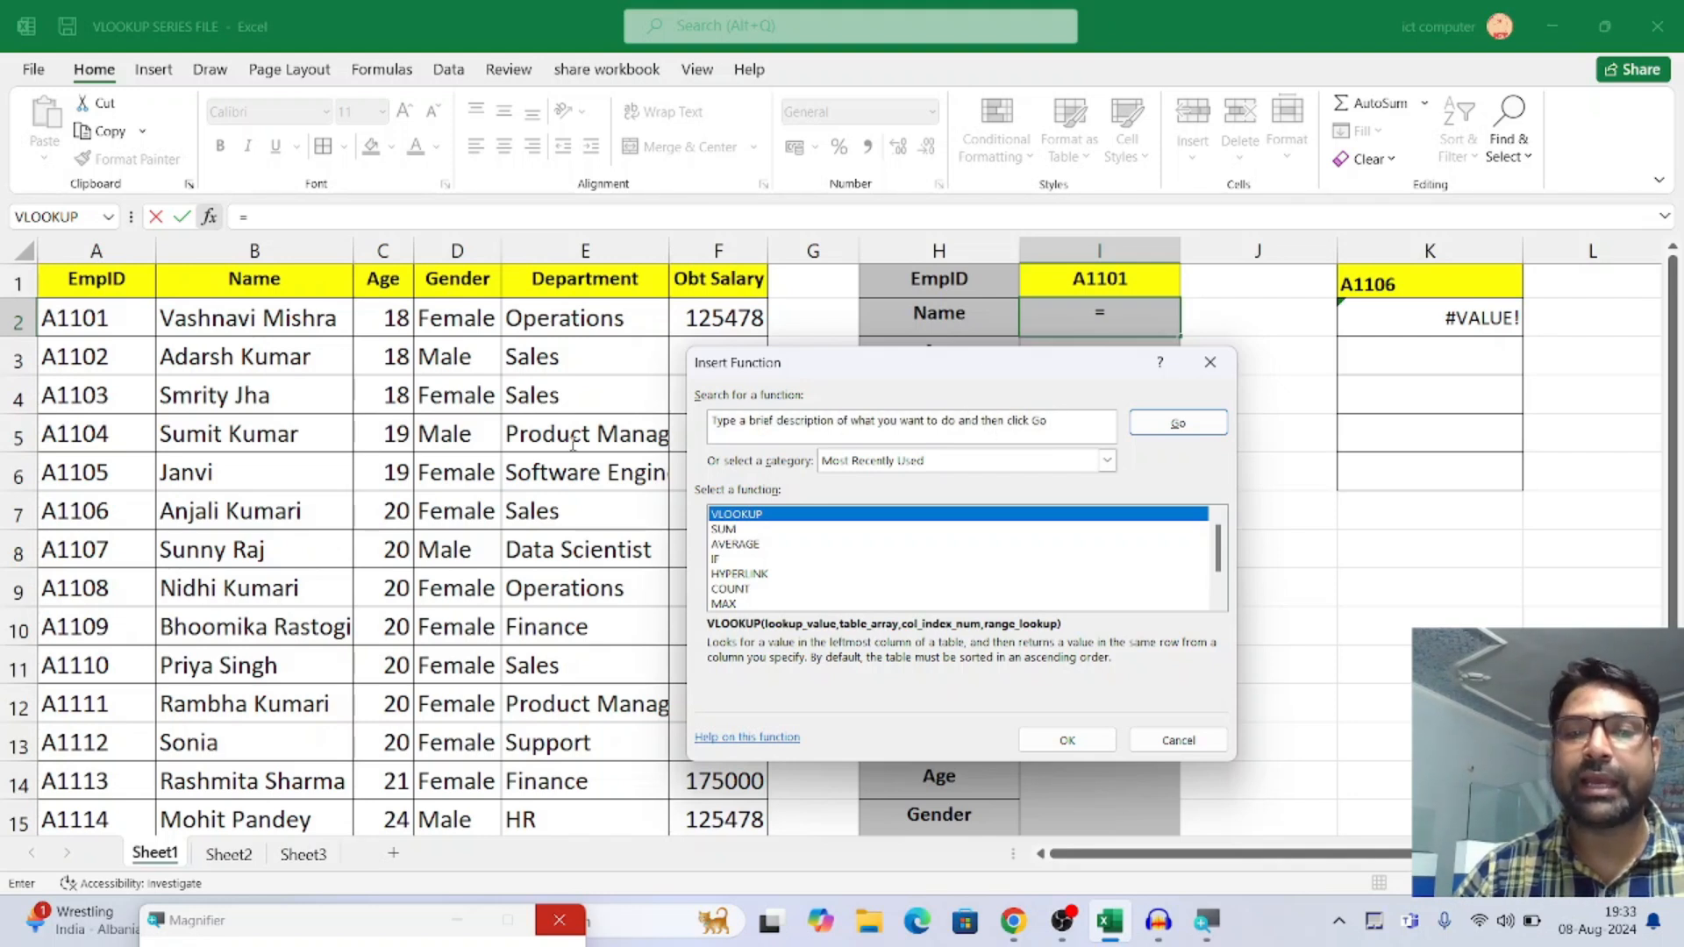
{"action": "left_click_drag", "start_coordinate": [1049, 422], "coordinate": [714, 424]}
{"action": "type", "text": "VLOOKUP"}
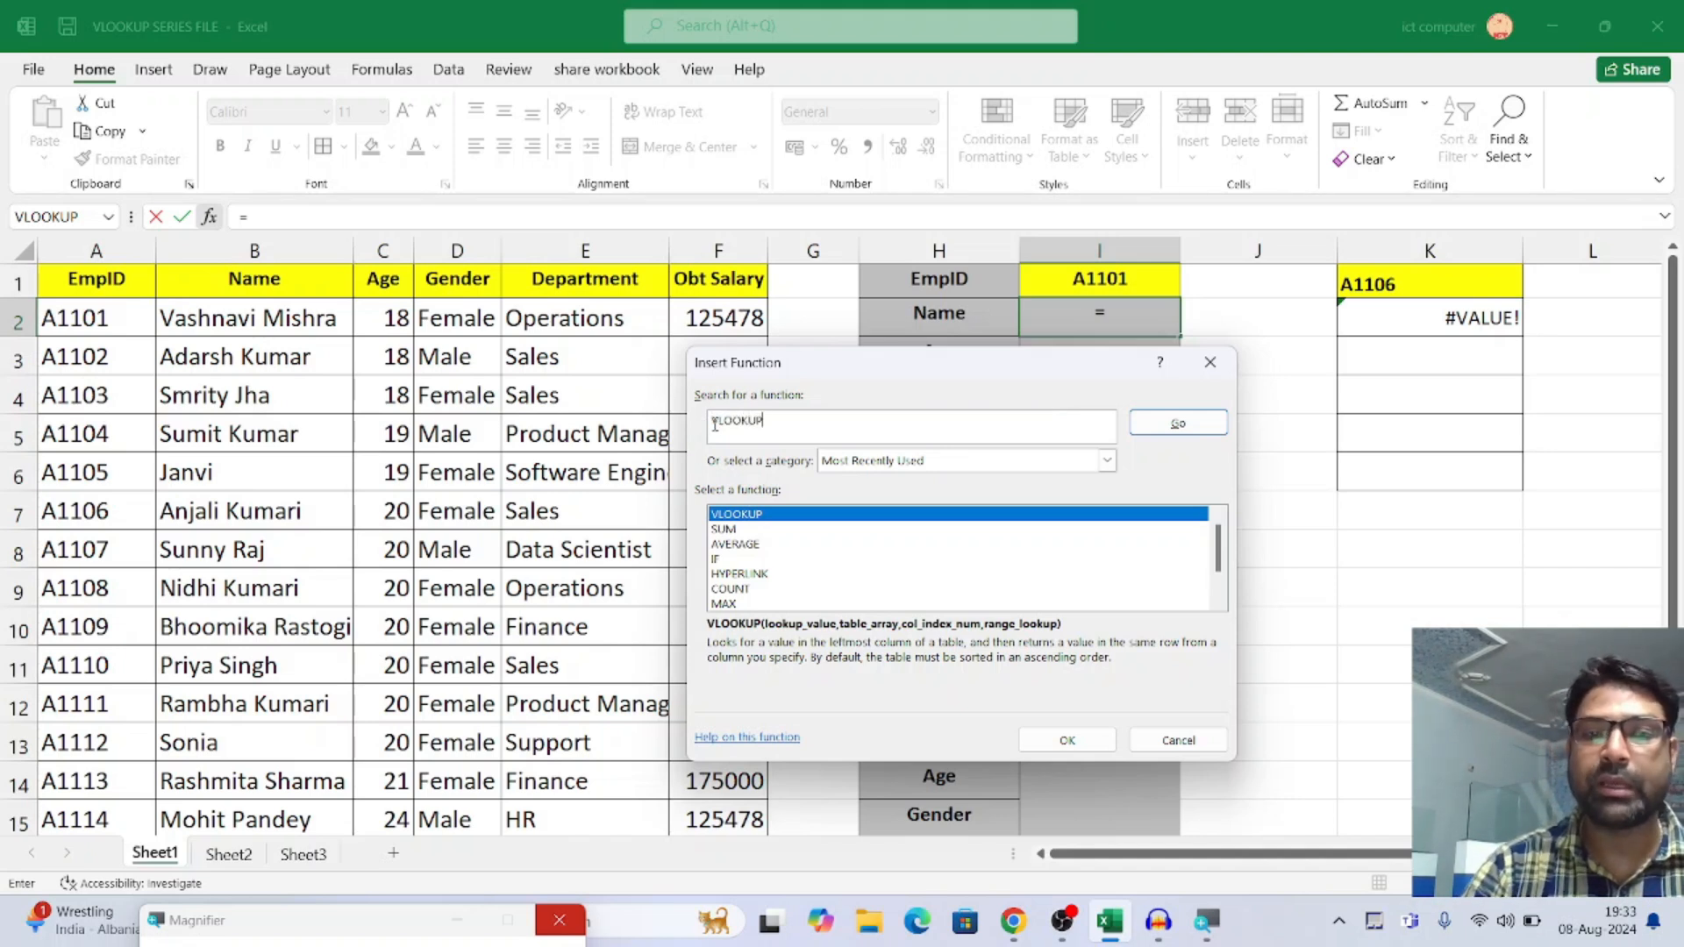
{"action": "left_click", "coordinate": [1189, 430]}
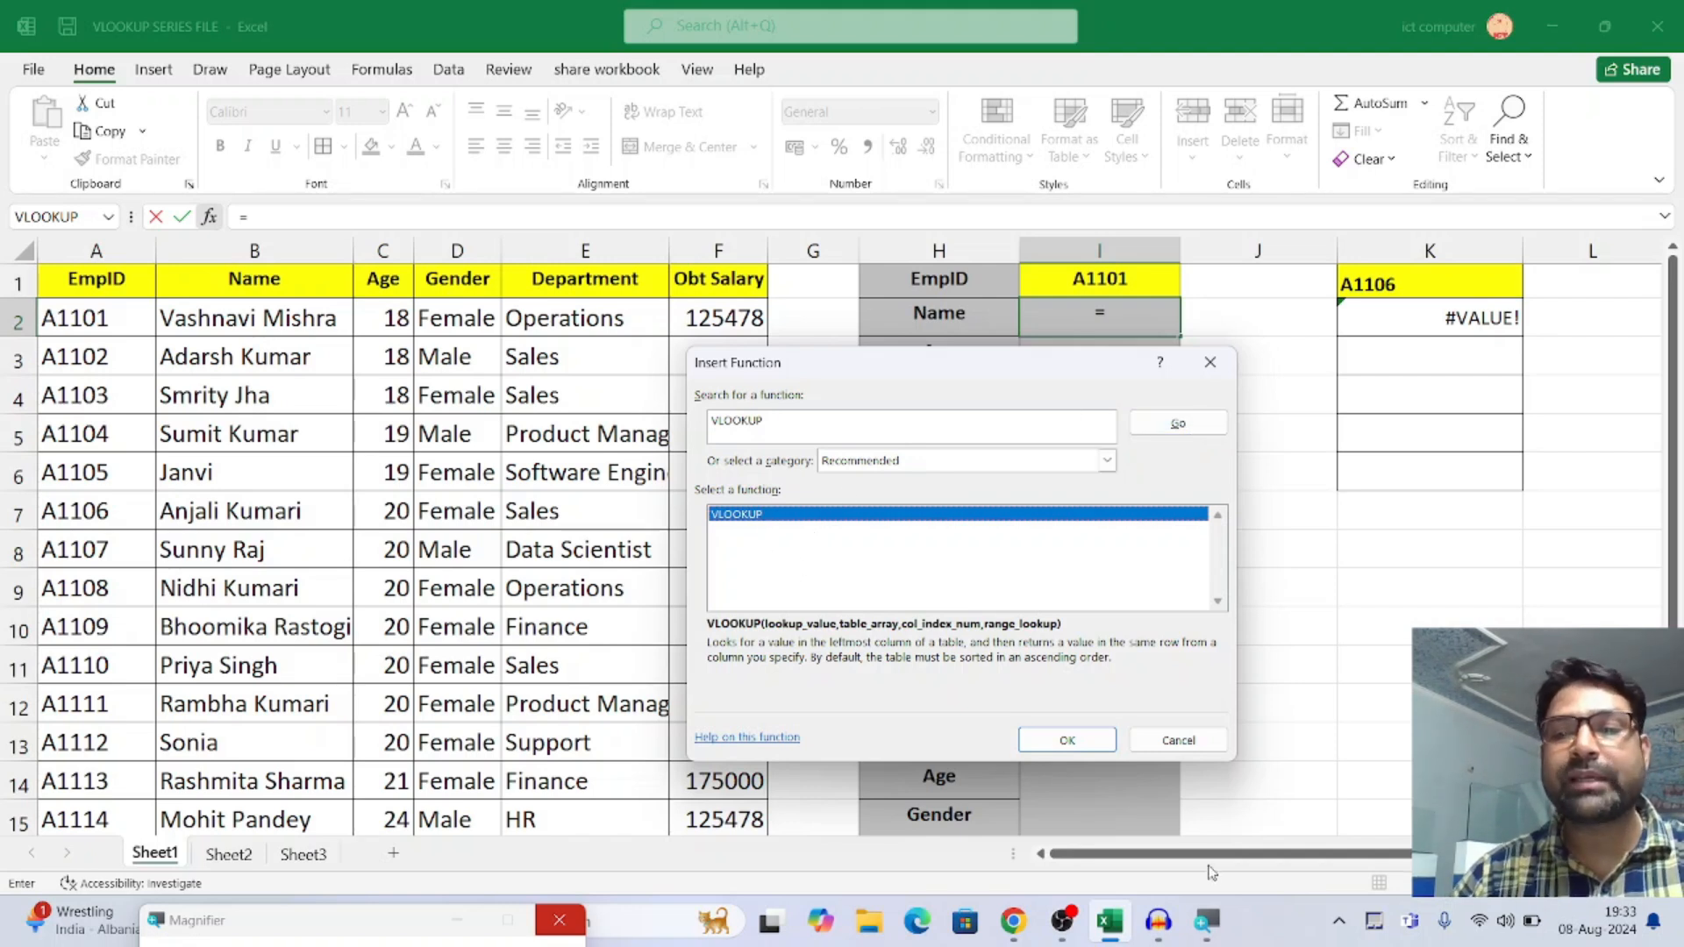
{"action": "left_click", "coordinate": [1068, 742]}
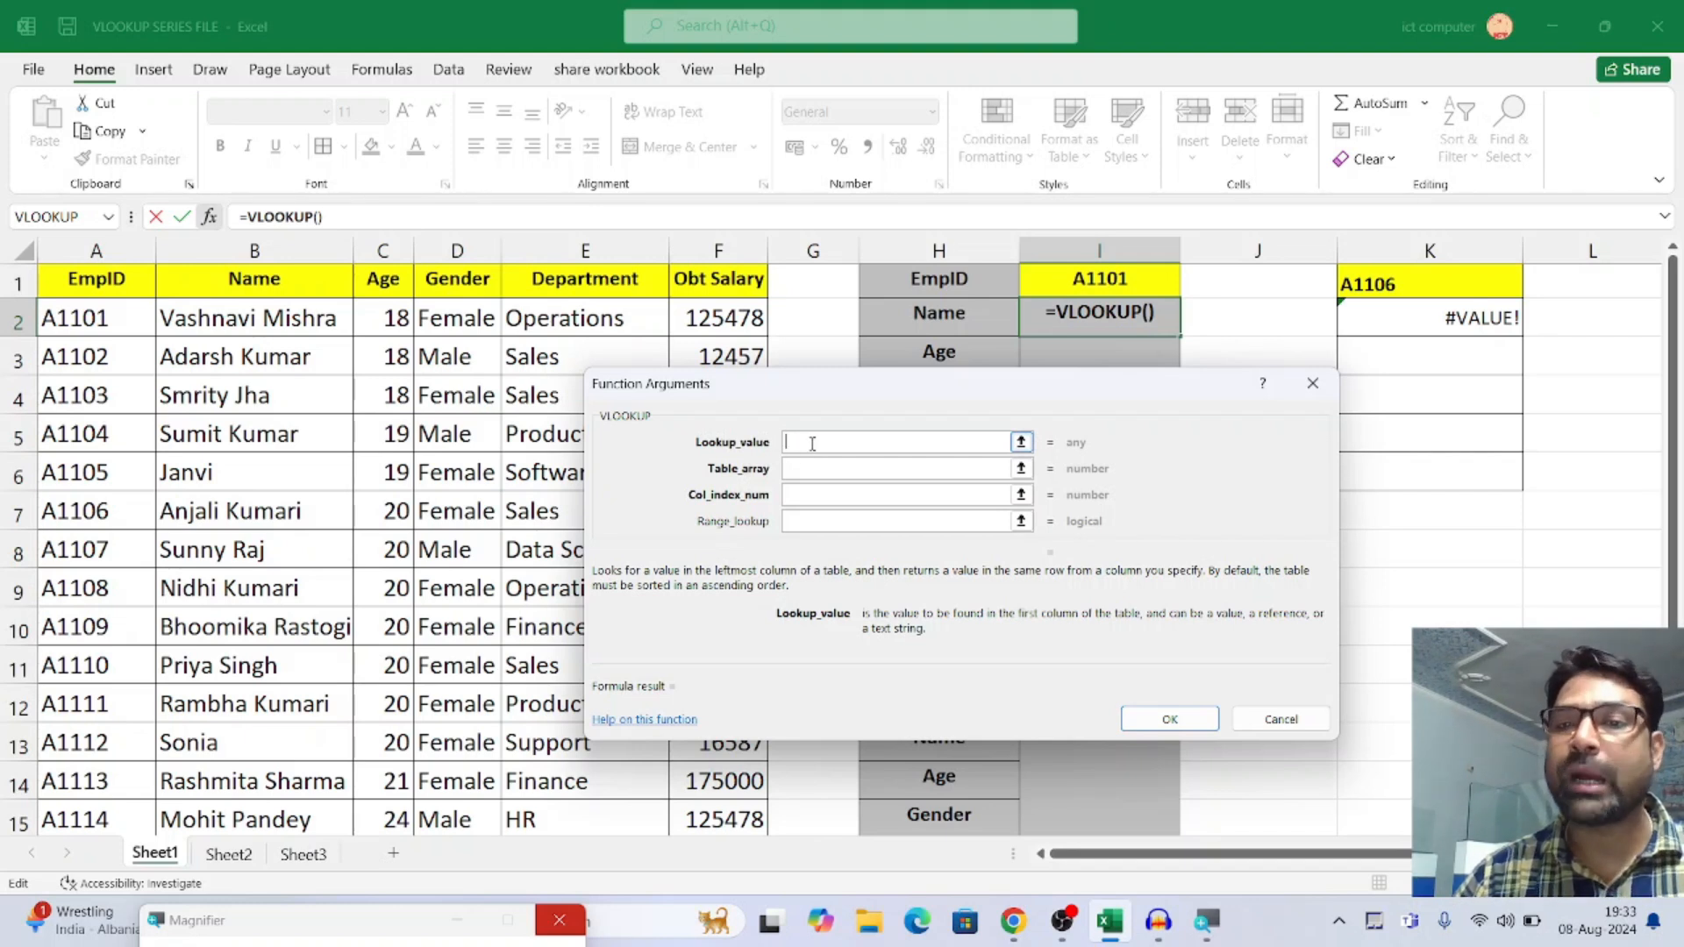
Fill in the VLOOKUP arguments with cell I1 as the lookup value and range A1:F18 as the table array
{"action": "left_click", "coordinate": [1112, 277]}
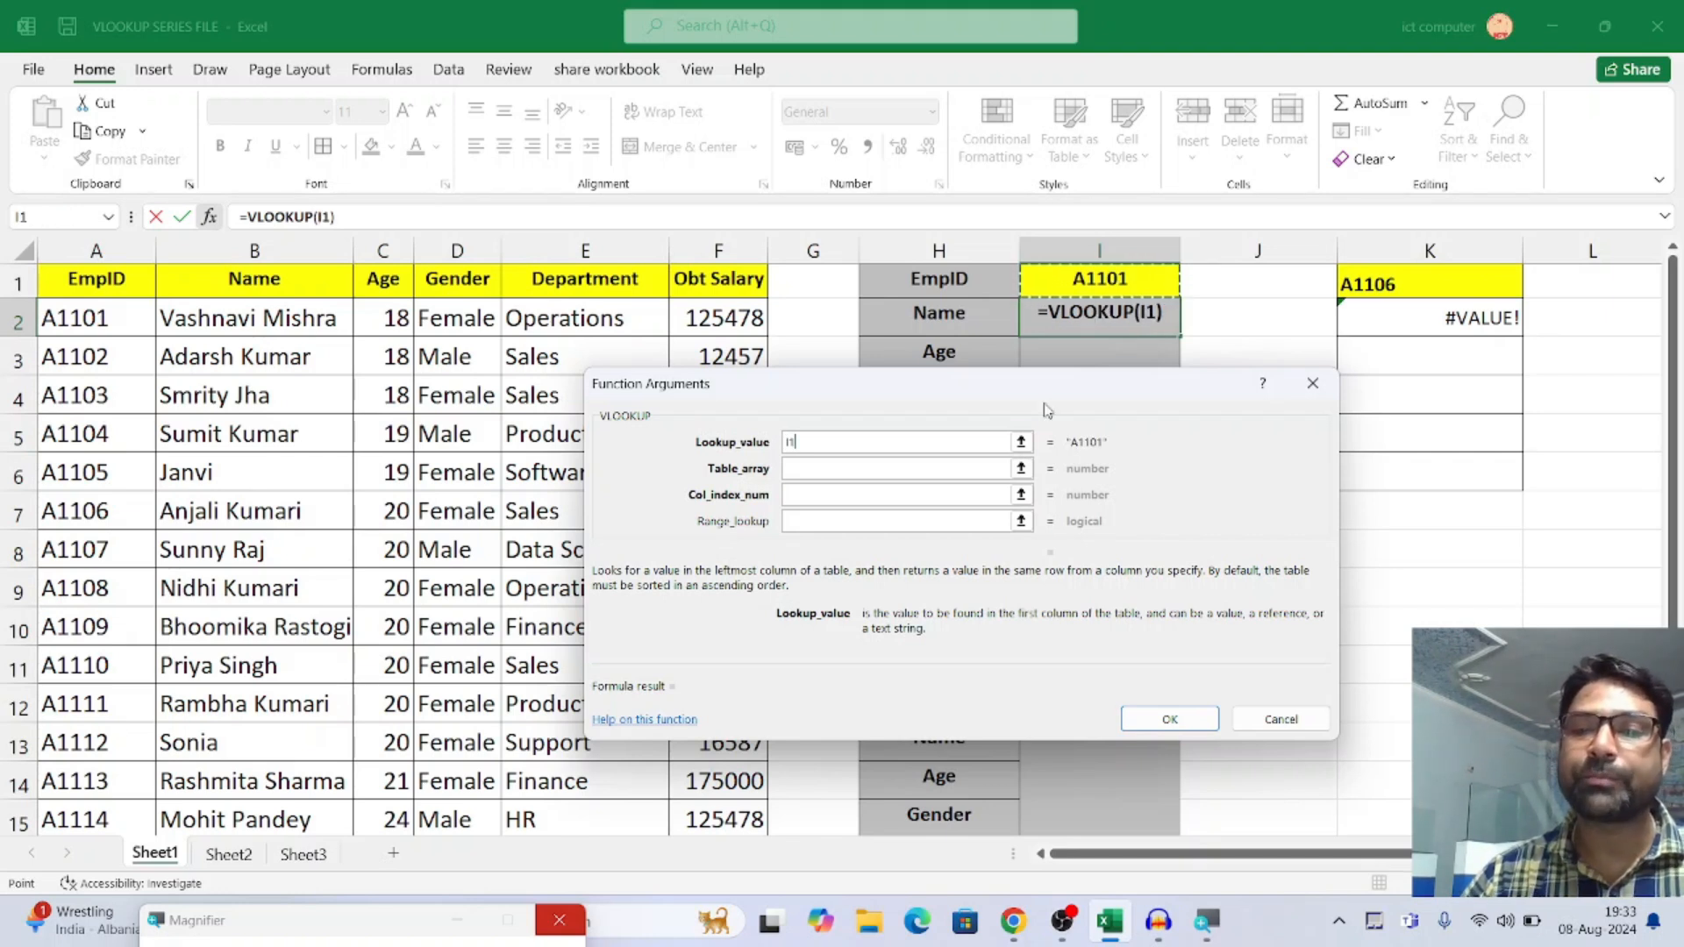
{"action": "type", "text": ","}
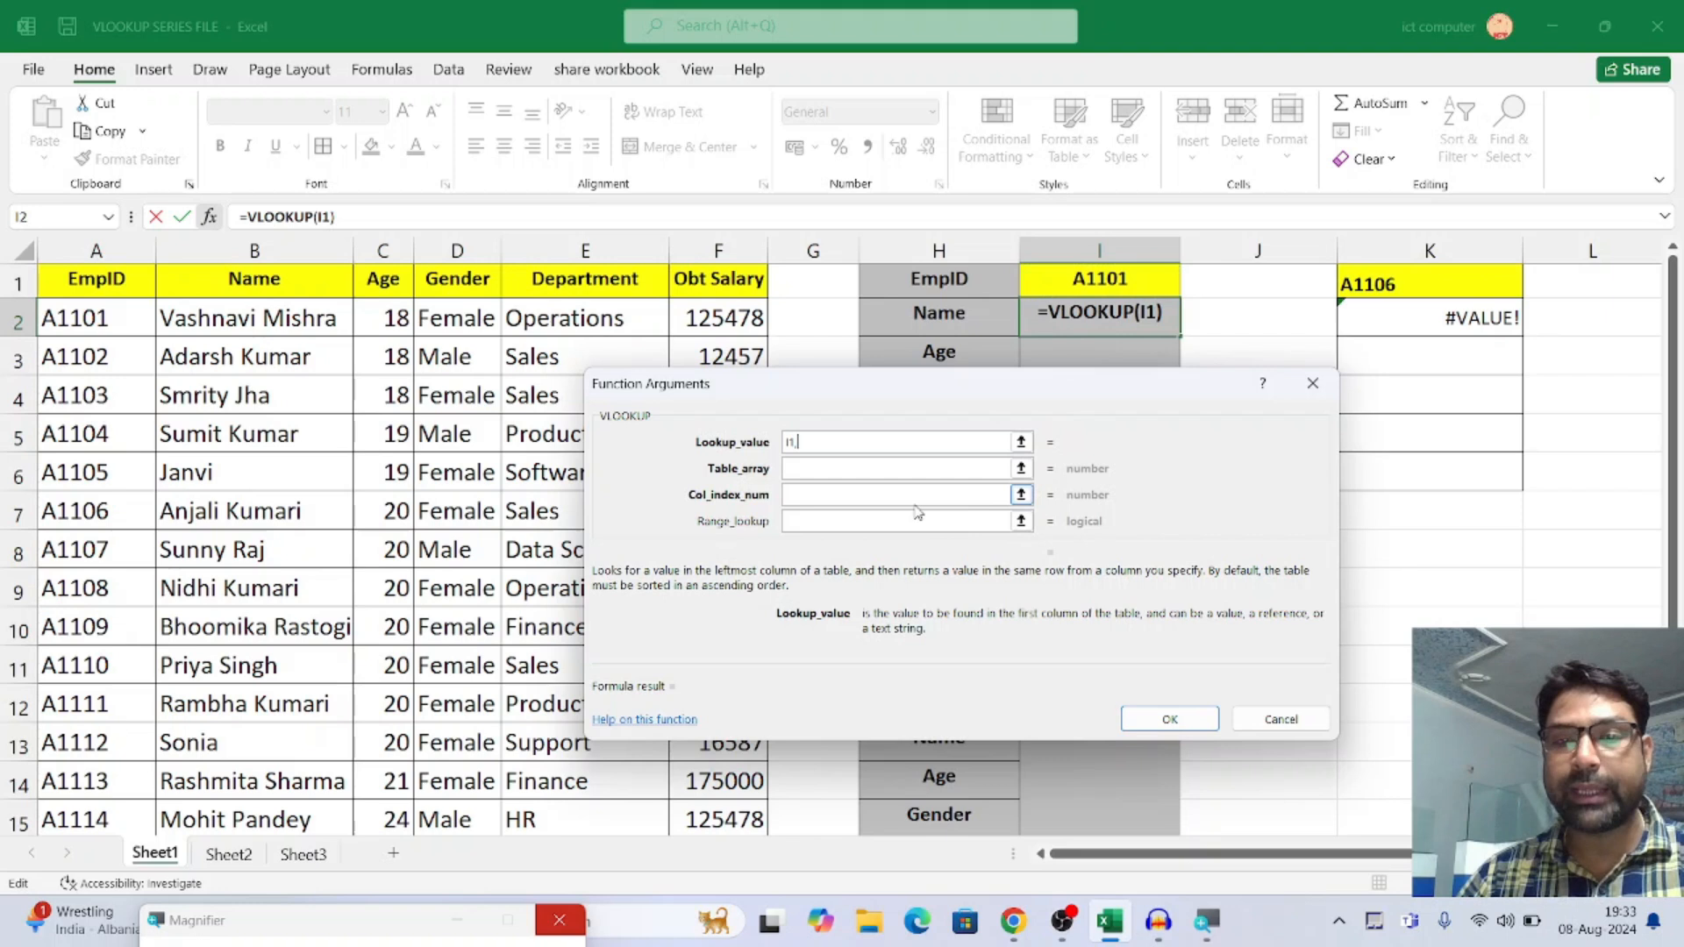
{"action": "left_click", "coordinate": [815, 468]}
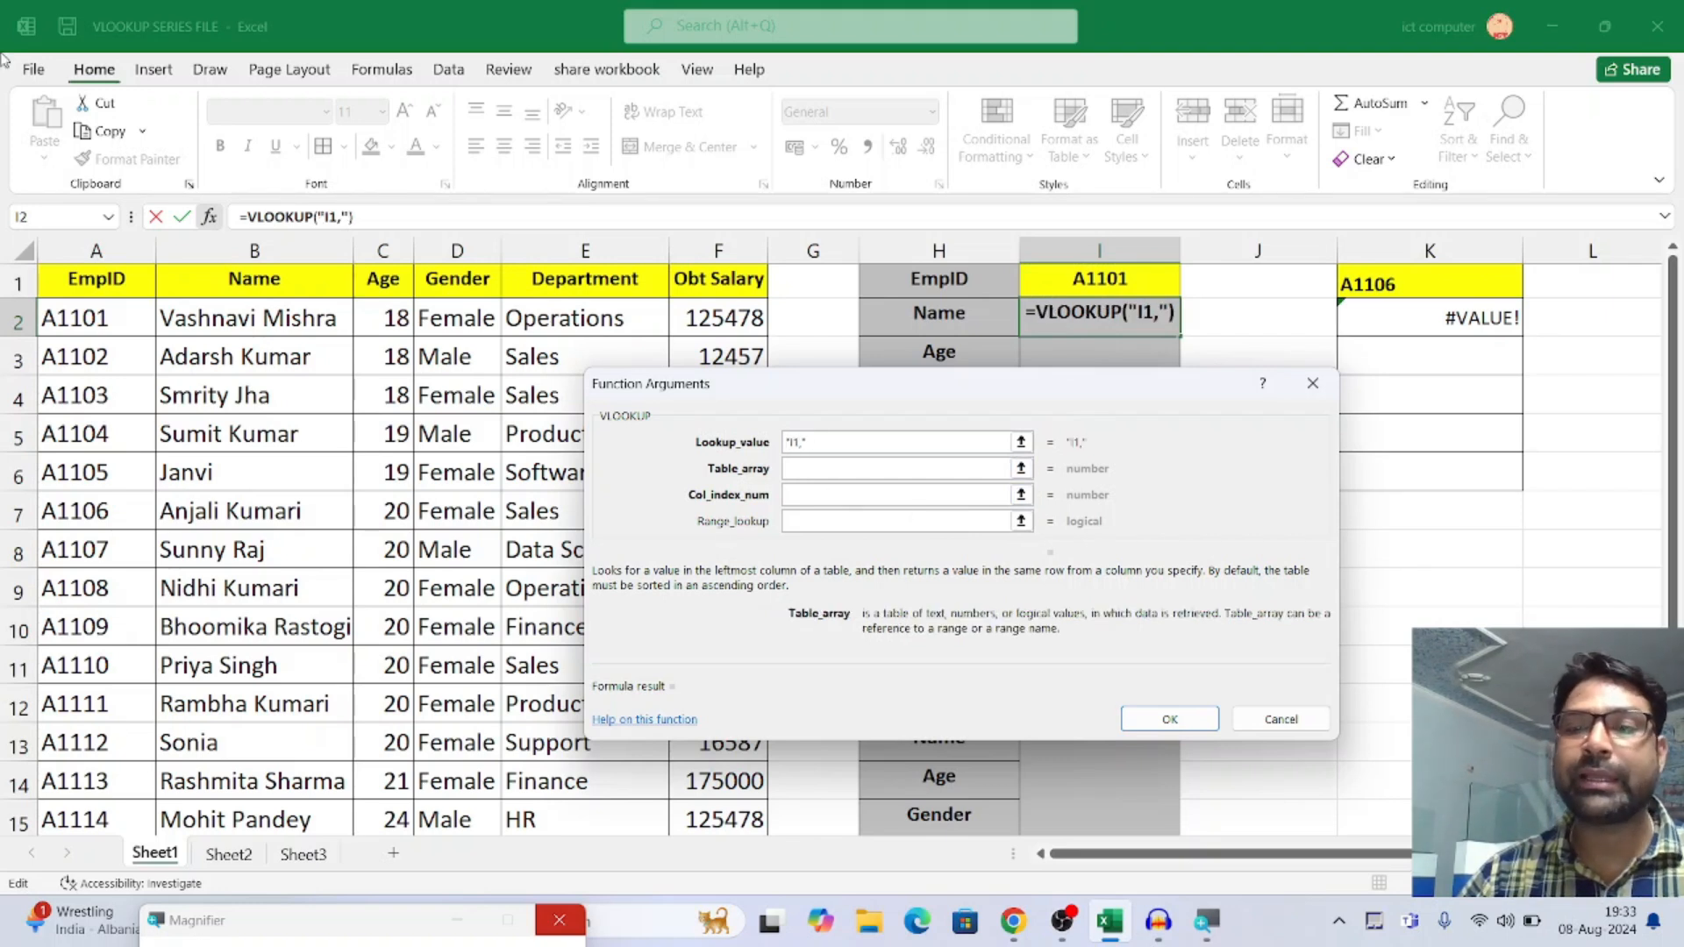
{"action": "left_click_drag", "start_coordinate": [97, 279], "coordinate": [711, 794]}
{"action": "left_click", "coordinate": [817, 493]}
{"action": "left_click", "coordinate": [821, 472]}
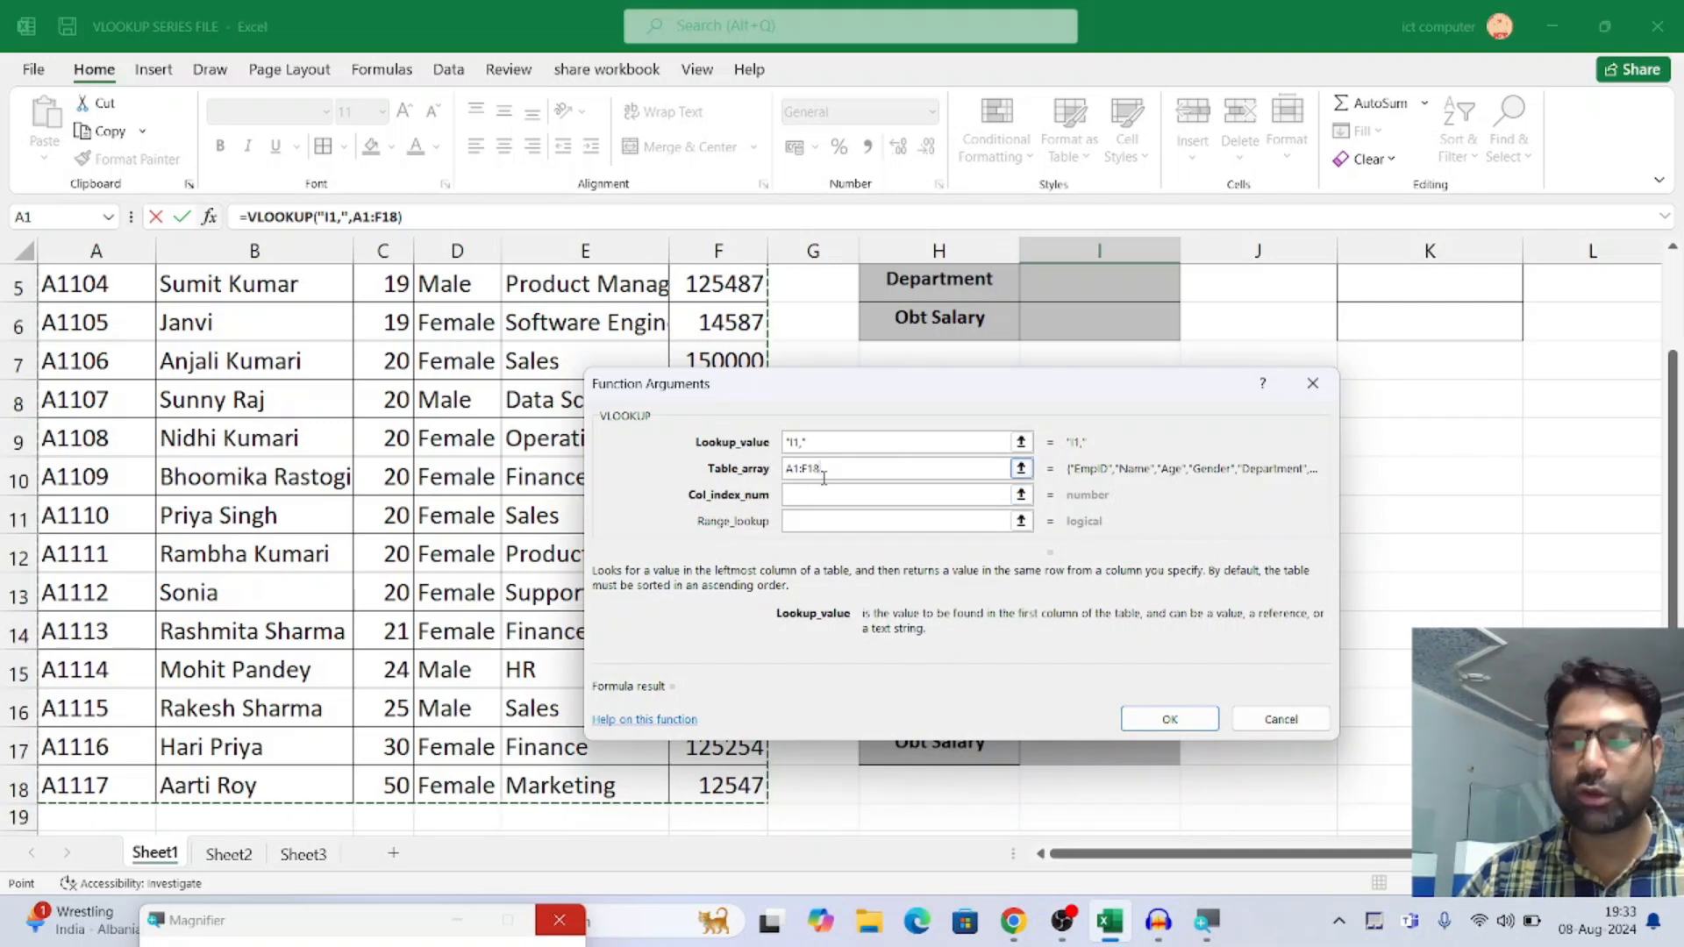
{"action": "type", "text": ","}
Set the column index to 2 and range lookup to 0, remove the table array's trailing comma, and insert the formula
{"action": "left_click", "coordinate": [821, 495]}
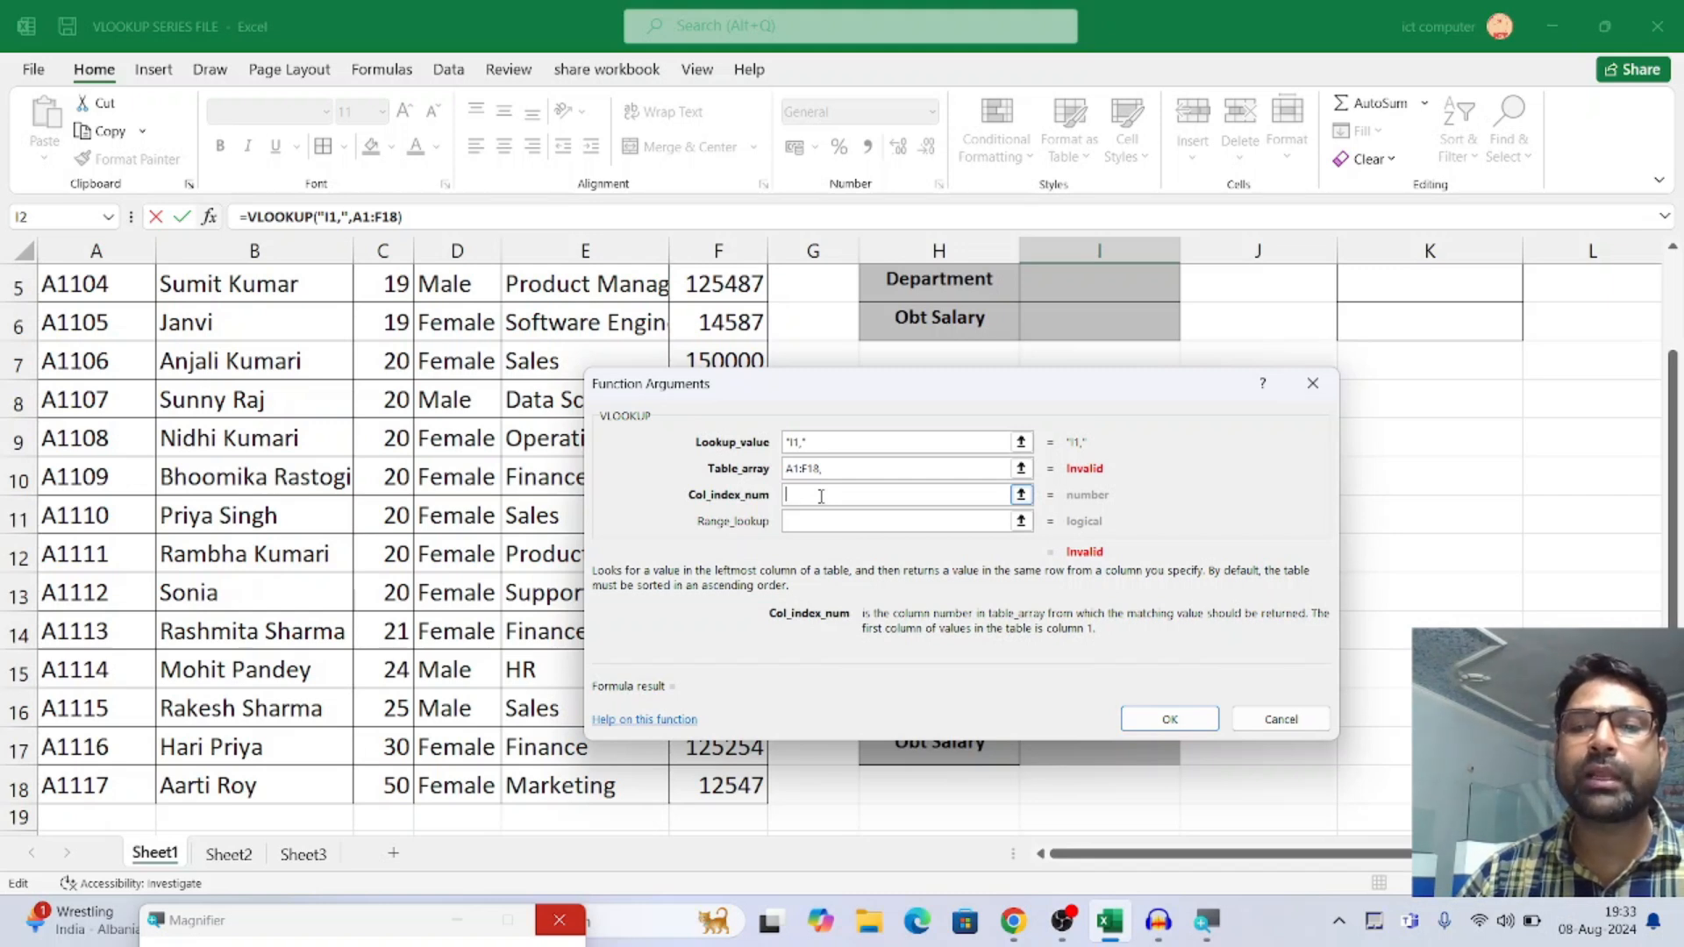
{"action": "type", "text": "2"}
{"action": "left_click", "coordinate": [791, 521]}
{"action": "left_click", "coordinate": [804, 521]}
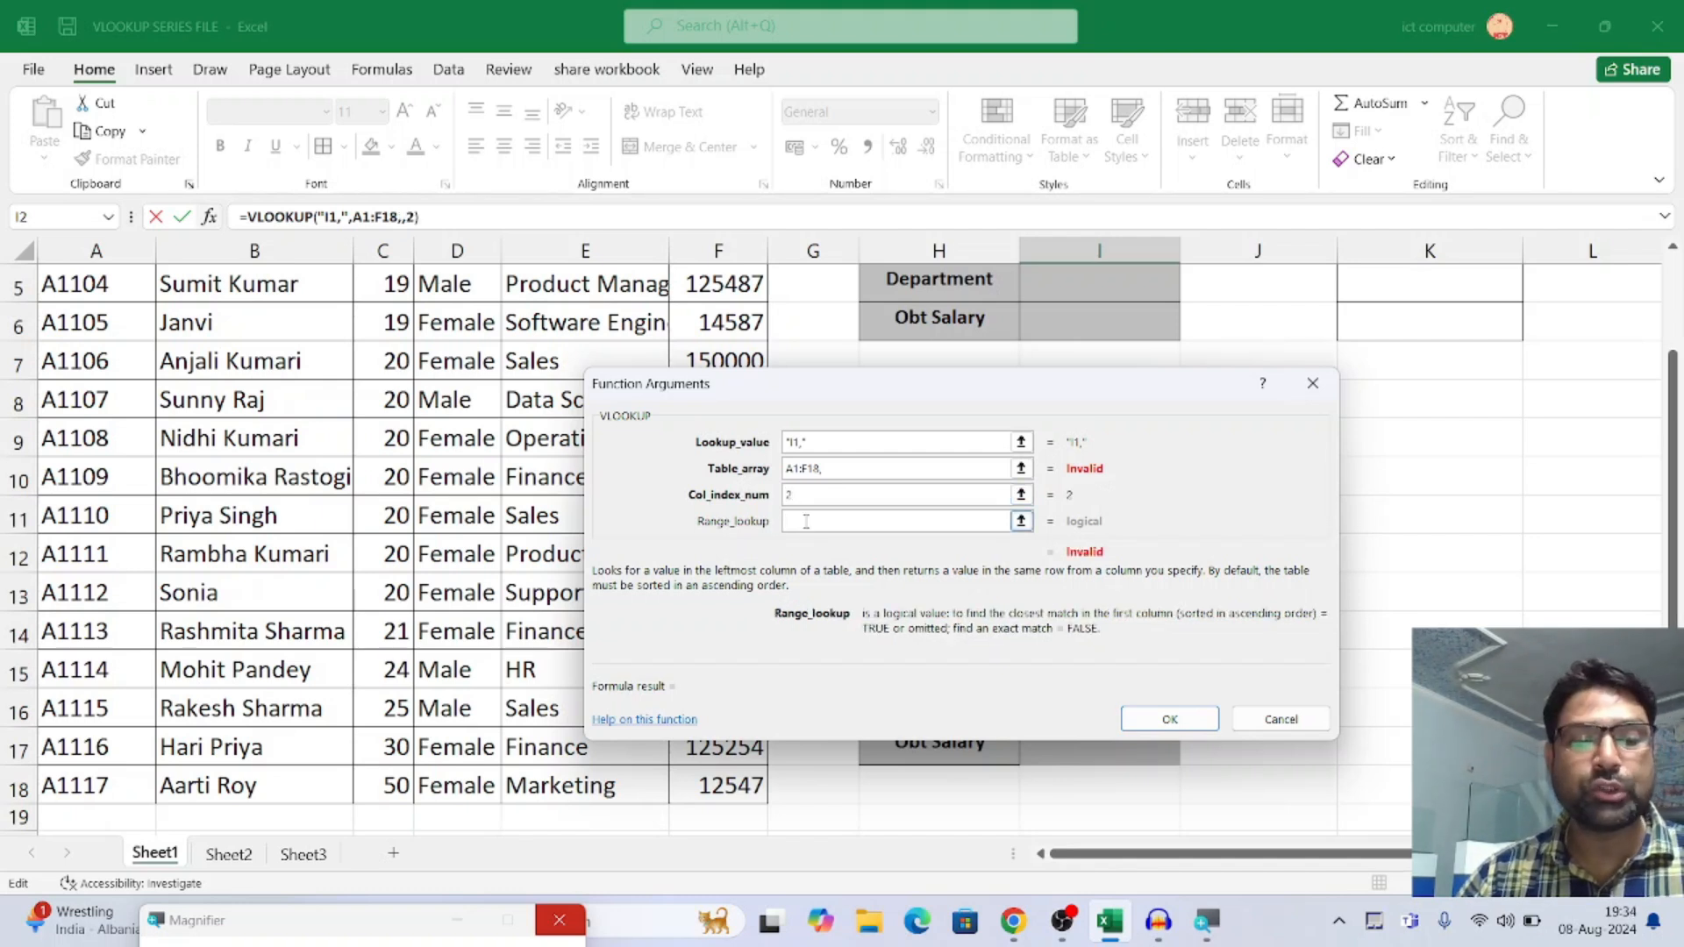
{"action": "type", "text": "0"}
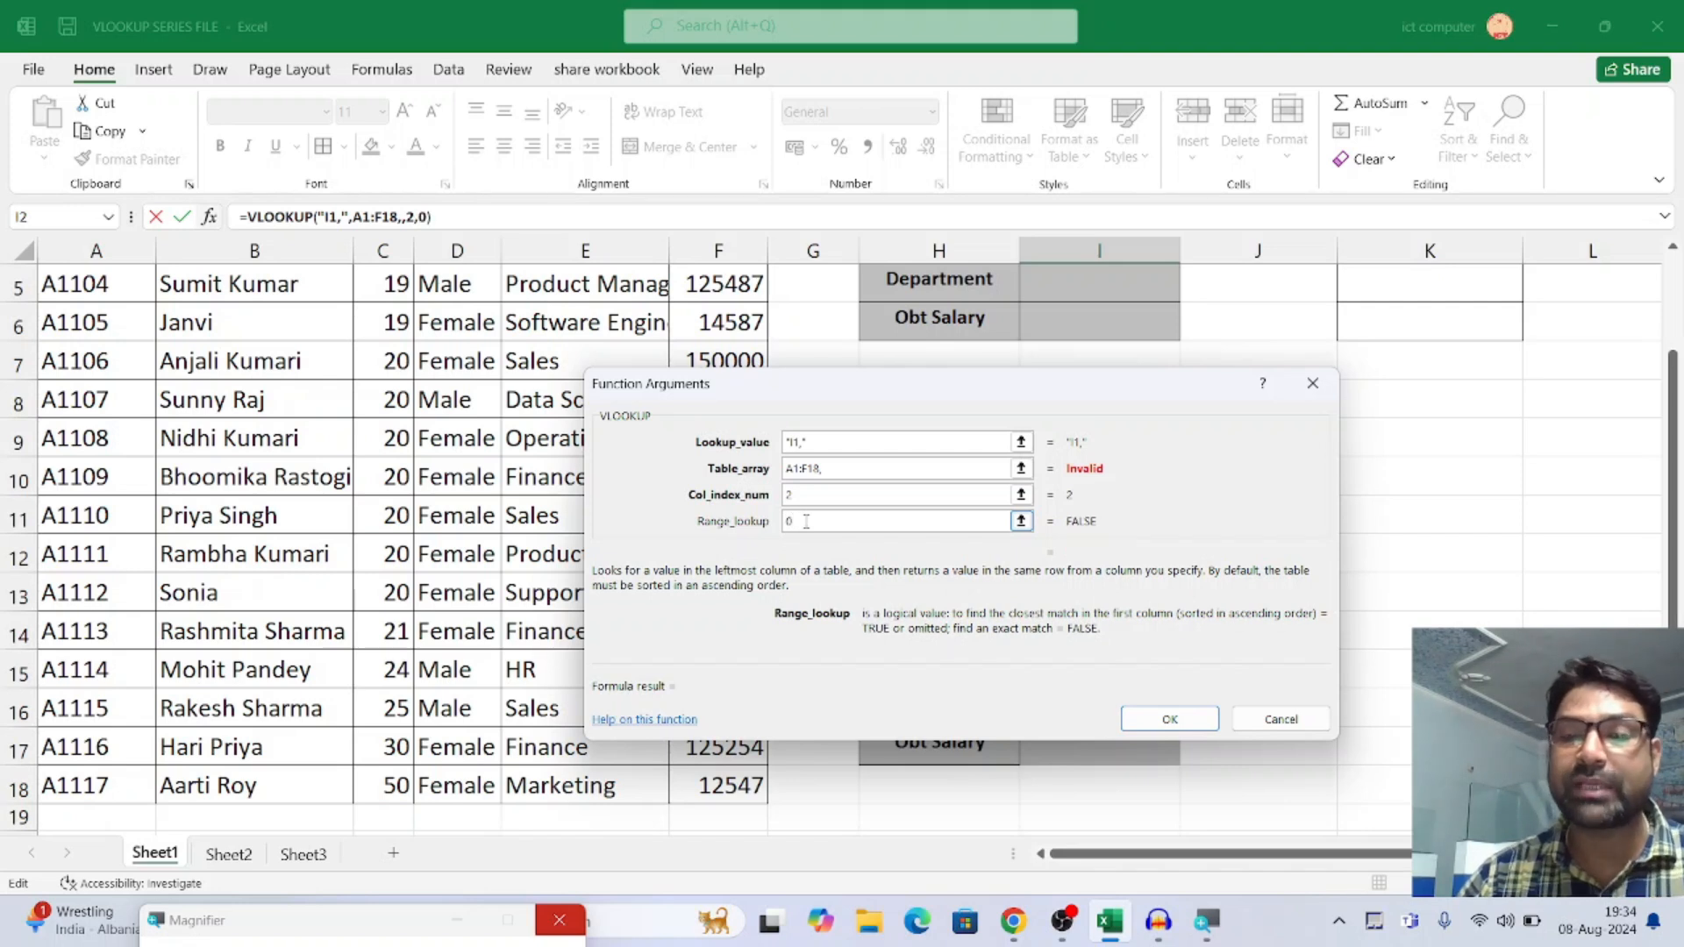
{"action": "left_click", "coordinate": [836, 471]}
{"action": "key", "text": "BackSpace"}
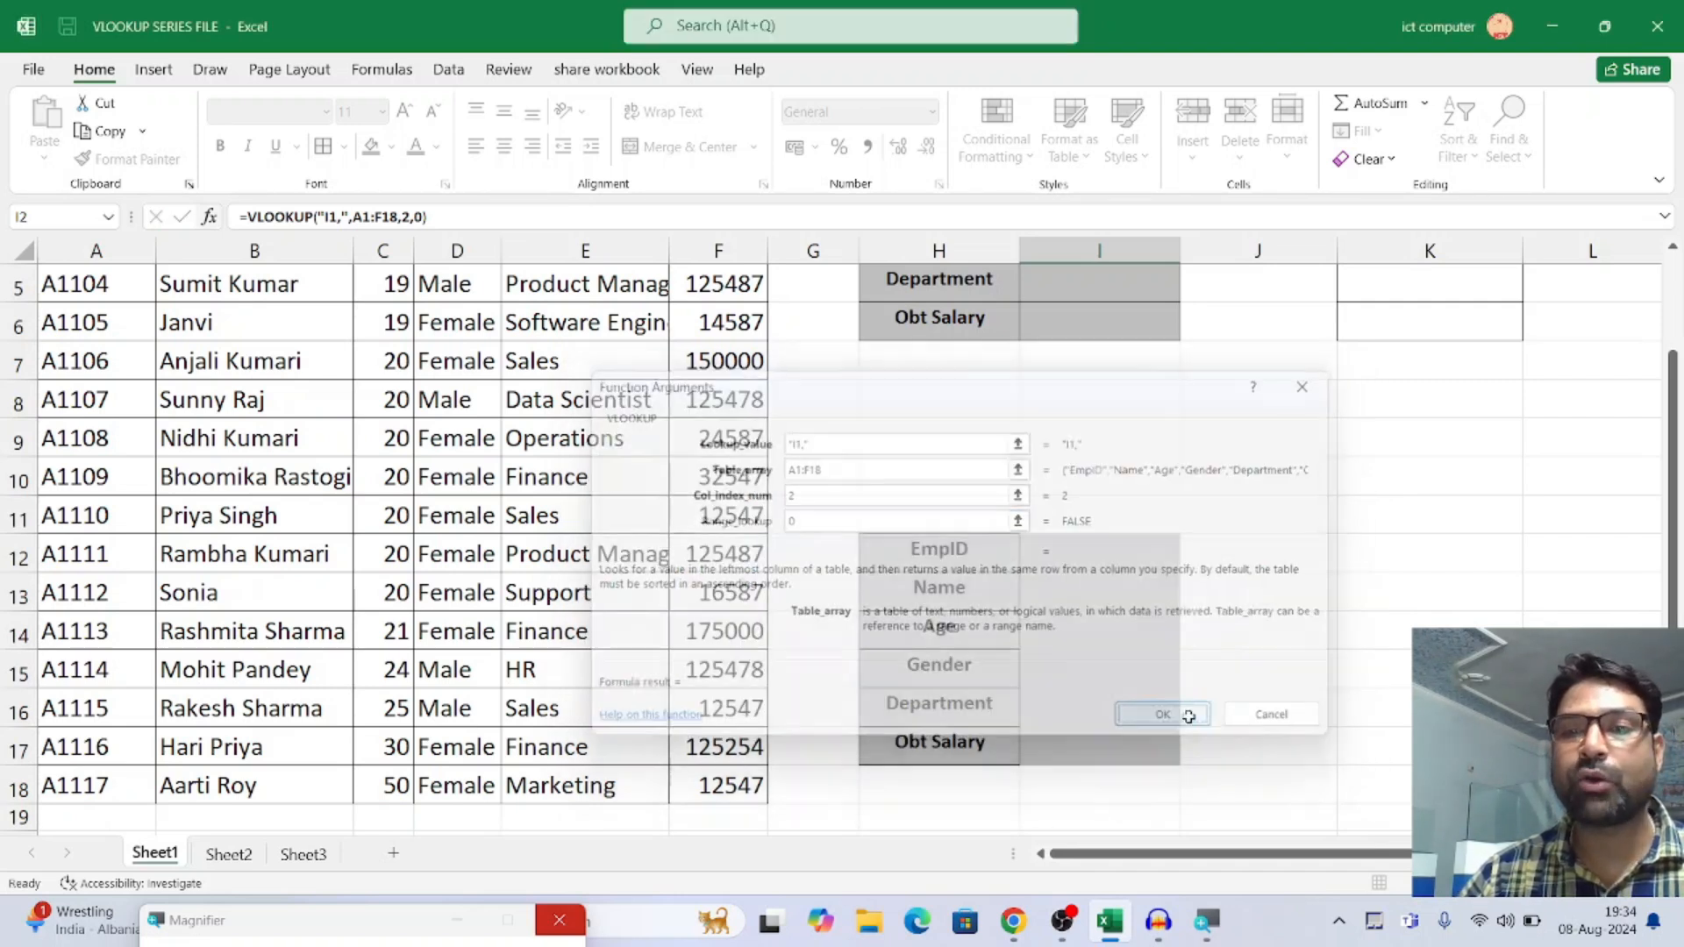
{"action": "left_click", "coordinate": [1172, 718]}
Remove the stray quotation marks and extra comma around I1 so I2's formula reads =VLOOKUP(I1,A1:F18,2,0)
{"action": "scroll", "coordinate": [1109, 411], "scroll_direction": "up", "scroll_amount": 1}
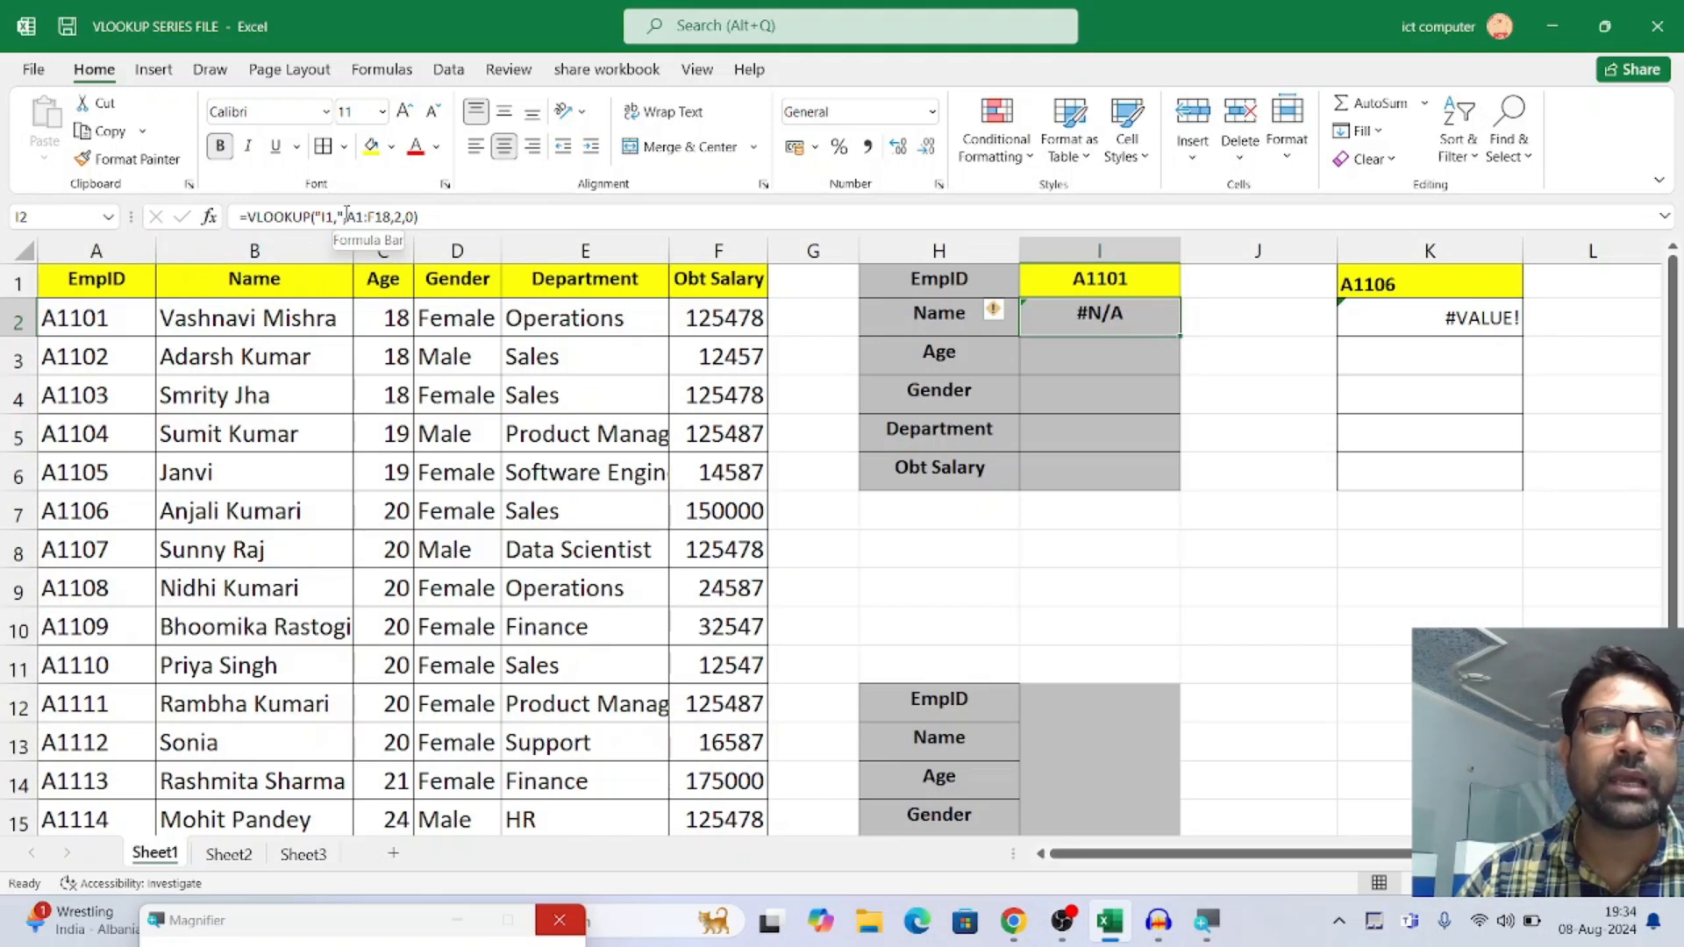
{"action": "left_click", "coordinate": [322, 217]}
{"action": "key", "text": "BackSpace"}
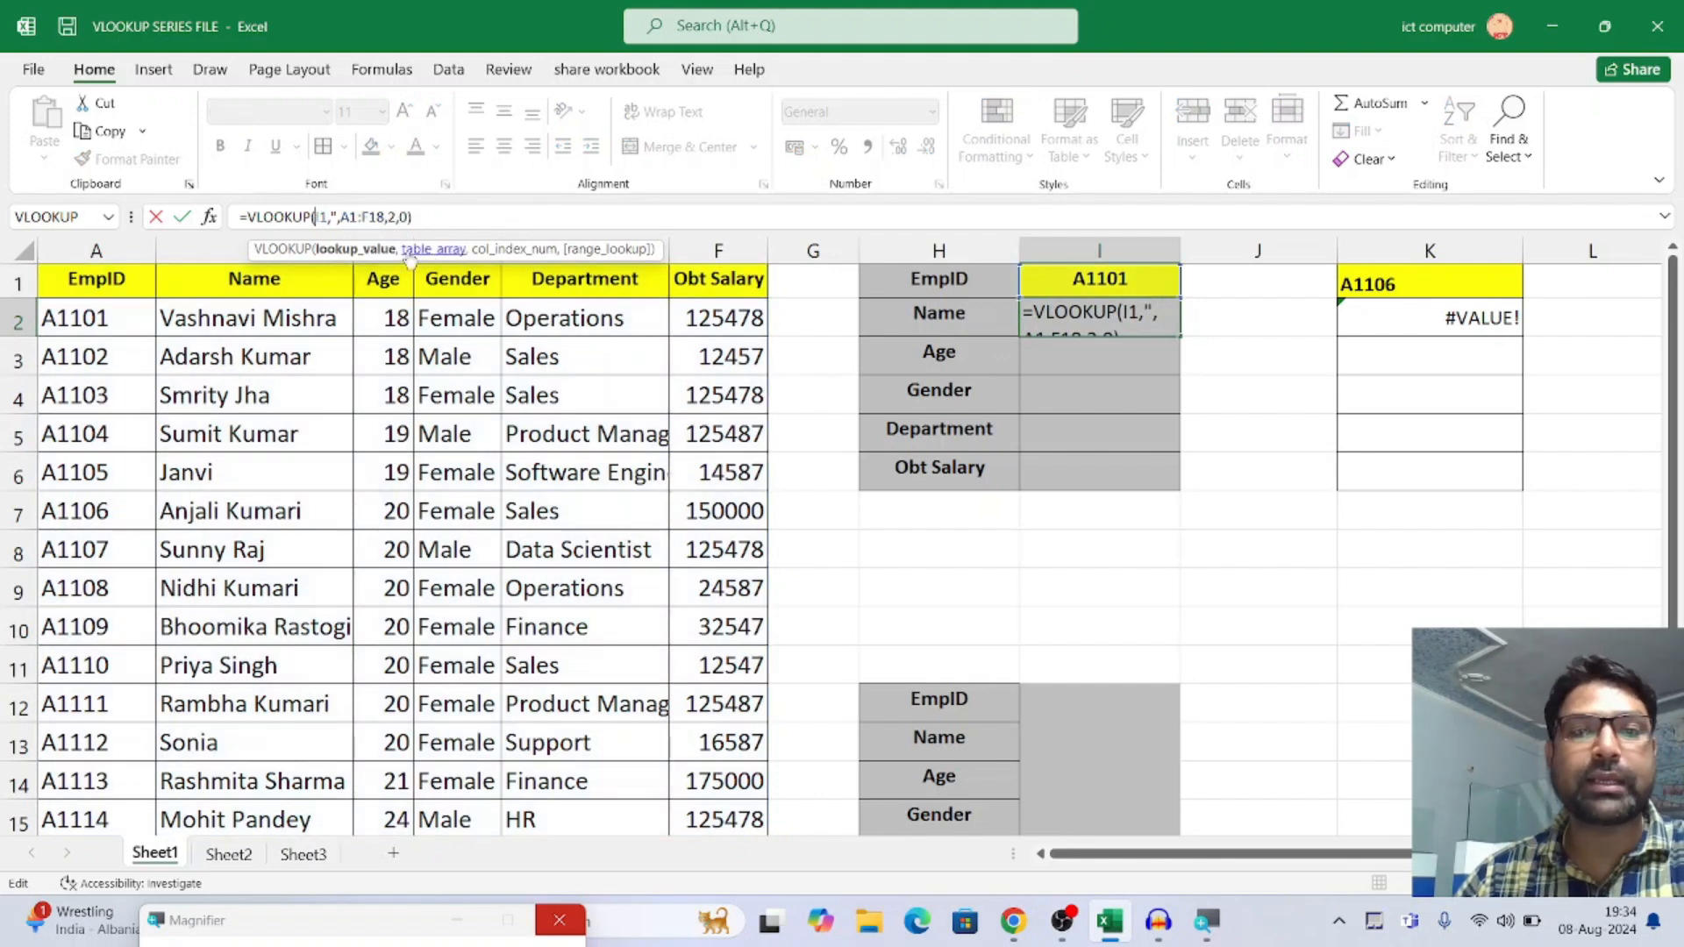
{"action": "left_click", "coordinate": [341, 217]}
{"action": "key", "text": "BackSpace"}
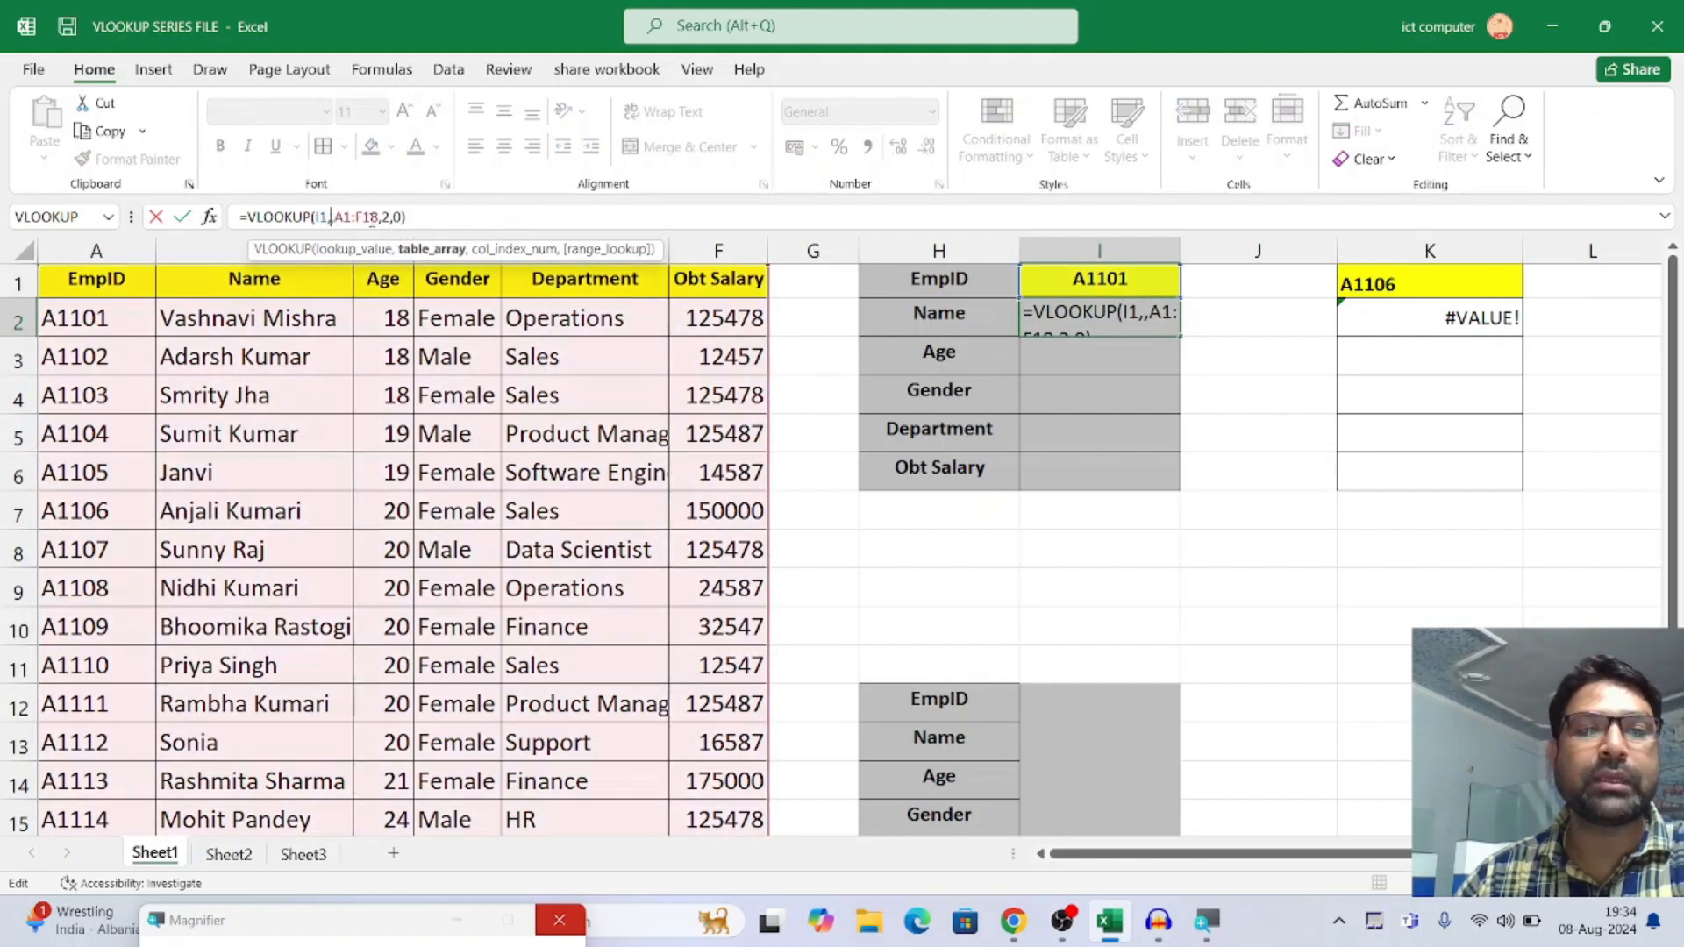
{"action": "key", "text": "BackSpace"}
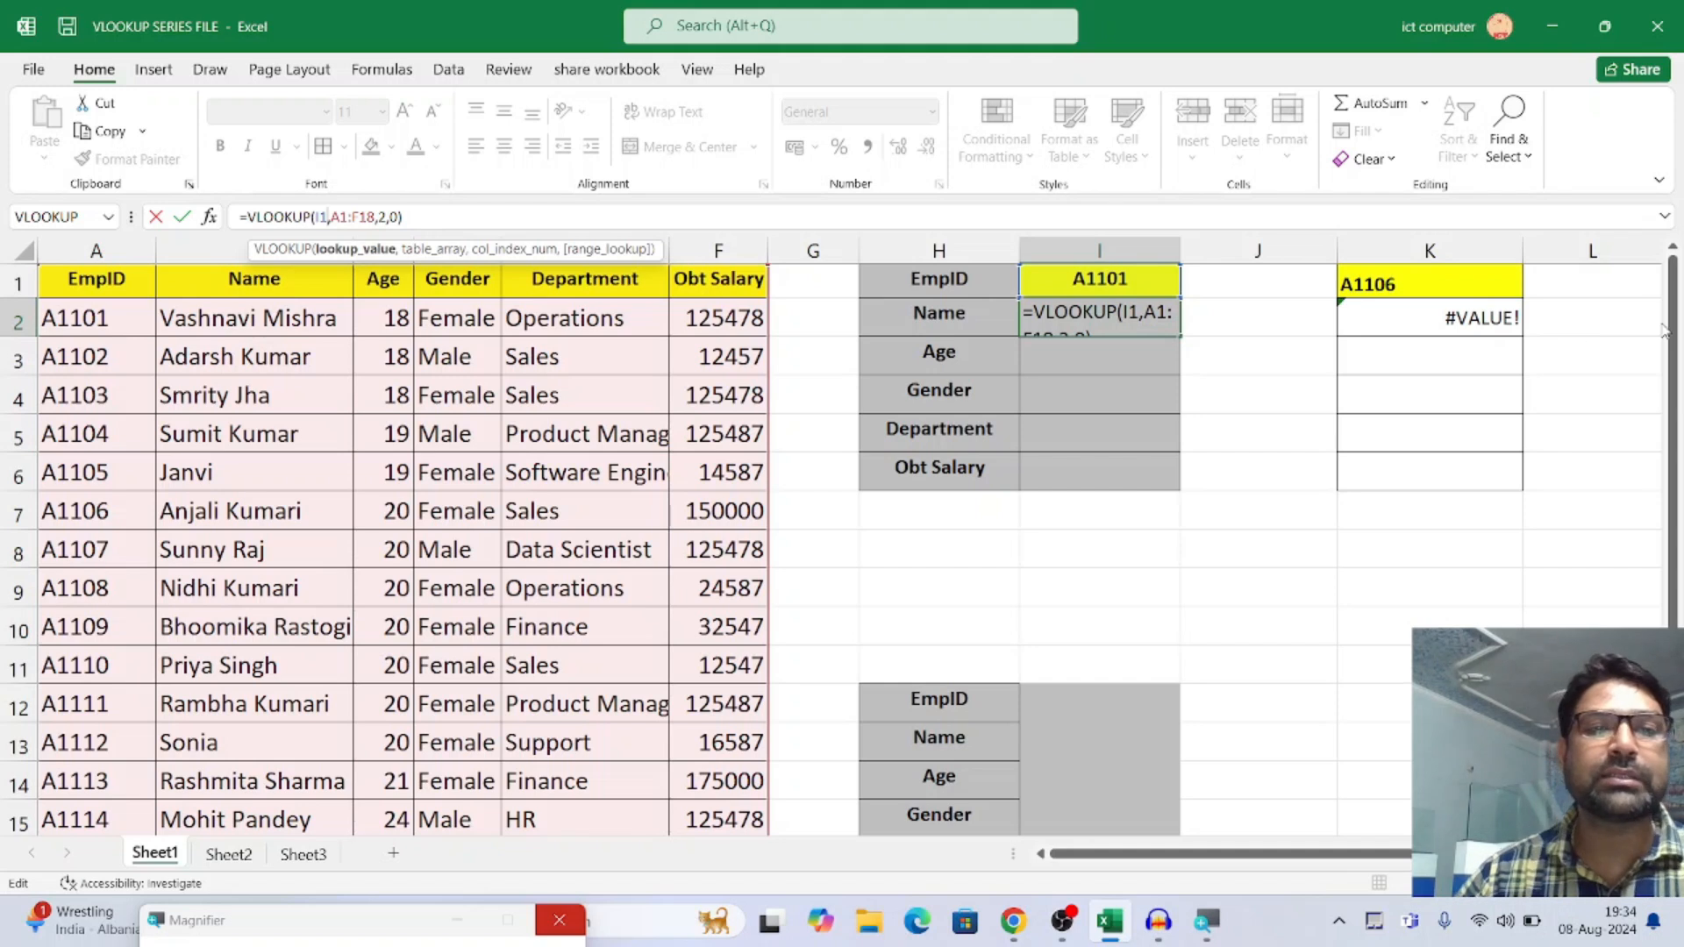
{"action": "key", "text": "Return"}
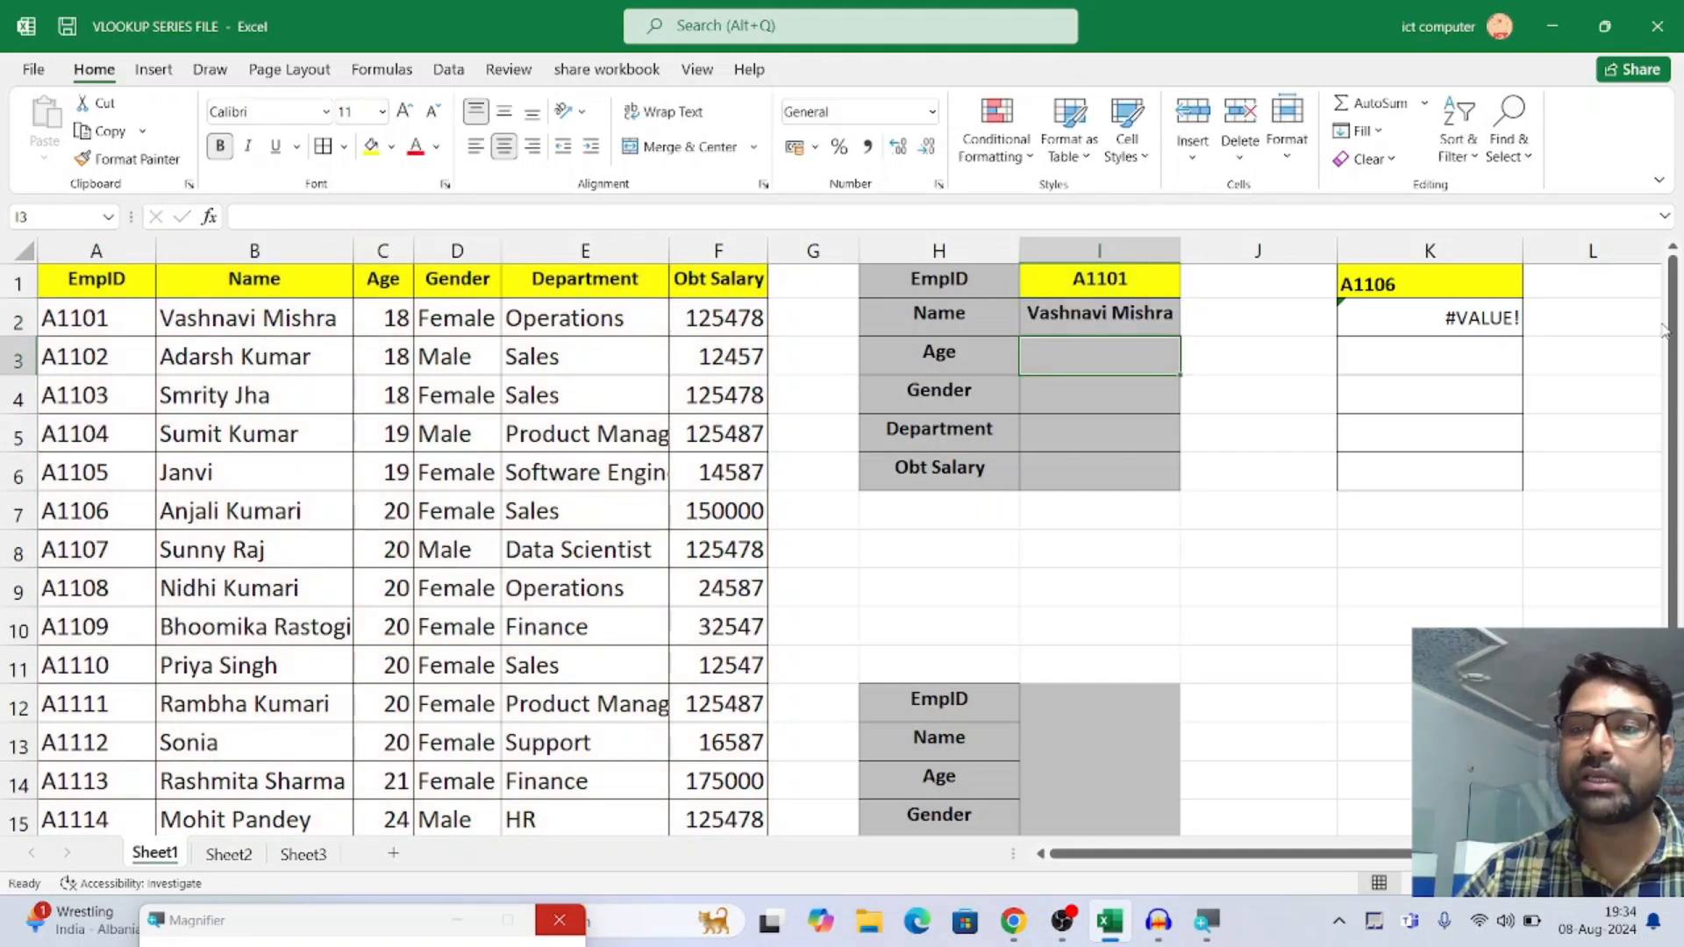
Copy the VLOOKUP formula from I2 down through I6 and inspect the copied formulas
{"action": "left_click", "coordinate": [1104, 314]}
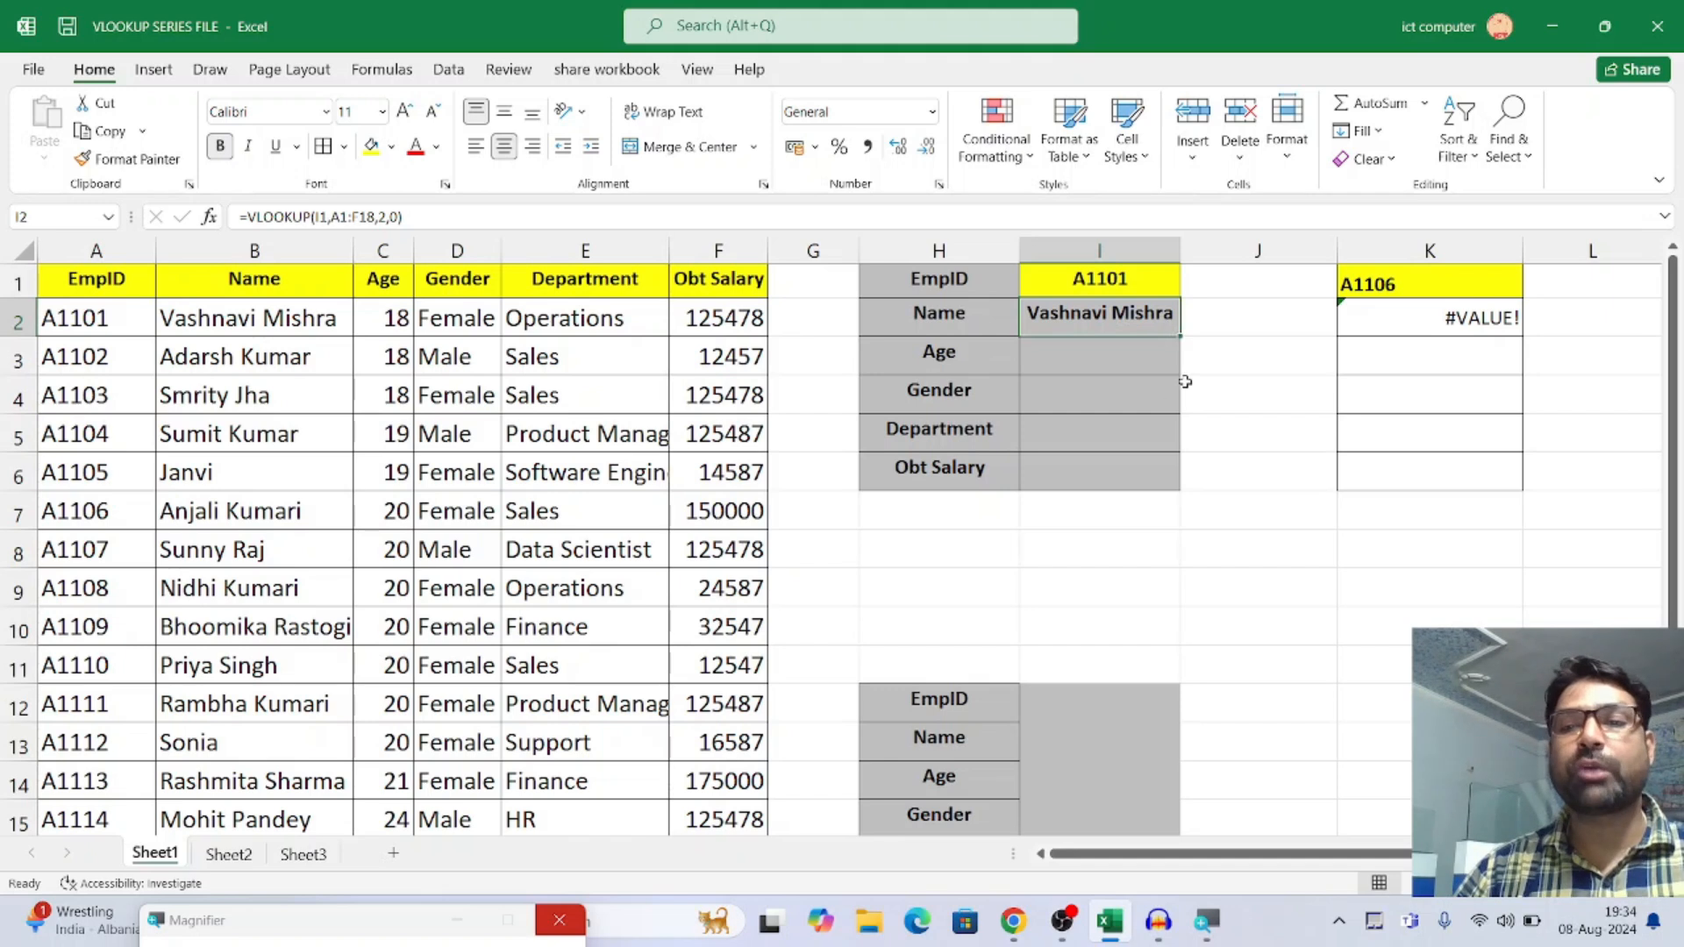
{"action": "left_click_drag", "start_coordinate": [1182, 336], "coordinate": [1180, 480]}
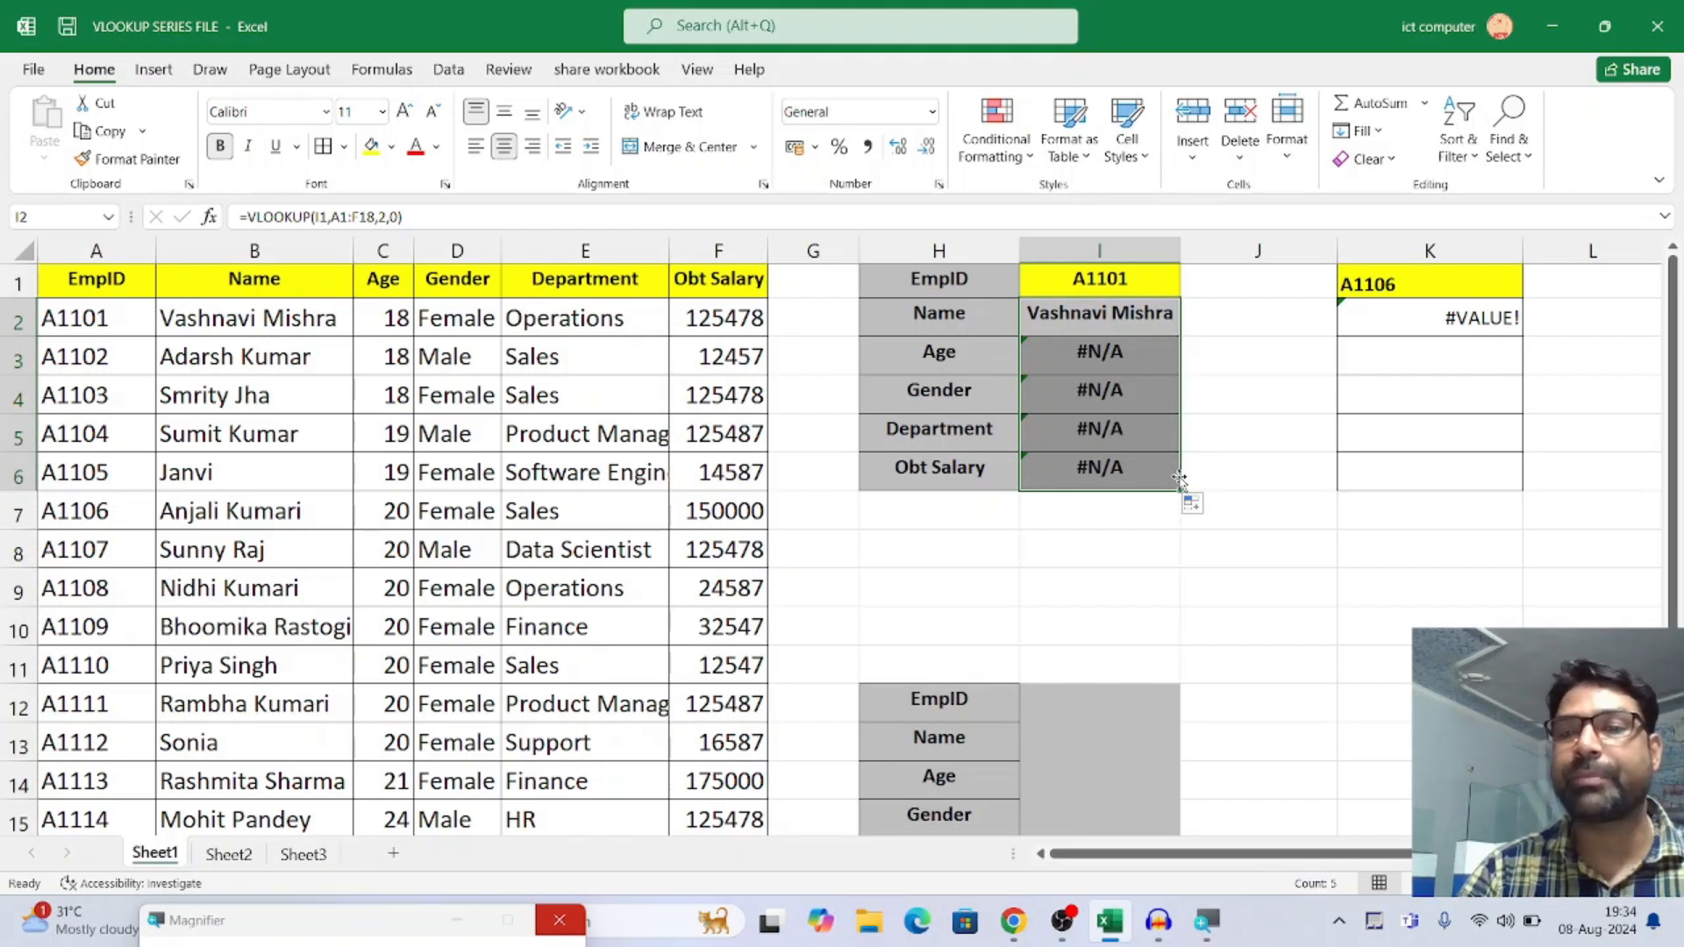
{"action": "left_click", "coordinate": [1086, 351]}
{"action": "left_click", "coordinate": [1085, 392]}
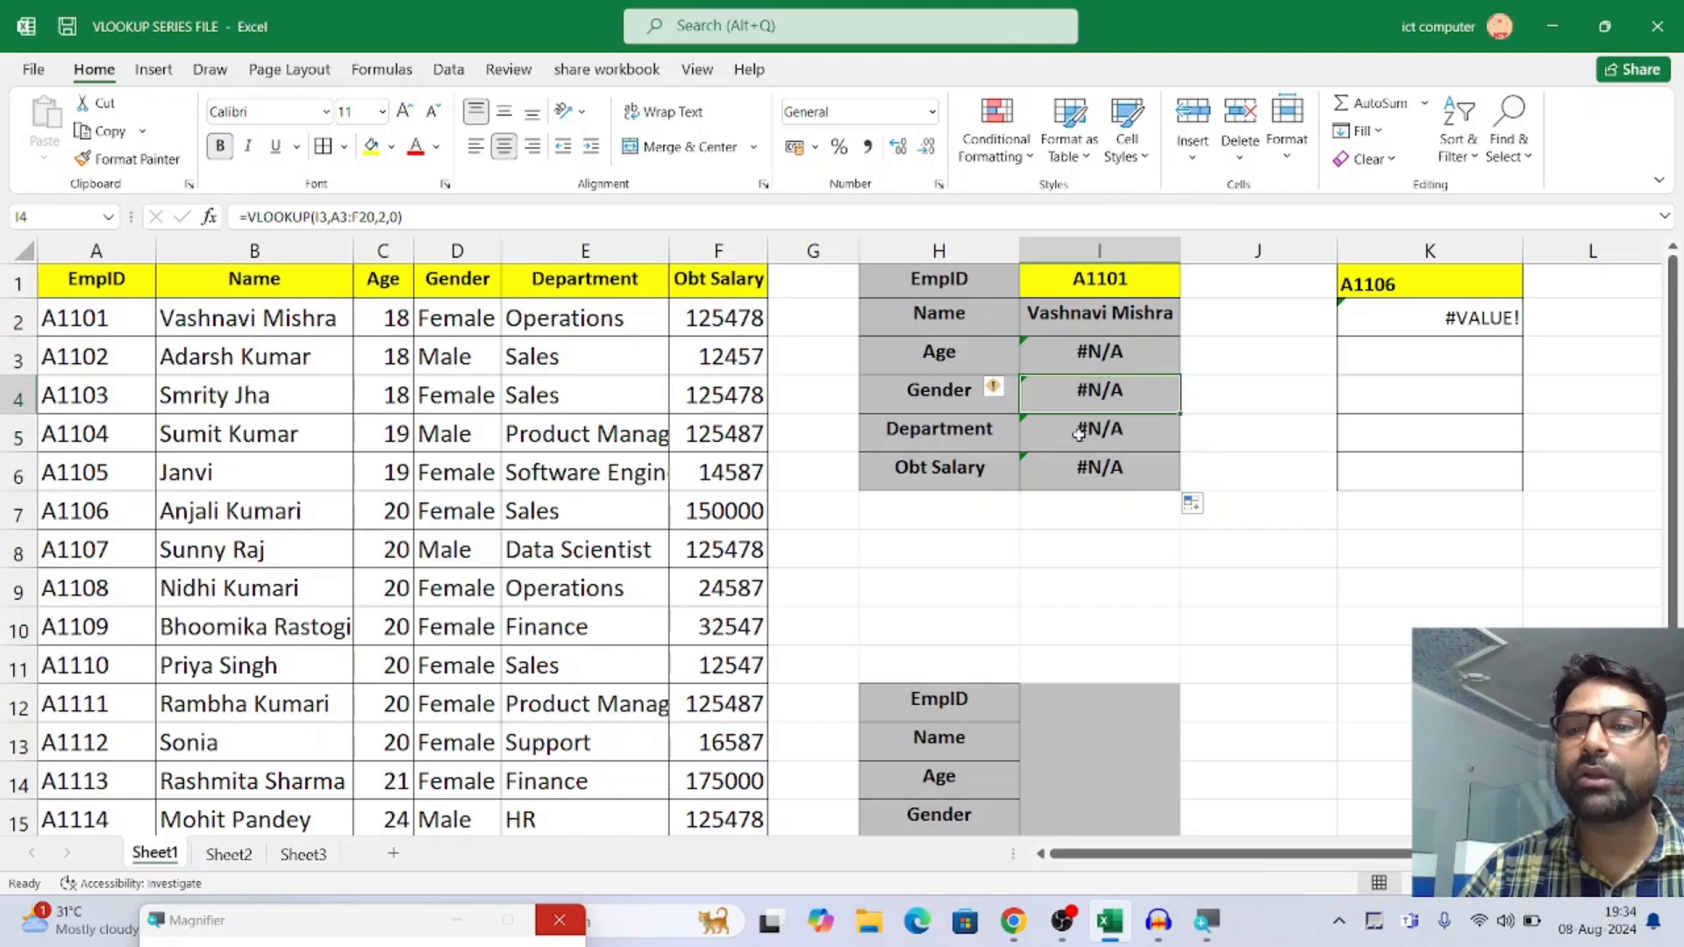
{"action": "left_click", "coordinate": [1084, 438]}
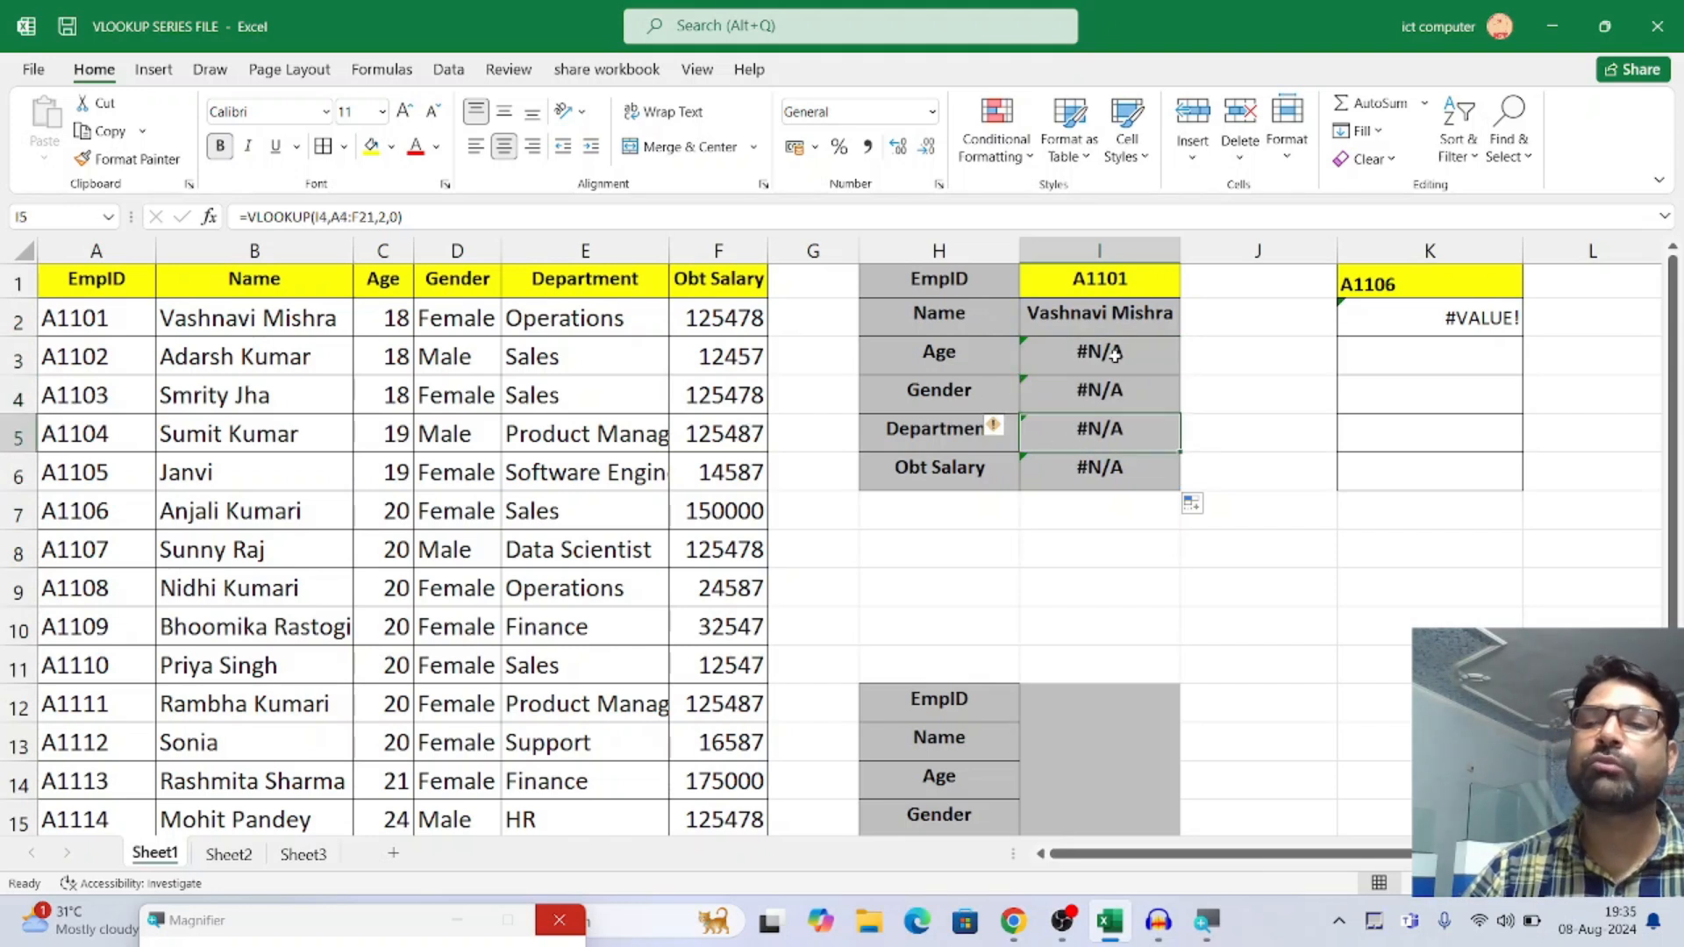
{"action": "left_click", "coordinate": [1116, 355]}
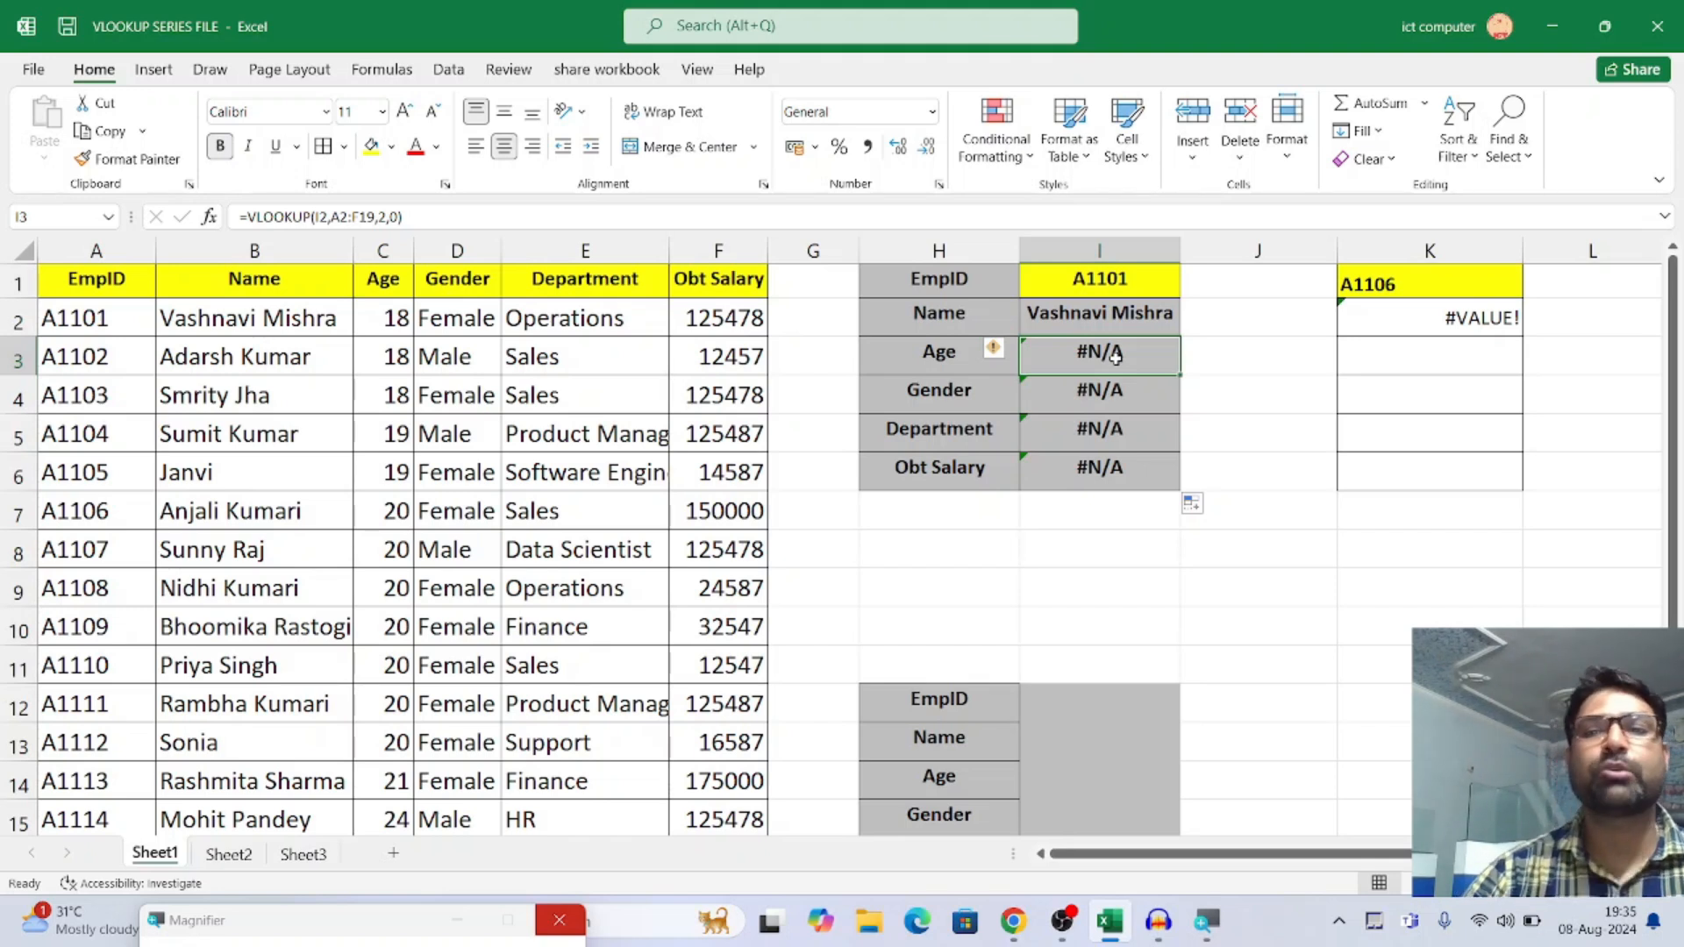
Compare the lookup value reference in I2's formula with the references in the copied formulas below it
{"action": "left_click", "coordinate": [1086, 314]}
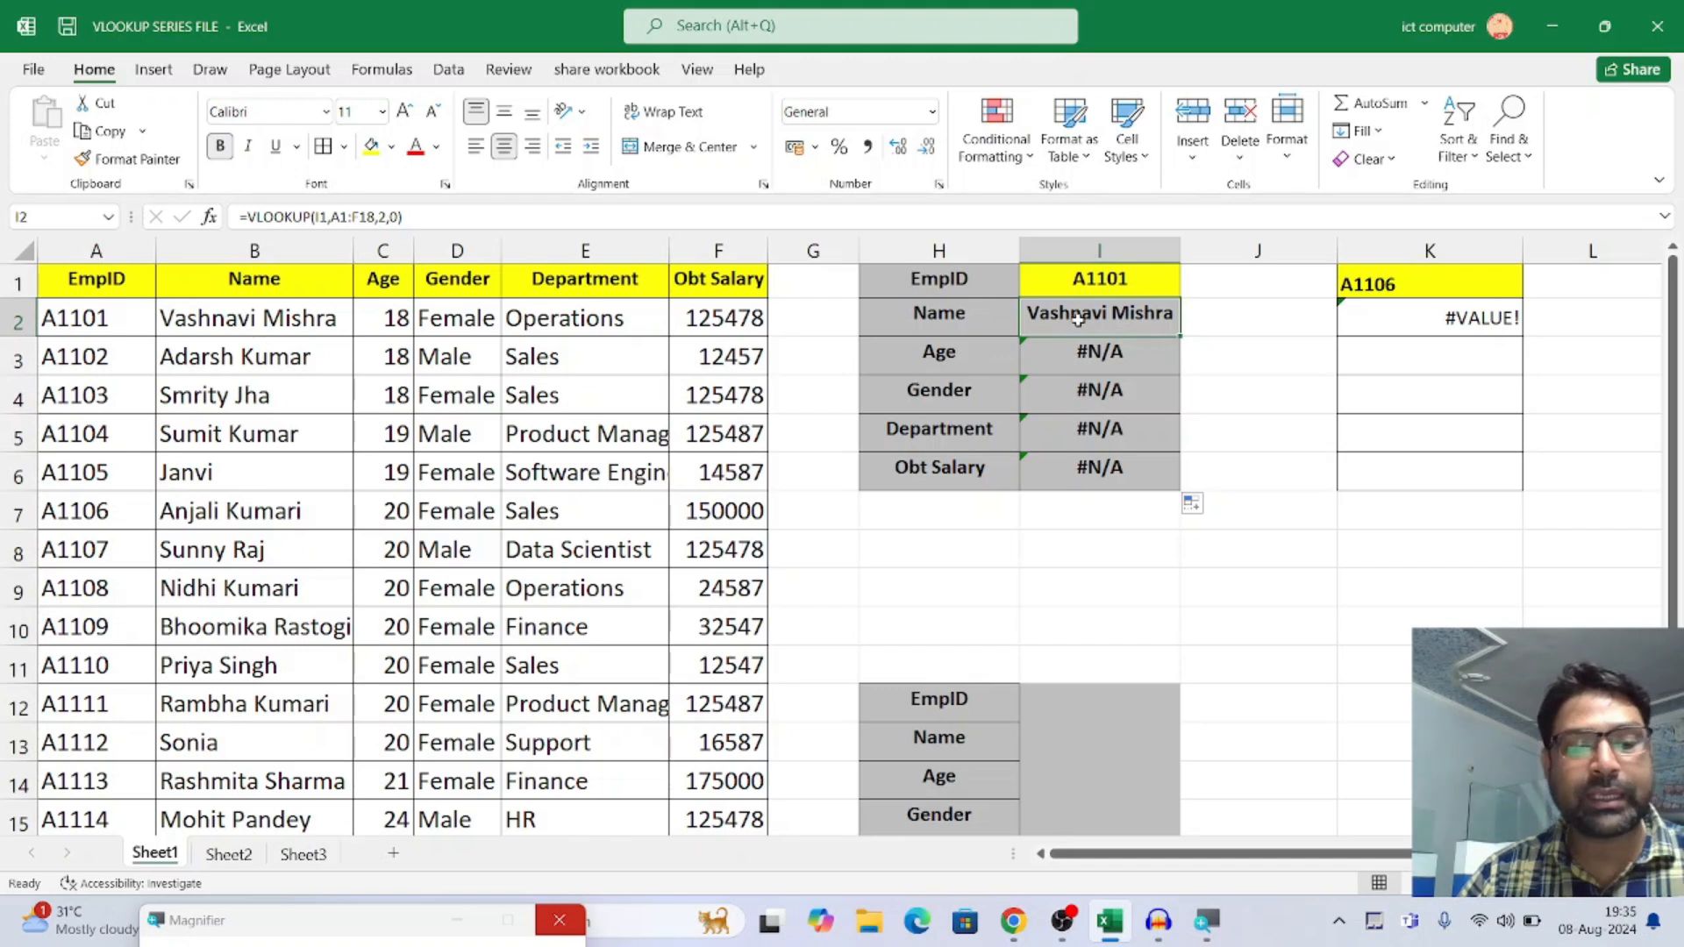
{"action": "key", "text": "F2"}
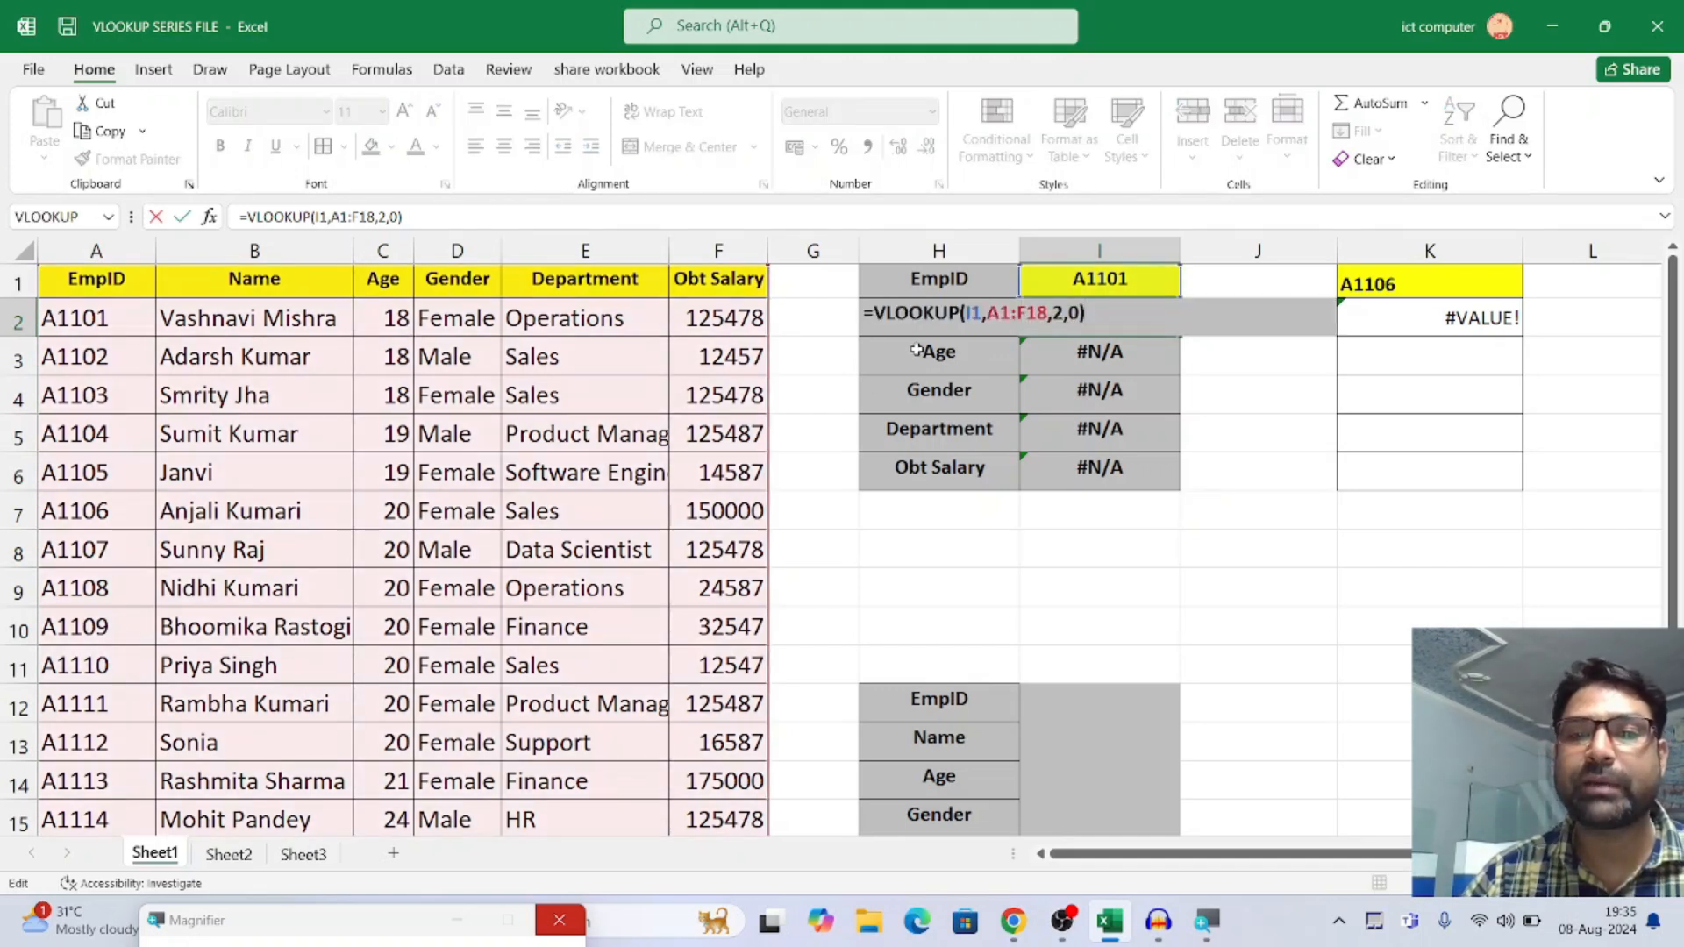
{"action": "key", "text": "ctrl+Return"}
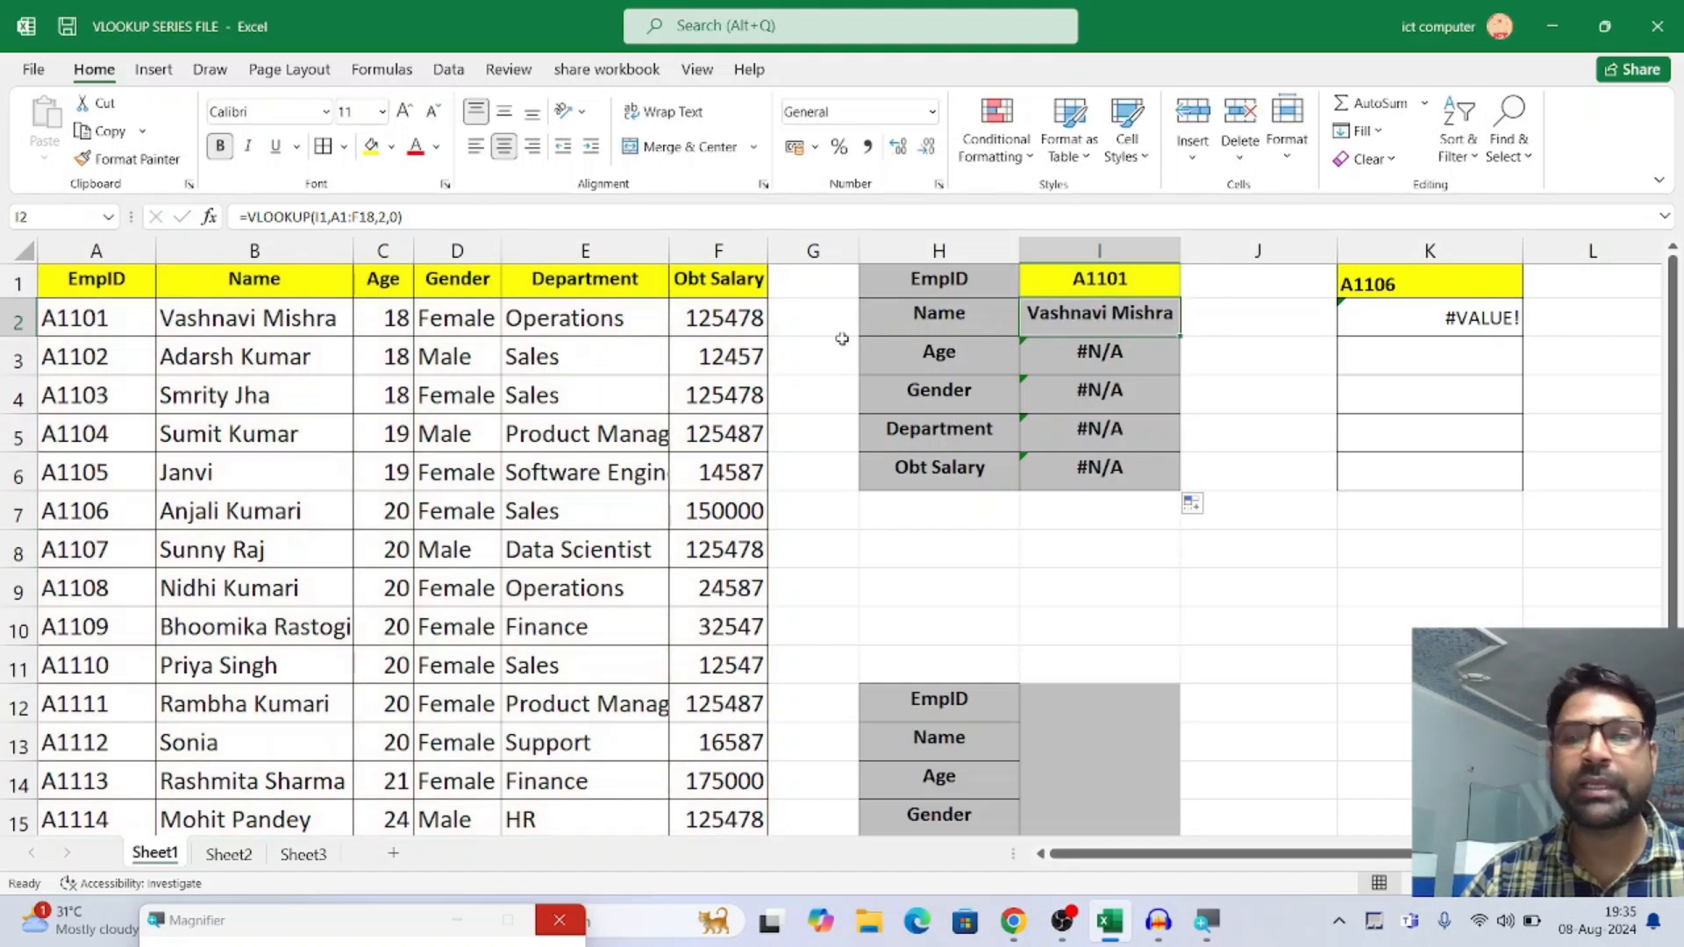
{"action": "left_click", "coordinate": [322, 217]}
{"action": "double_click", "coordinate": [321, 216]}
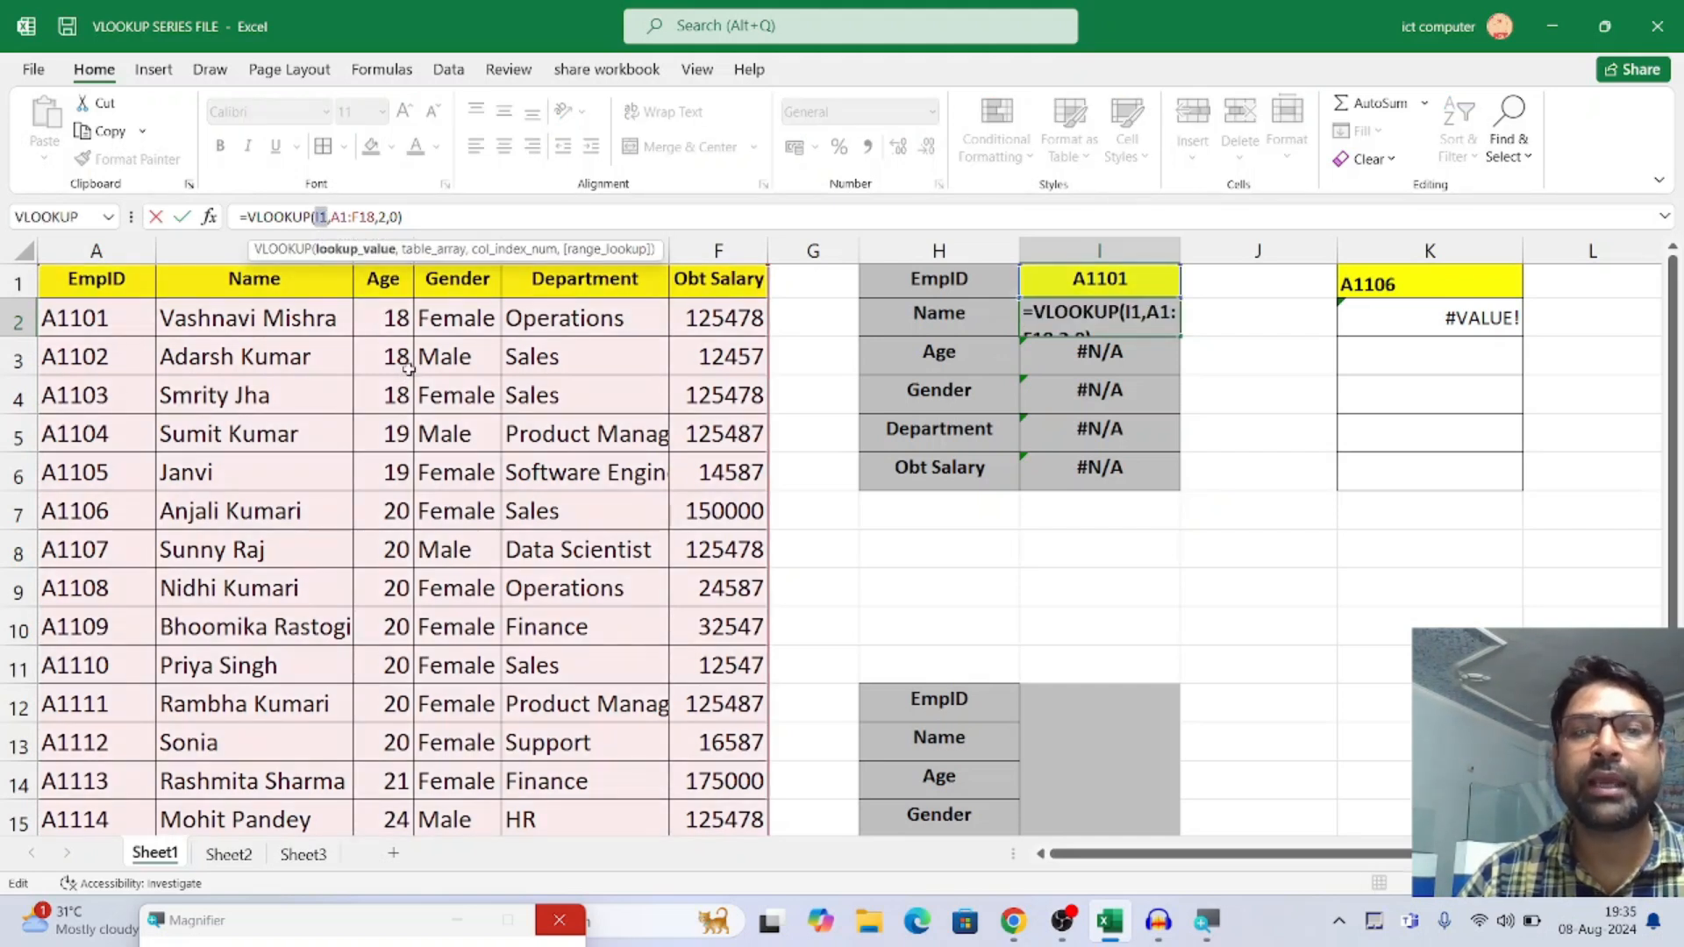
{"action": "key", "text": "Return"}
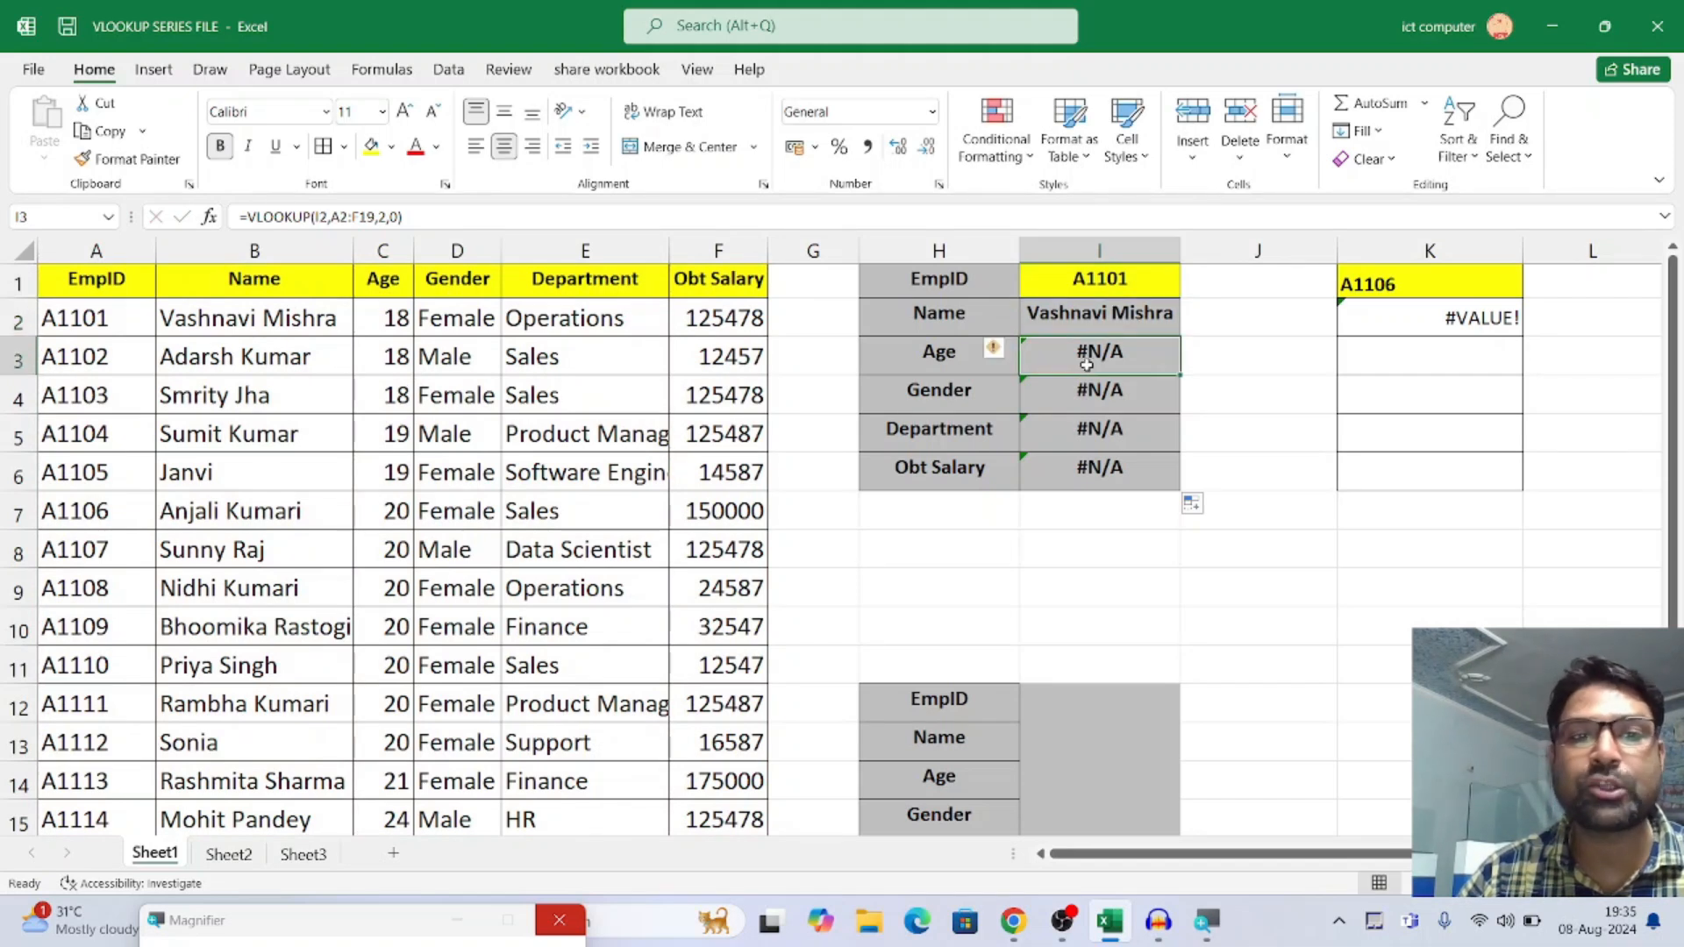
{"action": "left_click", "coordinate": [1088, 402]}
{"action": "left_click", "coordinate": [1087, 437]}
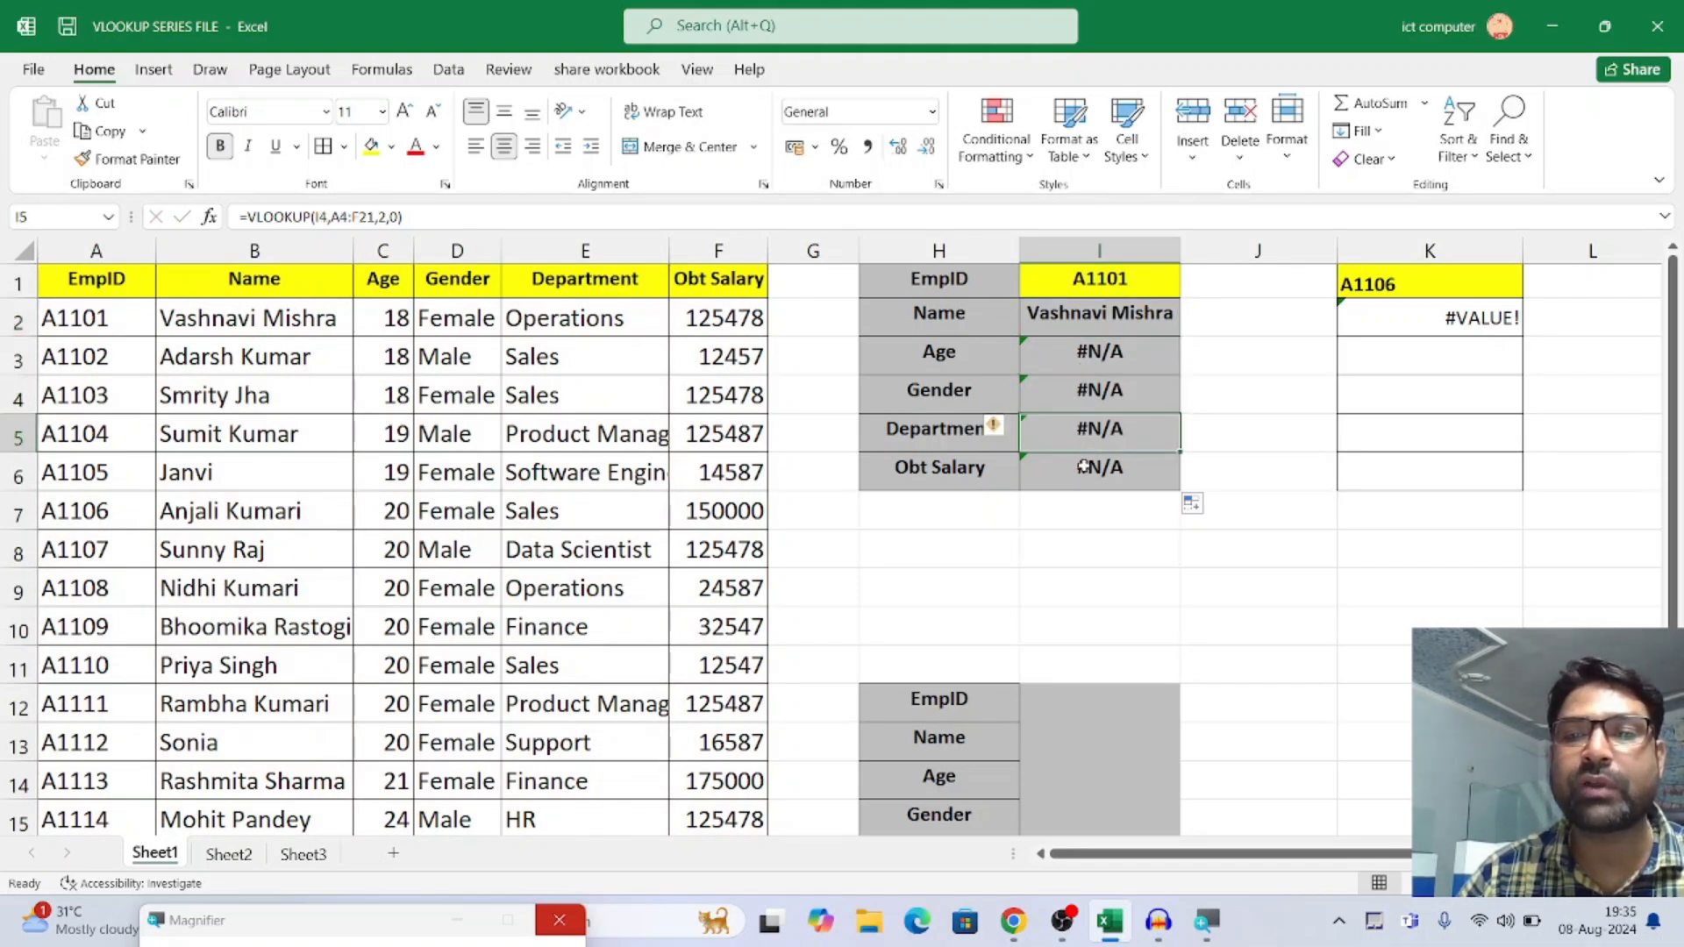
{"action": "left_click", "coordinate": [1084, 467]}
Make the lookup value in I2's formula an absolute reference, $I$1, and enter the formula
{"action": "left_click", "coordinate": [1079, 315]}
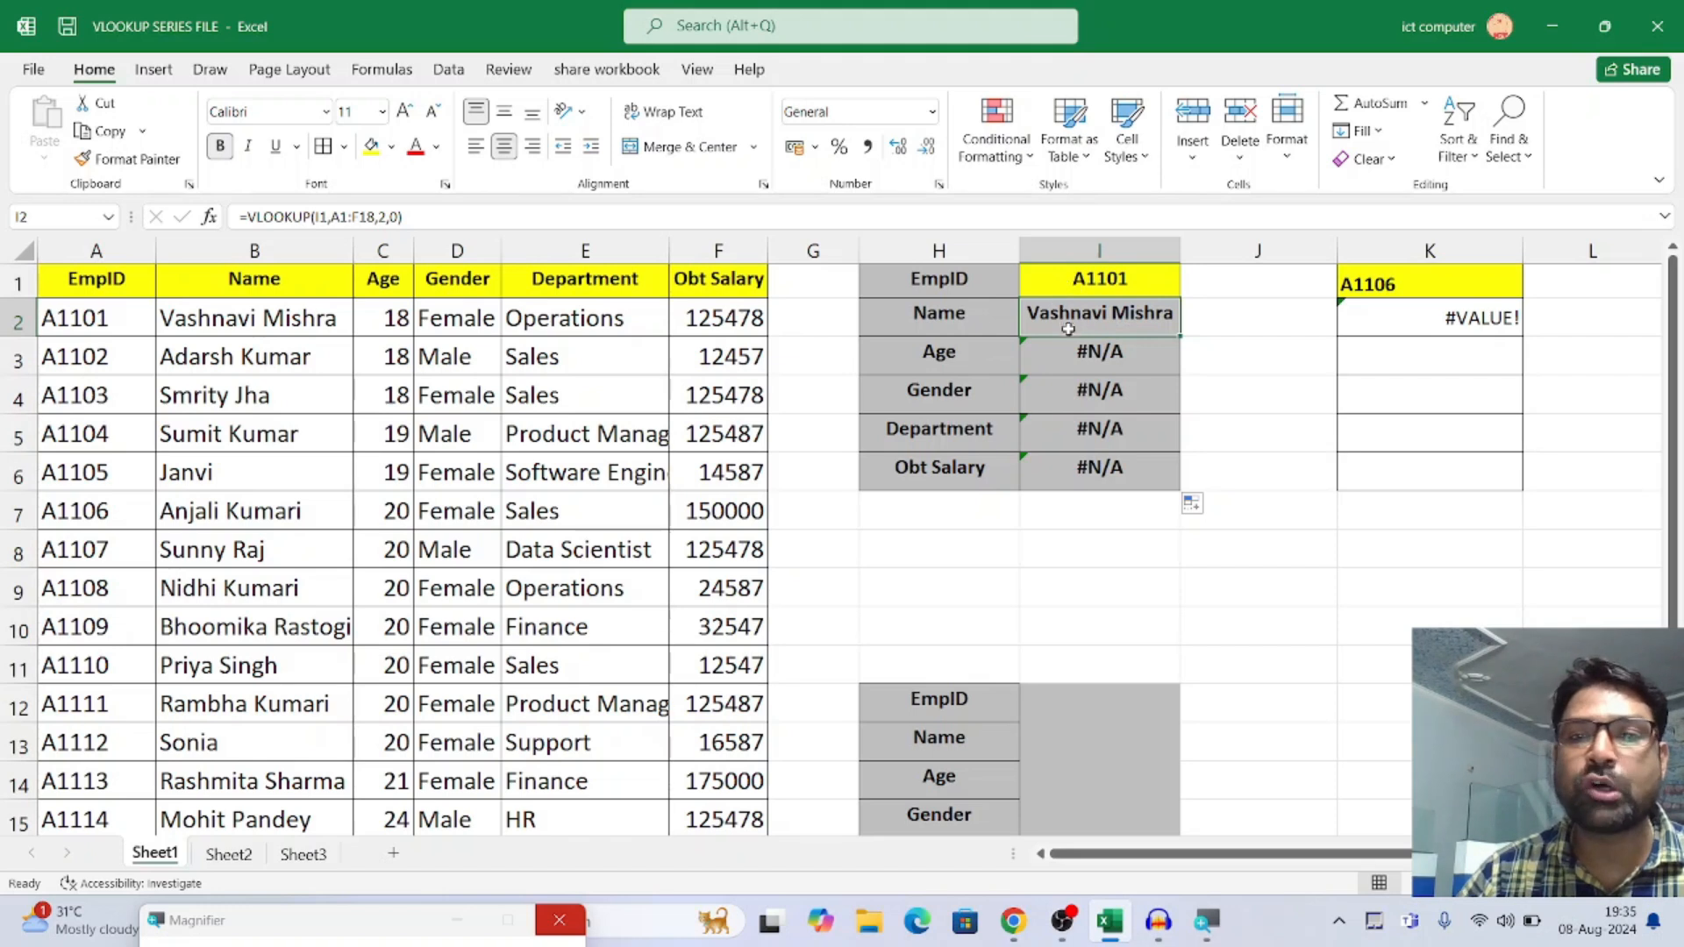
{"action": "left_click", "coordinate": [327, 217]}
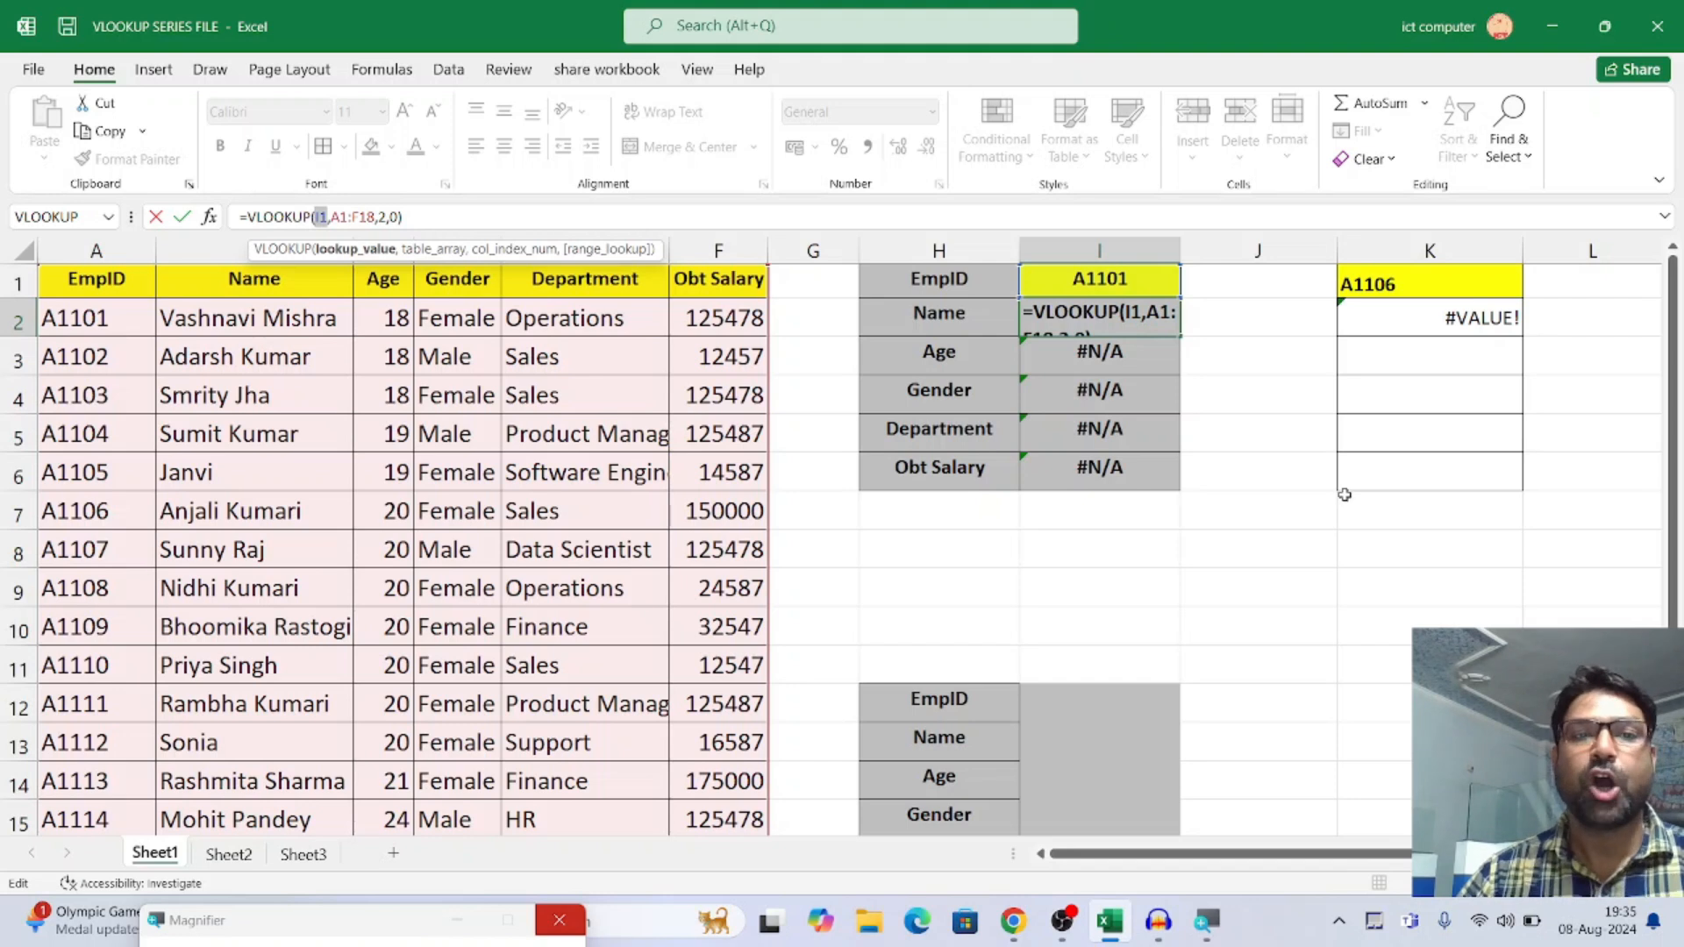
{"action": "key", "text": "F4"}
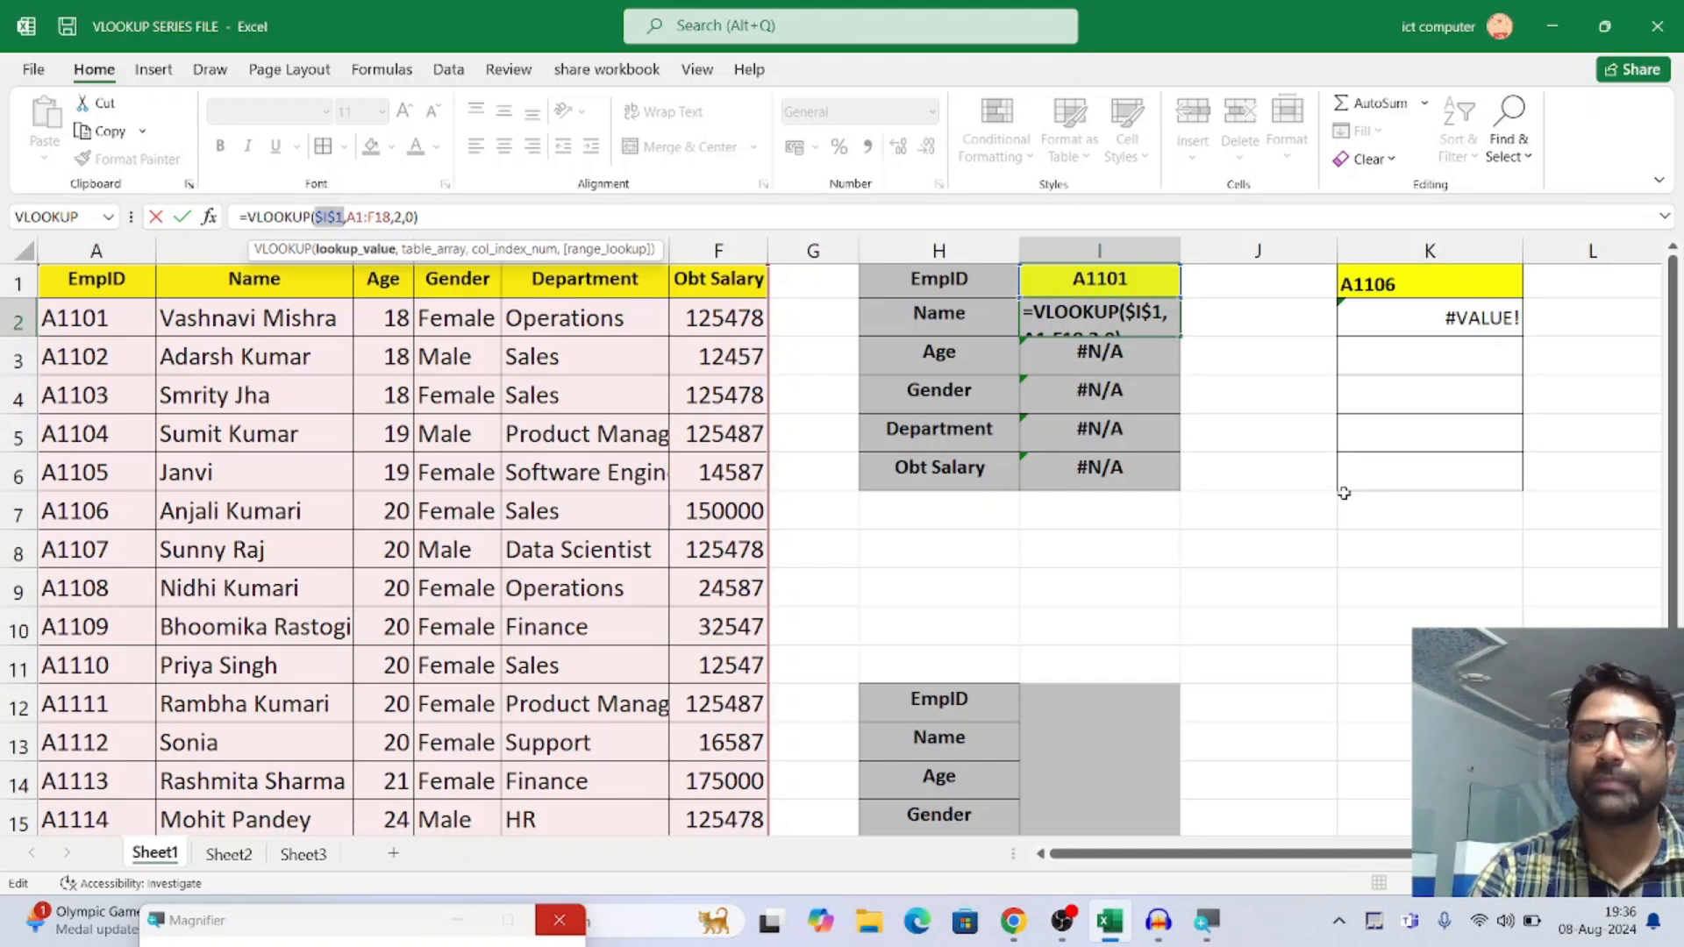
{"action": "key", "text": "ctrl+Return"}
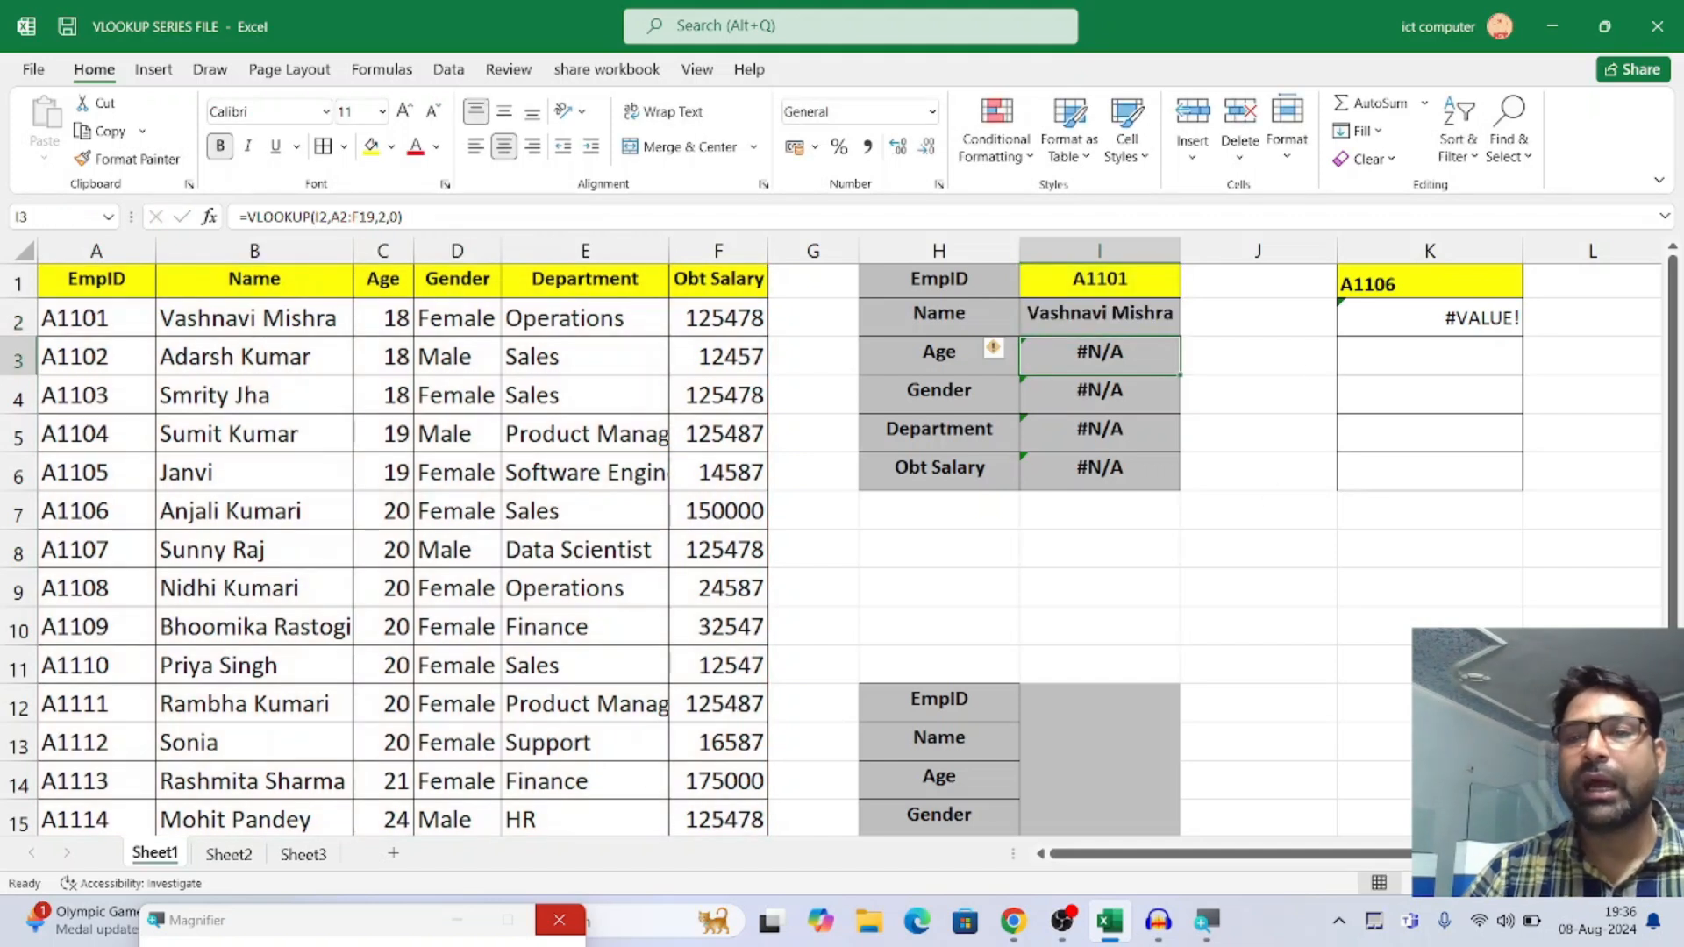
Refill the formula with the locked lookup value from I2 down through I6 and check the formula in I3
{"action": "left_click_drag", "start_coordinate": [1180, 337], "coordinate": [1186, 484]}
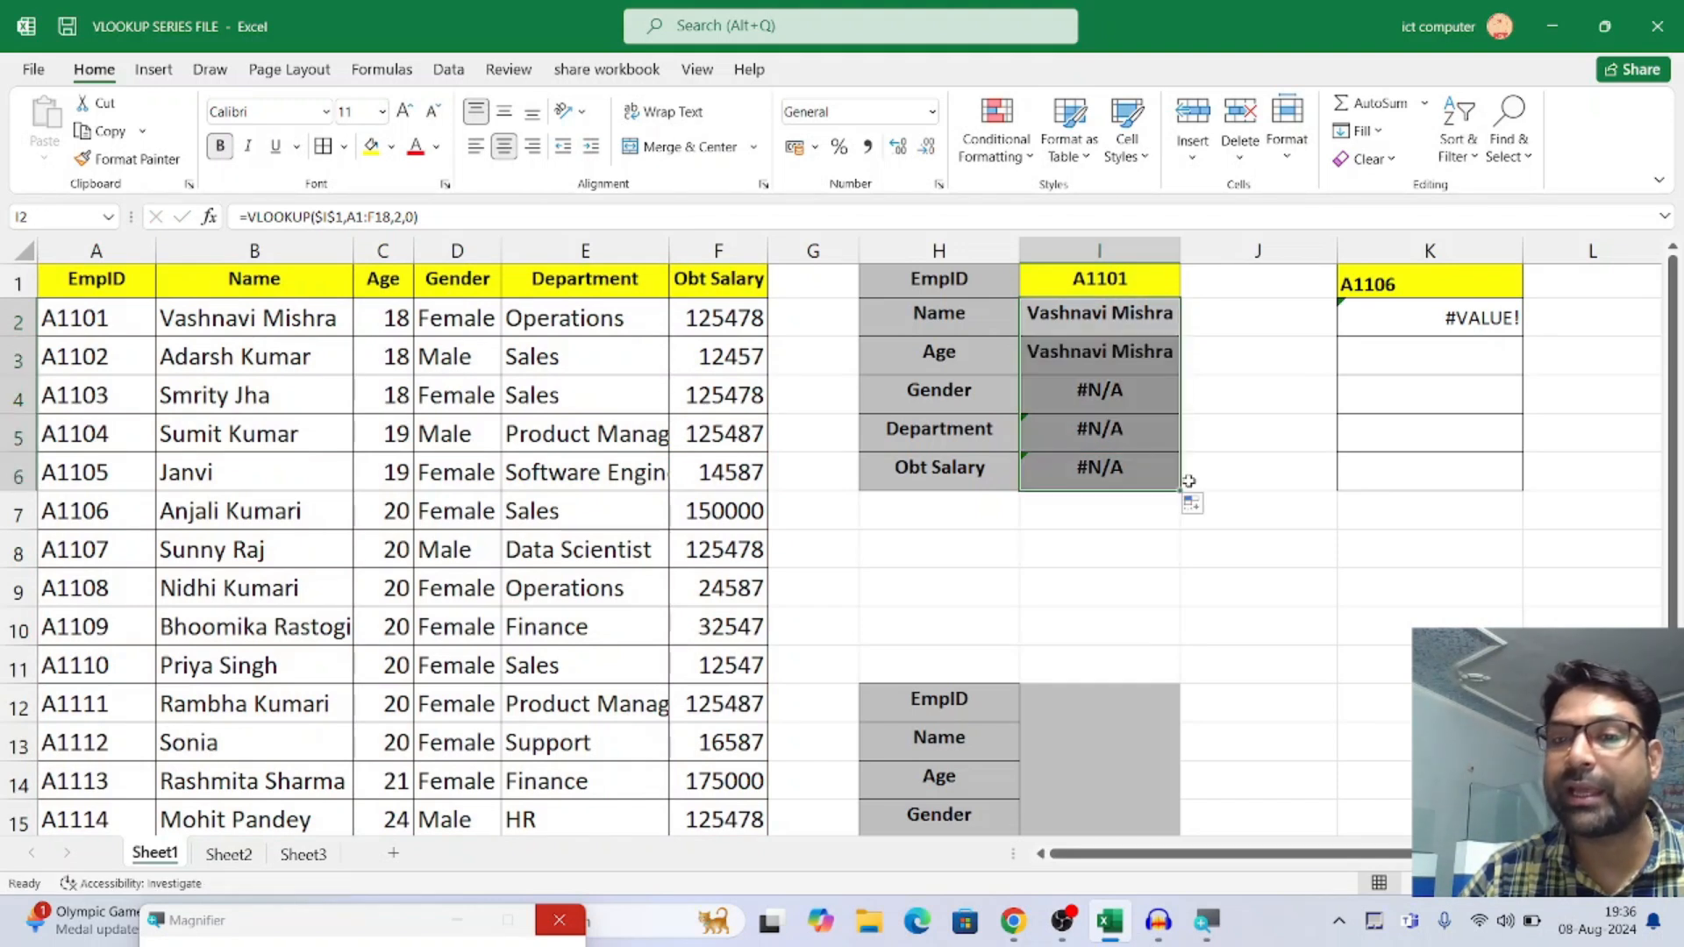
{"action": "left_click", "coordinate": [1129, 363]}
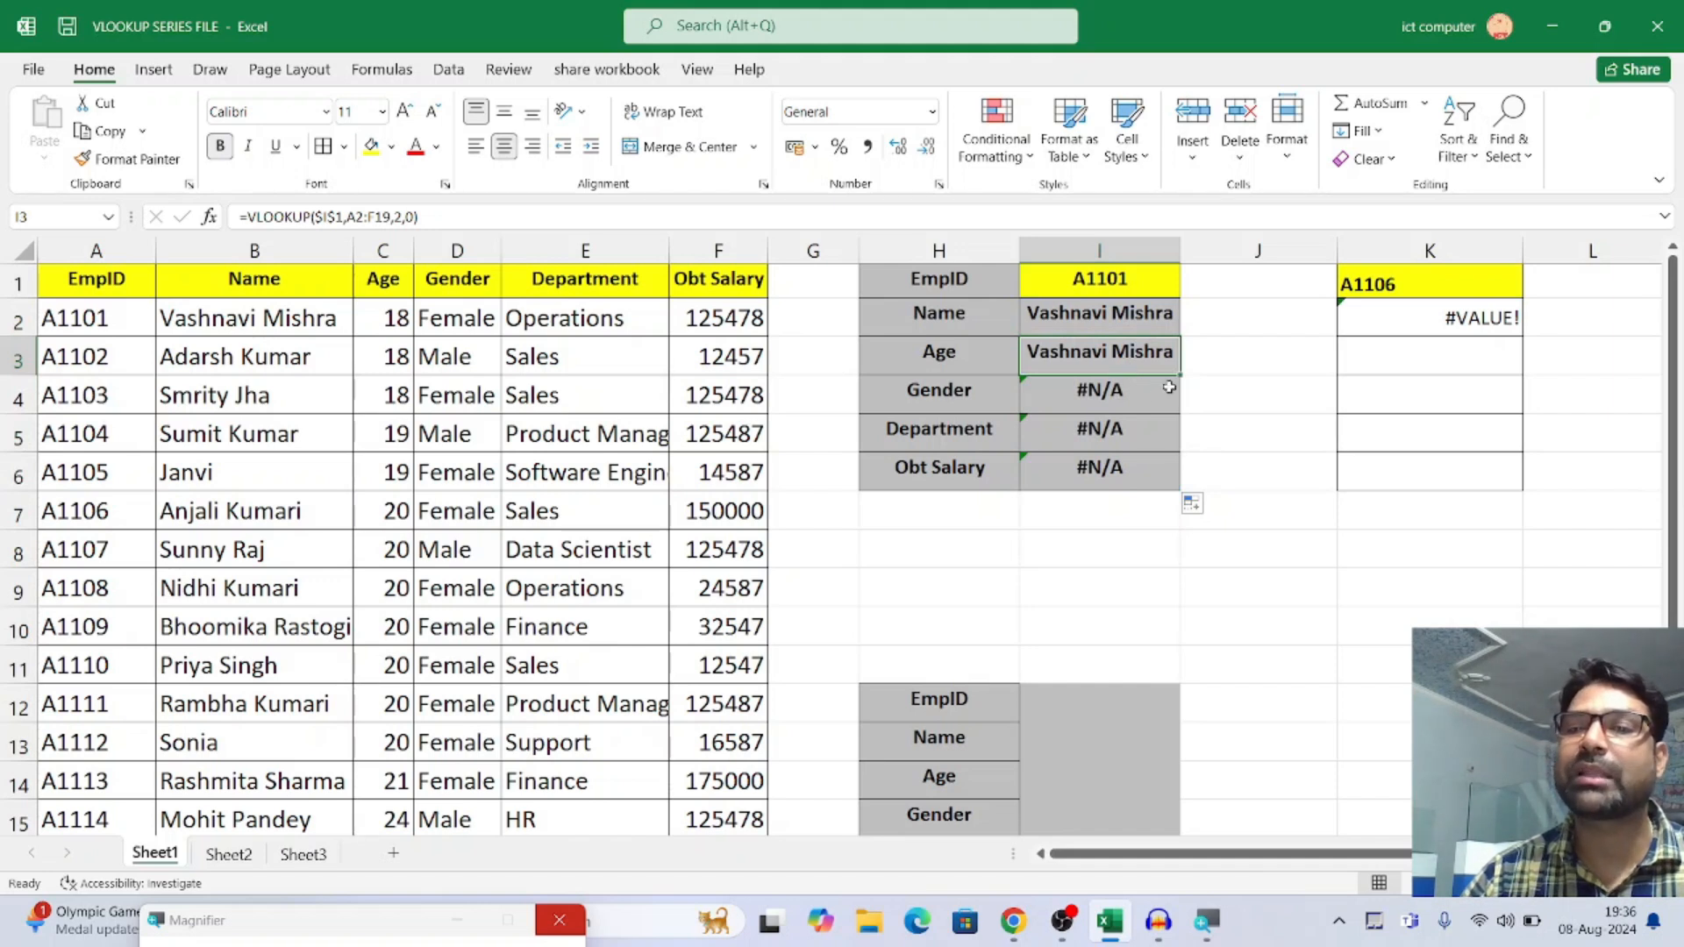
{"action": "left_click_drag", "start_coordinate": [1180, 376], "coordinate": [1148, 356]}
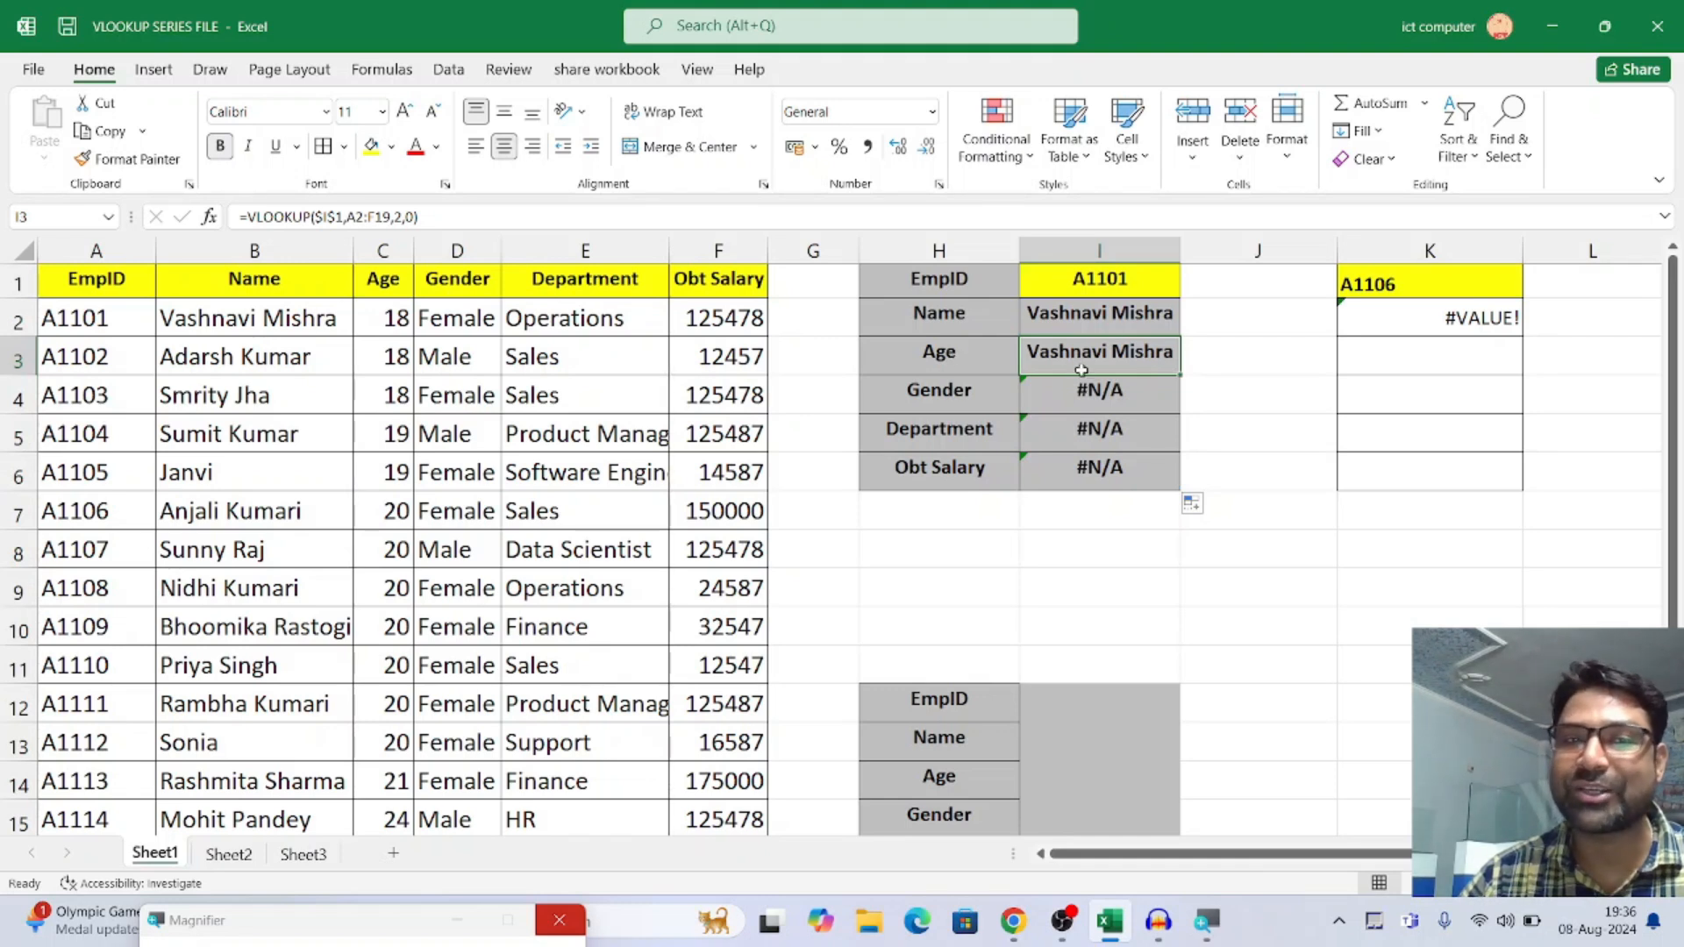
Make the table array in I2's VLOOKUP formula an absolute reference, $A$1:$F$18, and enter the formula
{"action": "left_click", "coordinate": [1099, 312]}
{"action": "left_click_drag", "start_coordinate": [348, 216], "coordinate": [392, 216]}
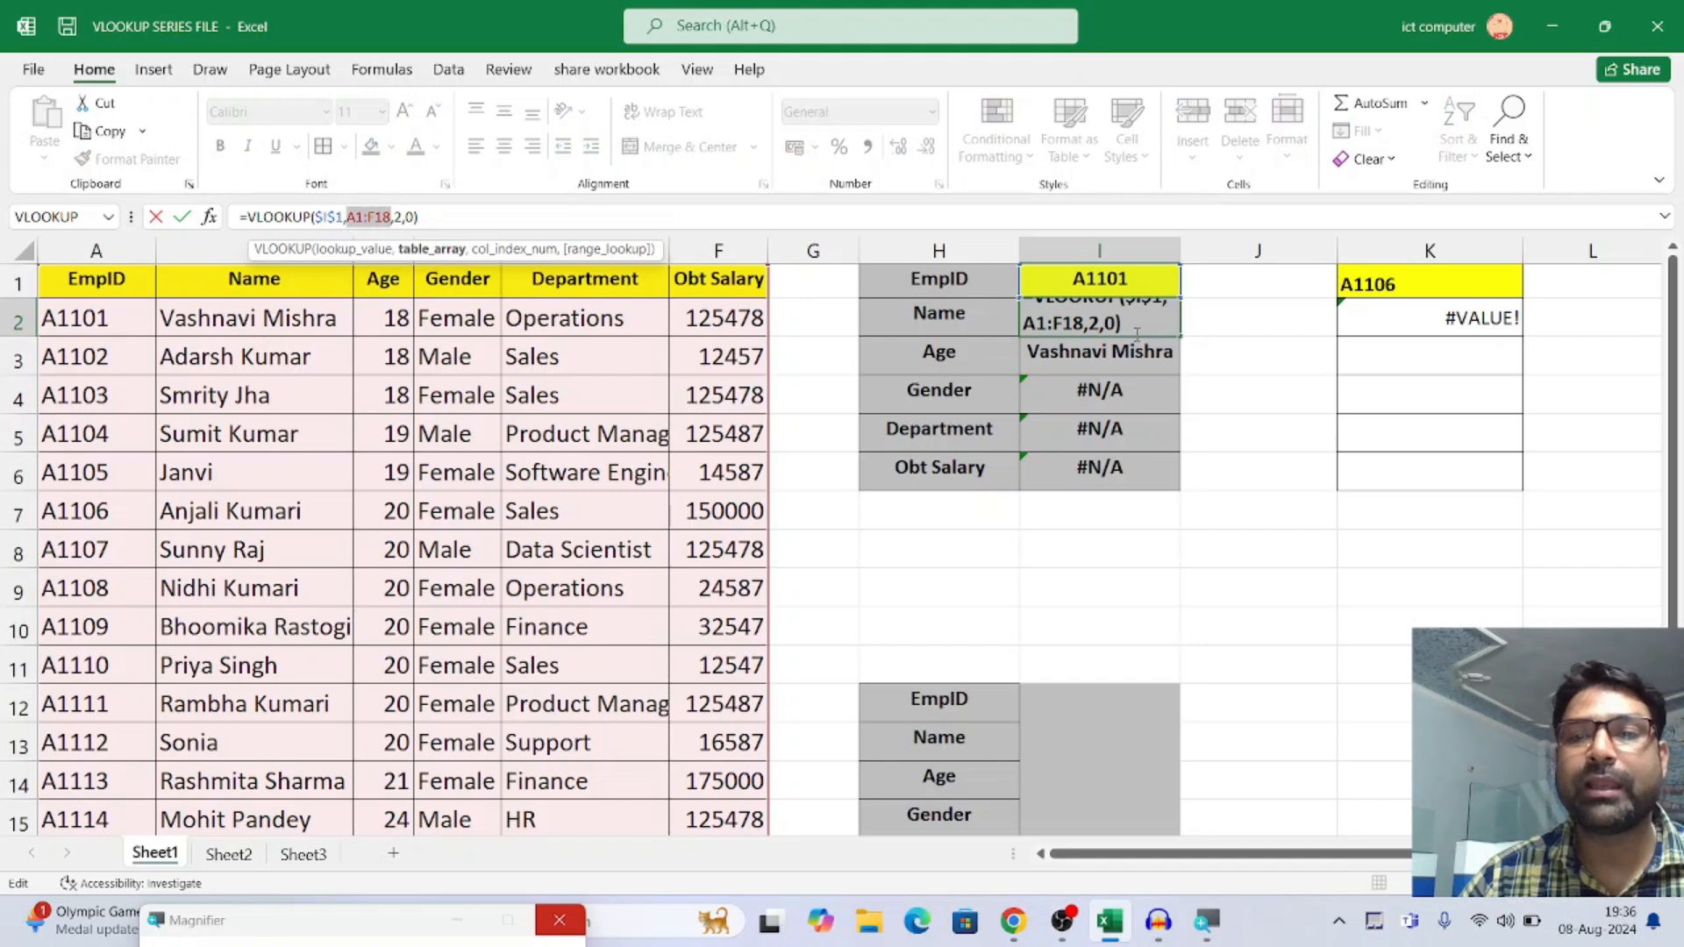
{"action": "key", "text": "Return"}
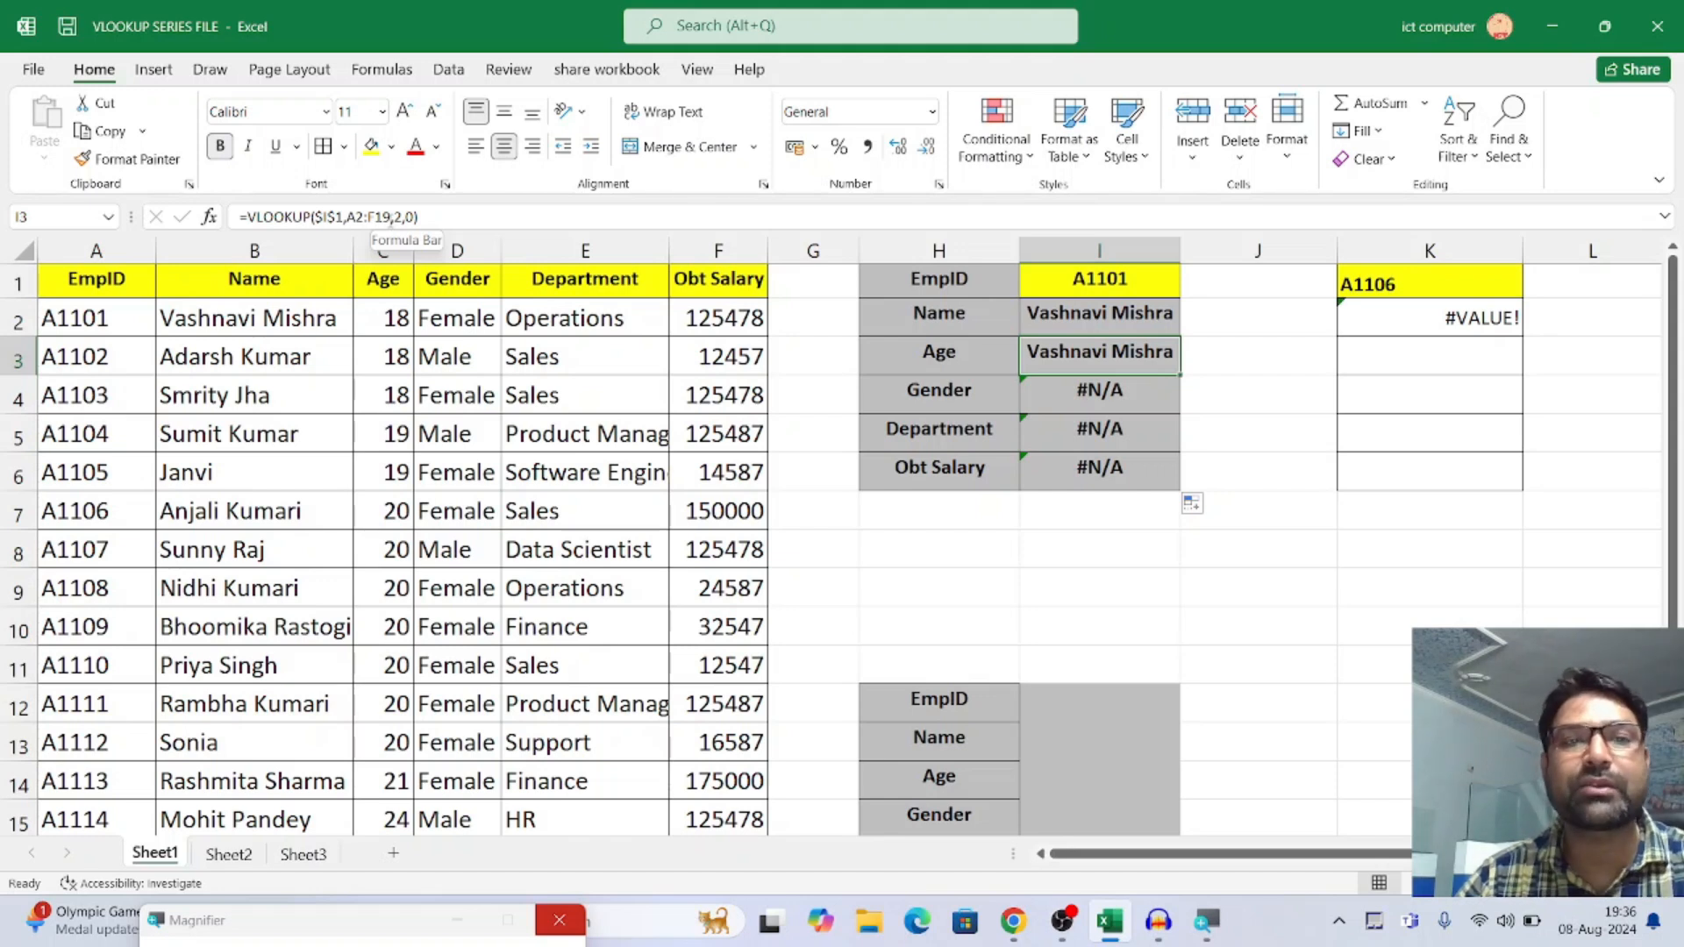
{"action": "left_click", "coordinate": [1081, 318]}
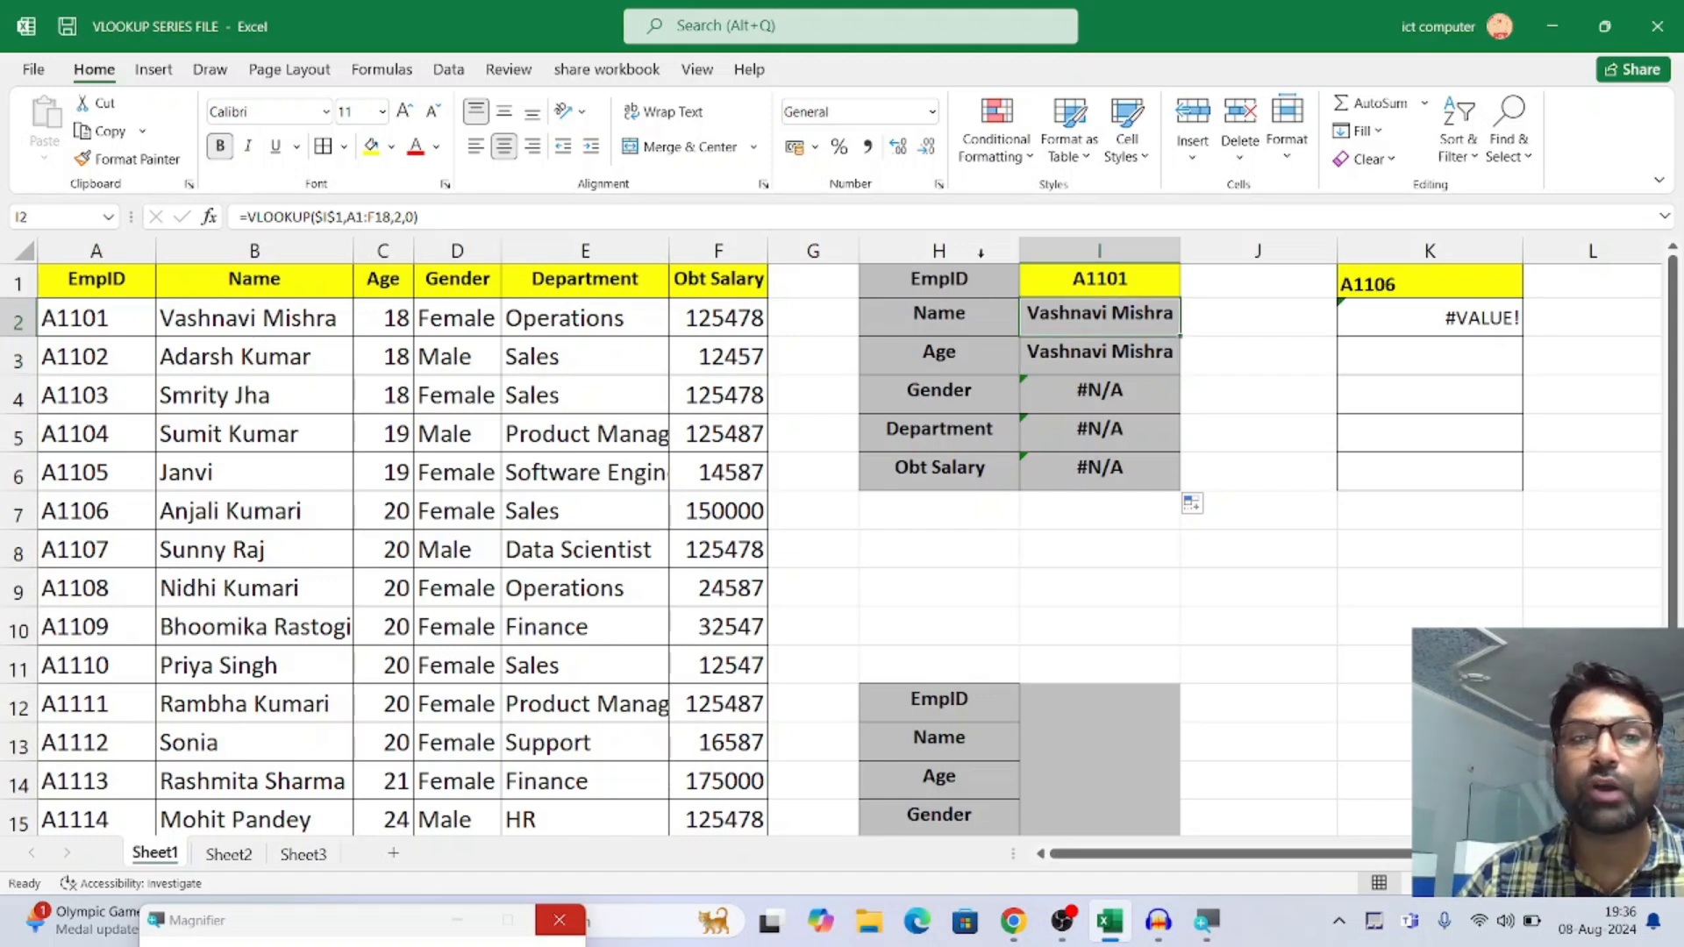
{"action": "left_click_drag", "start_coordinate": [349, 216], "coordinate": [399, 216]}
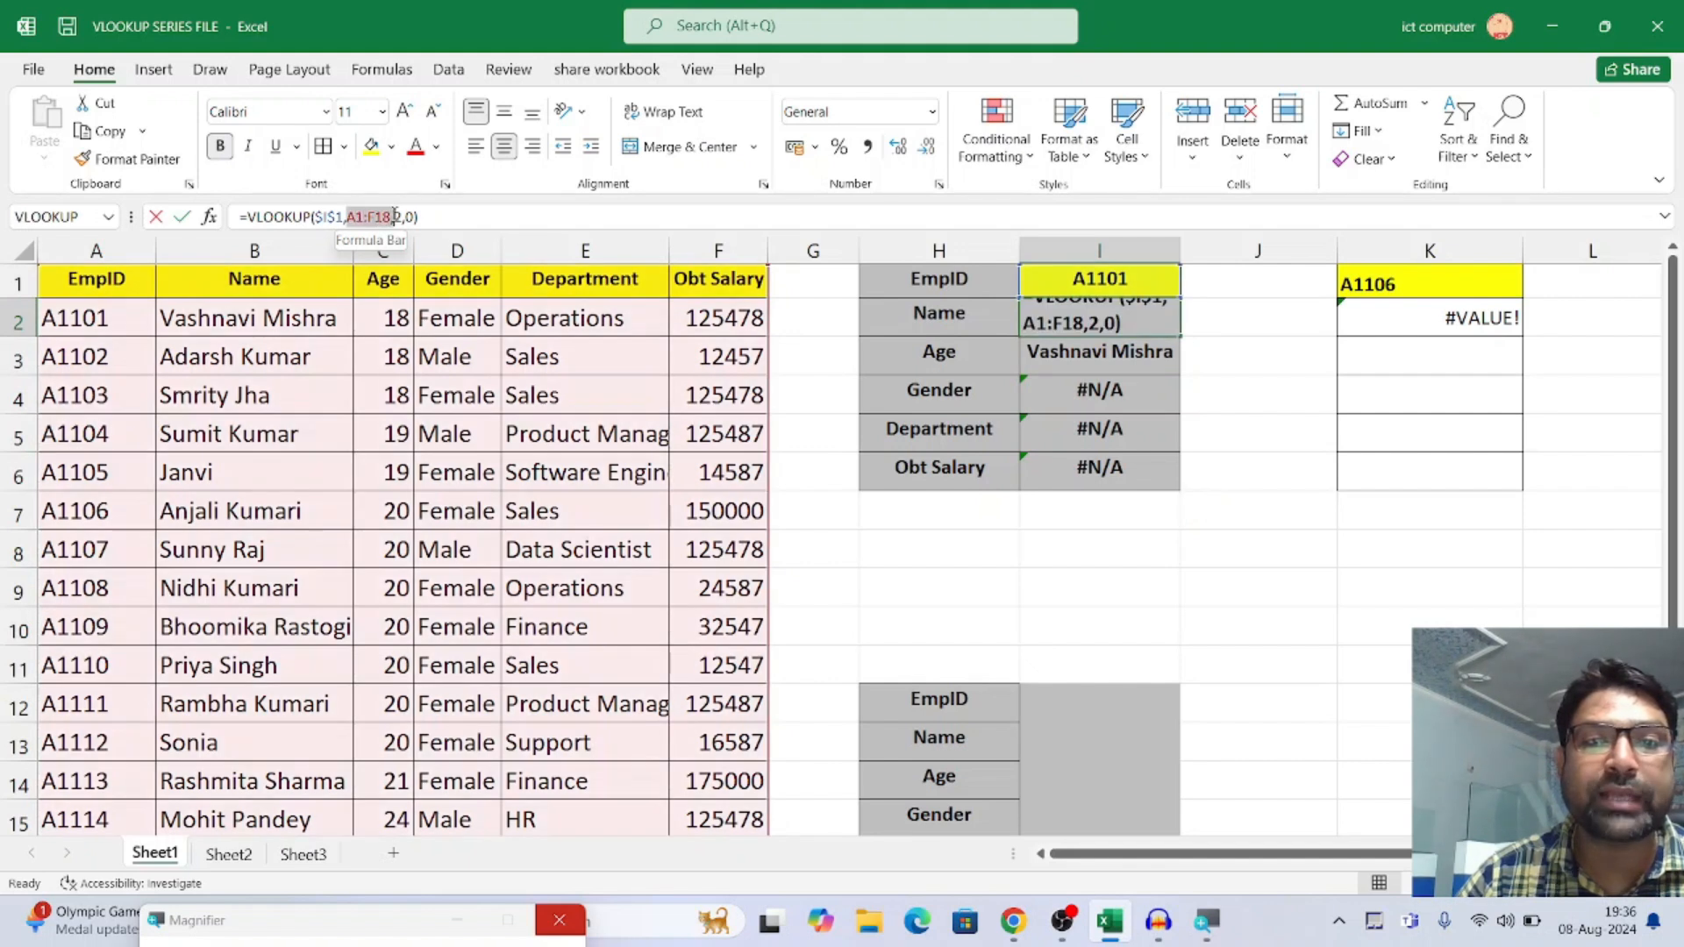
{"action": "key", "text": "shift+Left"}
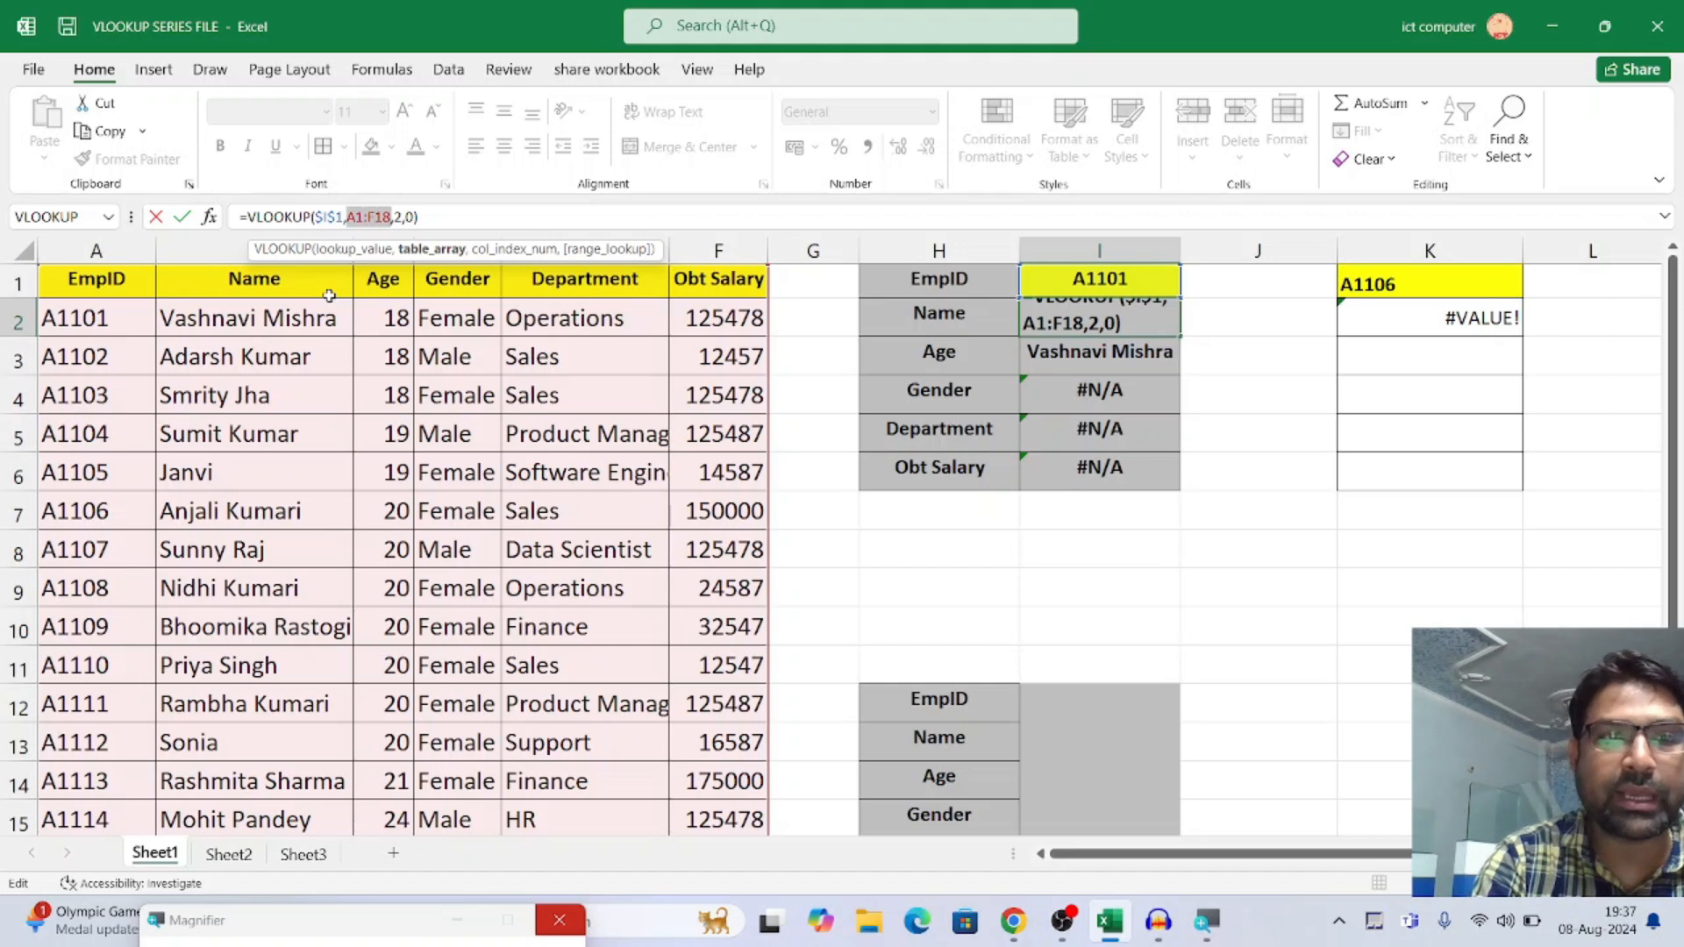
{"action": "key", "text": "F4"}
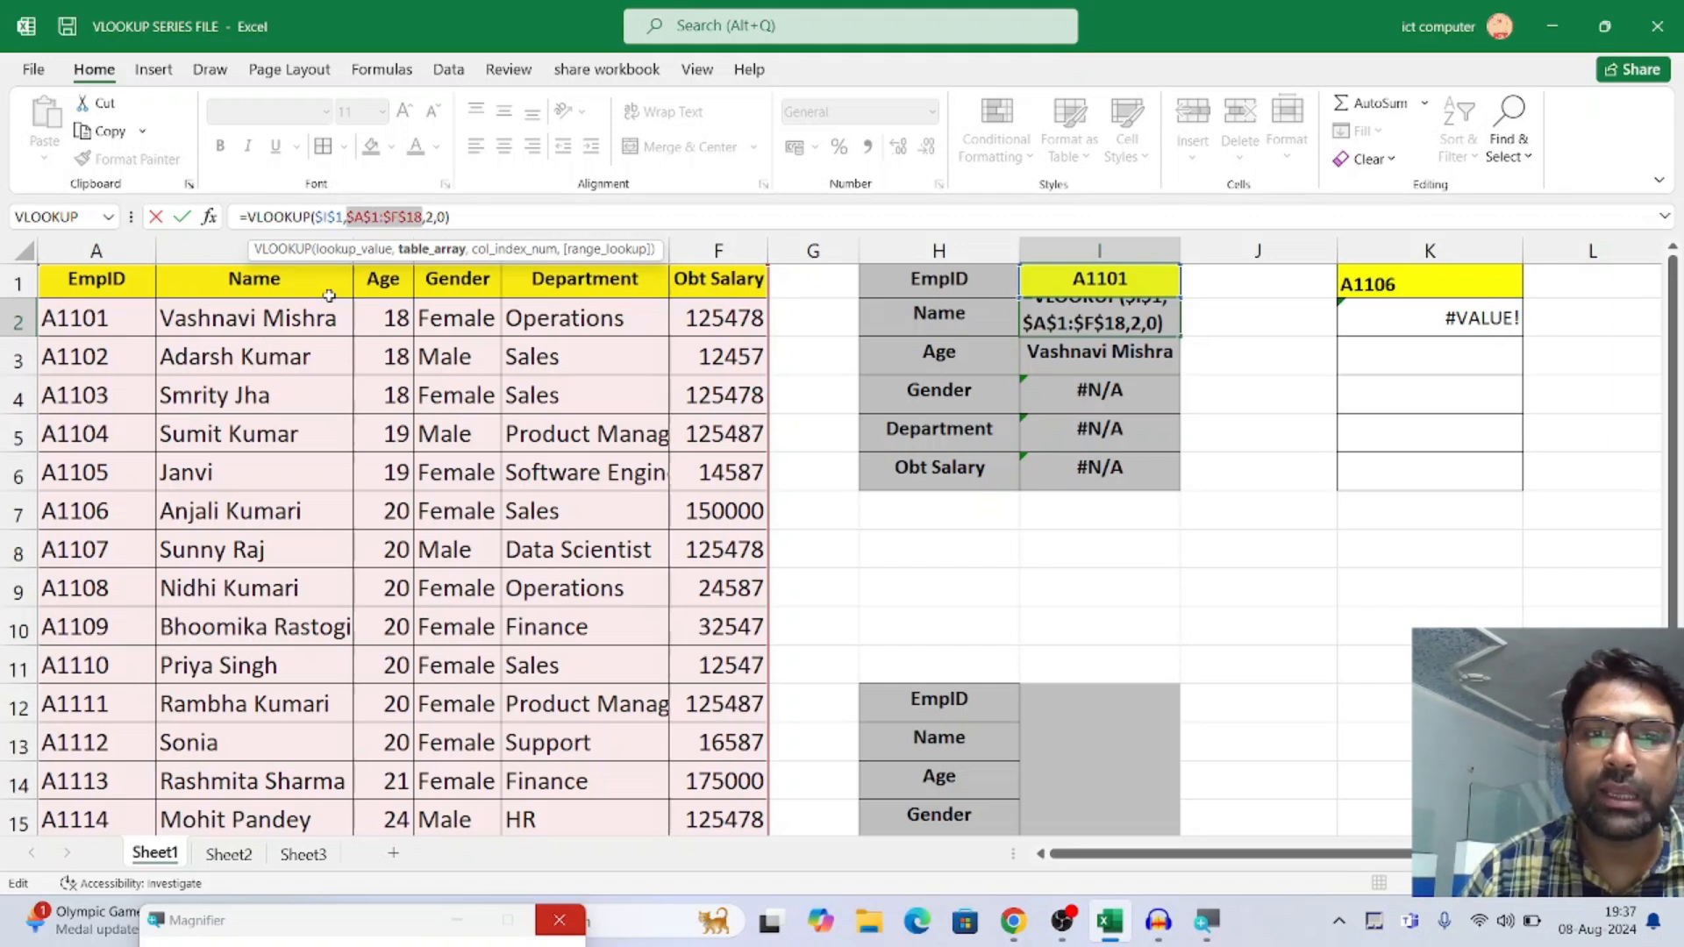
{"action": "key", "text": "Return"}
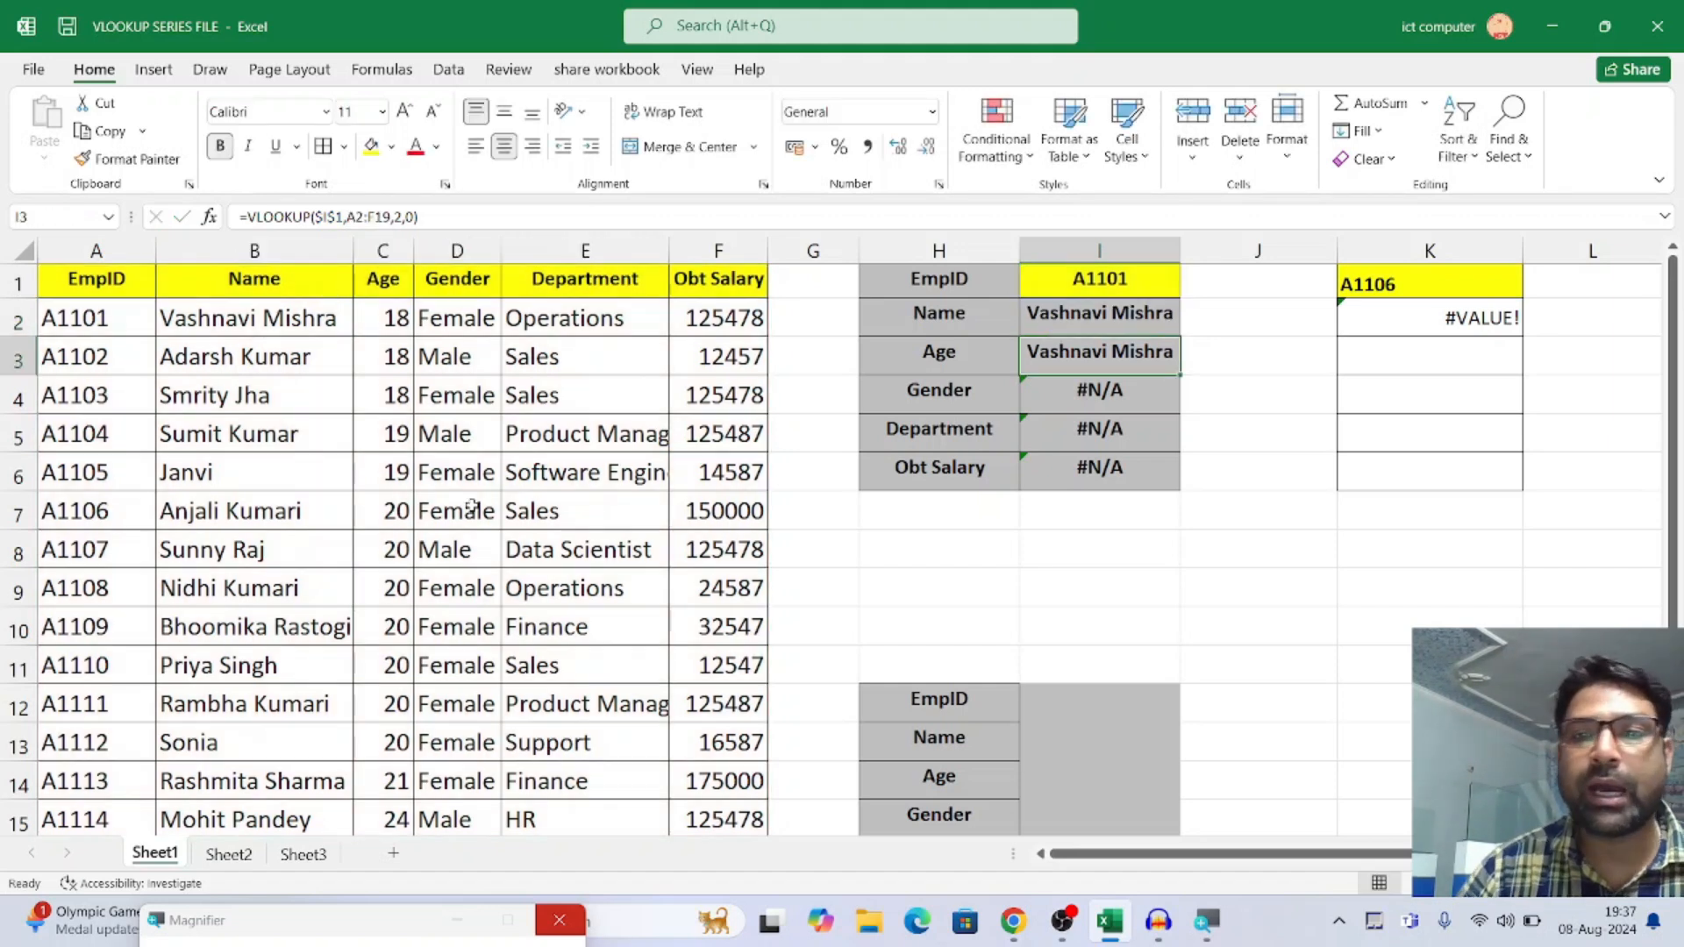
Refill the formula with the locked table array from I2 down through I6 and check the copied formulas
{"action": "left_click", "coordinate": [1125, 319]}
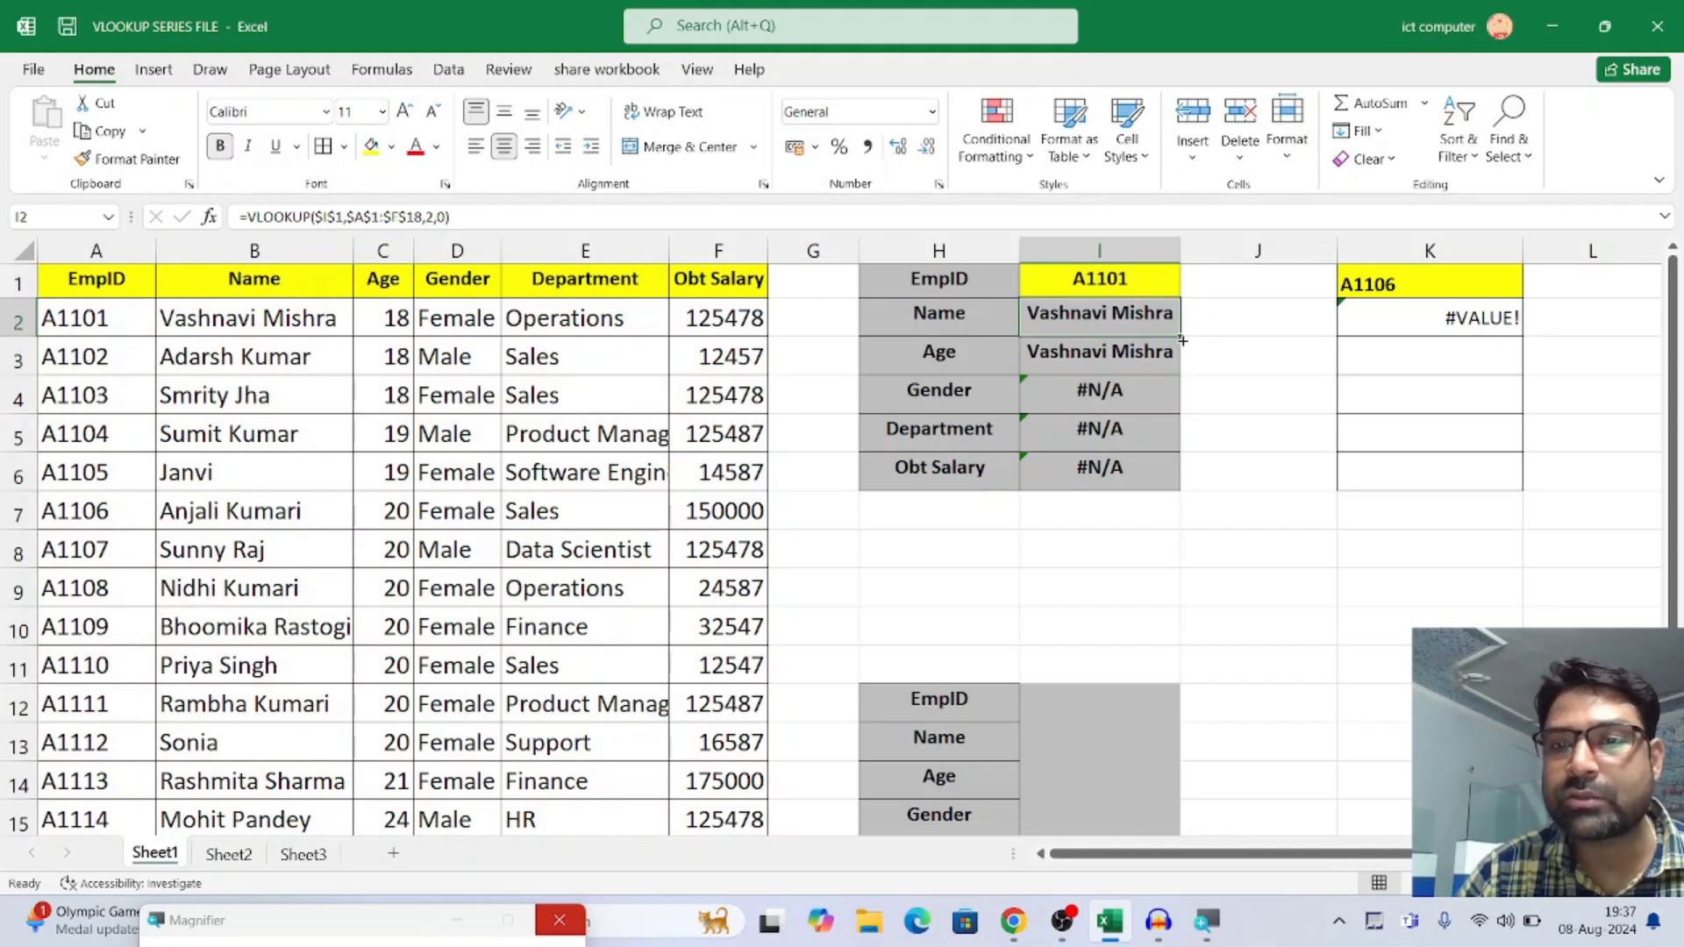
{"action": "left_click_drag", "start_coordinate": [1180, 336], "coordinate": [1158, 481]}
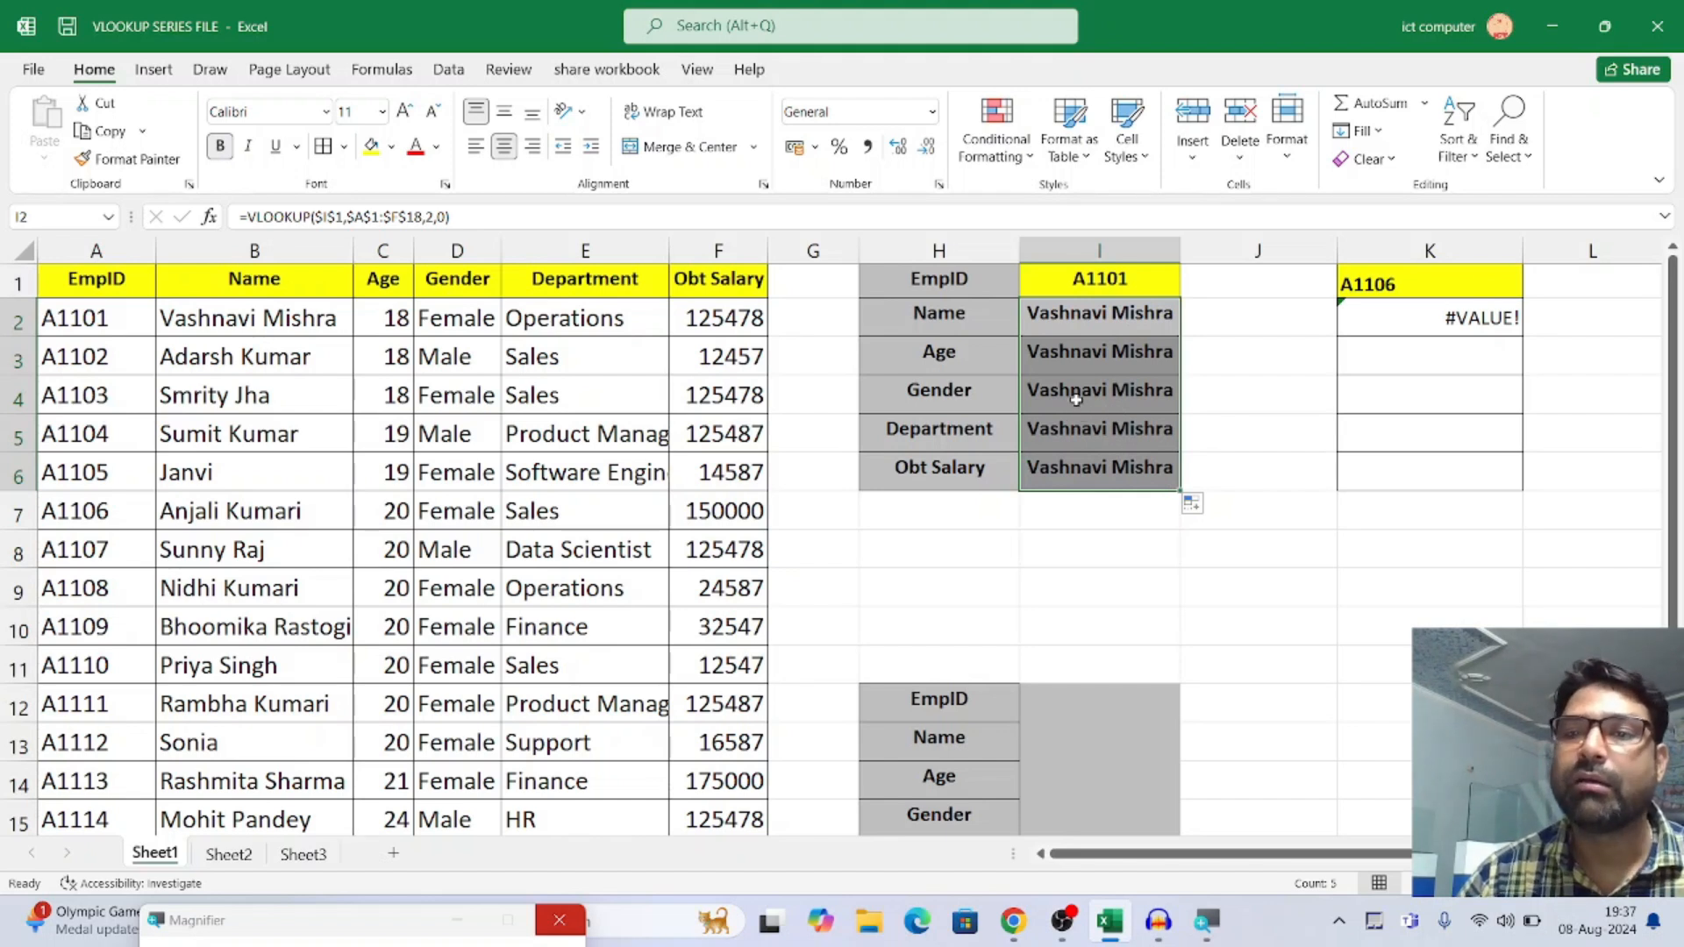
{"action": "left_click", "coordinate": [1107, 368]}
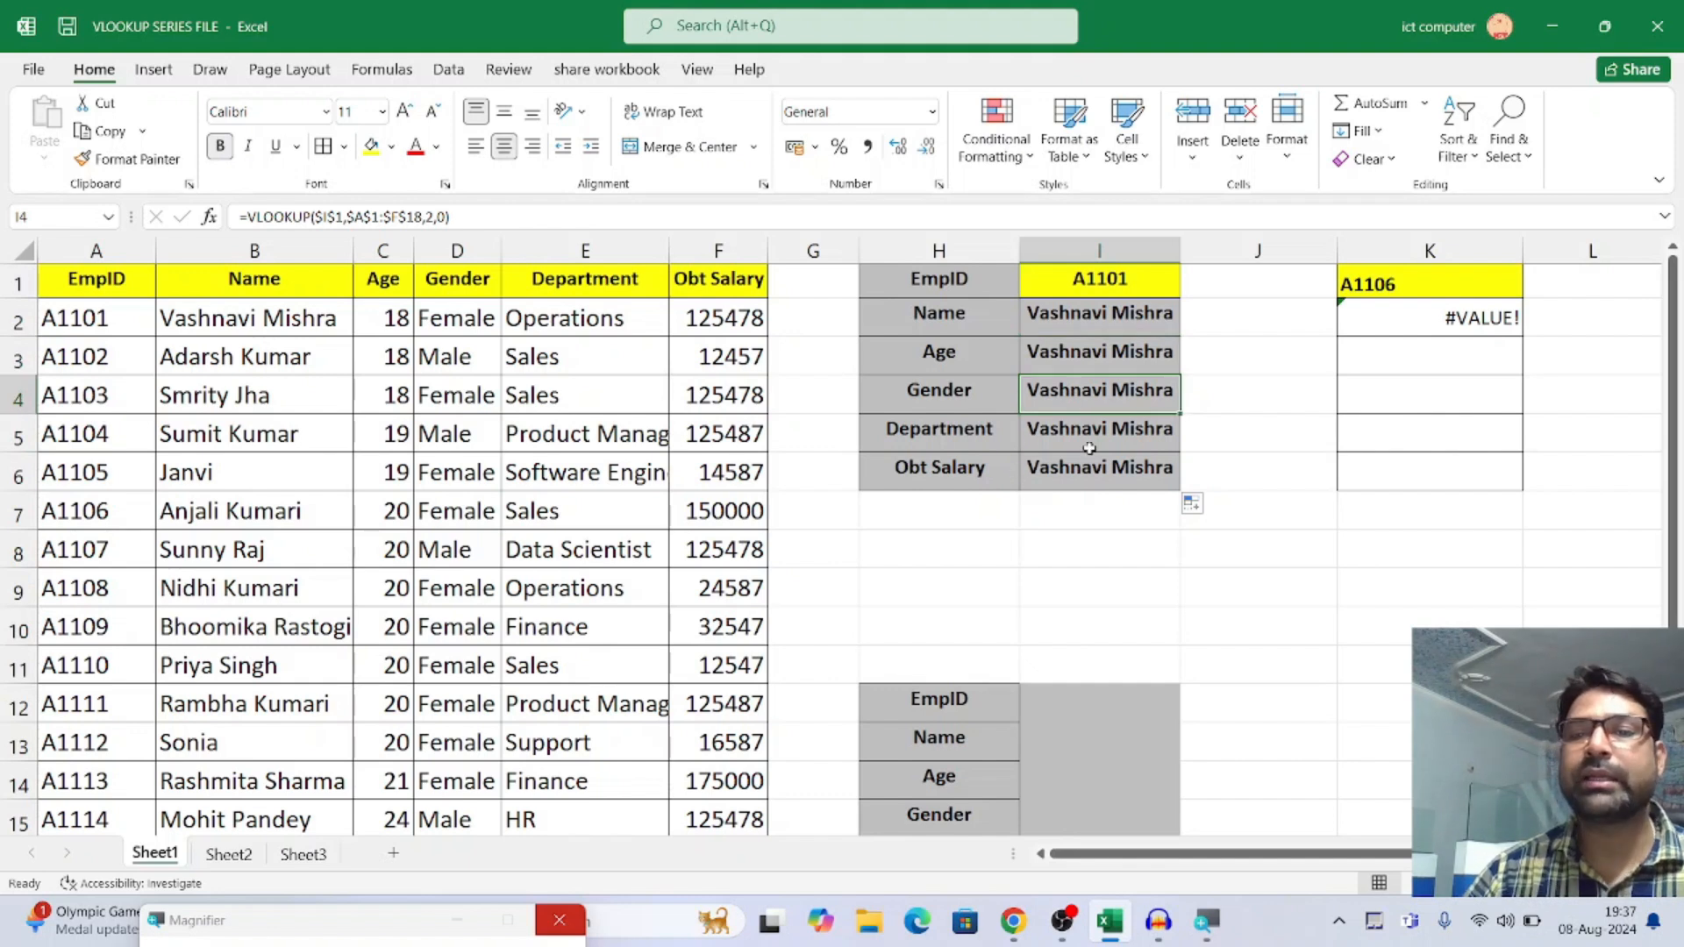
{"action": "left_click", "coordinate": [1094, 437]}
{"action": "left_click", "coordinate": [1084, 466]}
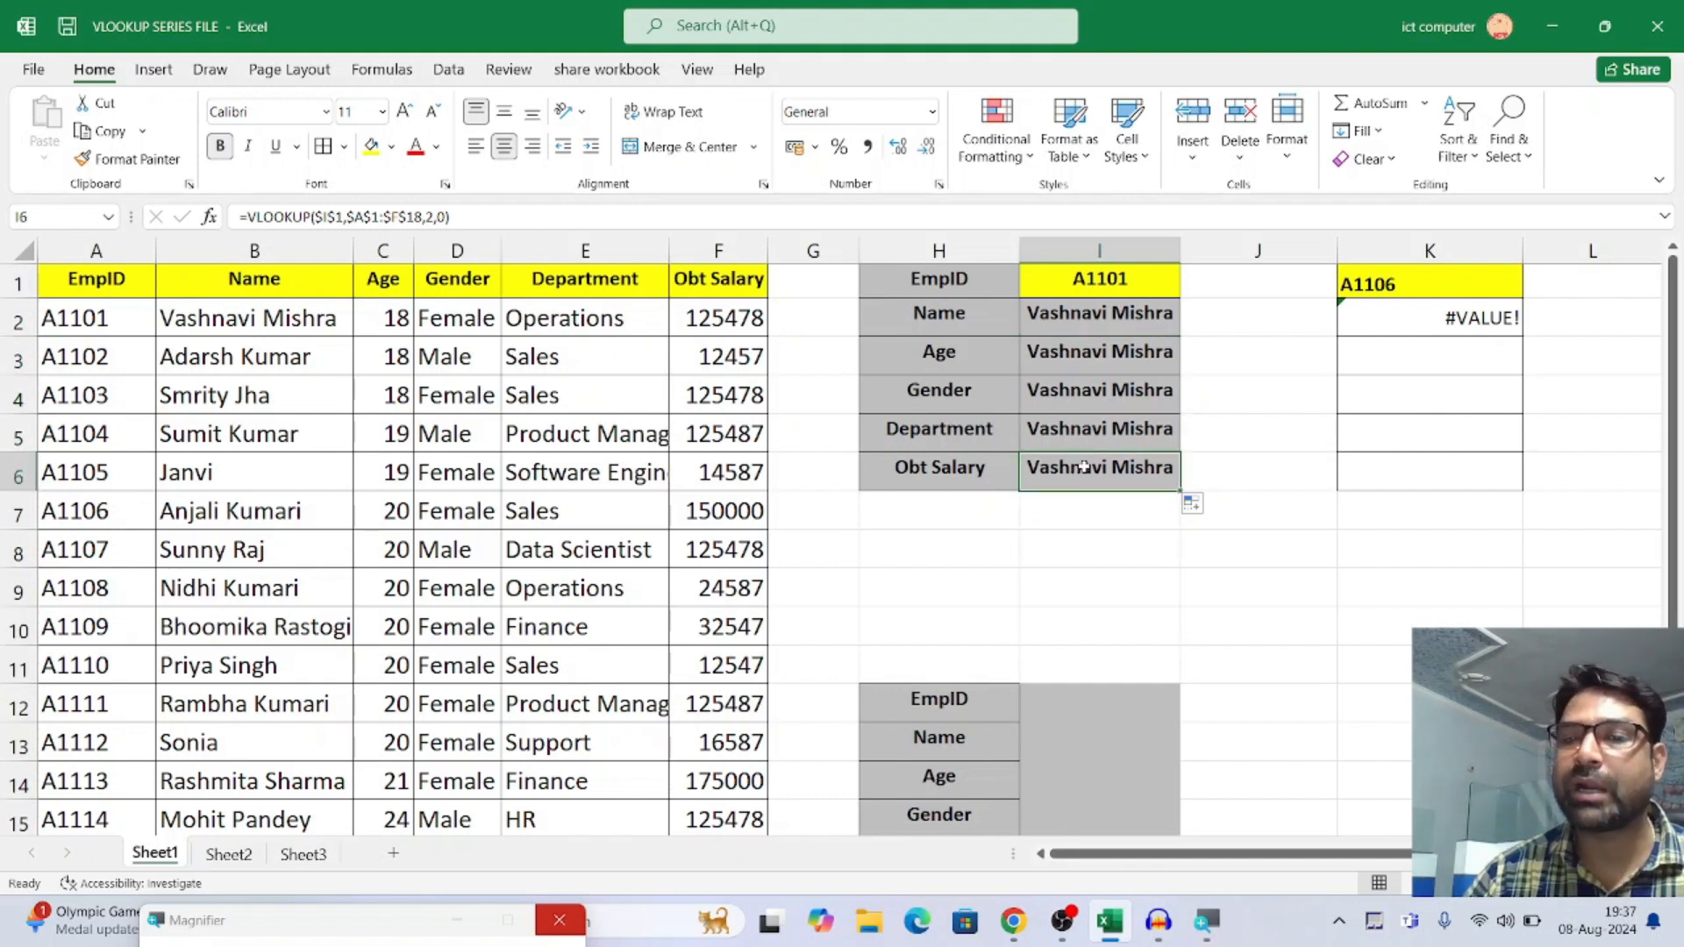
Compare the column index number in I2's formula with the one in the copied formulas in I3 through I6
{"action": "left_click", "coordinate": [1091, 312]}
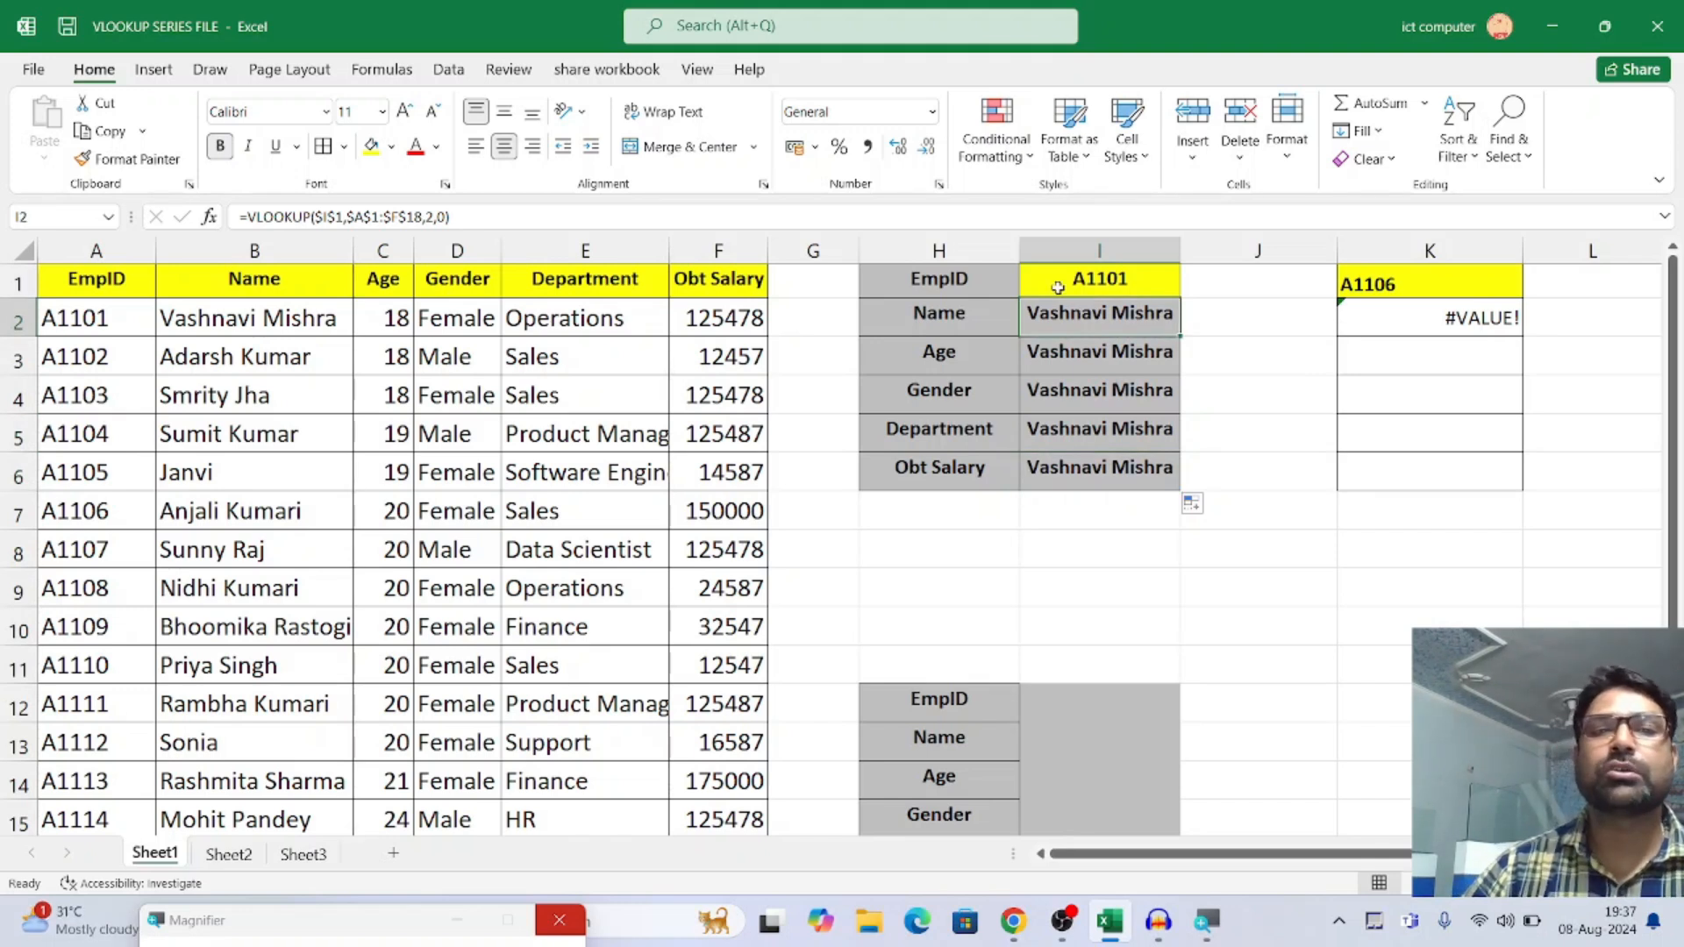
{"action": "left_click", "coordinate": [431, 217]}
{"action": "key", "text": "Escape"}
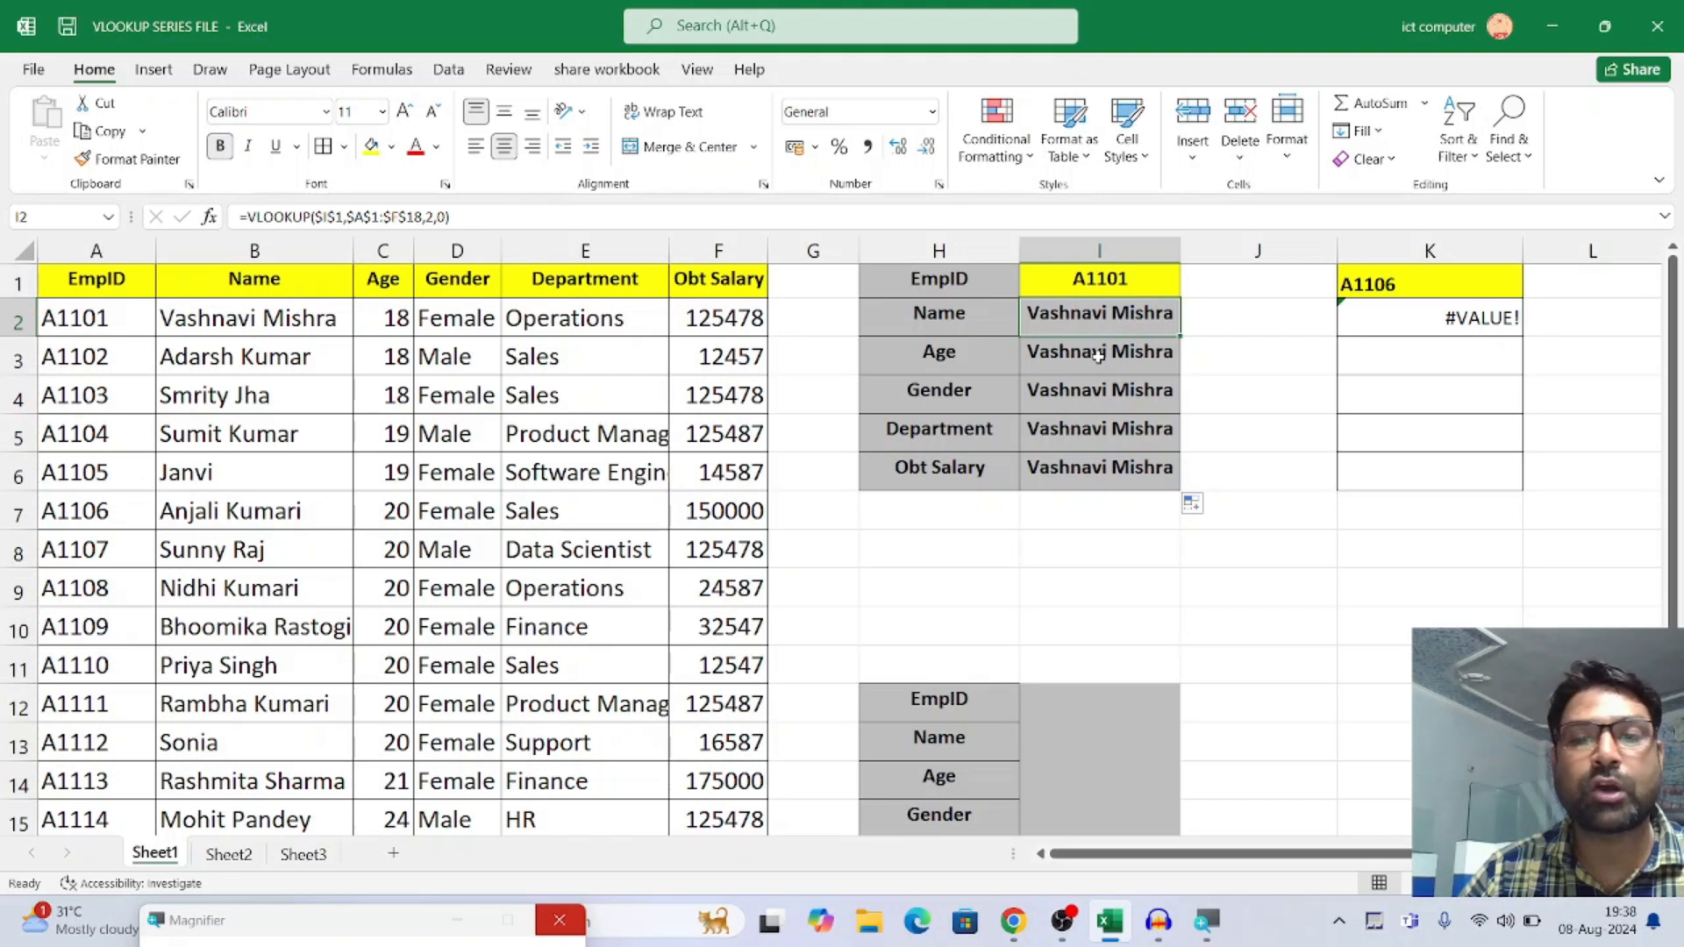
{"action": "left_click", "coordinate": [1098, 355]}
{"action": "left_click", "coordinate": [1082, 394]}
{"action": "left_click", "coordinate": [1076, 425]}
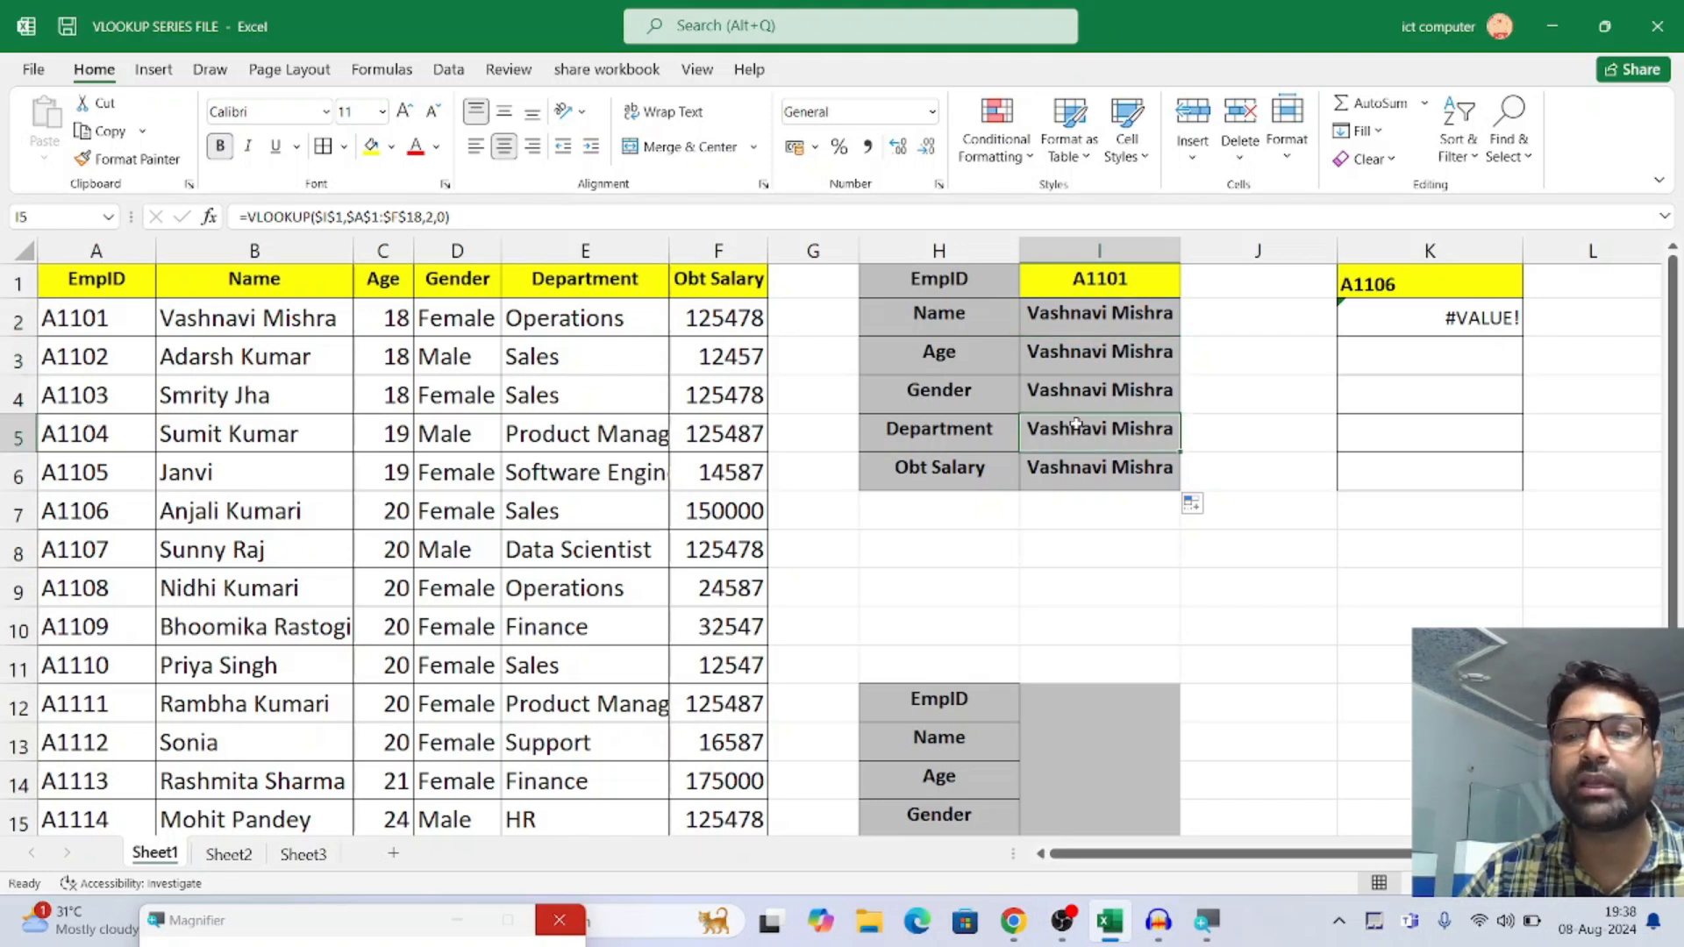
{"action": "left_click", "coordinate": [1064, 465]}
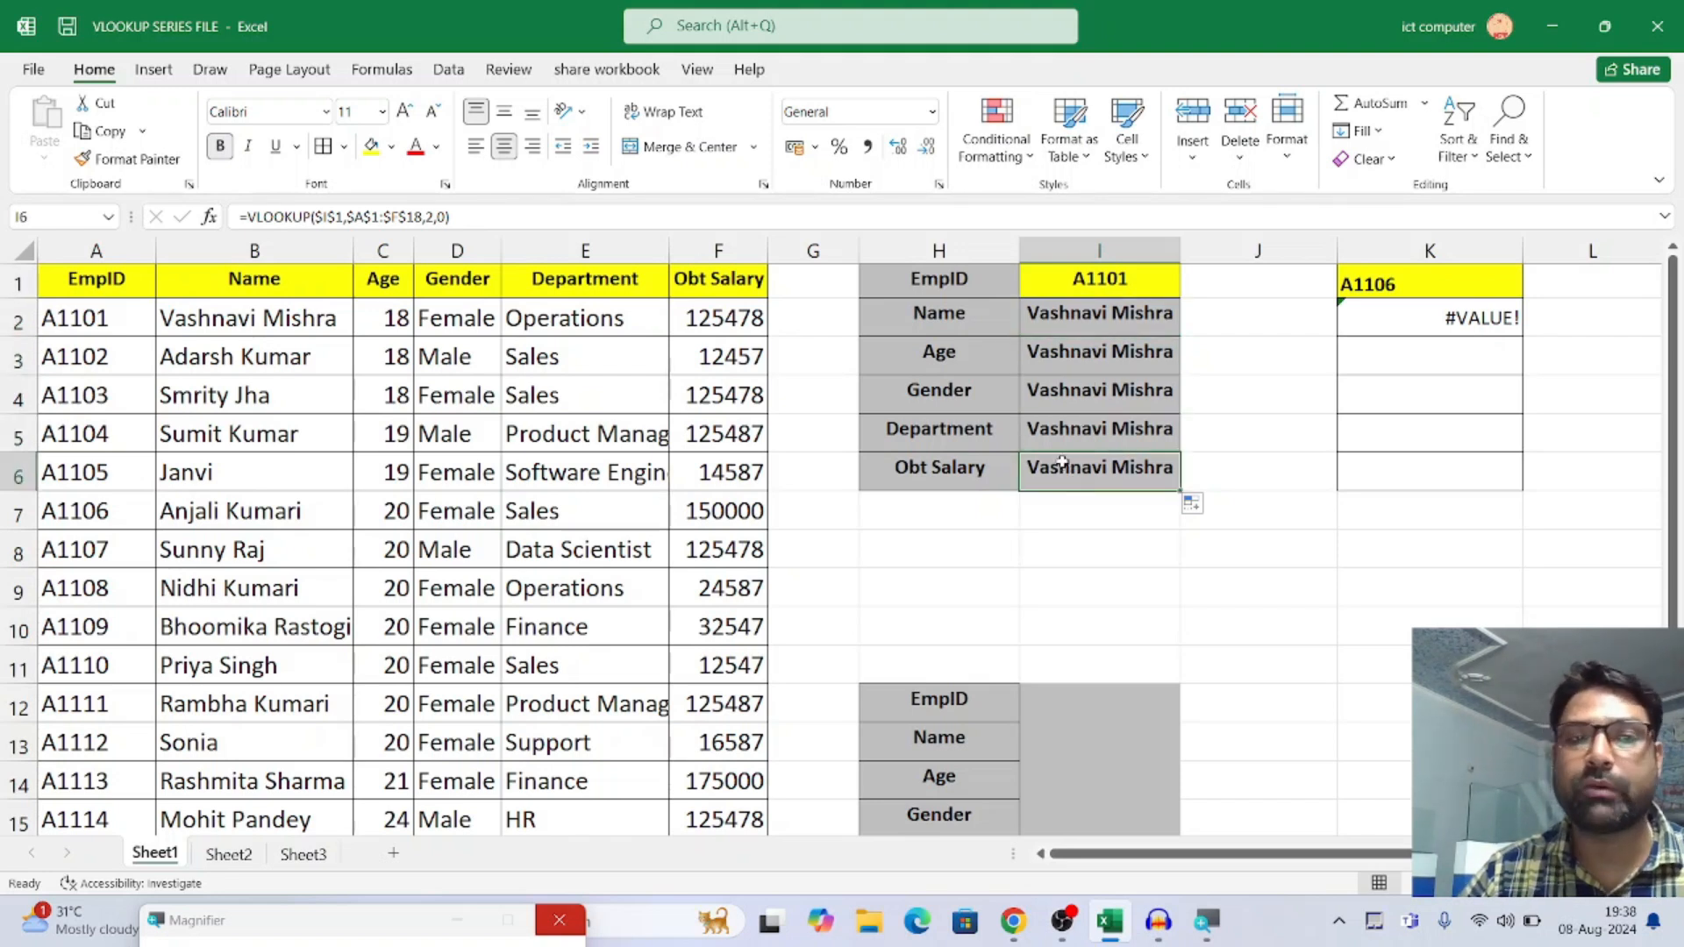
{"action": "left_click", "coordinate": [1081, 318]}
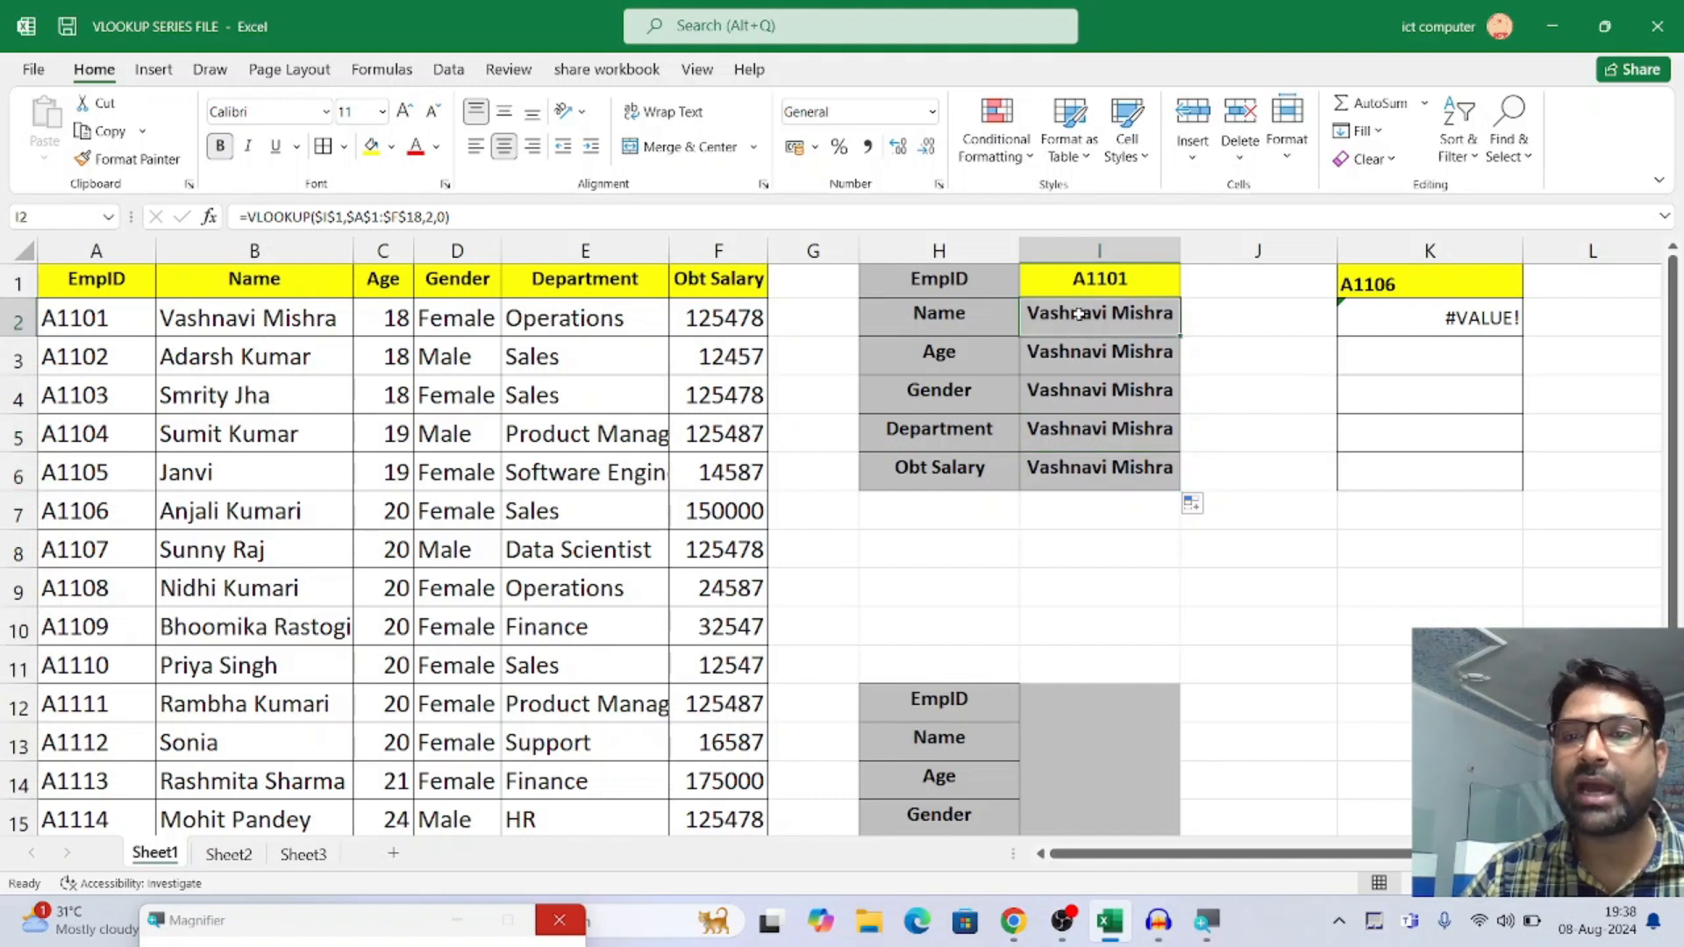
Set the column index number in I3's VLOOKUP formula to 3 for the Age row
{"action": "left_click", "coordinate": [1072, 362]}
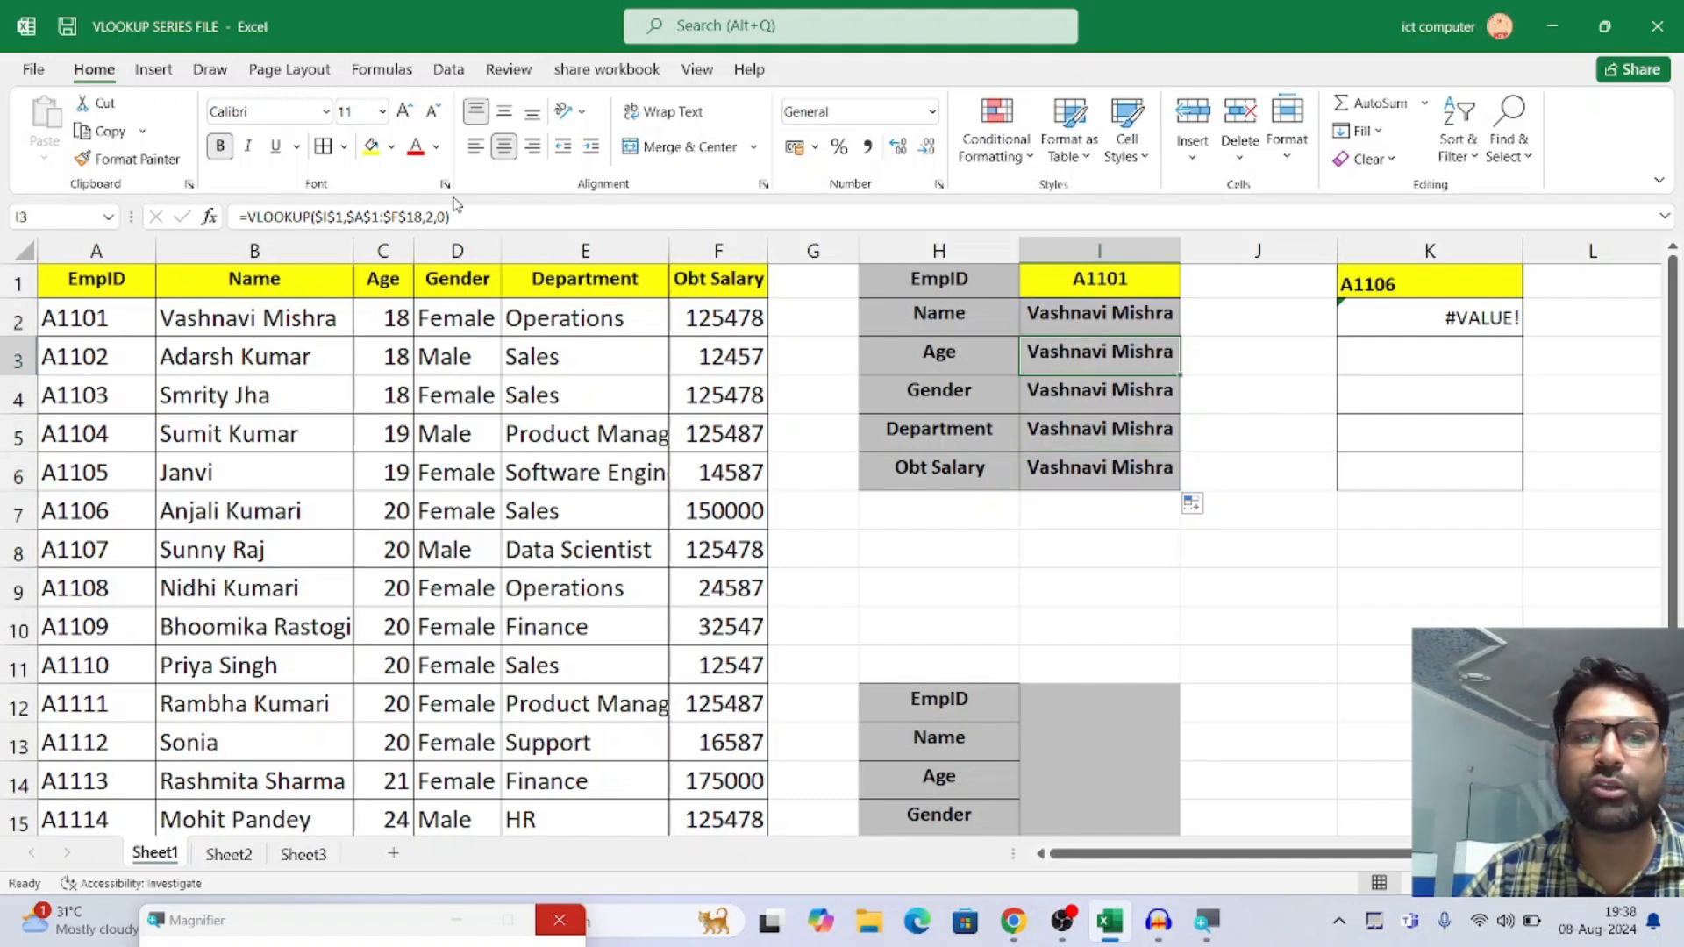
{"action": "left_click", "coordinate": [435, 217]}
{"action": "key", "text": "BackSpace"}
{"action": "type", "text": "3"}
{"action": "key", "text": "Return"}
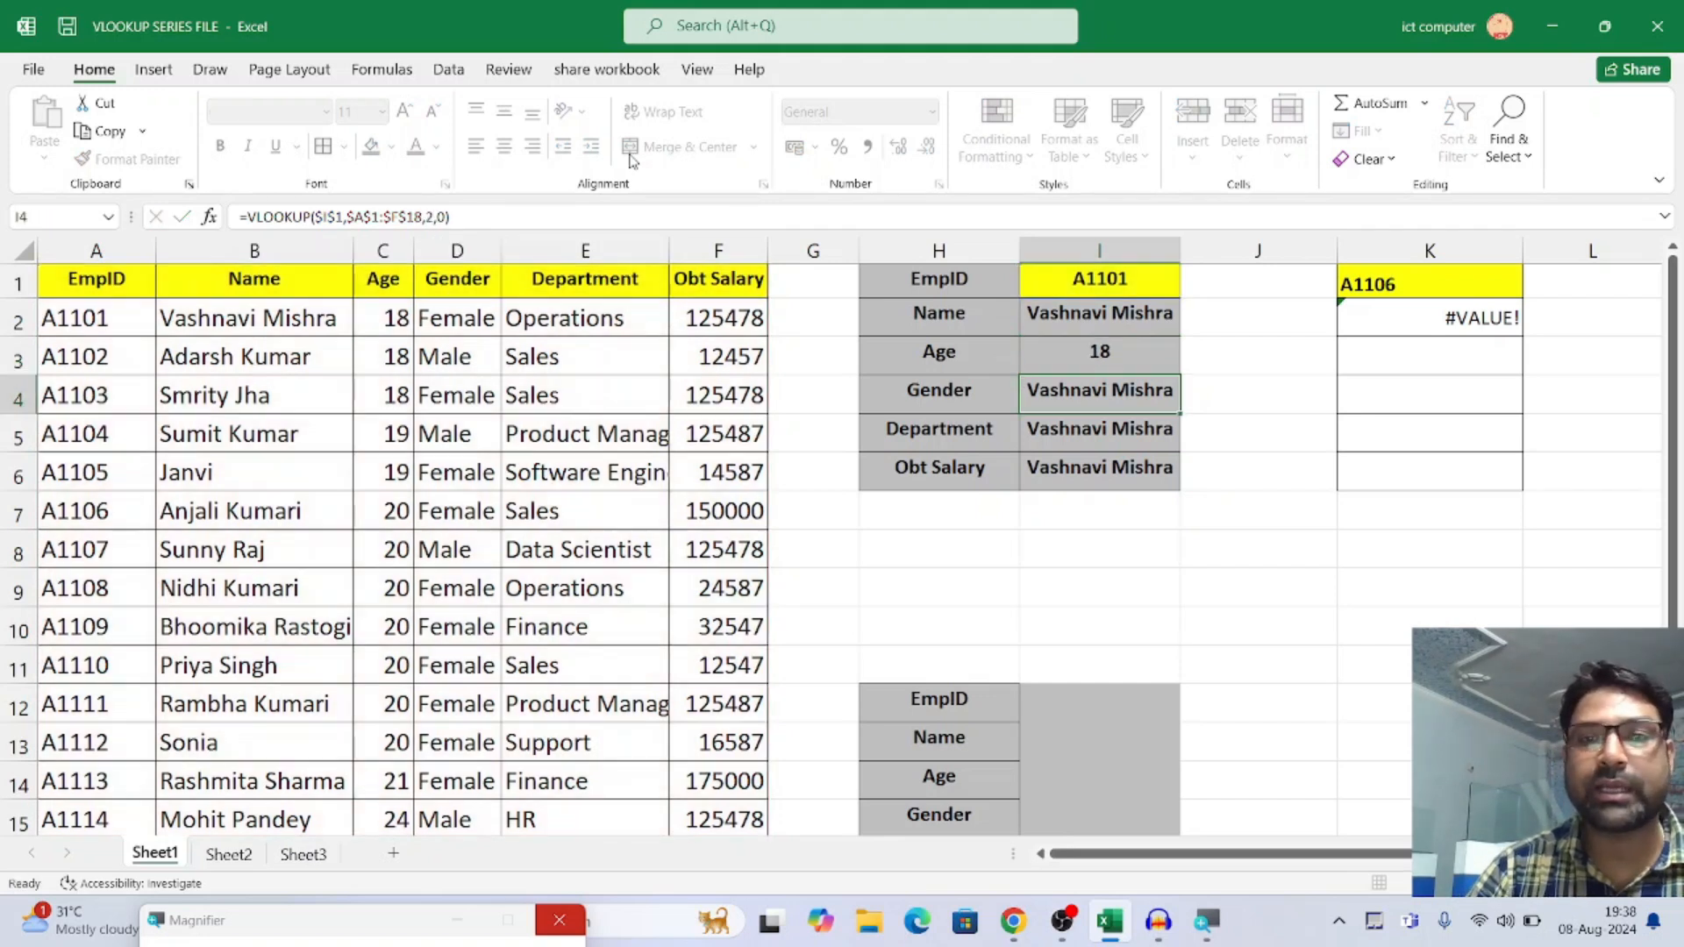
Set the column index number in I4's VLOOKUP formula to 4 for the Gender row
{"action": "key", "text": "F2"}
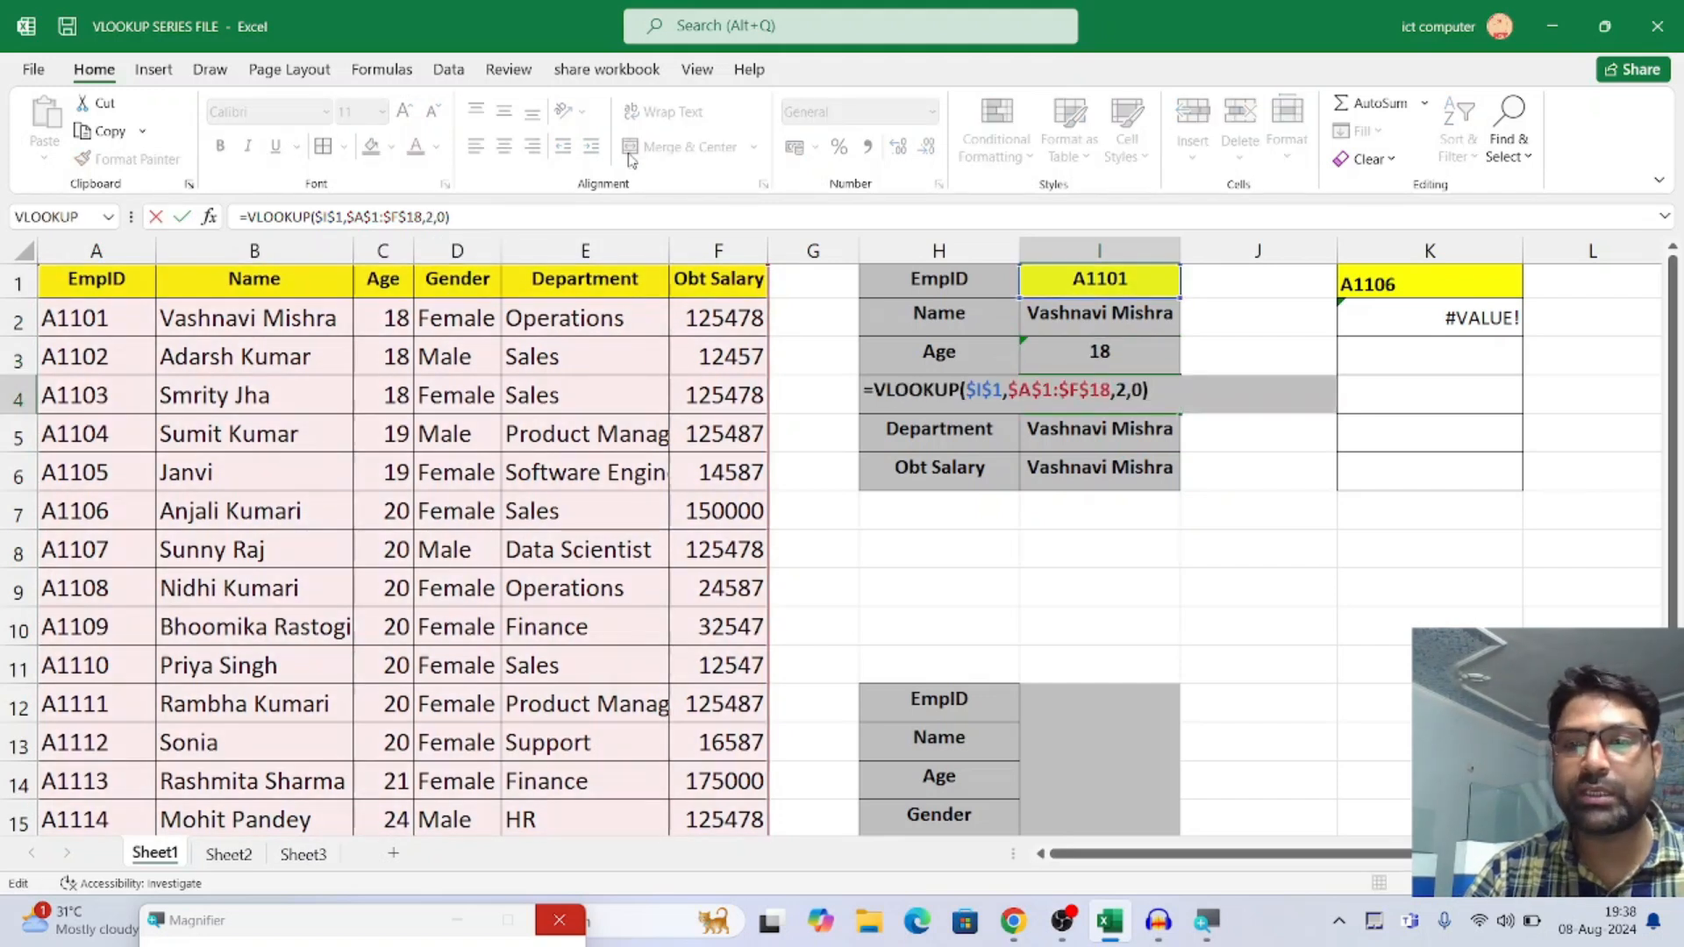
{"action": "key", "text": "Left"}
{"action": "key", "text": "Left"}
{"action": "key", "text": "Left"}
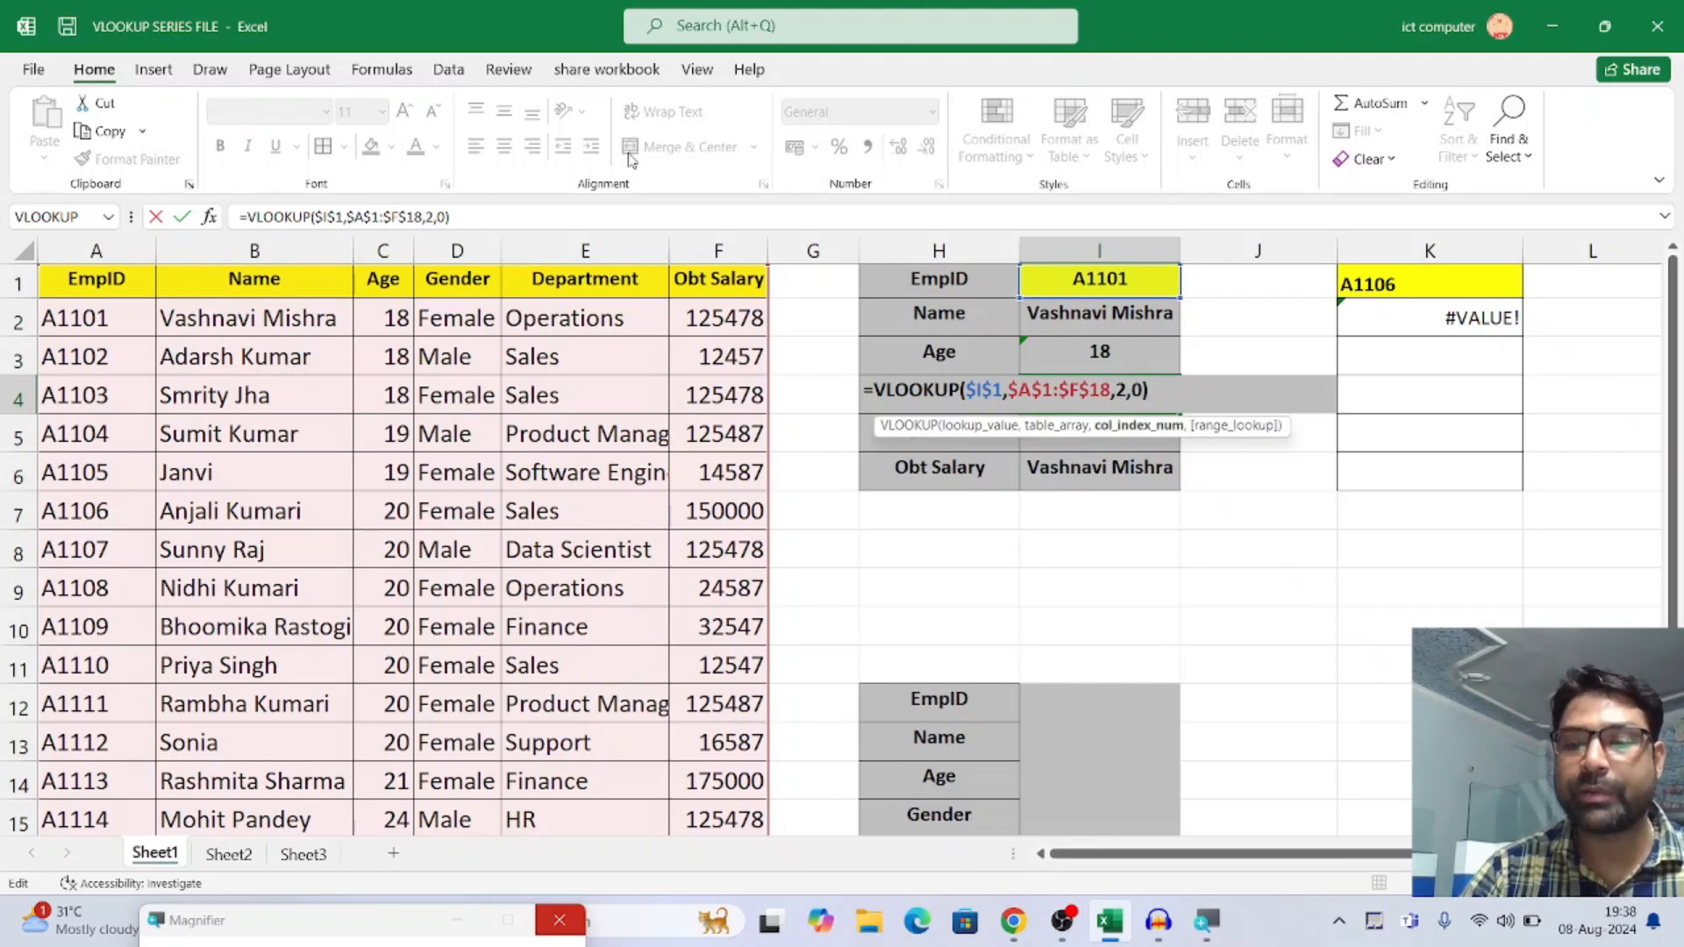
{"action": "key", "text": "BackSpace"}
{"action": "type", "text": "4"}
{"action": "key", "text": "Return"}
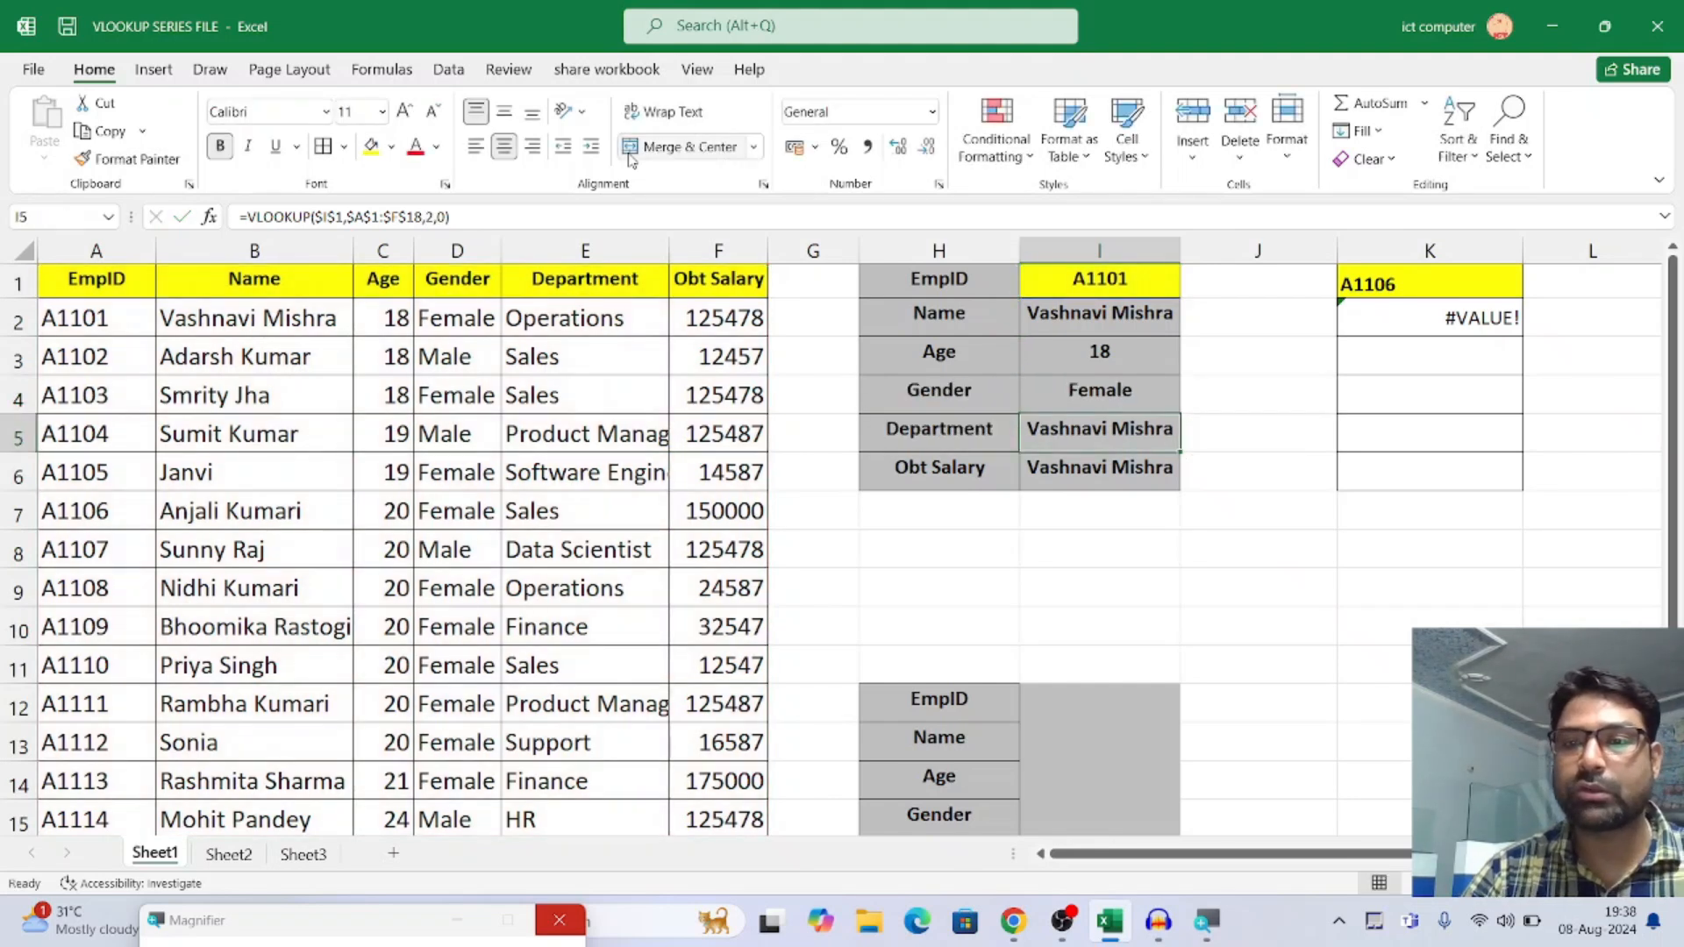
Set the column index number in I5's VLOOKUP formula to 5 for the Department row
{"action": "key", "text": "F2"}
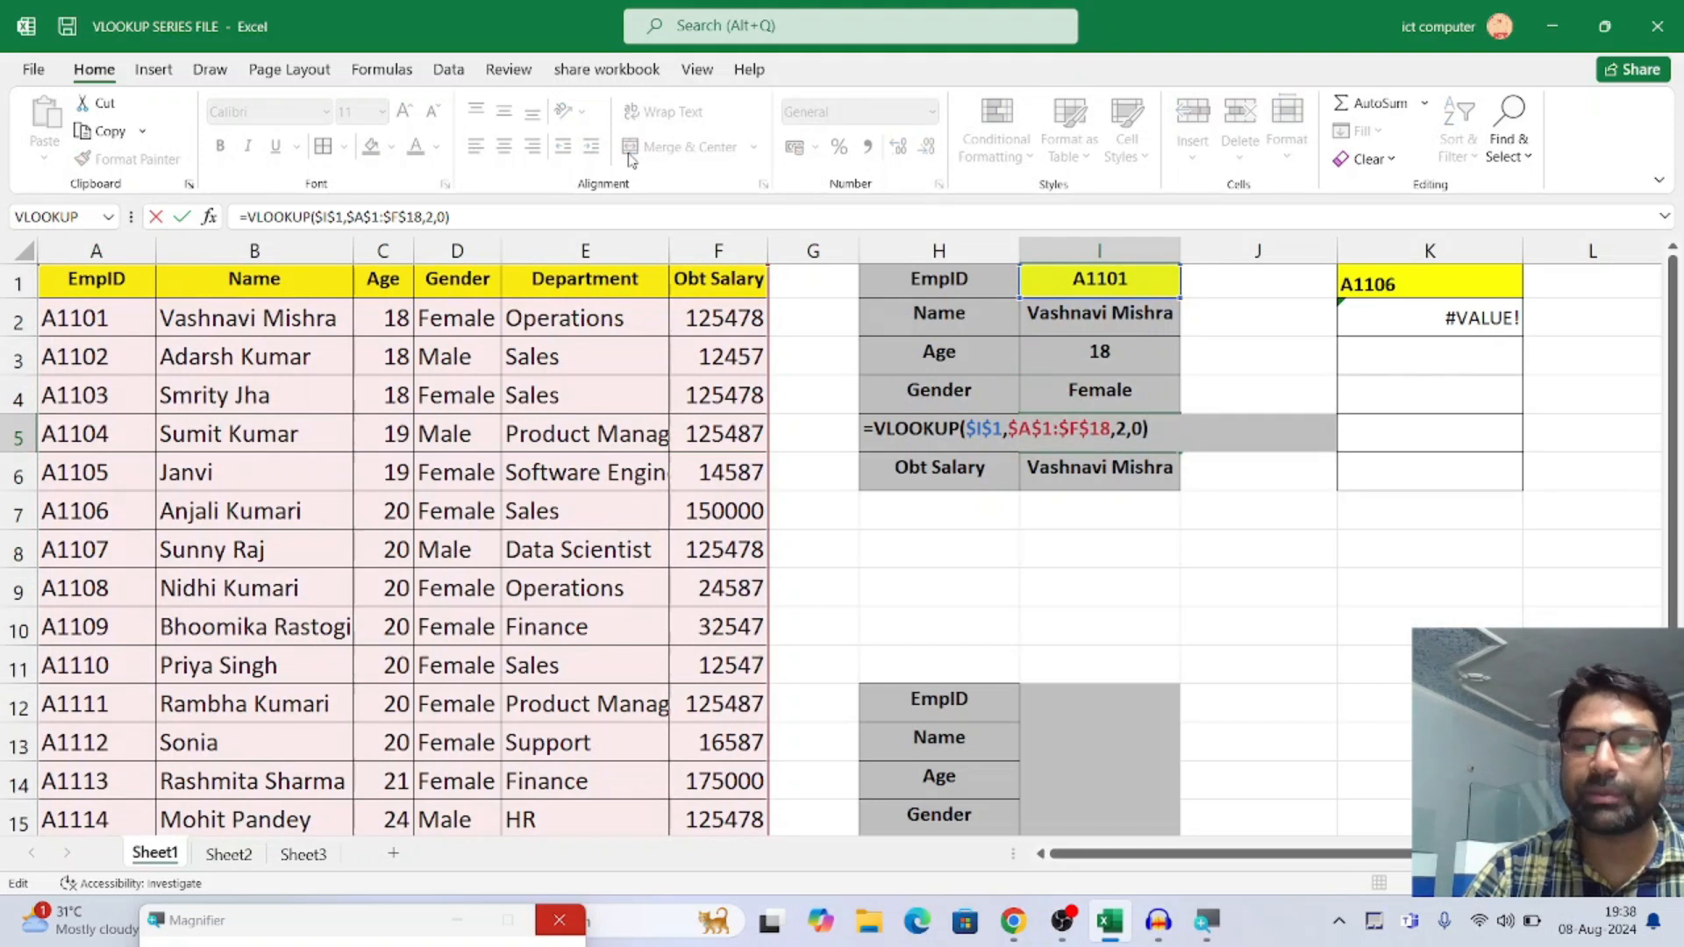
{"action": "key", "text": "Left"}
{"action": "key", "text": "Left"}
{"action": "key", "text": "Left"}
{"action": "key", "text": "BackSpace"}
{"action": "type", "text": "5"}
{"action": "key", "text": "Return"}
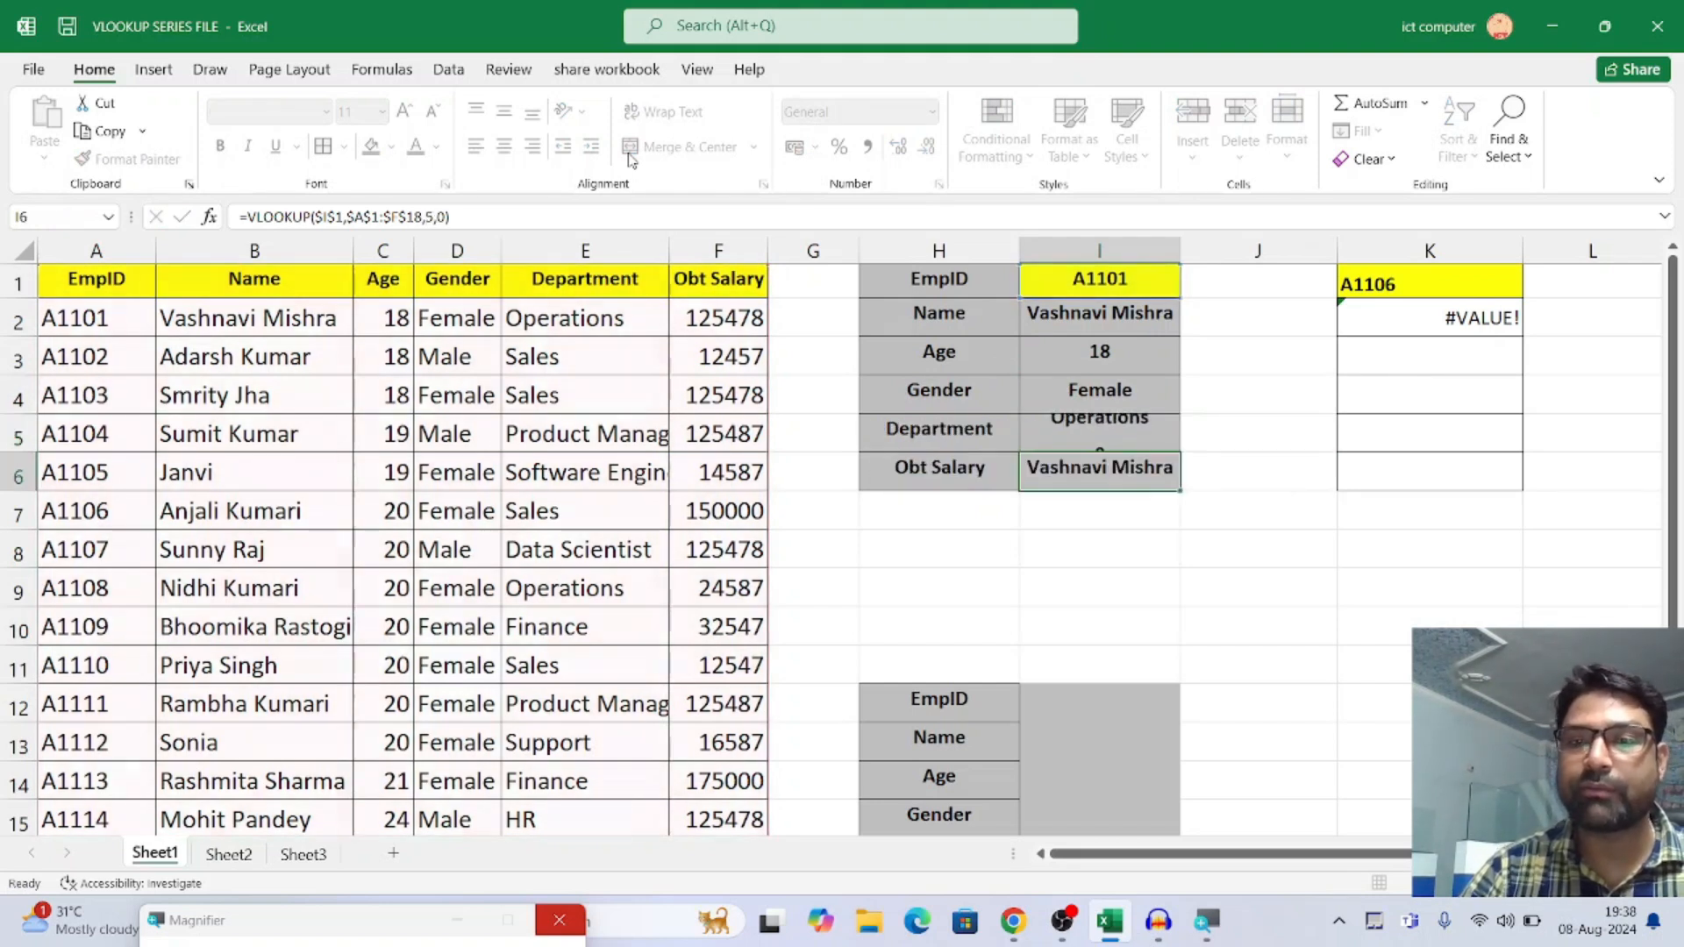
Set the column index number in I6's VLOOKUP formula to 6 for the Obt Salary row
{"action": "key", "text": "F2"}
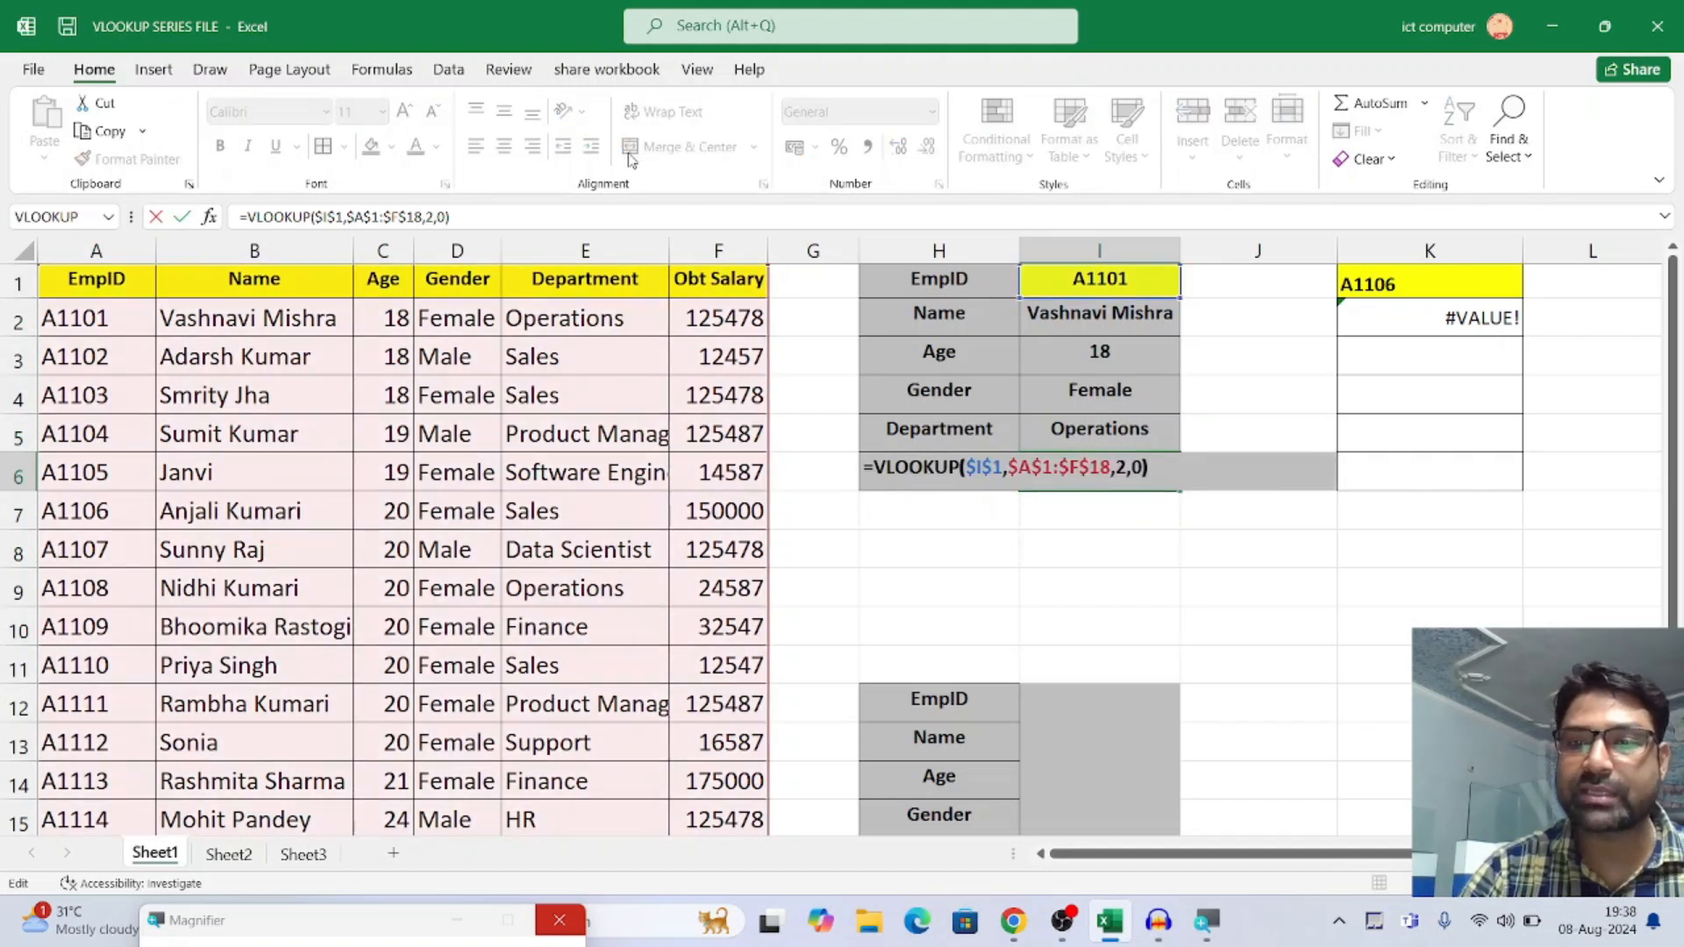
{"action": "key", "text": "Left"}
{"action": "key", "text": "Left"}
{"action": "key", "text": "Left"}
{"action": "key", "text": "BackSpace"}
{"action": "type", "text": "6"}
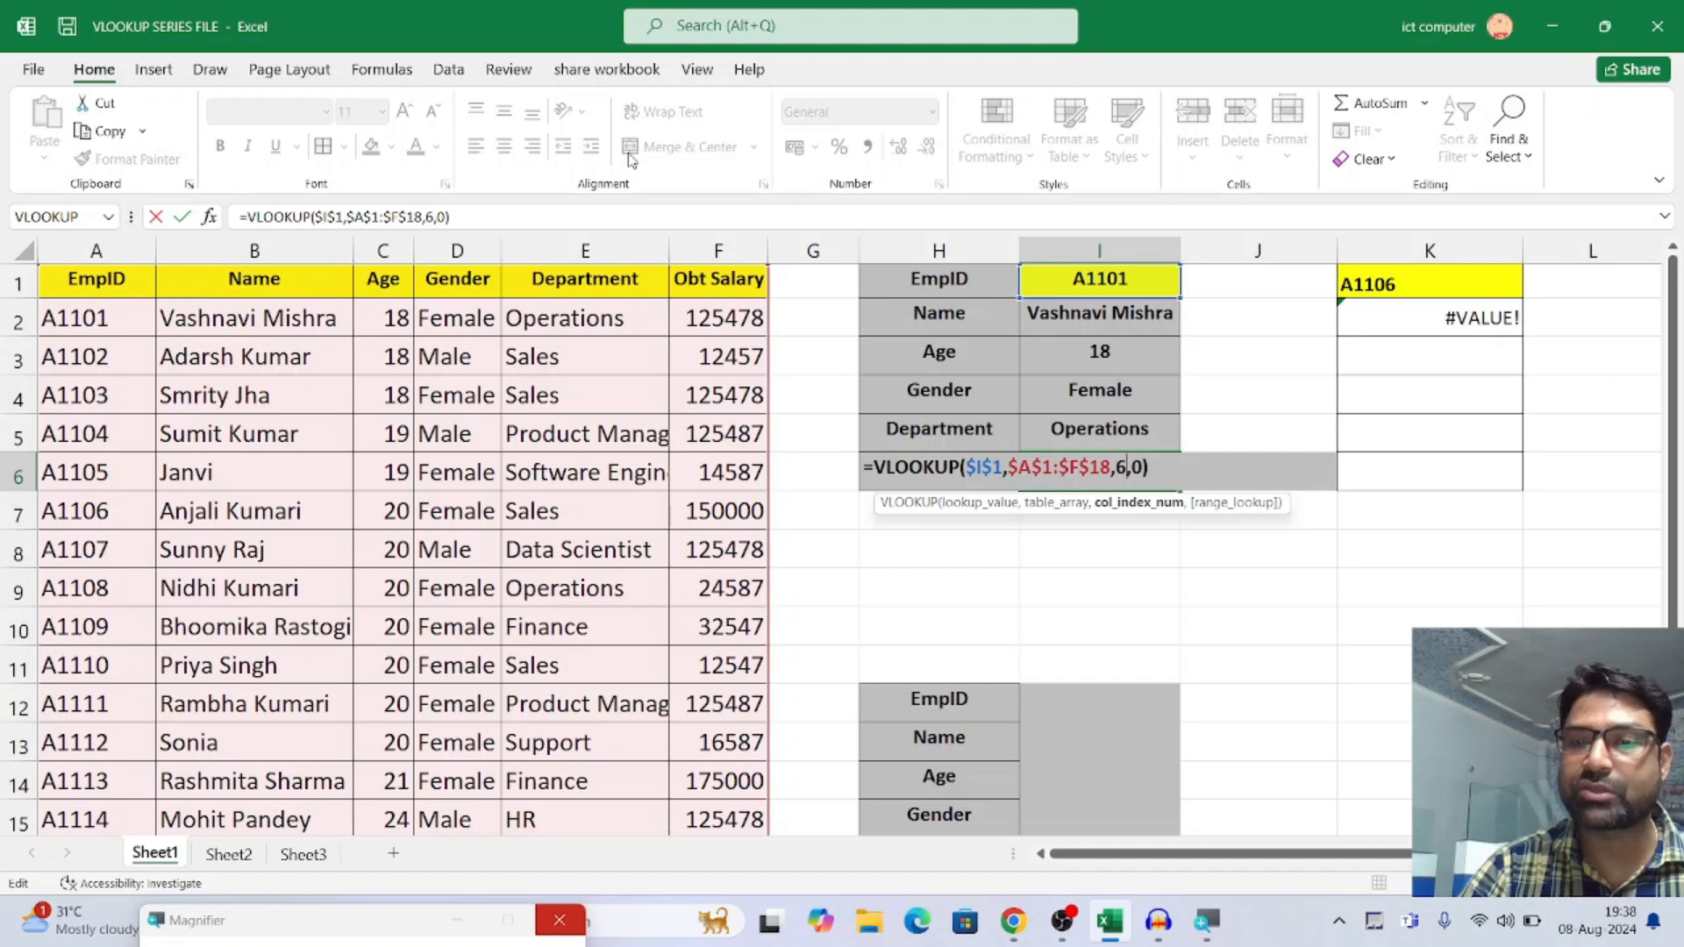
{"action": "key", "text": "Return"}
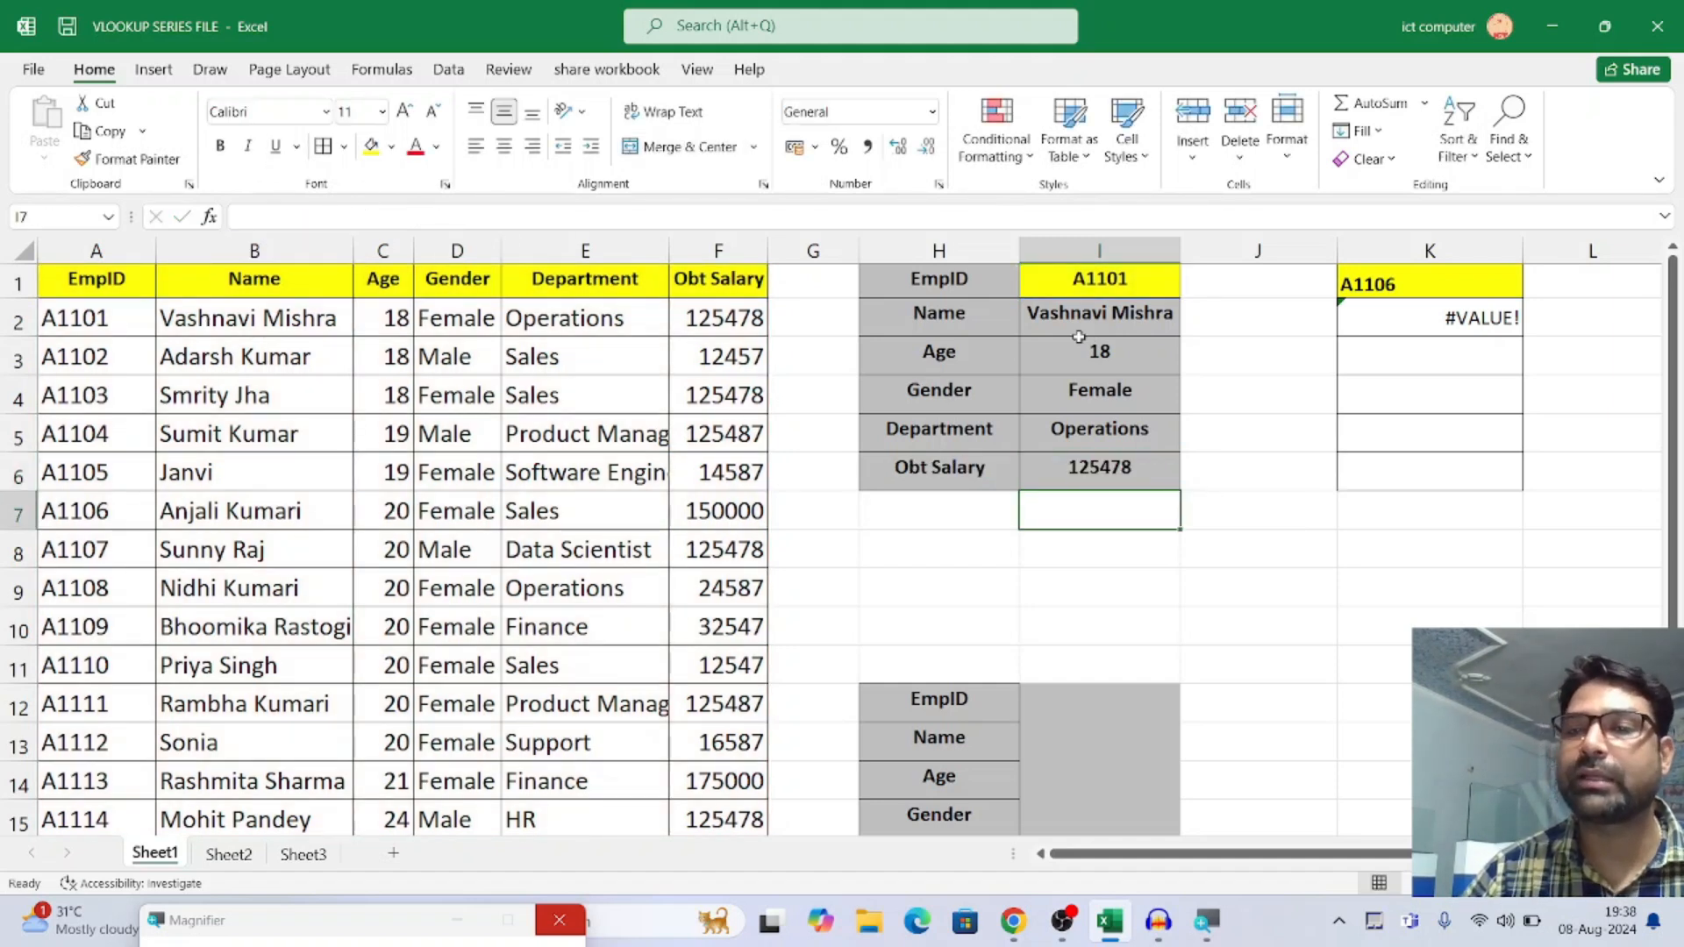
Clear the old VLOOKUP formula from cell K2 below the second employee ID
{"action": "left_click", "coordinate": [1469, 321]}
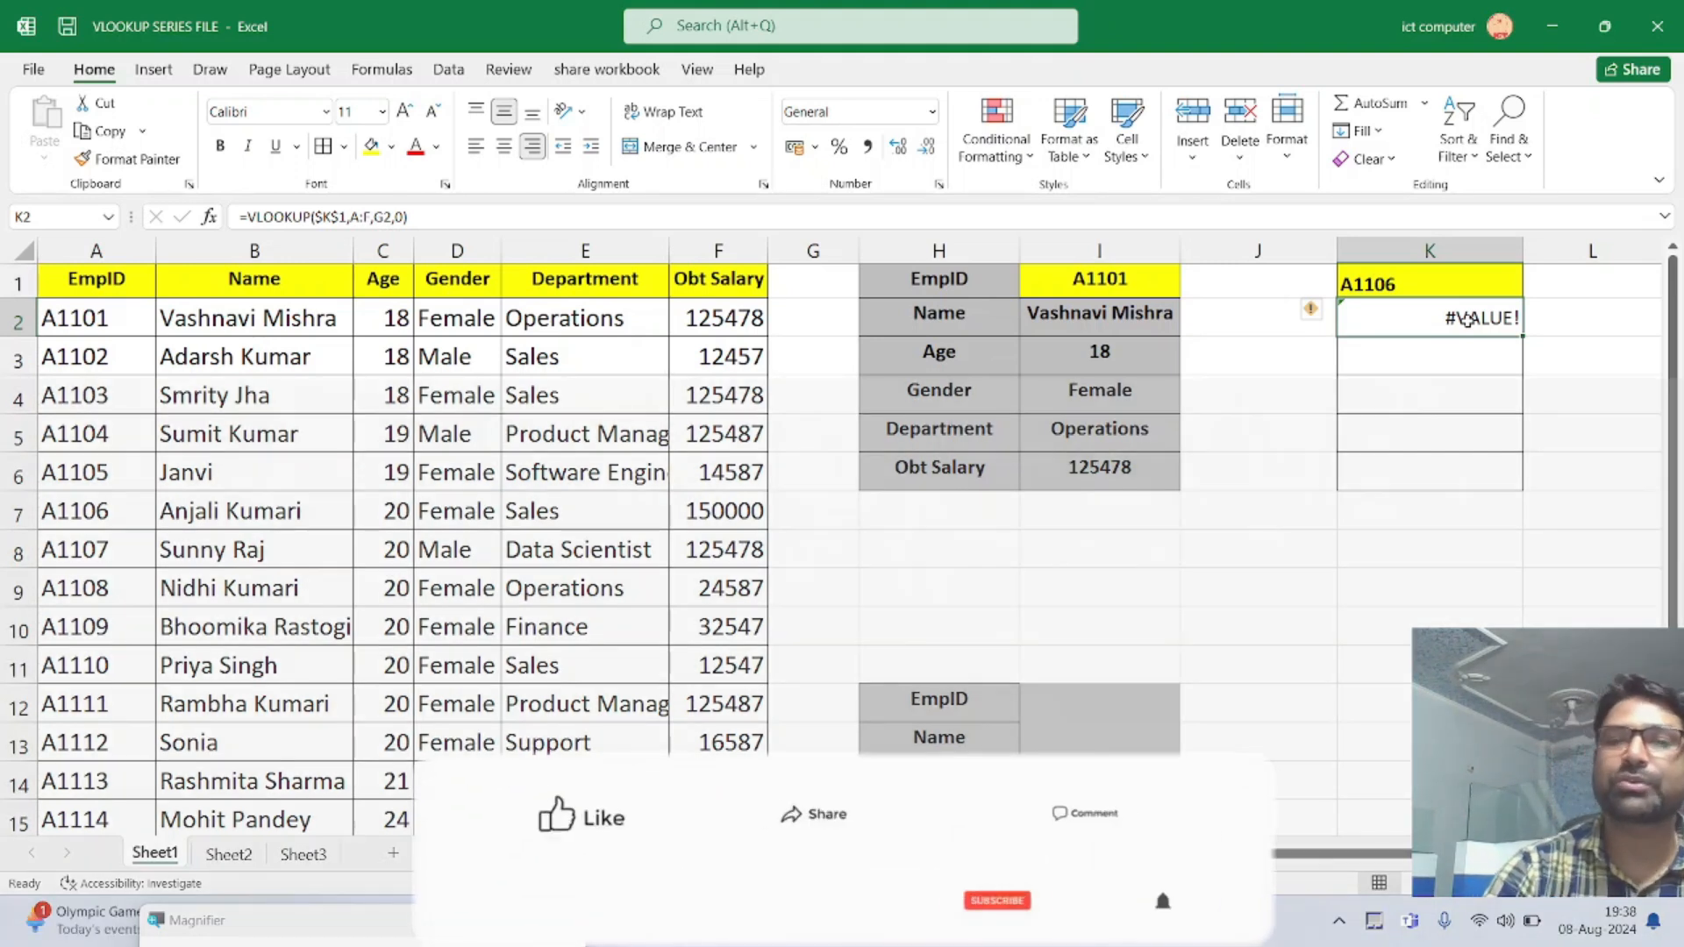
{"action": "key", "text": "Delete"}
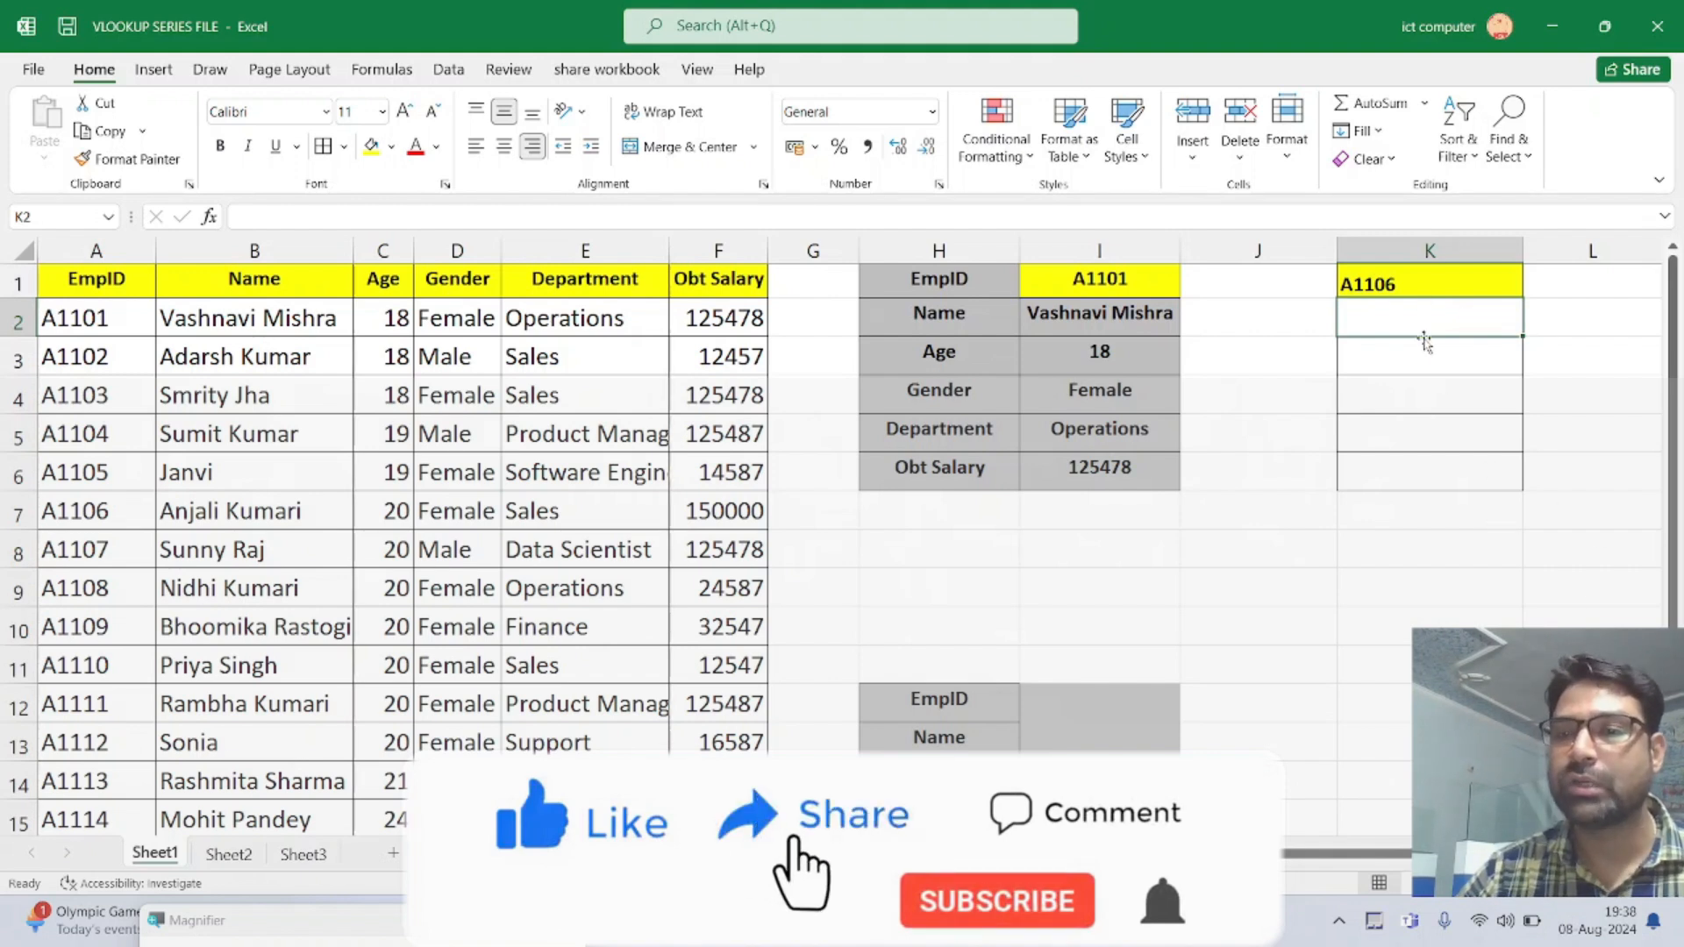
{"action": "left_click", "coordinate": [1400, 289]}
{"action": "left_click", "coordinate": [1427, 331]}
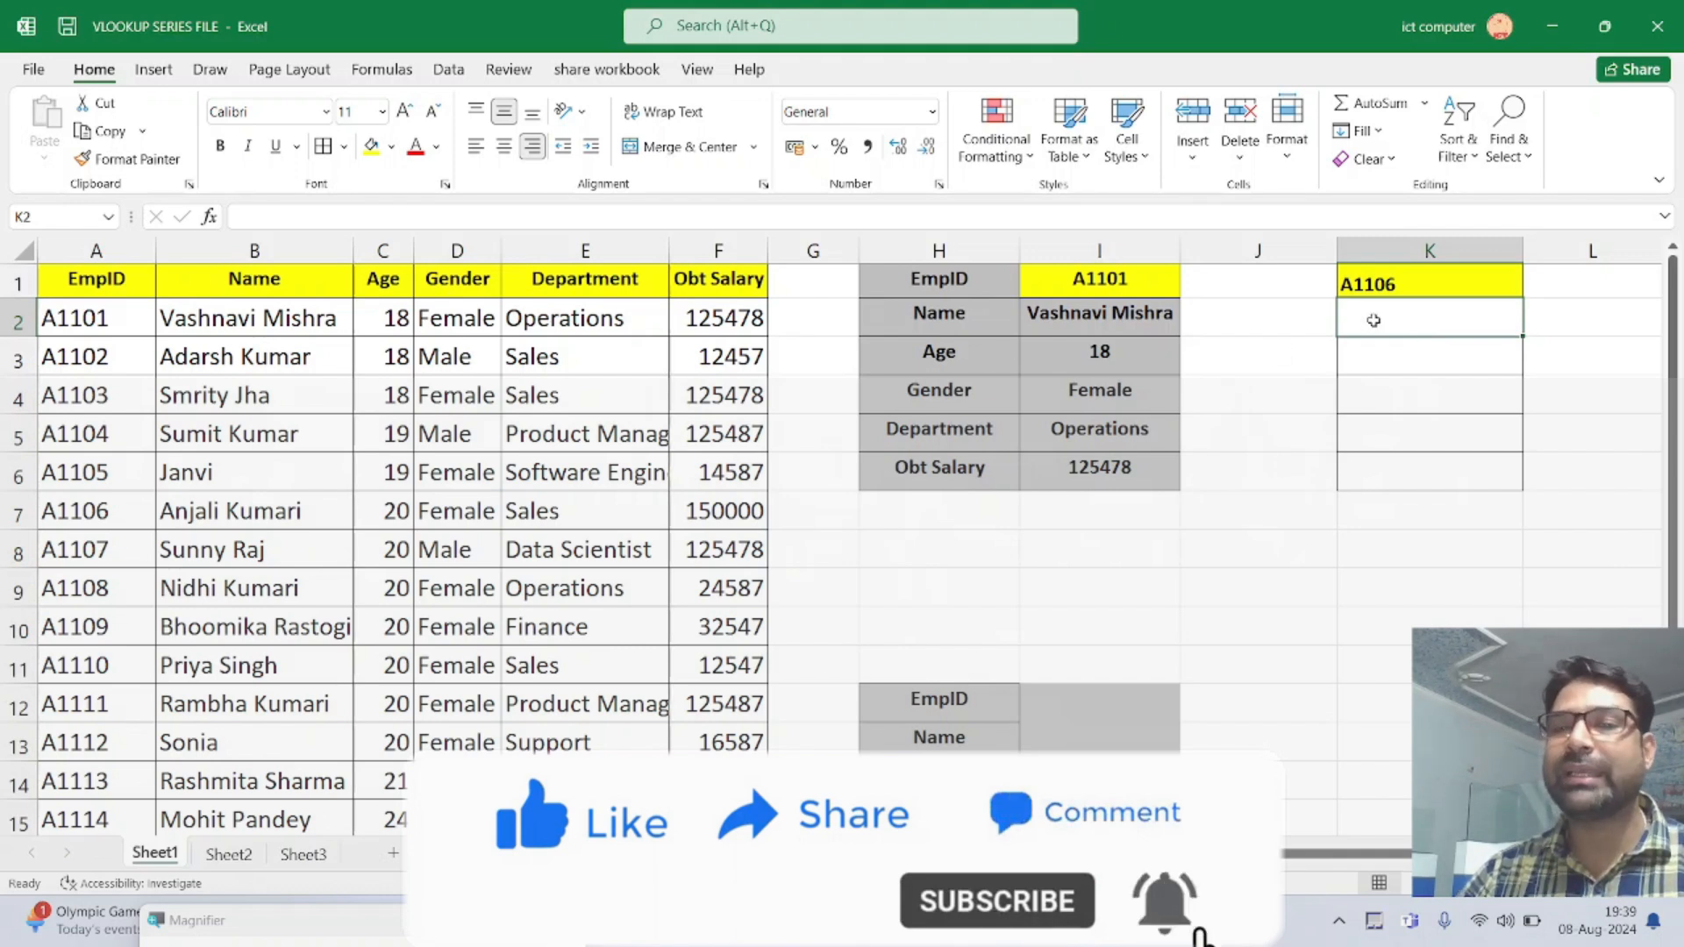
Enter the column index numbers 2, 3, 4, 5 and 6 in cells G2 through G6 as helper values
{"action": "left_click", "coordinate": [822, 316]}
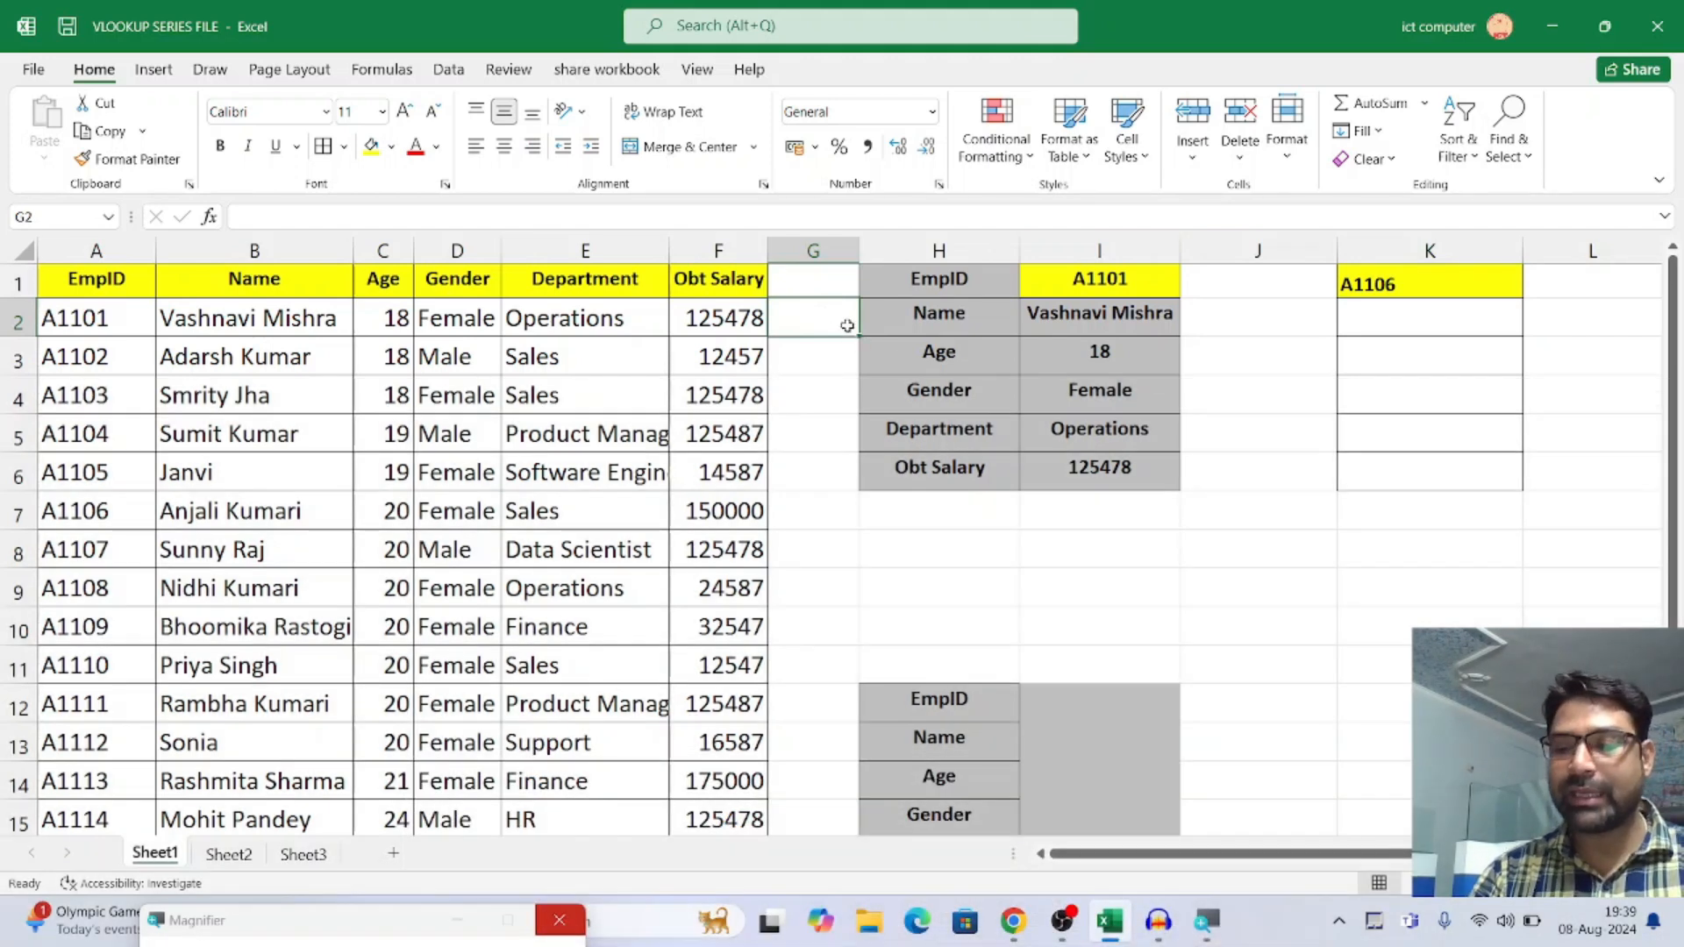
{"action": "type", "text": "2"}
{"action": "key", "text": "Return"}
{"action": "type", "text": "3"}
{"action": "key", "text": "Return"}
{"action": "type", "text": "4"}
{"action": "key", "text": "Return"}
{"action": "type", "text": "5"}
{"action": "key", "text": "Return"}
{"action": "type", "text": "6"}
{"action": "key", "text": "Return"}
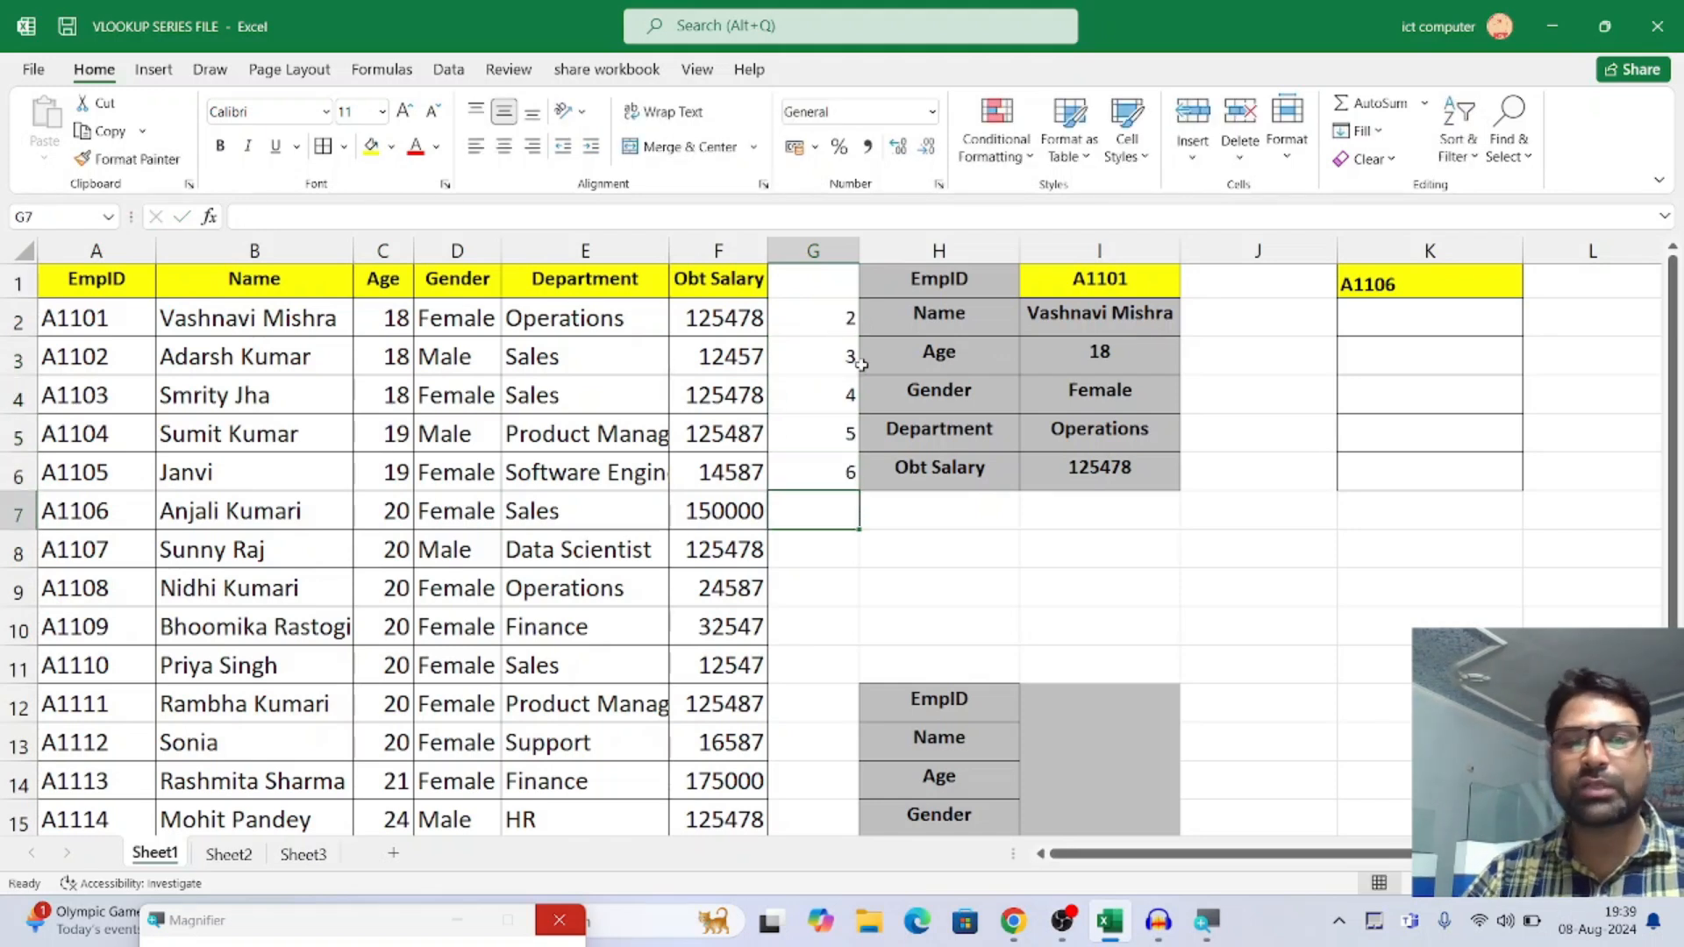
Start a VLOOKUP formula in K2 with the locked reference $K$1 as lookup value and columns A:F as table array
{"action": "left_click", "coordinate": [1394, 323]}
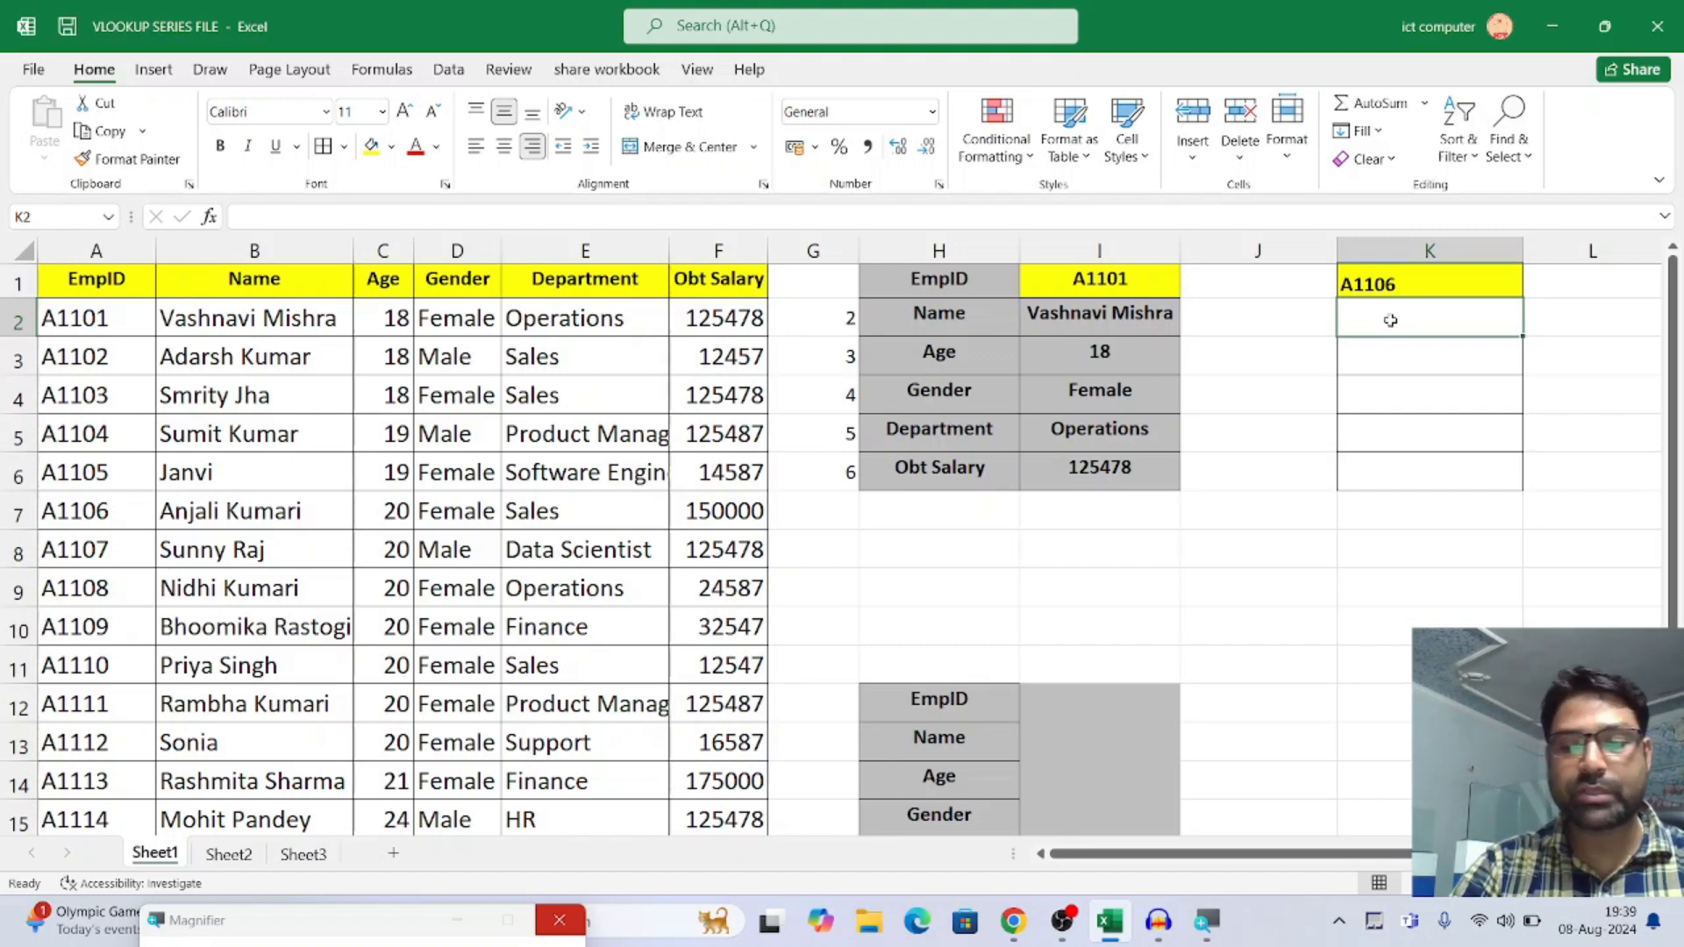
{"action": "type", "text": "=VL"}
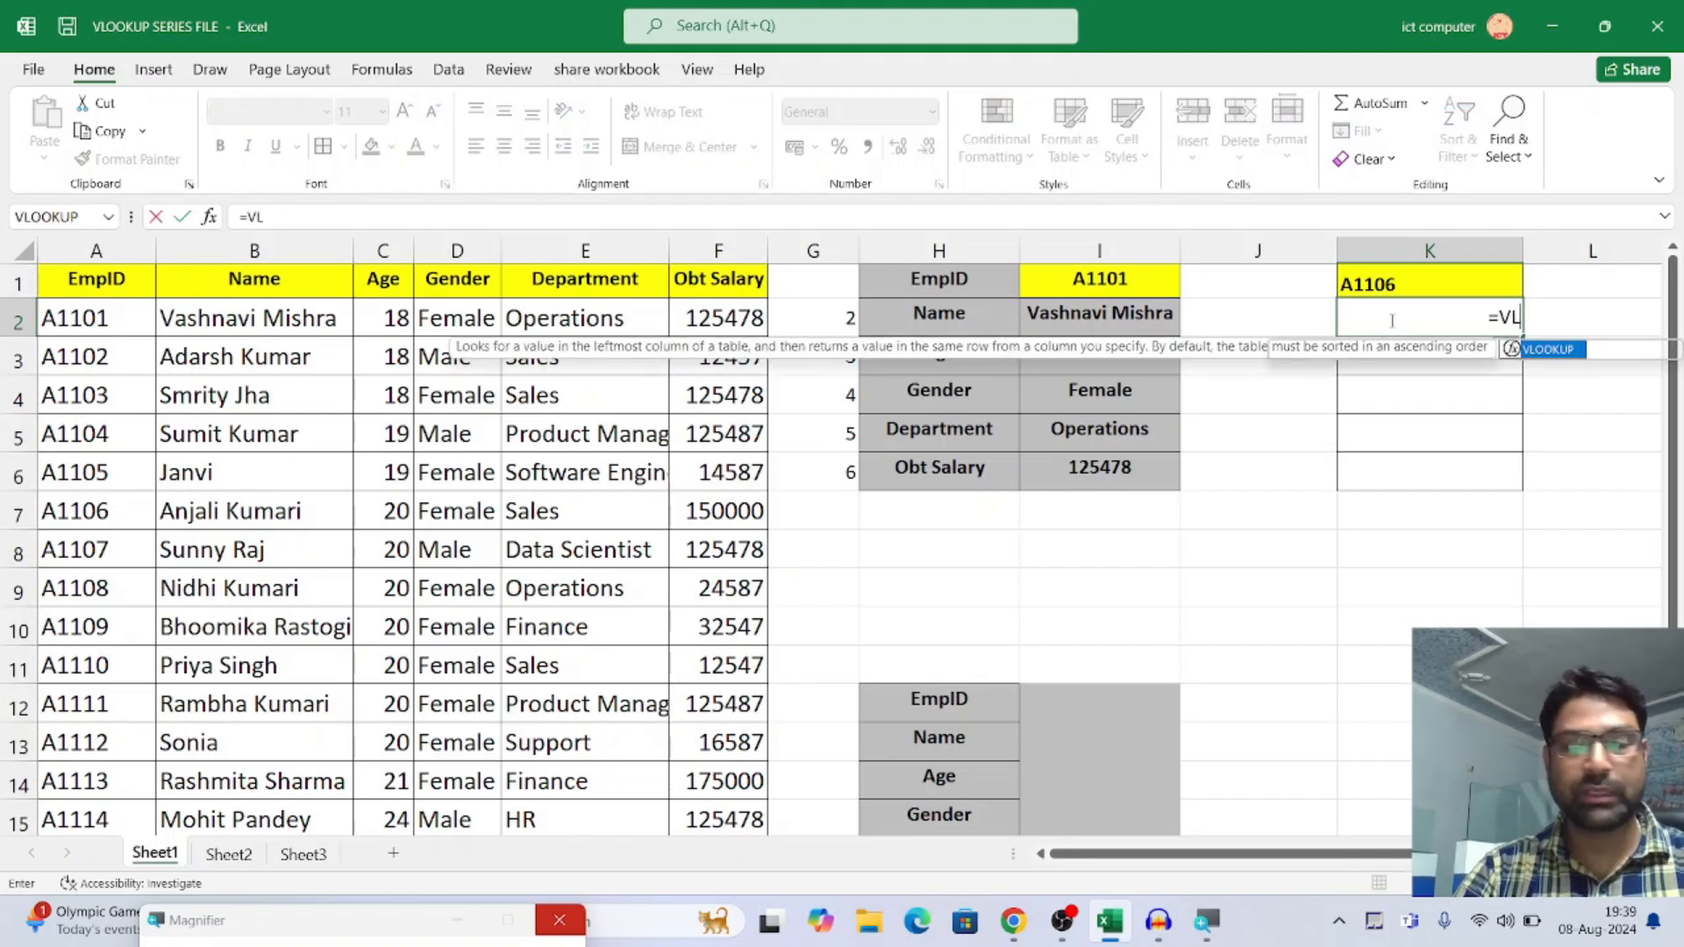
{"action": "key", "text": "Tab"}
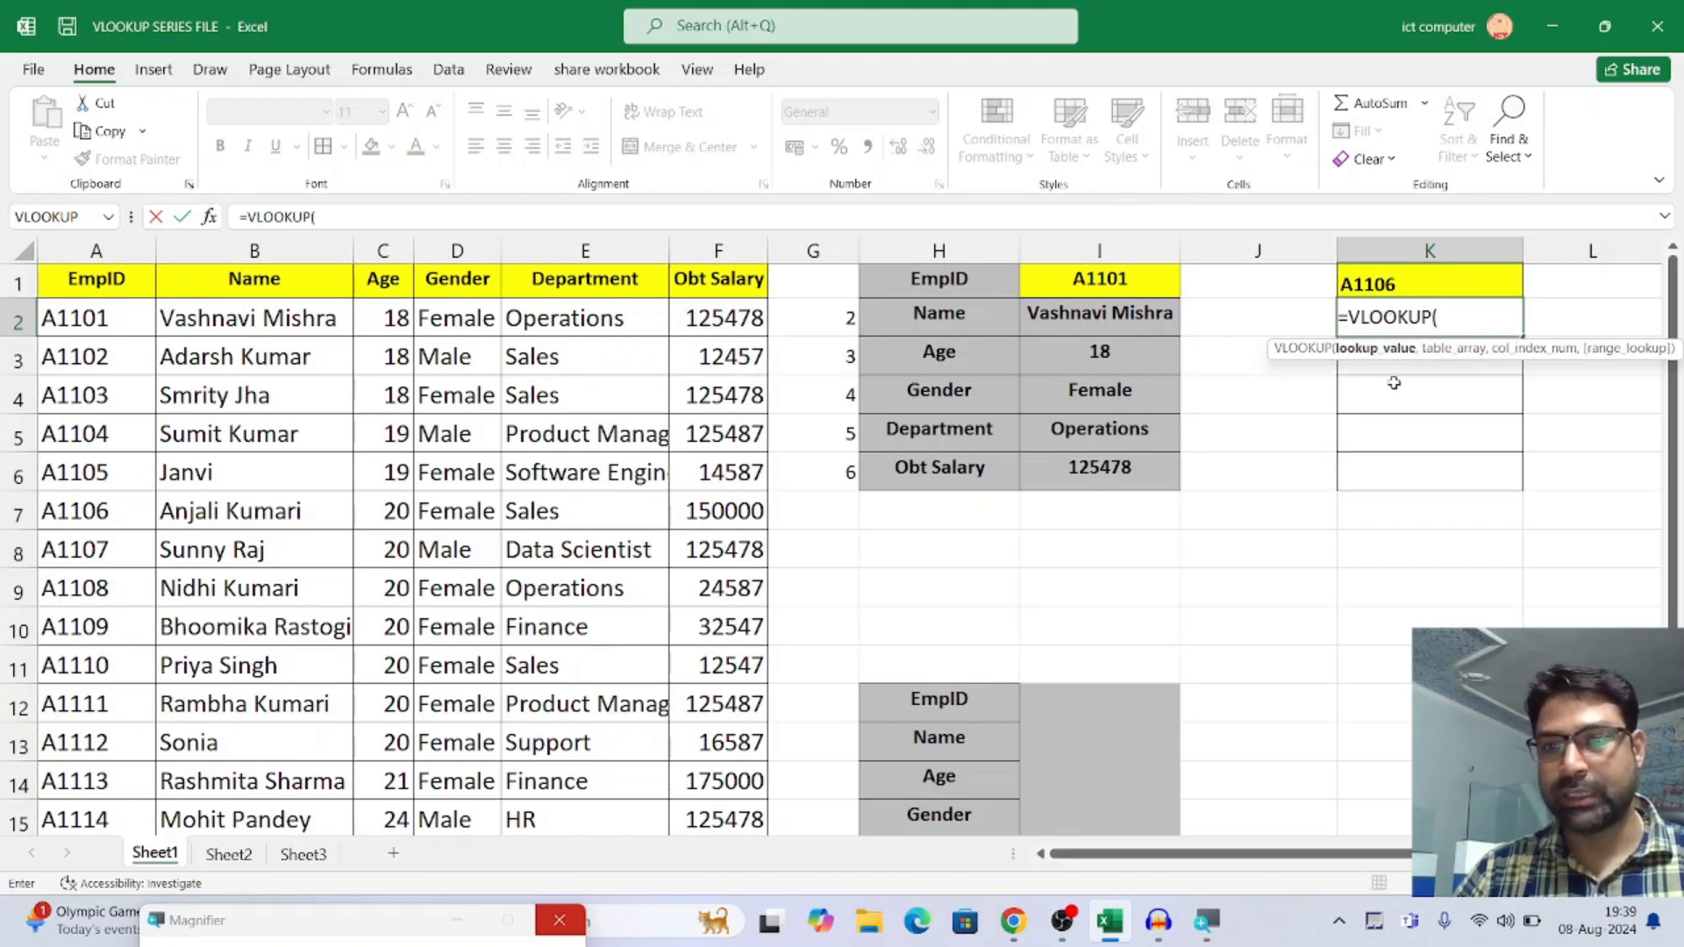
{"action": "left_click", "coordinate": [1389, 281]}
{"action": "key", "text": "F4"}
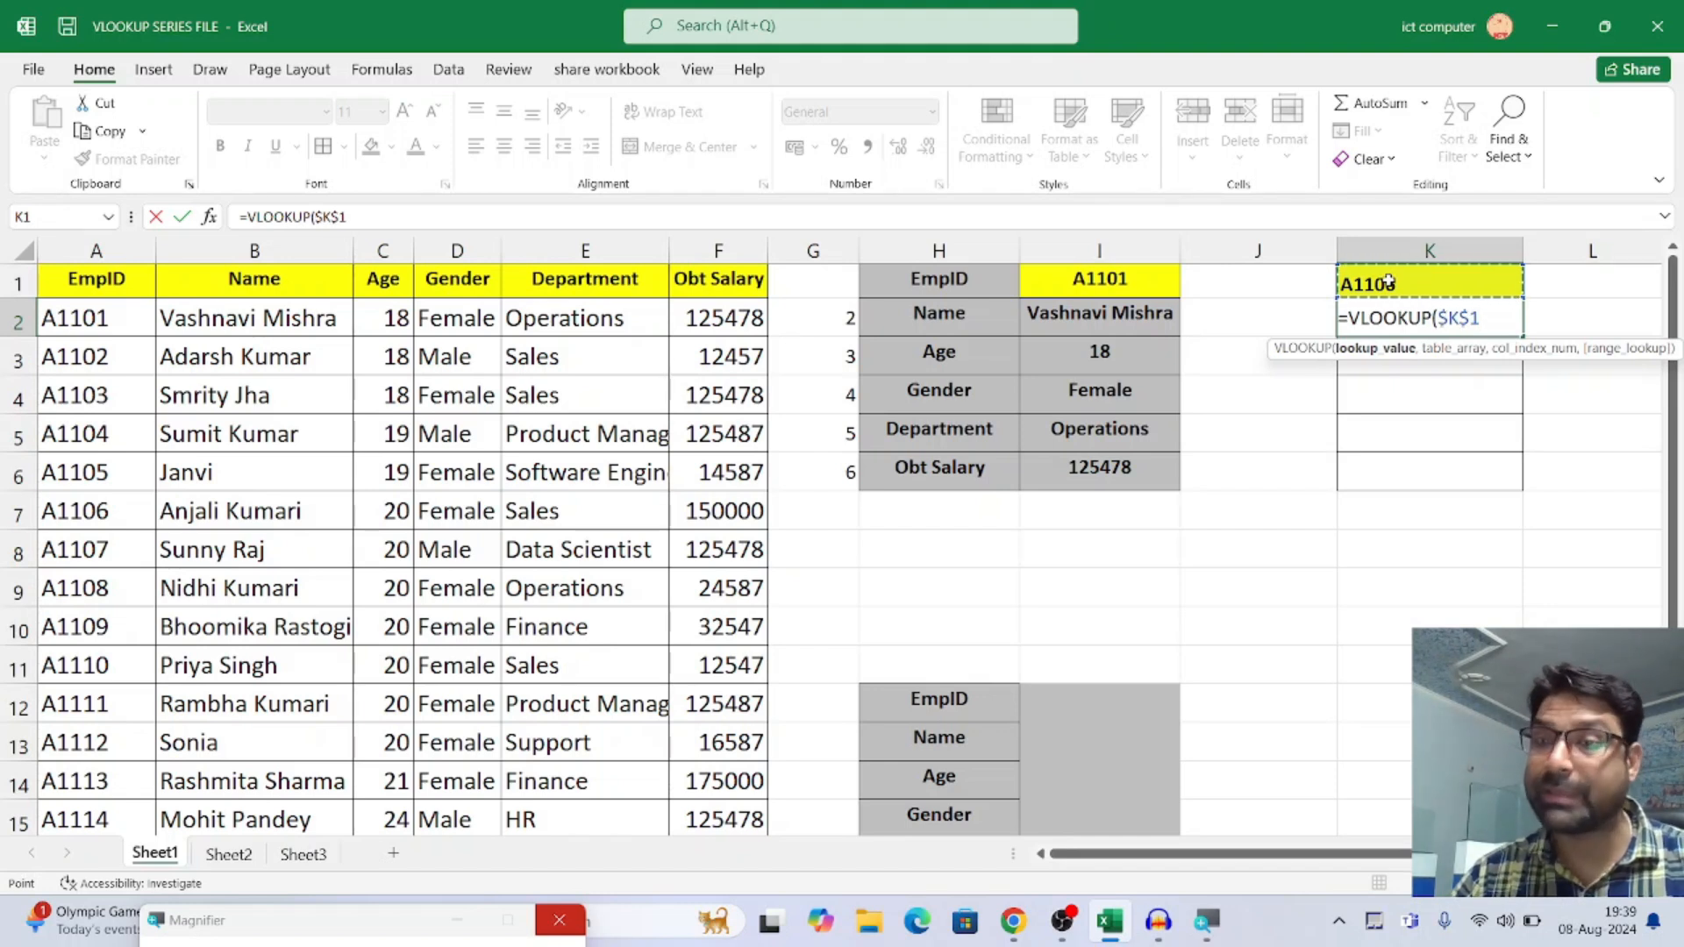
{"action": "type", "text": ","}
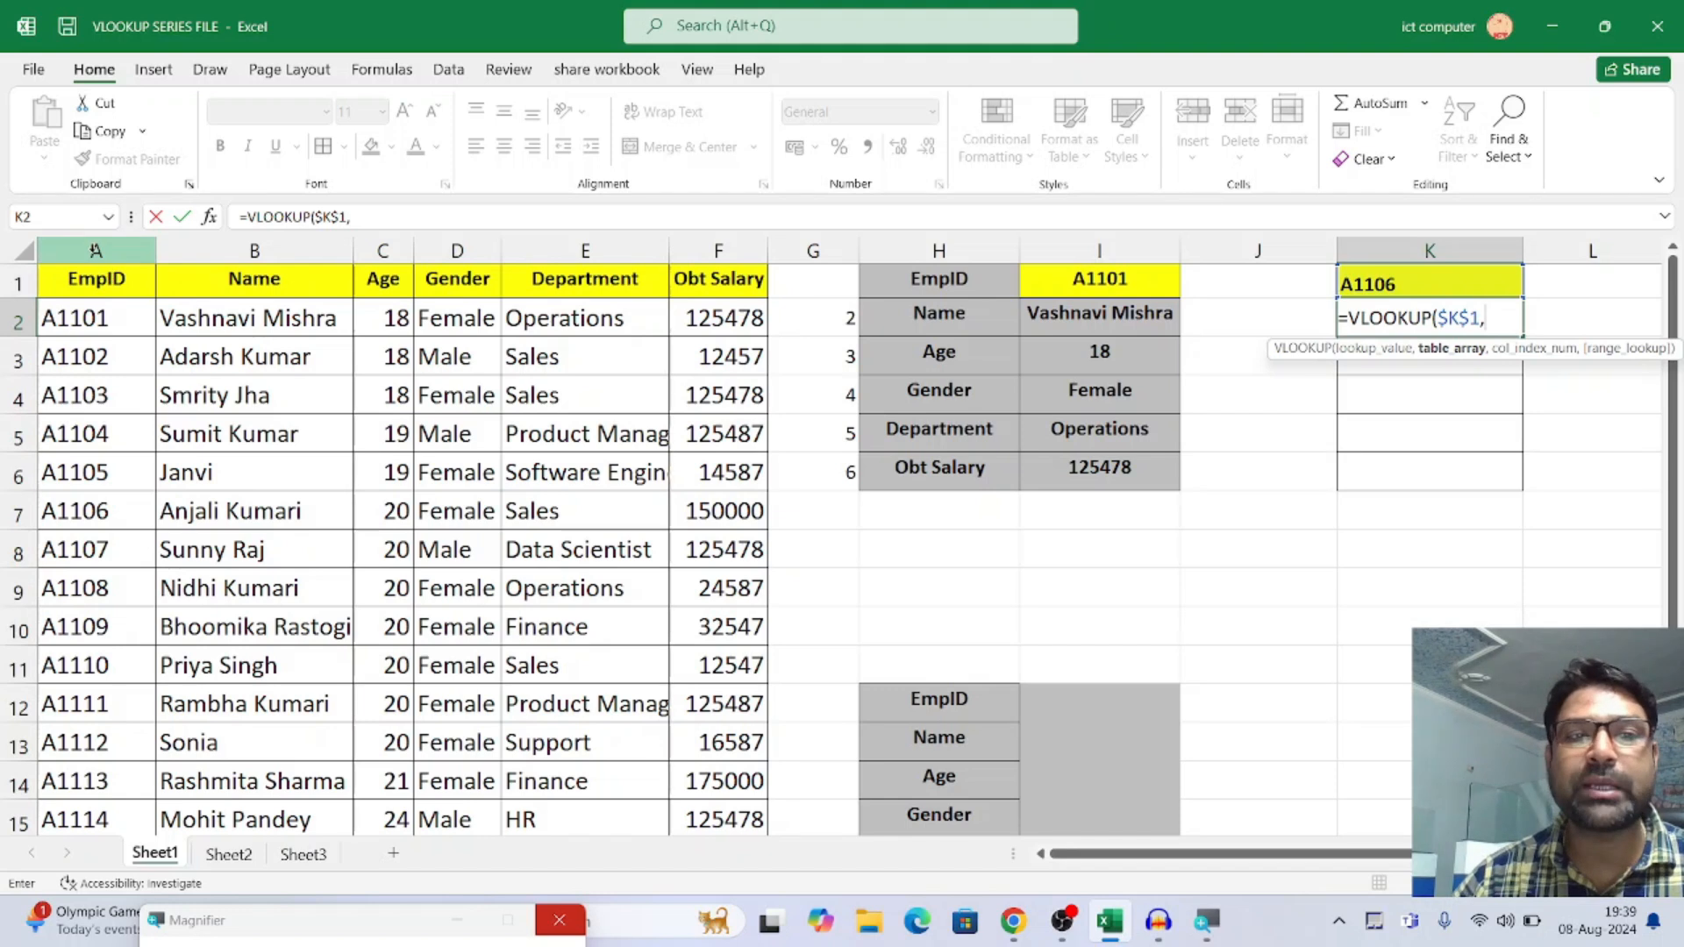
{"action": "left_click_drag", "start_coordinate": [94, 250], "coordinate": [730, 248]}
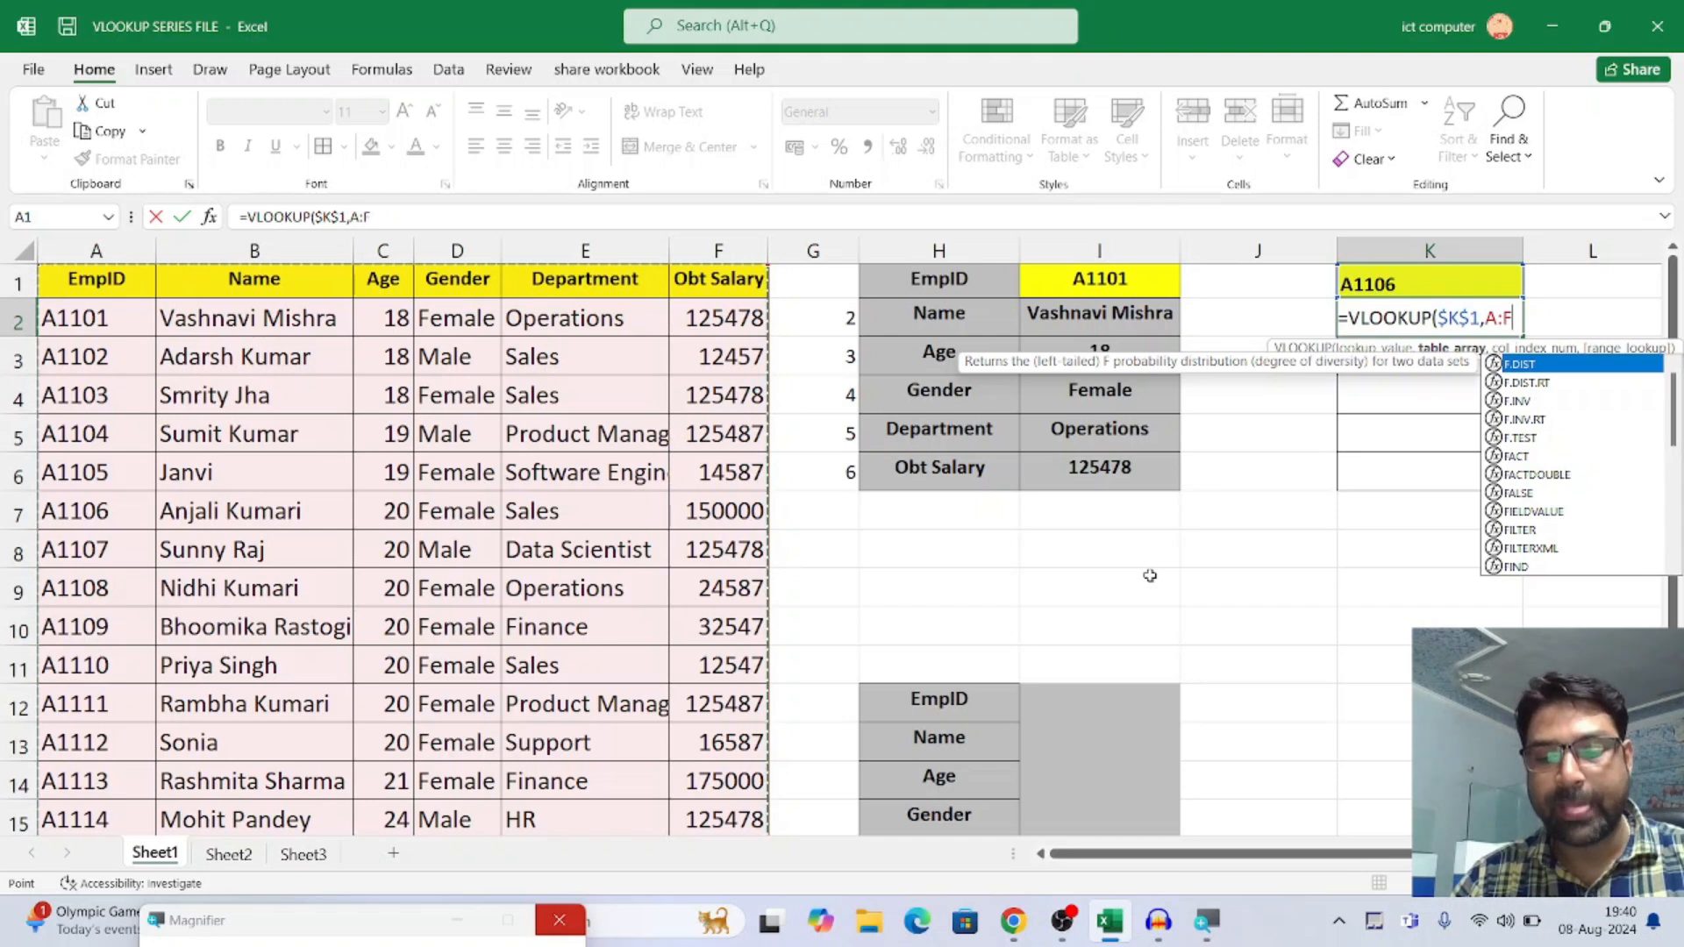
{"action": "type", "text": ","}
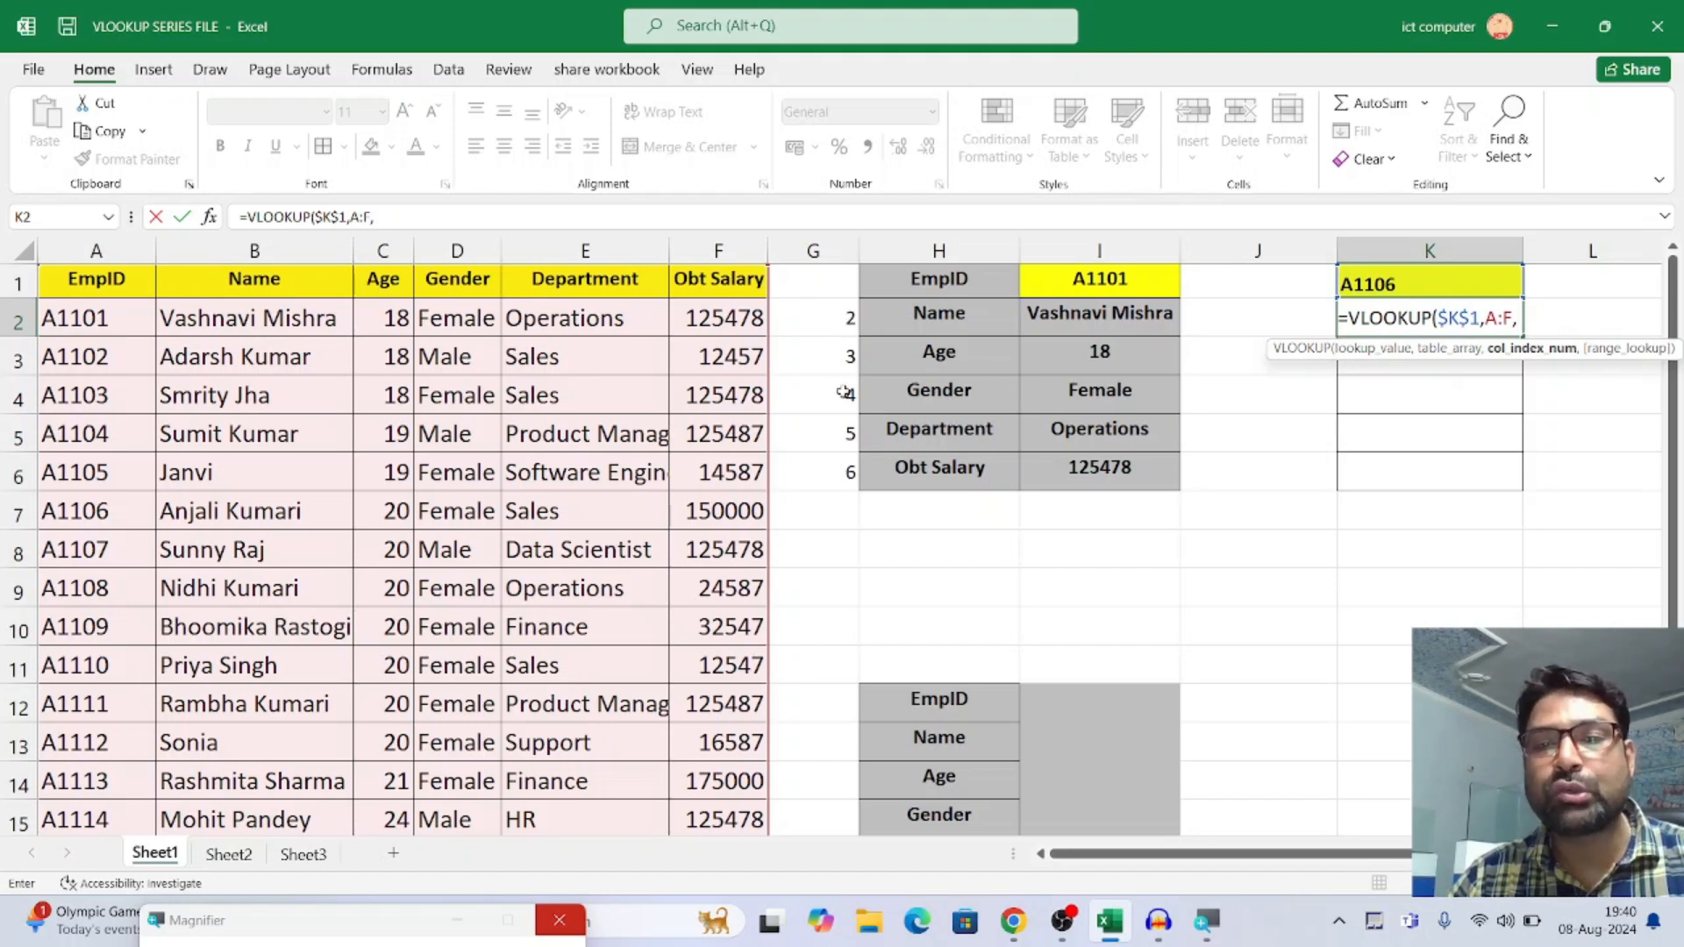
Complete K2's VLOOKUP with G2 as column index and 0 for an exact match, and fill the formula down to K6
{"action": "left_click", "coordinate": [834, 313]}
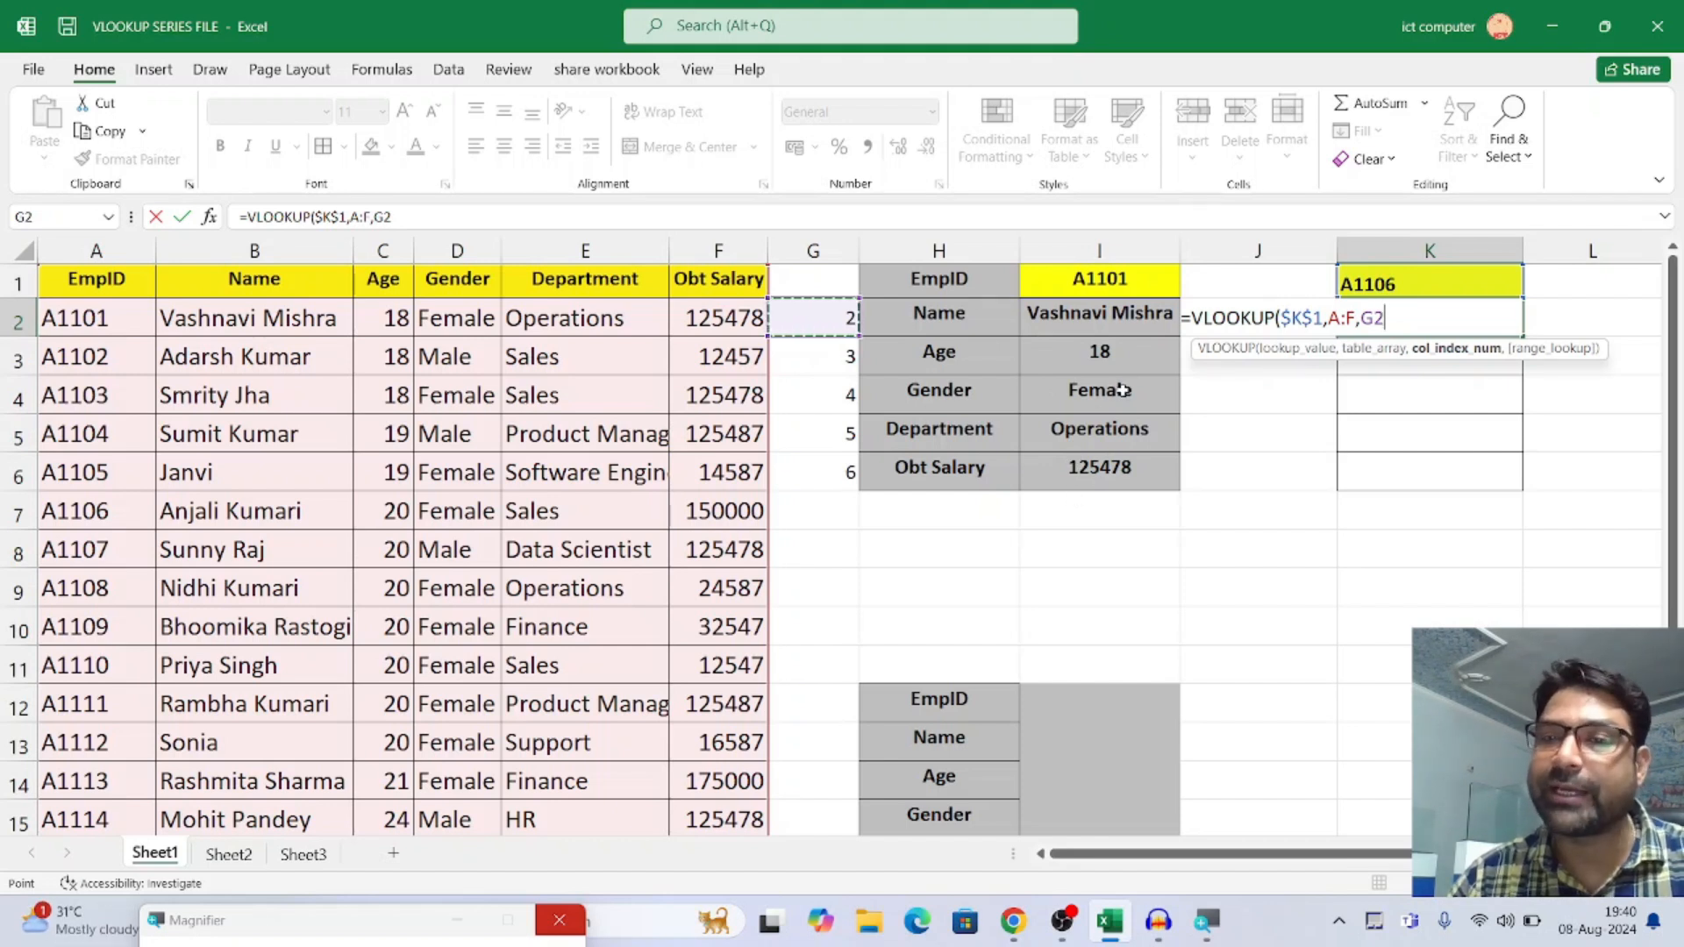
{"action": "type", "text": ",0"}
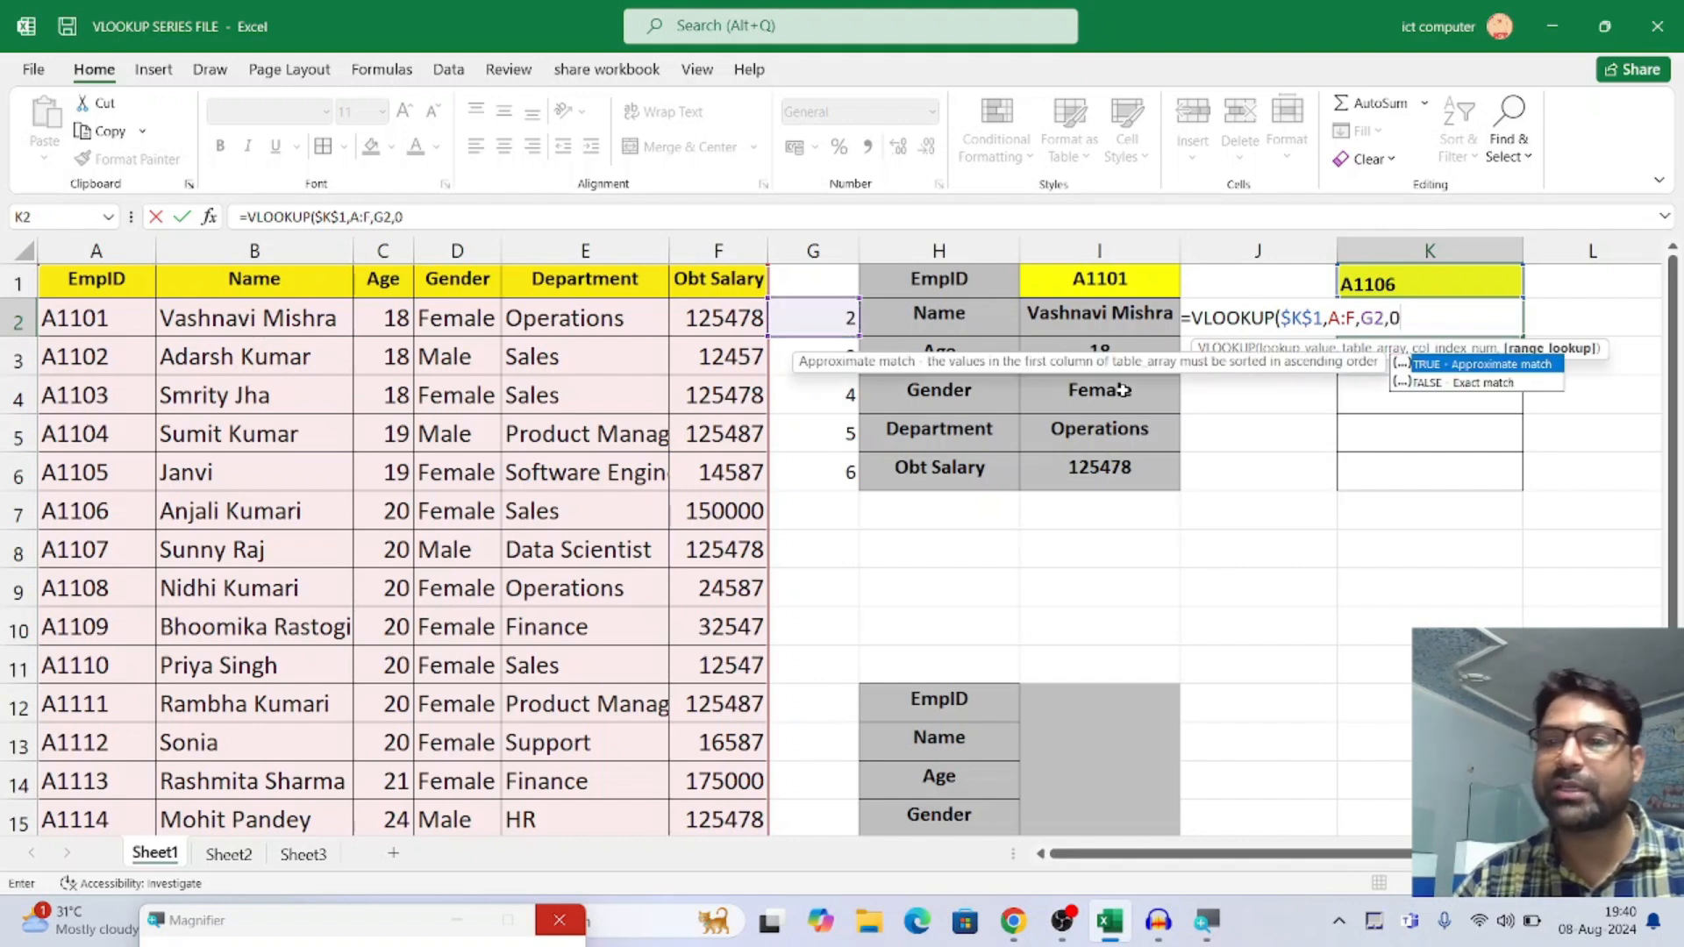
{"action": "left_click", "coordinate": [1439, 383]}
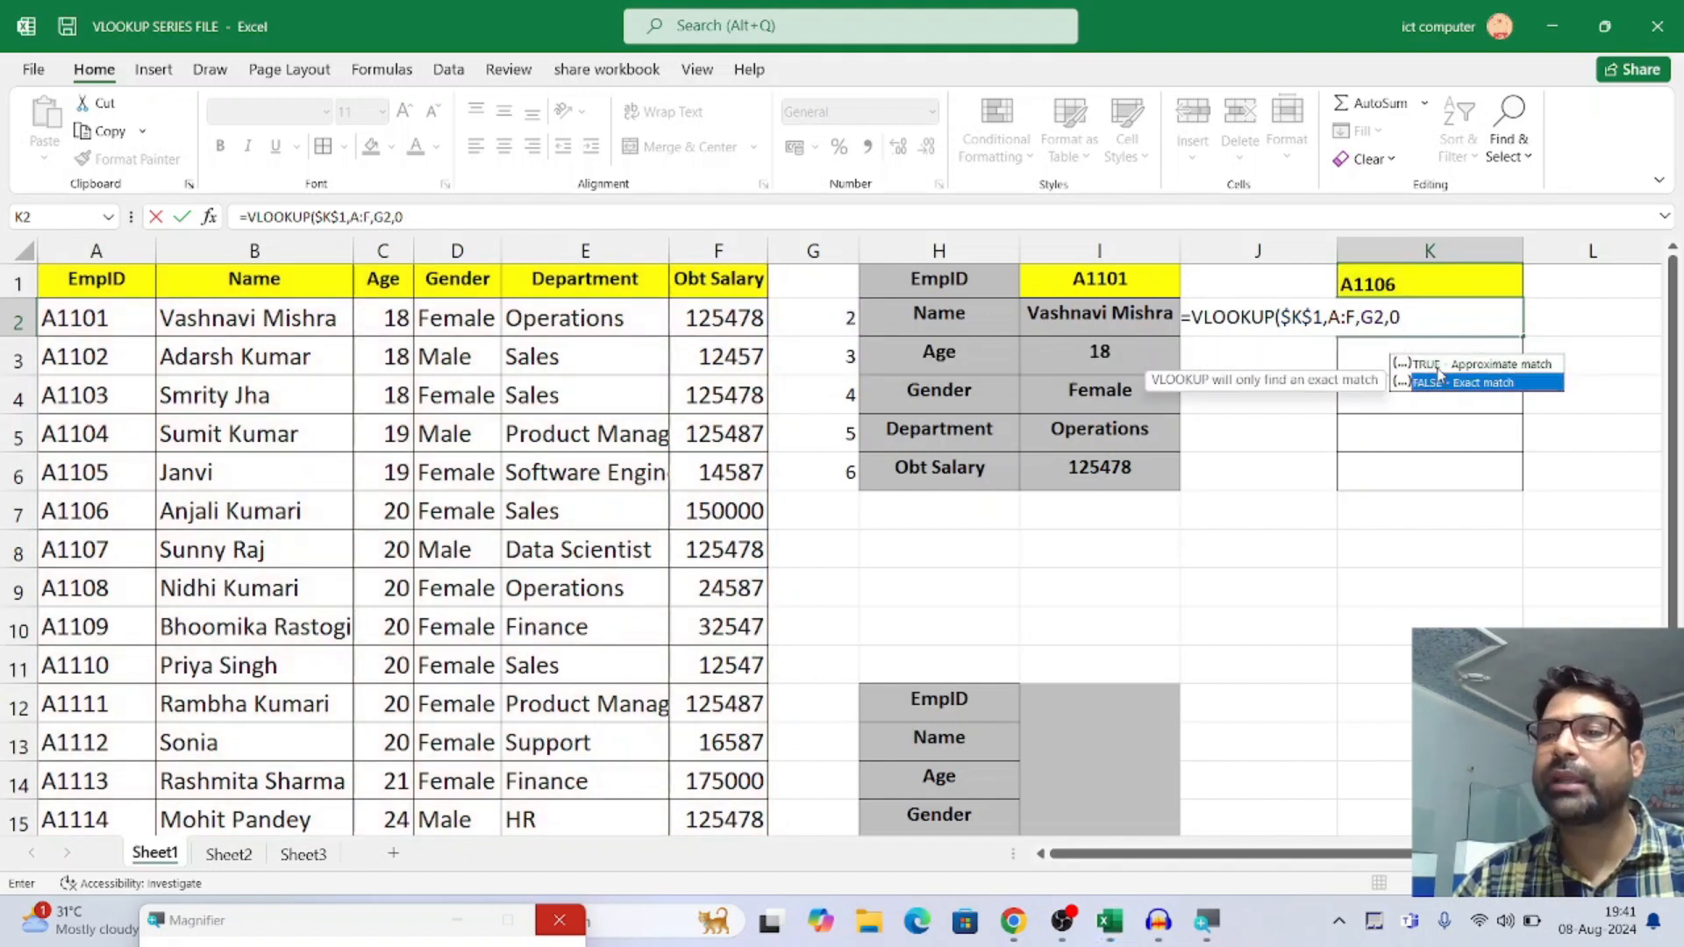
{"action": "left_click", "coordinate": [1419, 318]}
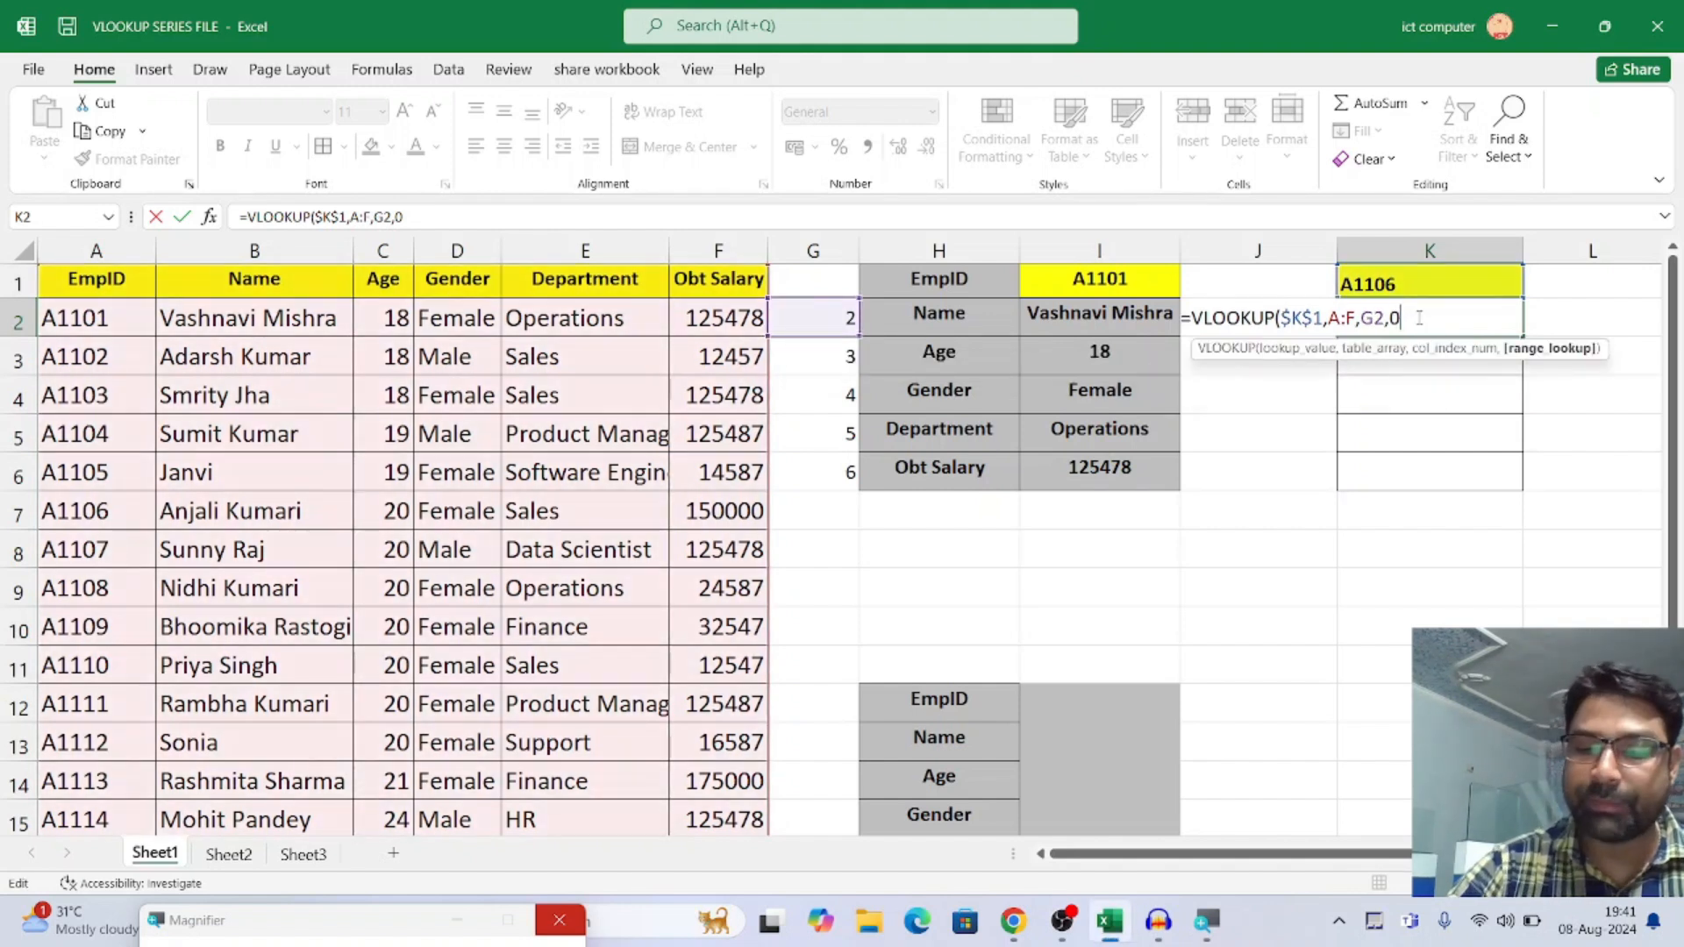
{"action": "type", "text": ")"}
{"action": "key", "text": "Return"}
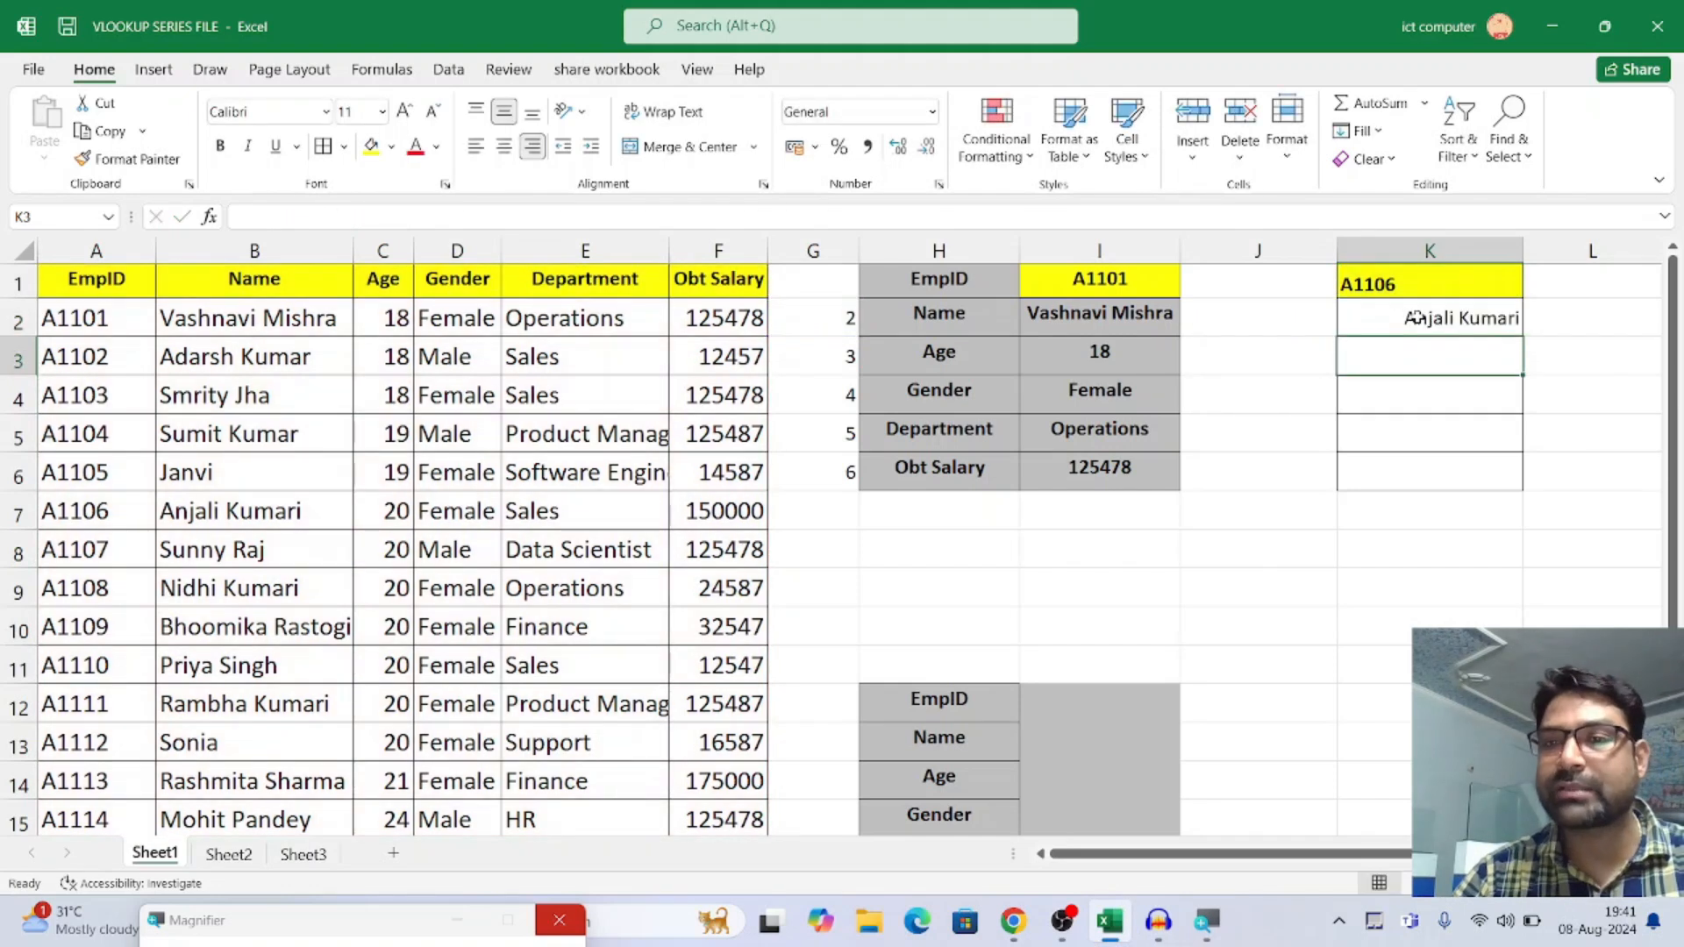
{"action": "left_click", "coordinate": [1425, 319]}
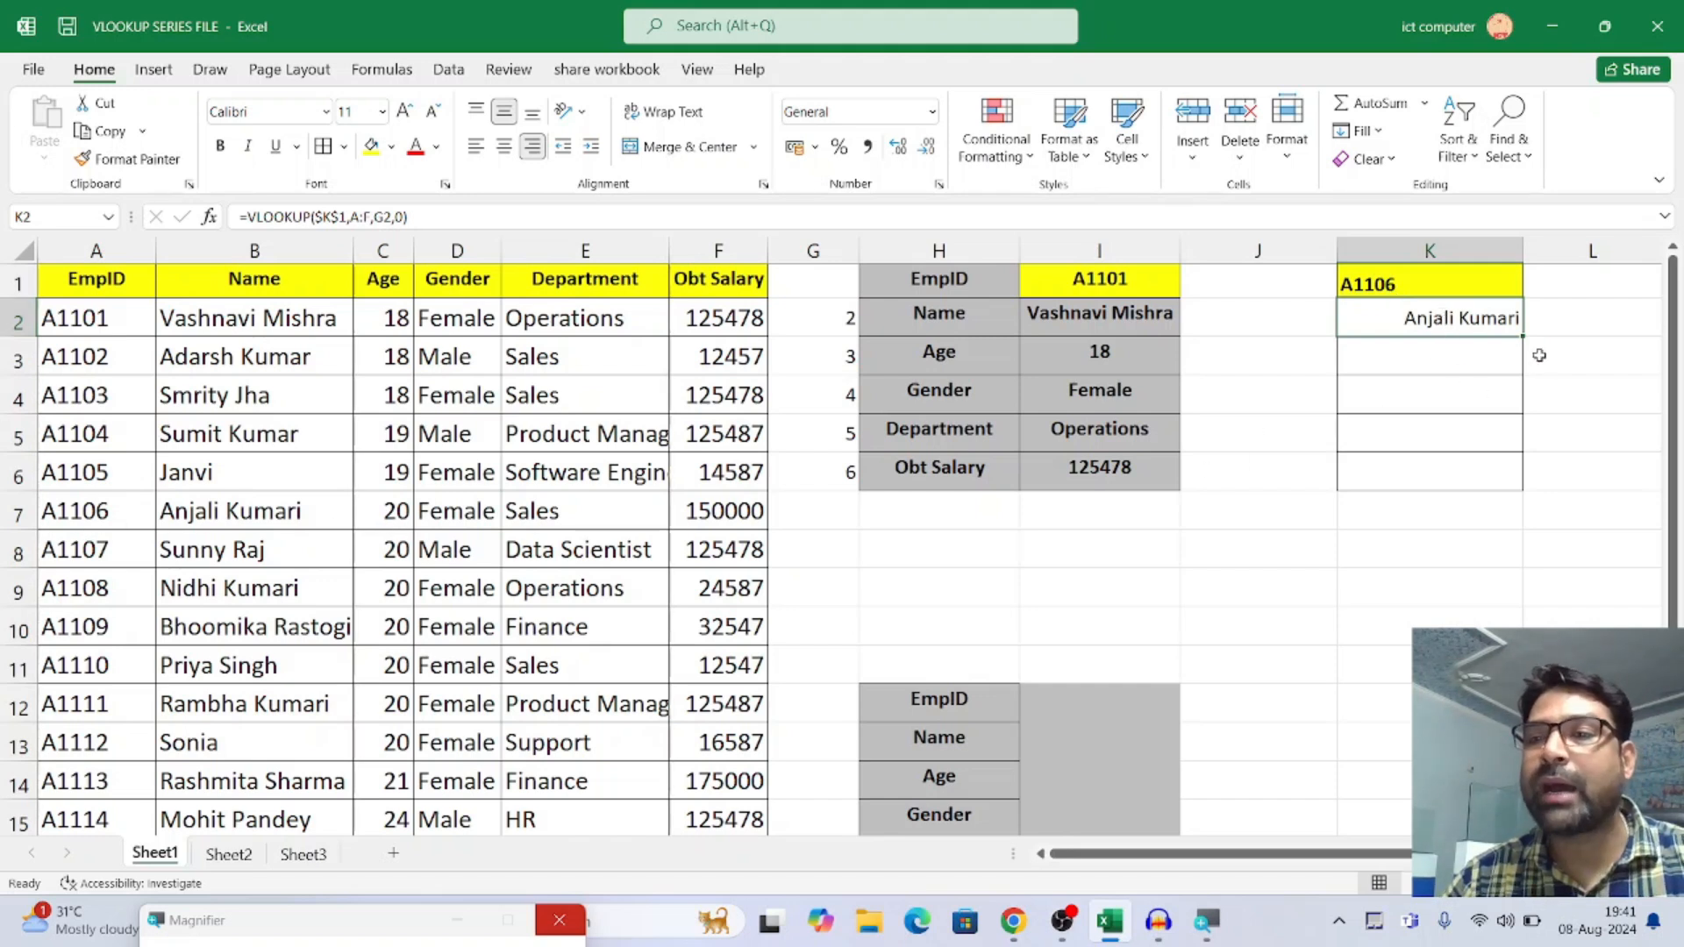
{"action": "left_click_drag", "start_coordinate": [1522, 336], "coordinate": [1509, 484]}
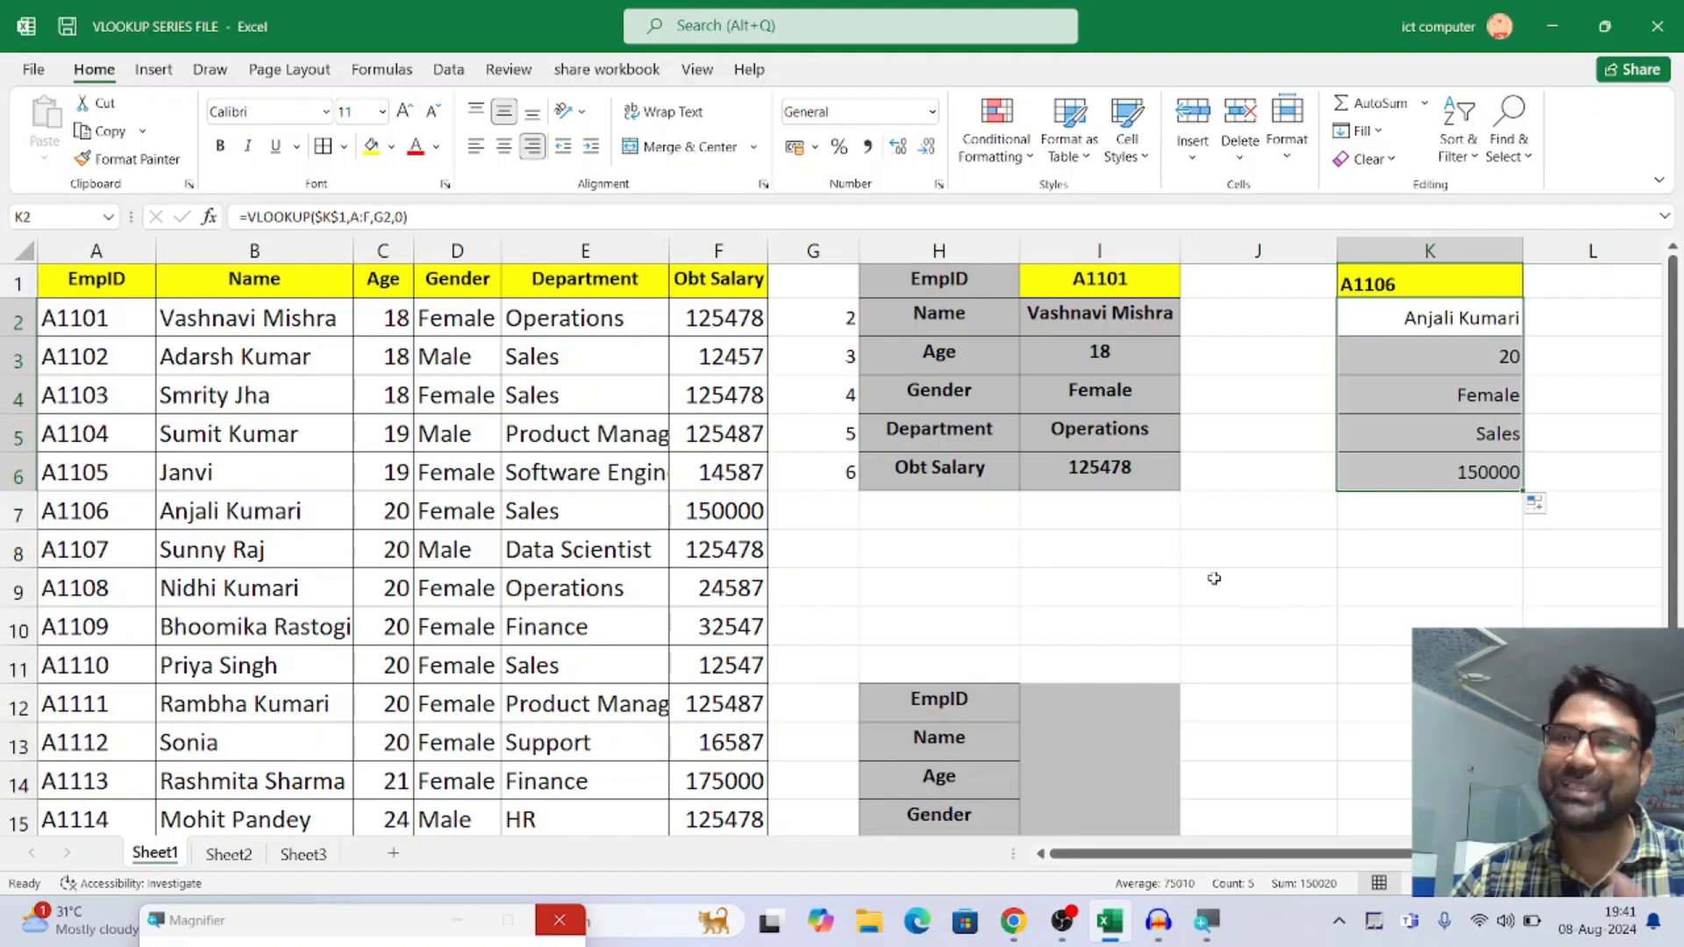
Clear the old VLOOKUP formula from cell M2 below the third employee ID
{"action": "left_click_drag", "start_coordinate": [1300, 853], "coordinate": [1377, 854]}
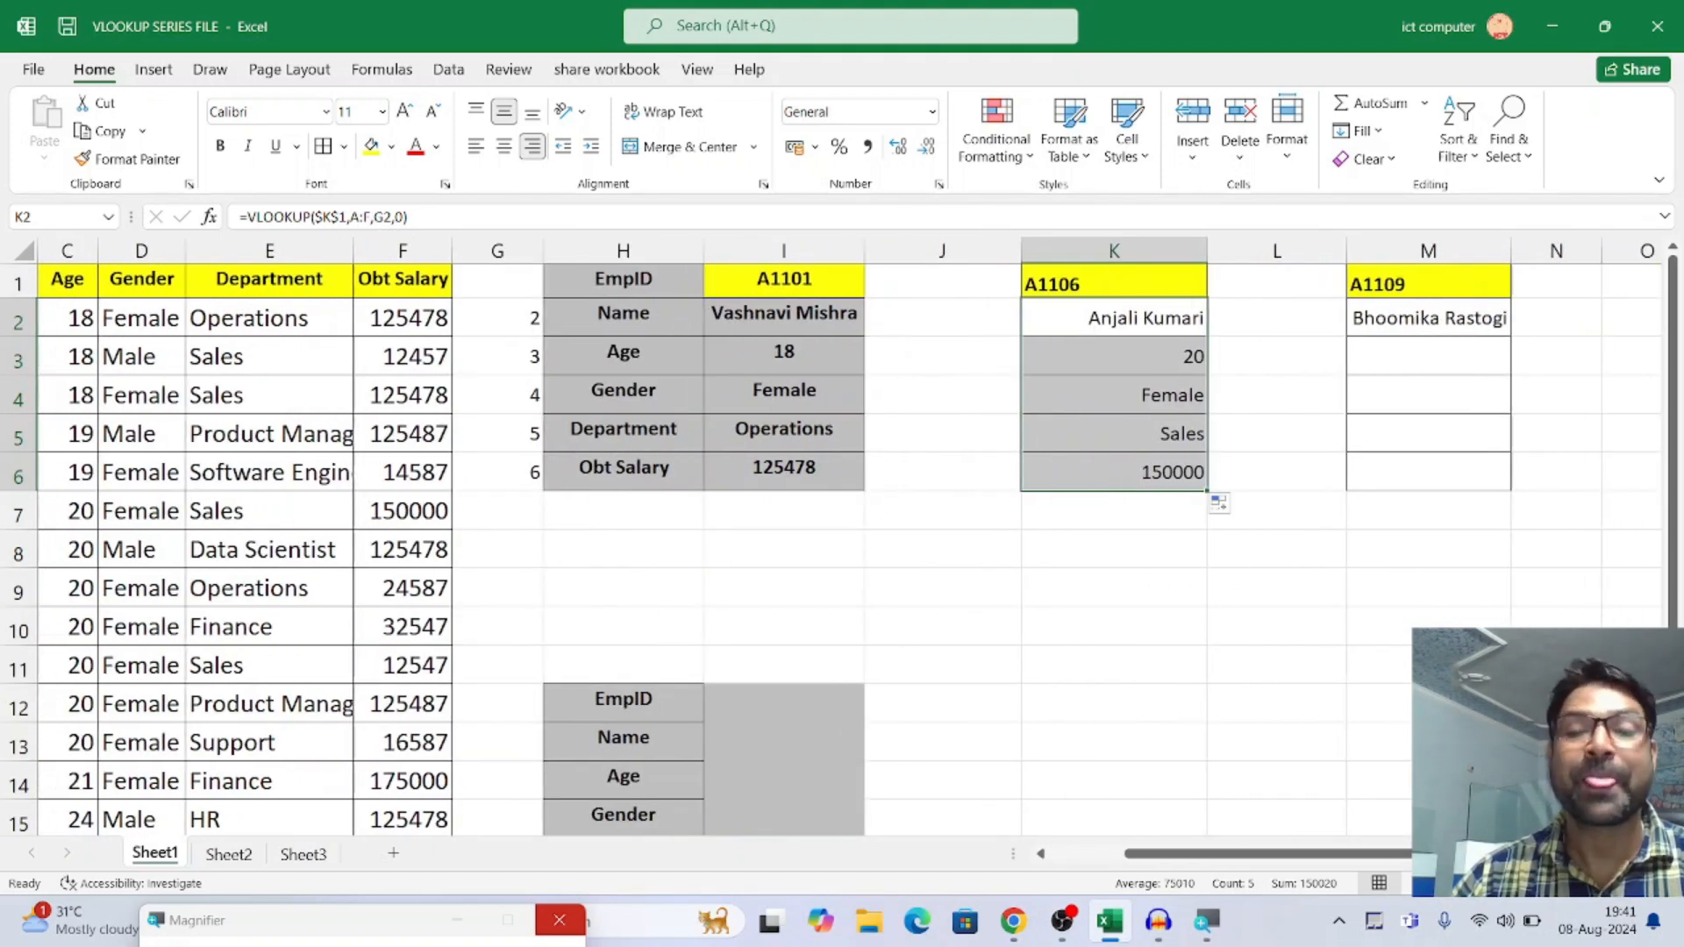
{"action": "left_click", "coordinate": [1480, 318]}
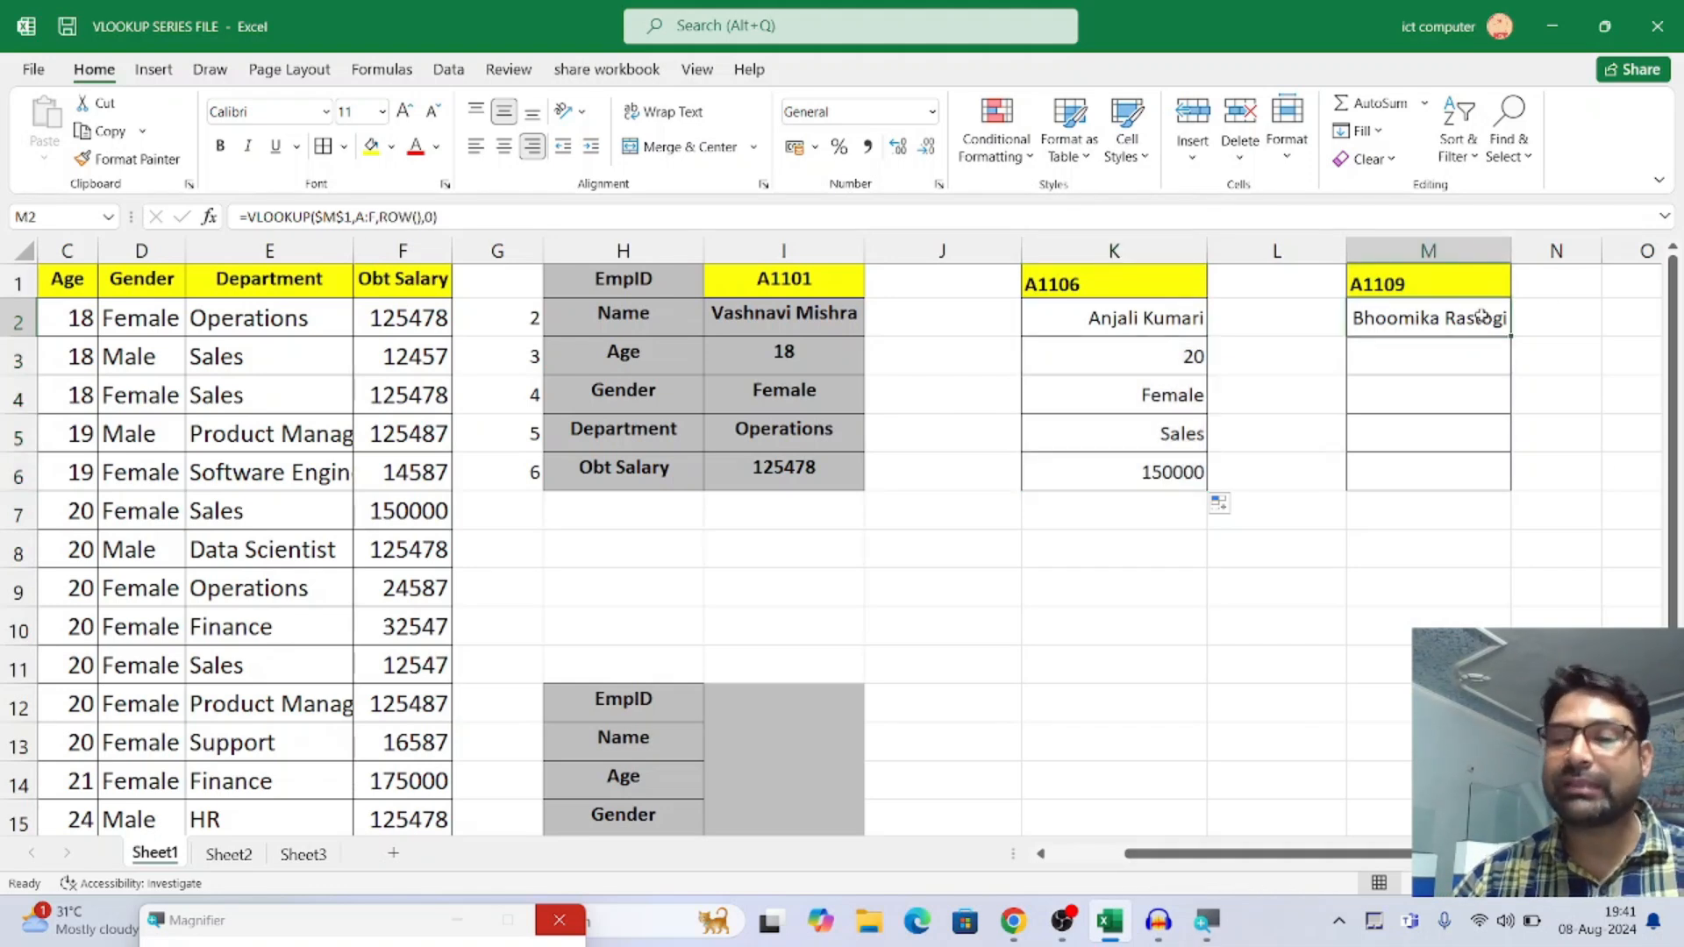
{"action": "key", "text": "Delete"}
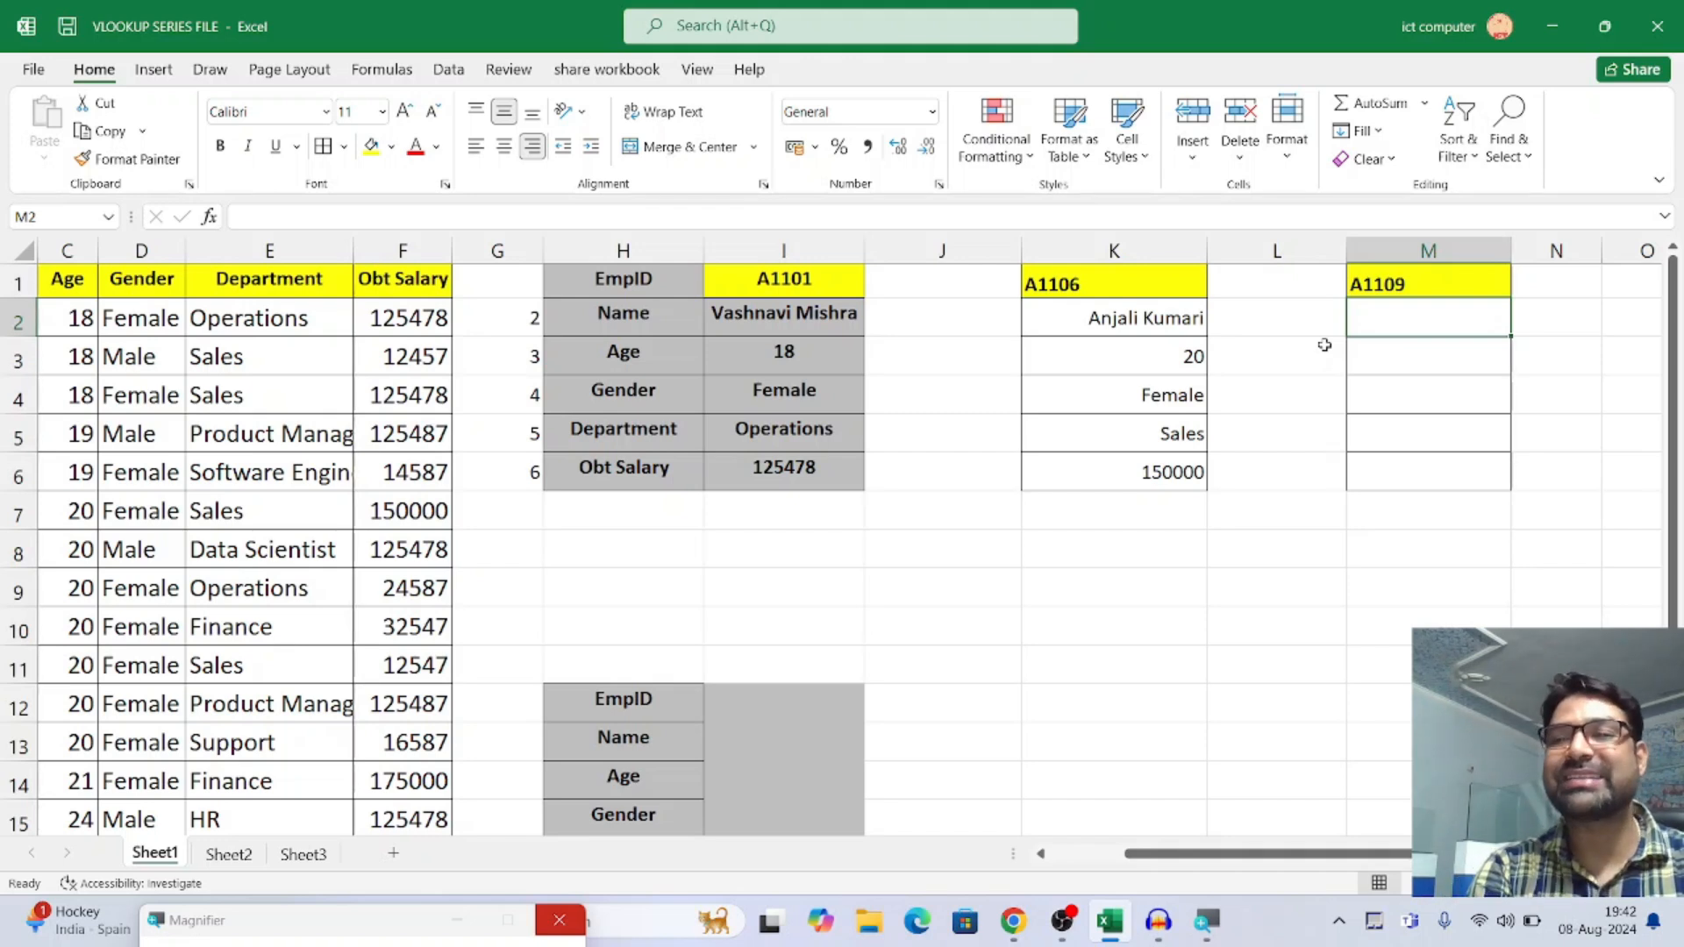
{"action": "type", "text": "="}
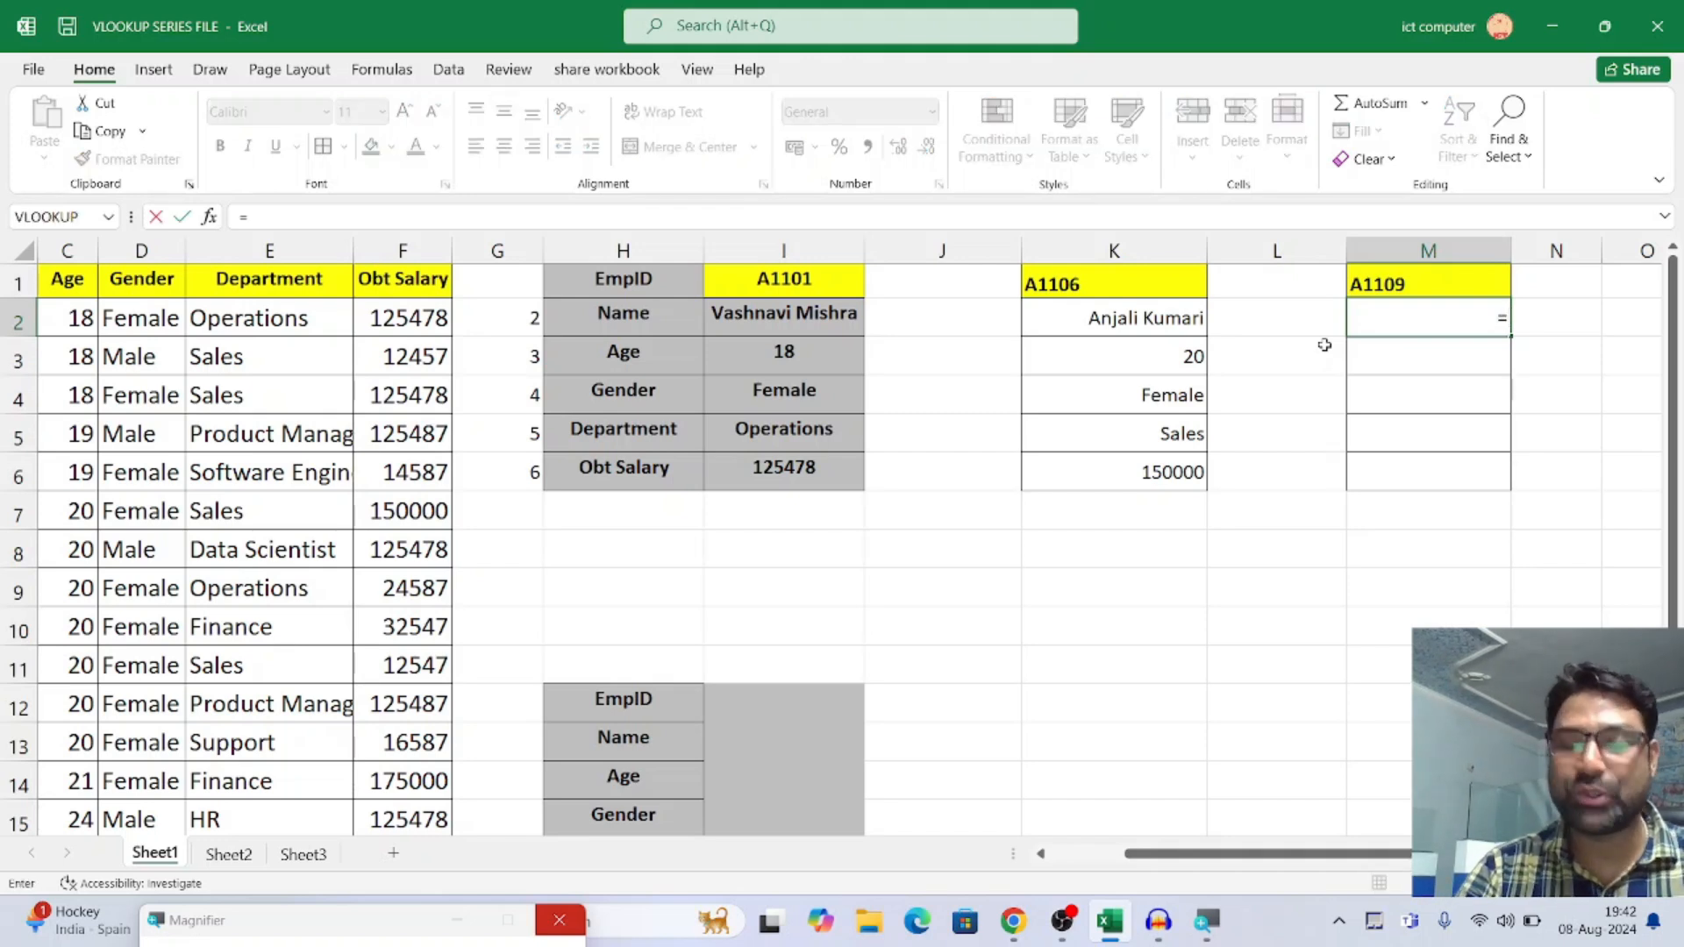
{"action": "type", "text": "VL"}
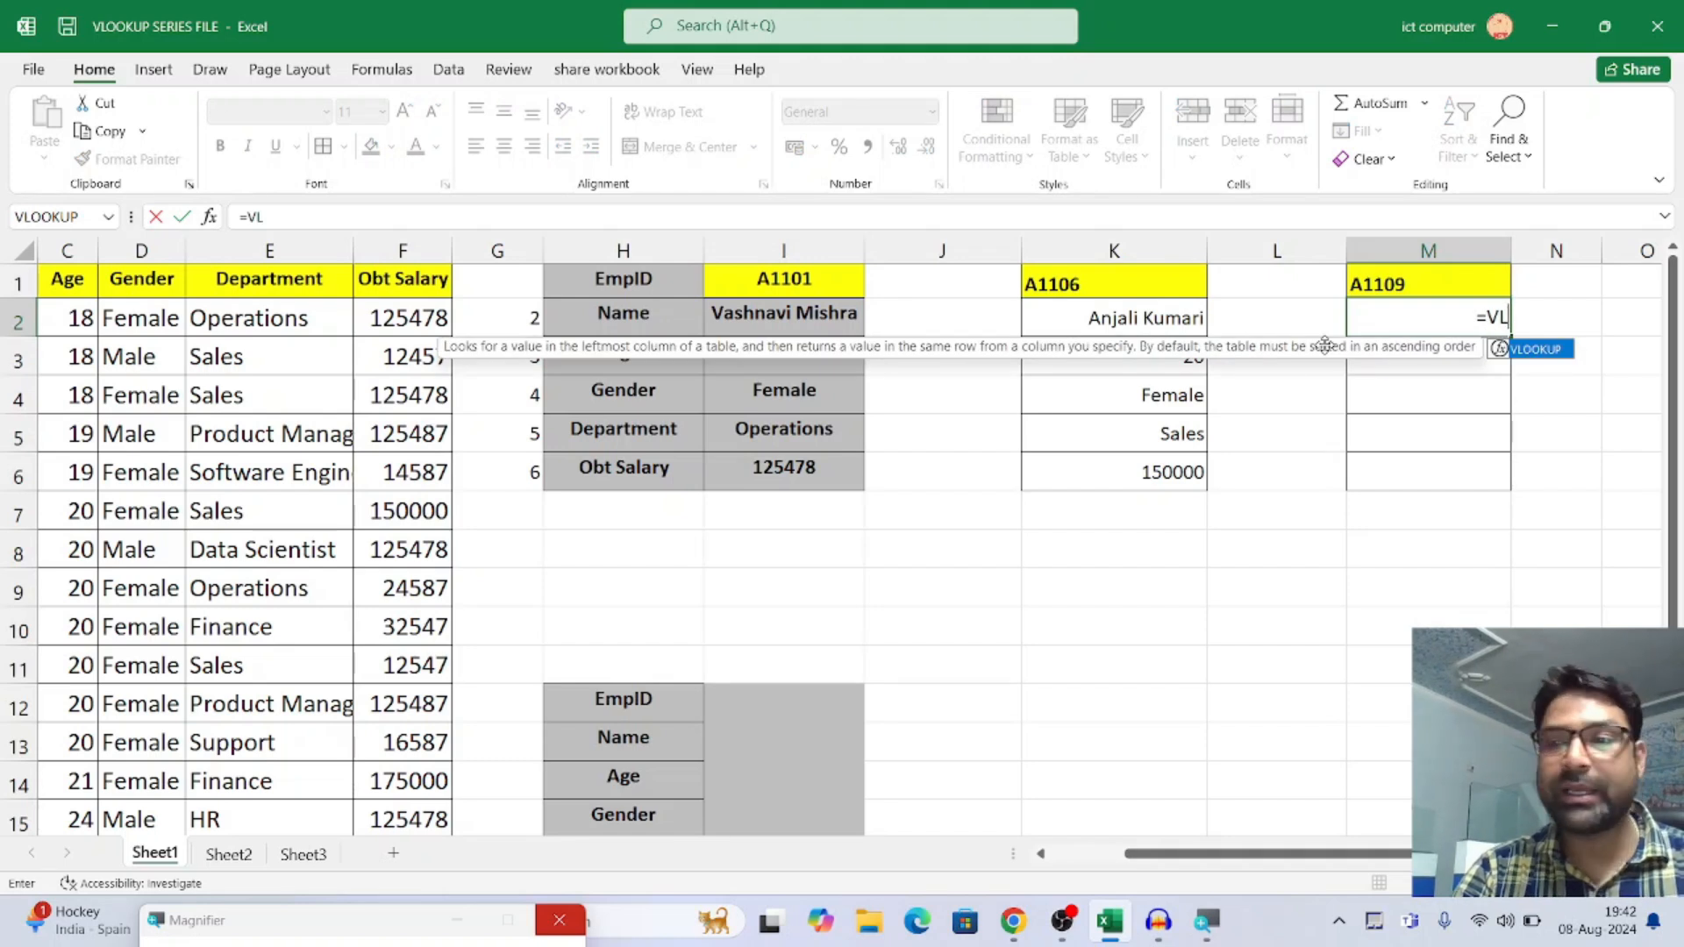
{"action": "key", "text": "Tab"}
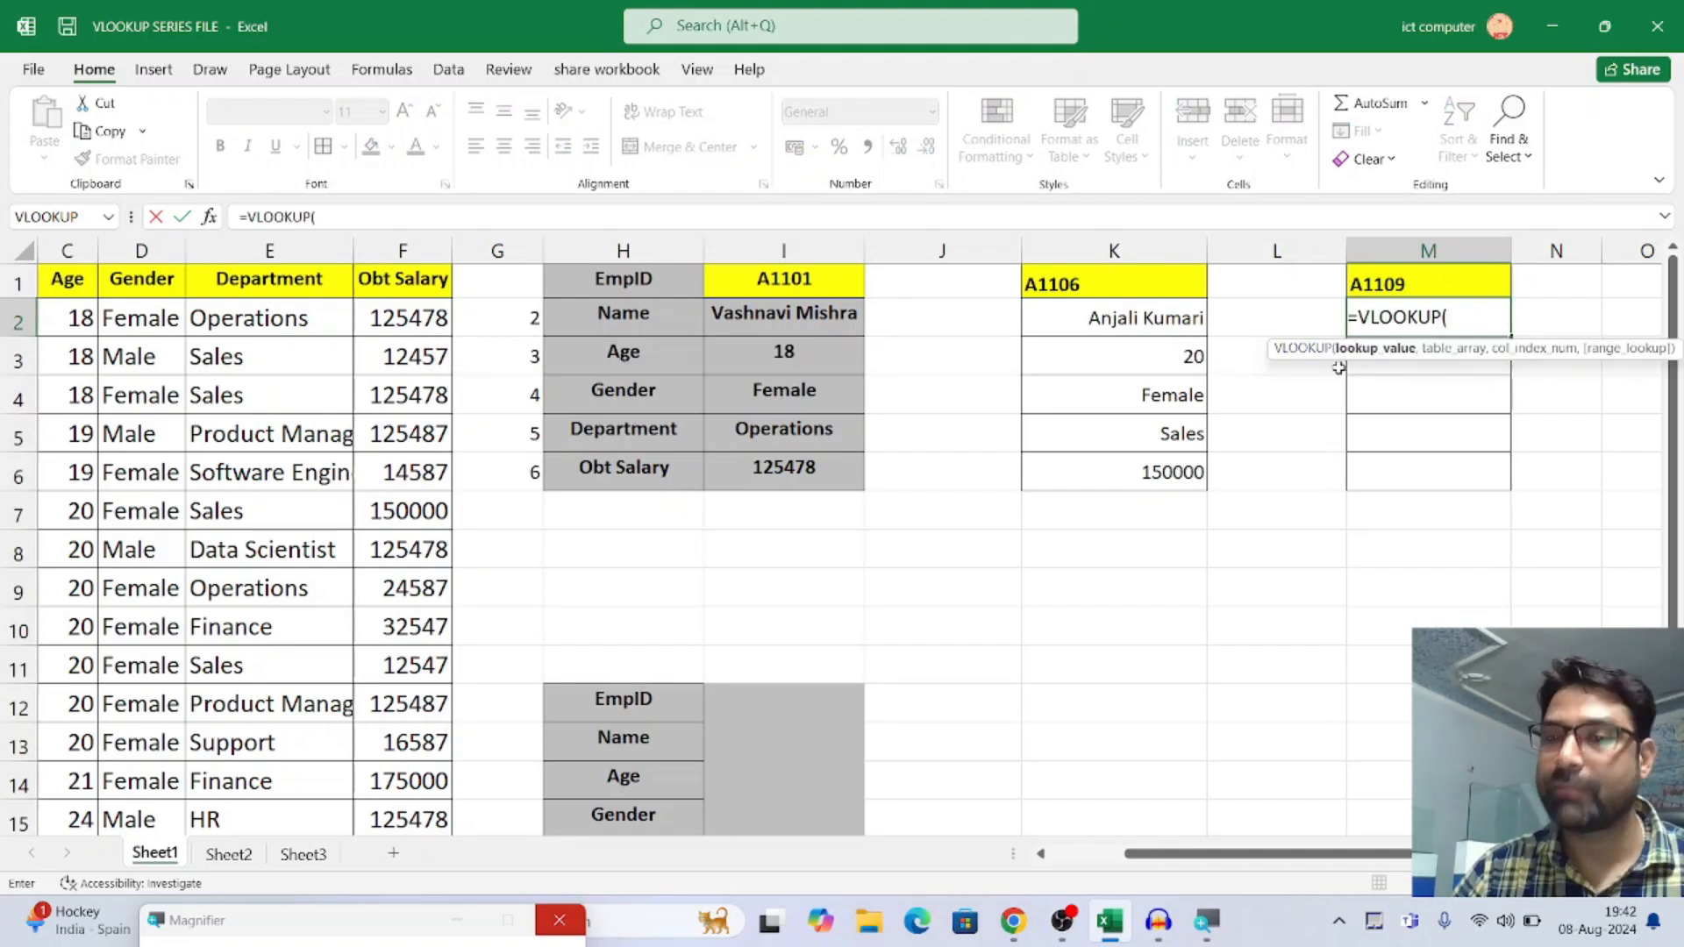
{"action": "left_click", "coordinate": [1393, 284]}
{"action": "key", "text": "F4"}
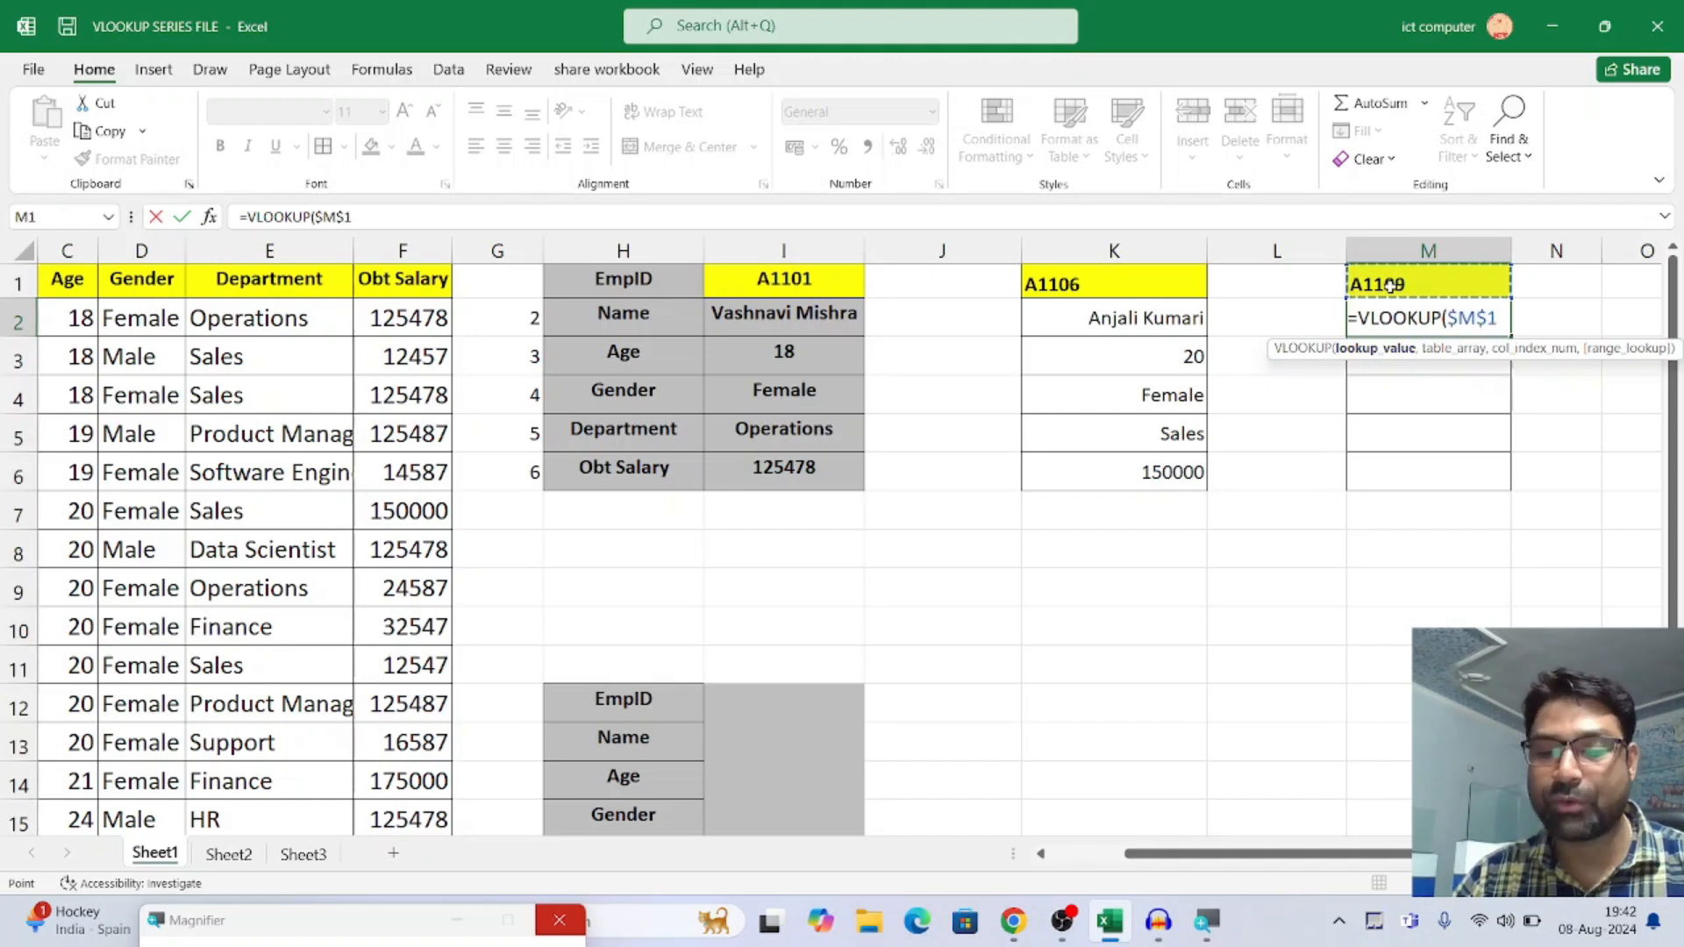
{"action": "type", "text": ","}
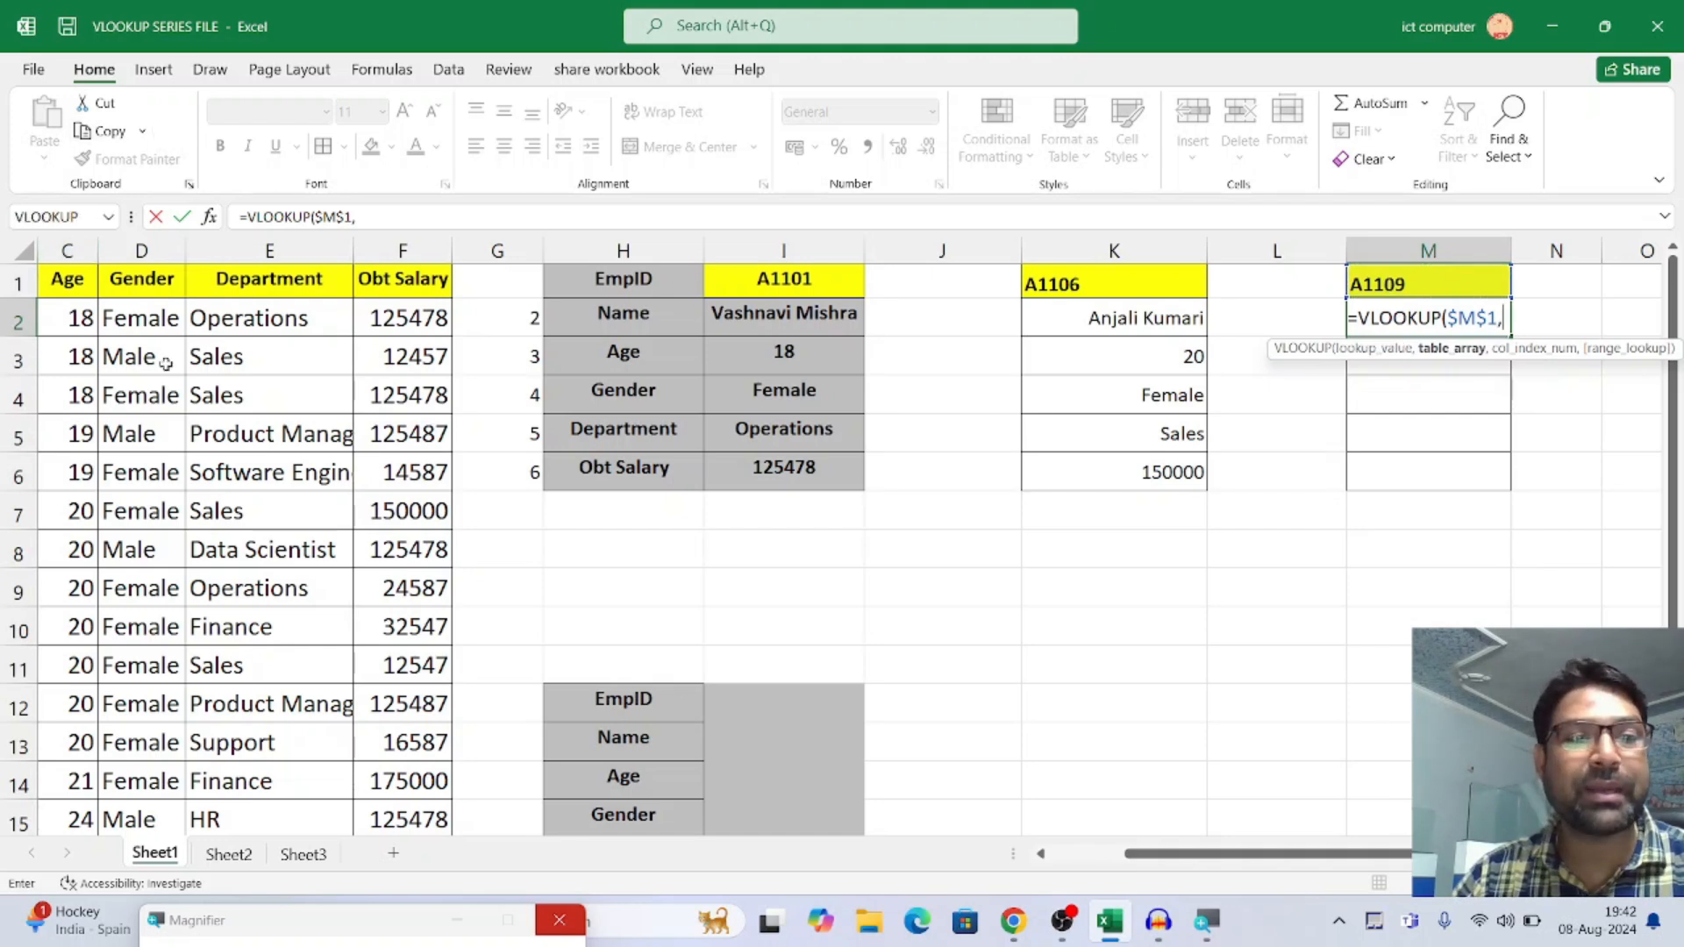
{"action": "left_click_drag", "start_coordinate": [1153, 862], "coordinate": [1066, 856]}
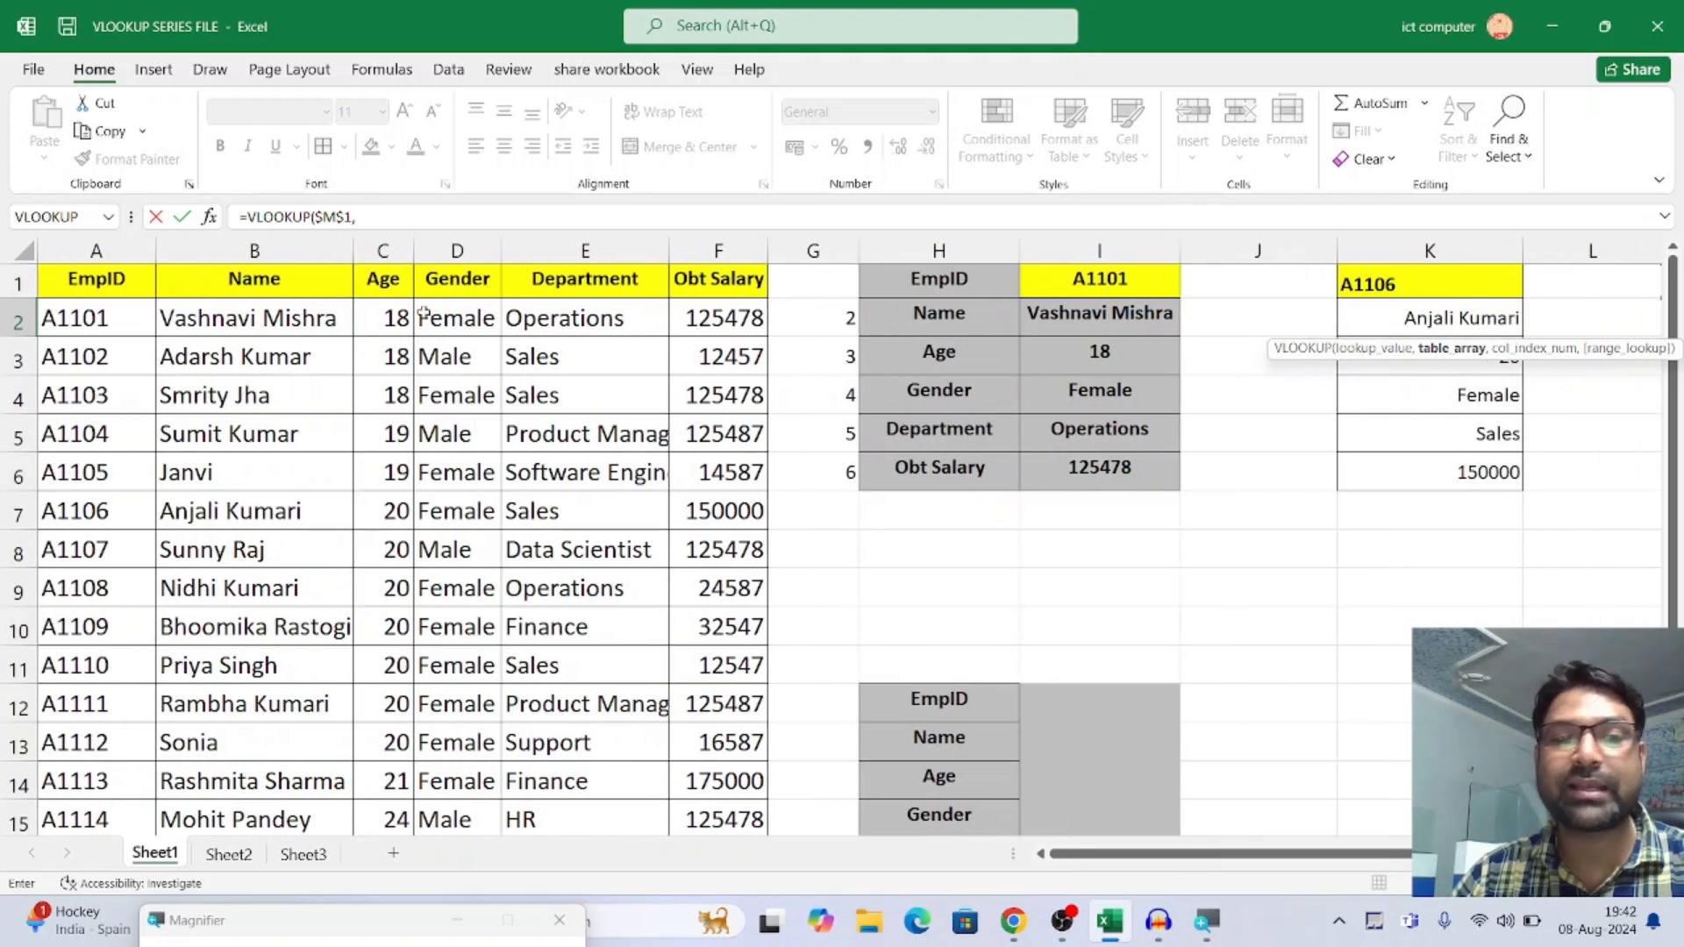
{"action": "left_click_drag", "start_coordinate": [97, 248], "coordinate": [699, 265]}
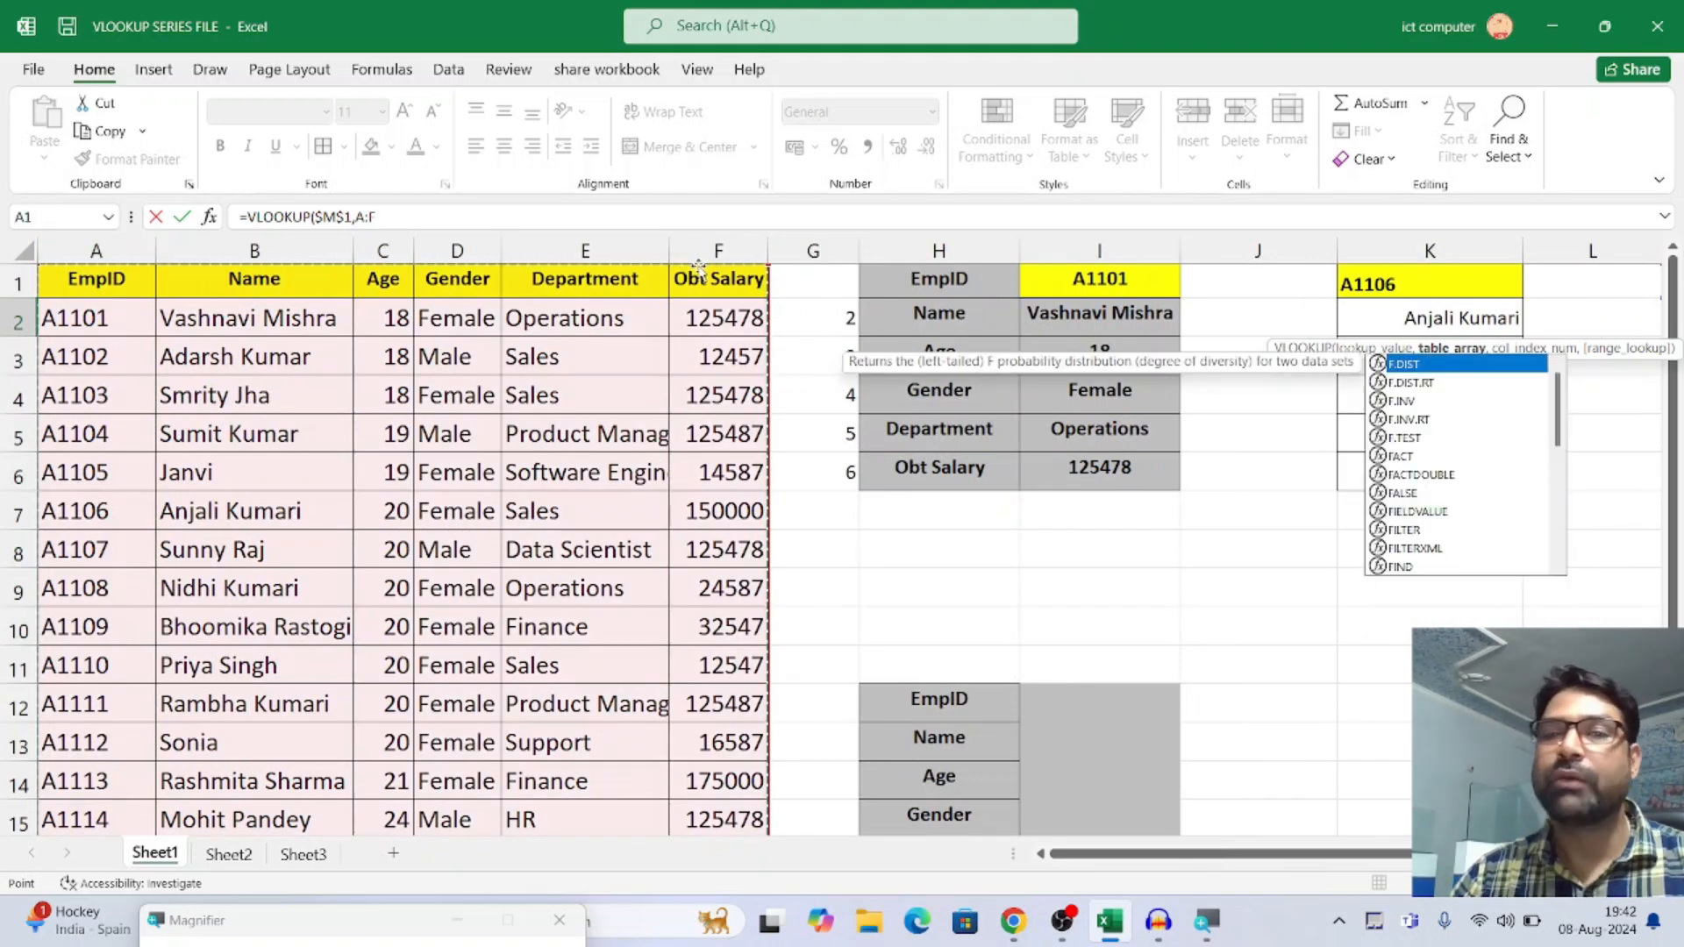
{"action": "type", "text": ","}
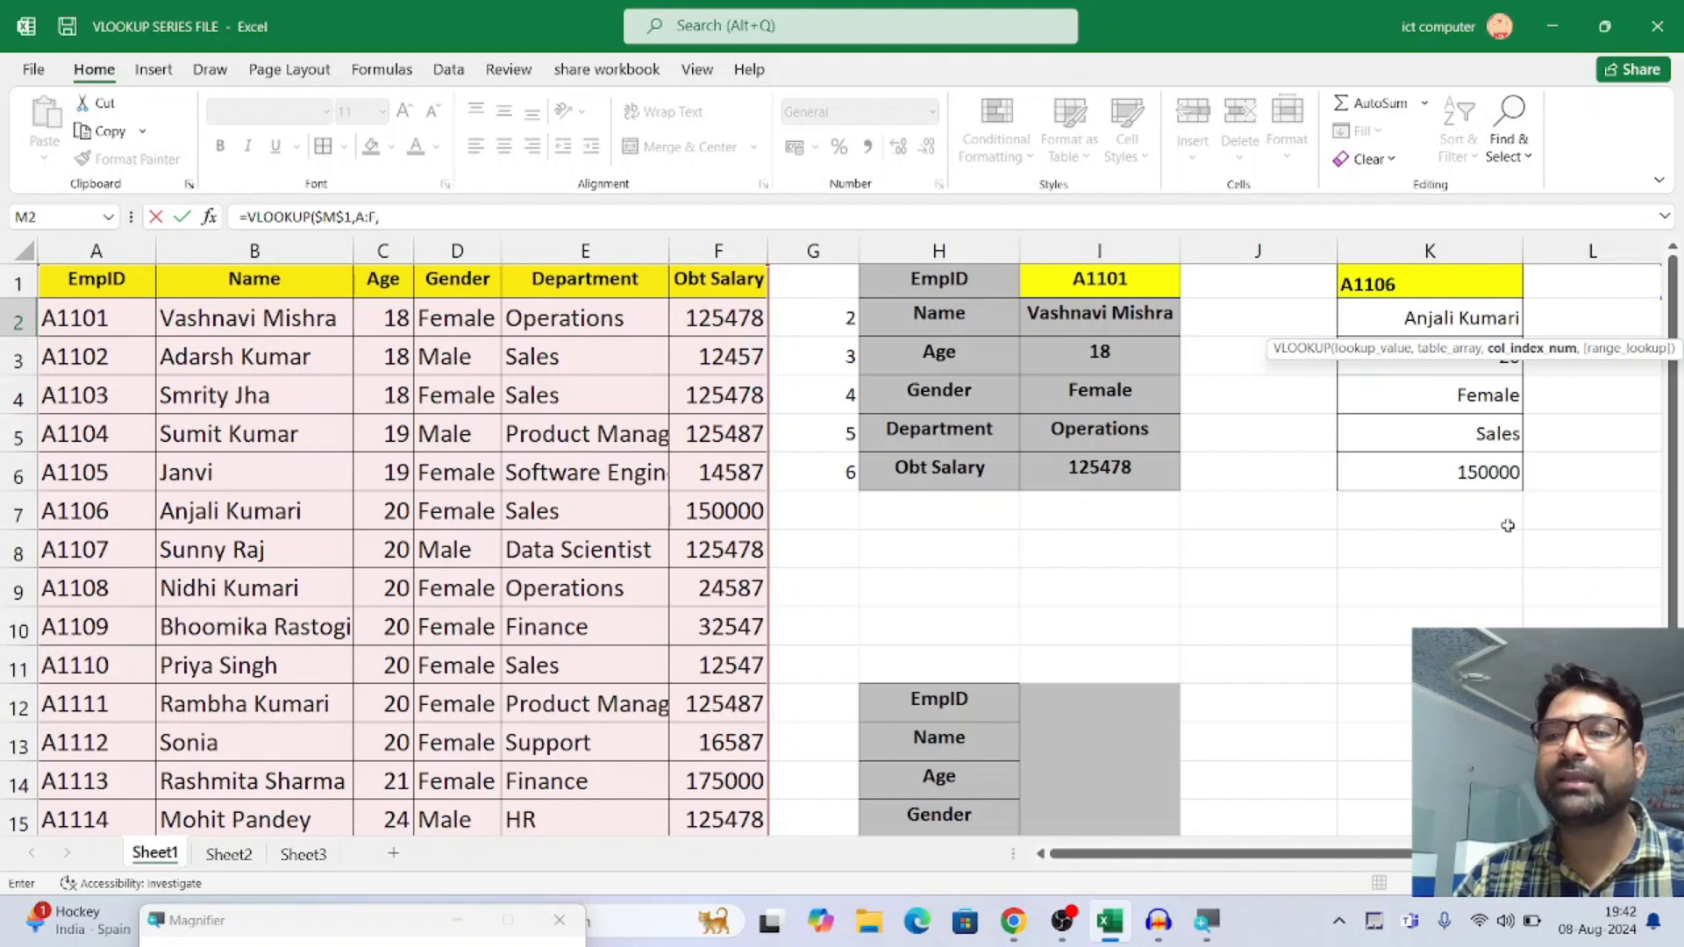
{"action": "scroll", "coordinate": [1318, 581], "scroll_direction": "right", "scroll_amount": 3}
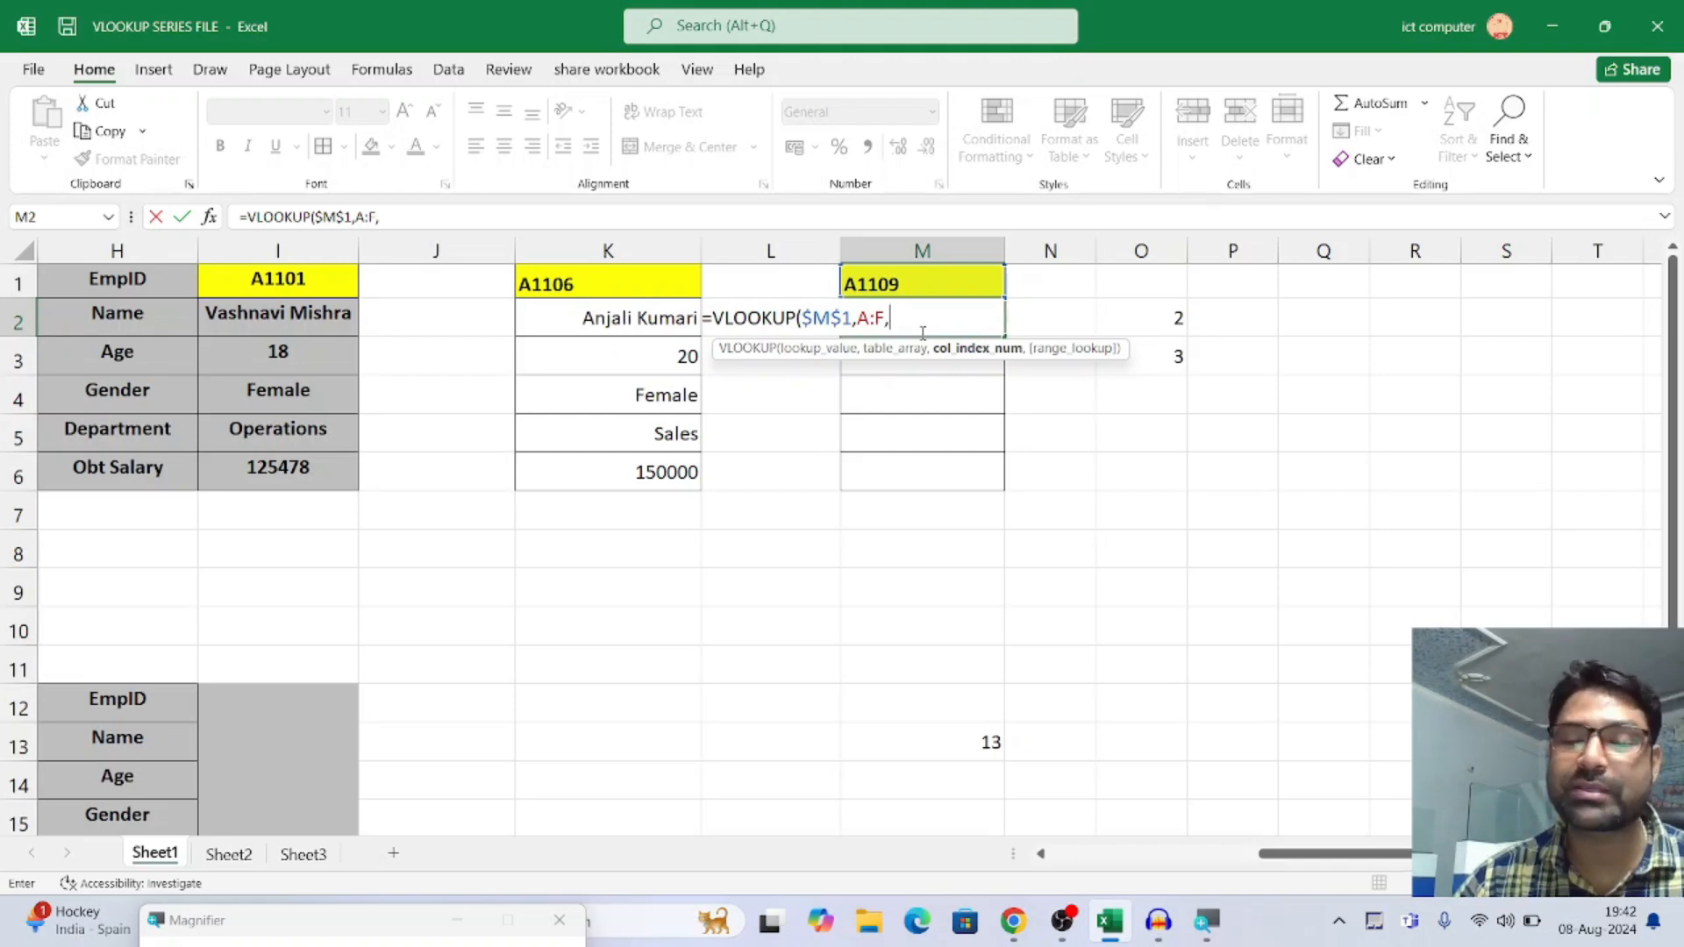
{"action": "key", "text": "Escape"}
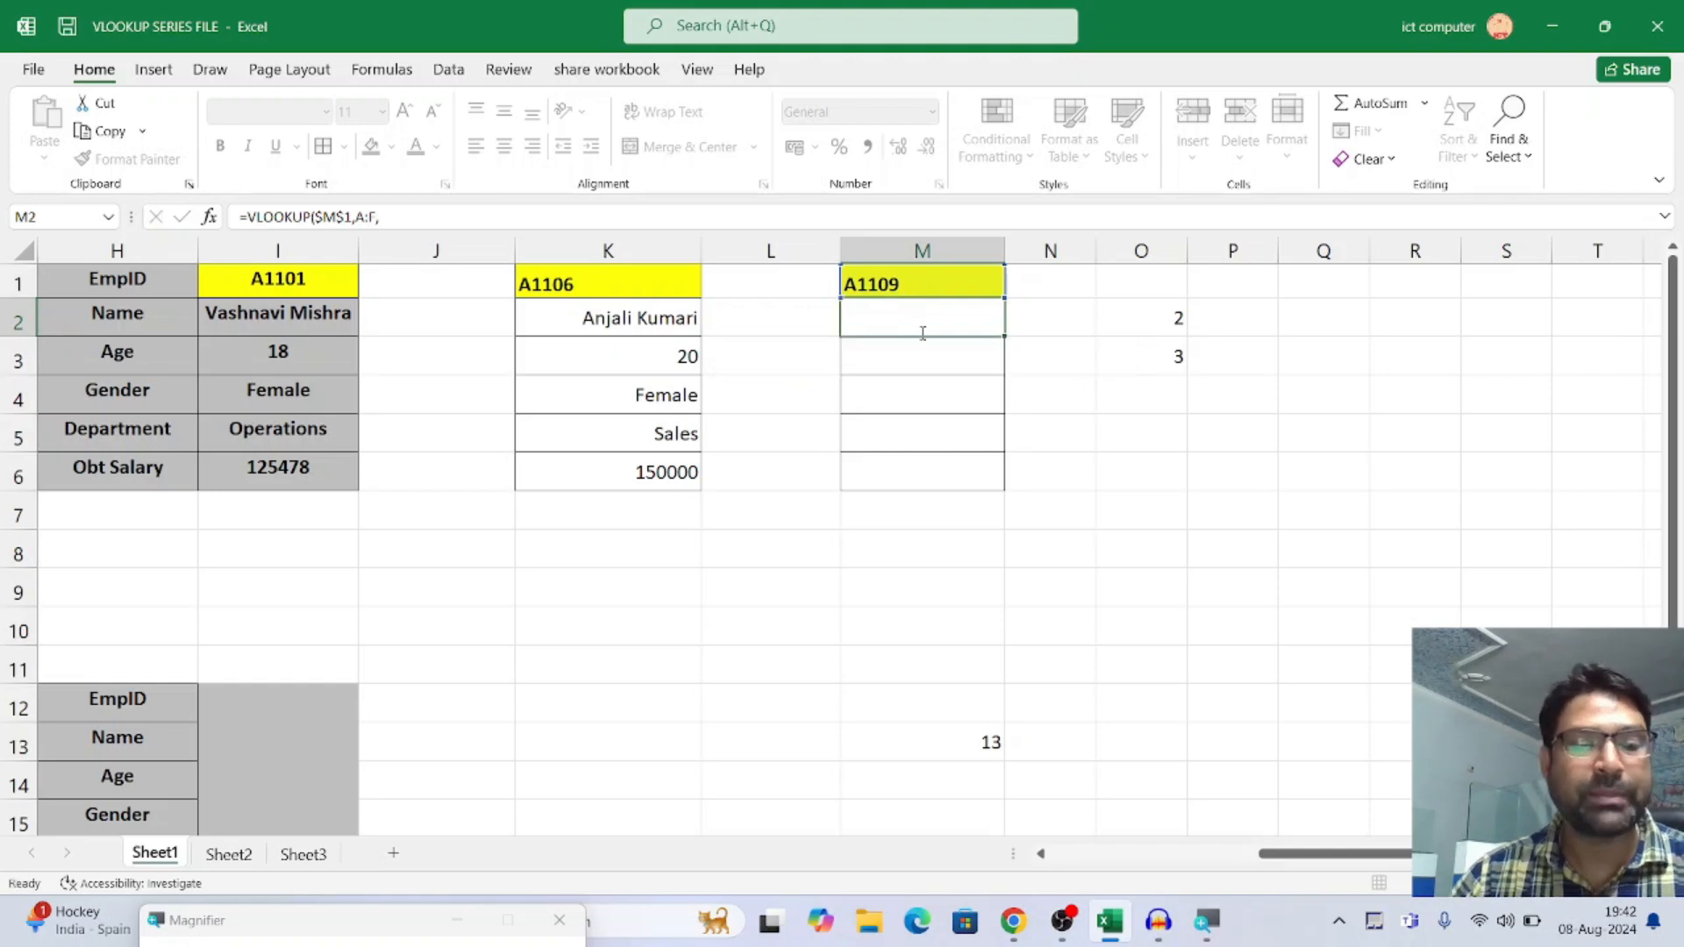
Clear the leftover test values from cells O2 and O3
{"action": "left_click", "coordinate": [1177, 316]}
{"action": "left_click_drag", "start_coordinate": [1179, 314], "coordinate": [1191, 364]}
{"action": "key", "text": "Delete"}
Enter the formula =ROW() in cells O5 and O10 to demonstrate the ROW function
{"action": "left_click", "coordinate": [1151, 425]}
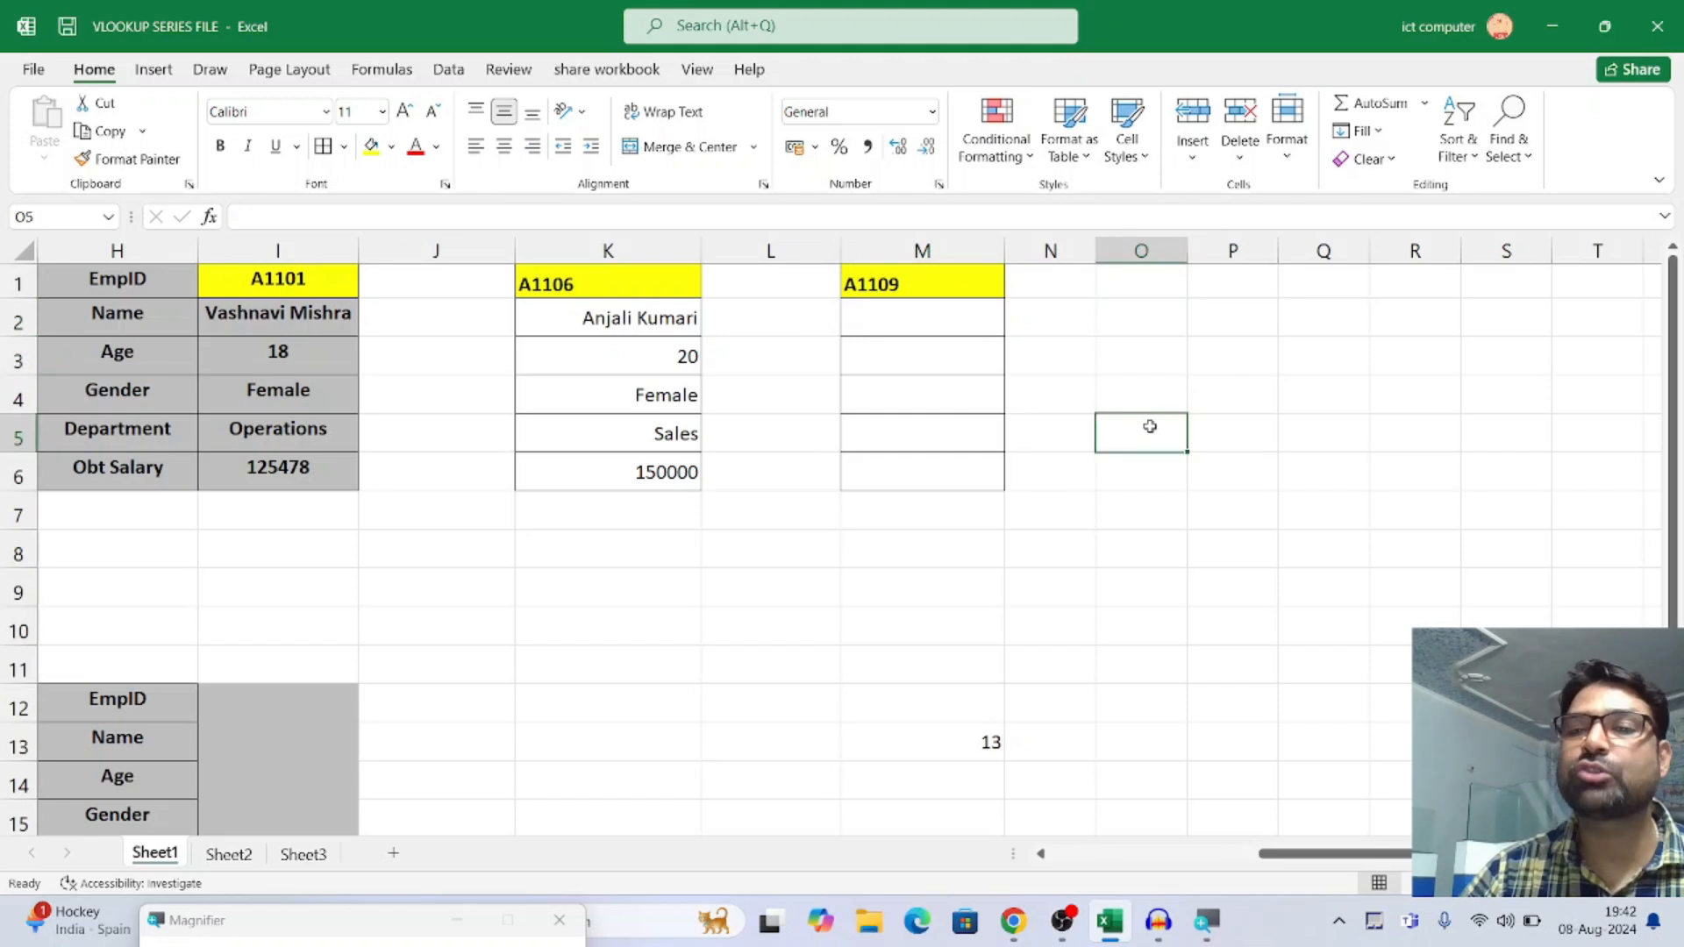
{"action": "type", "text": "=ROW()"}
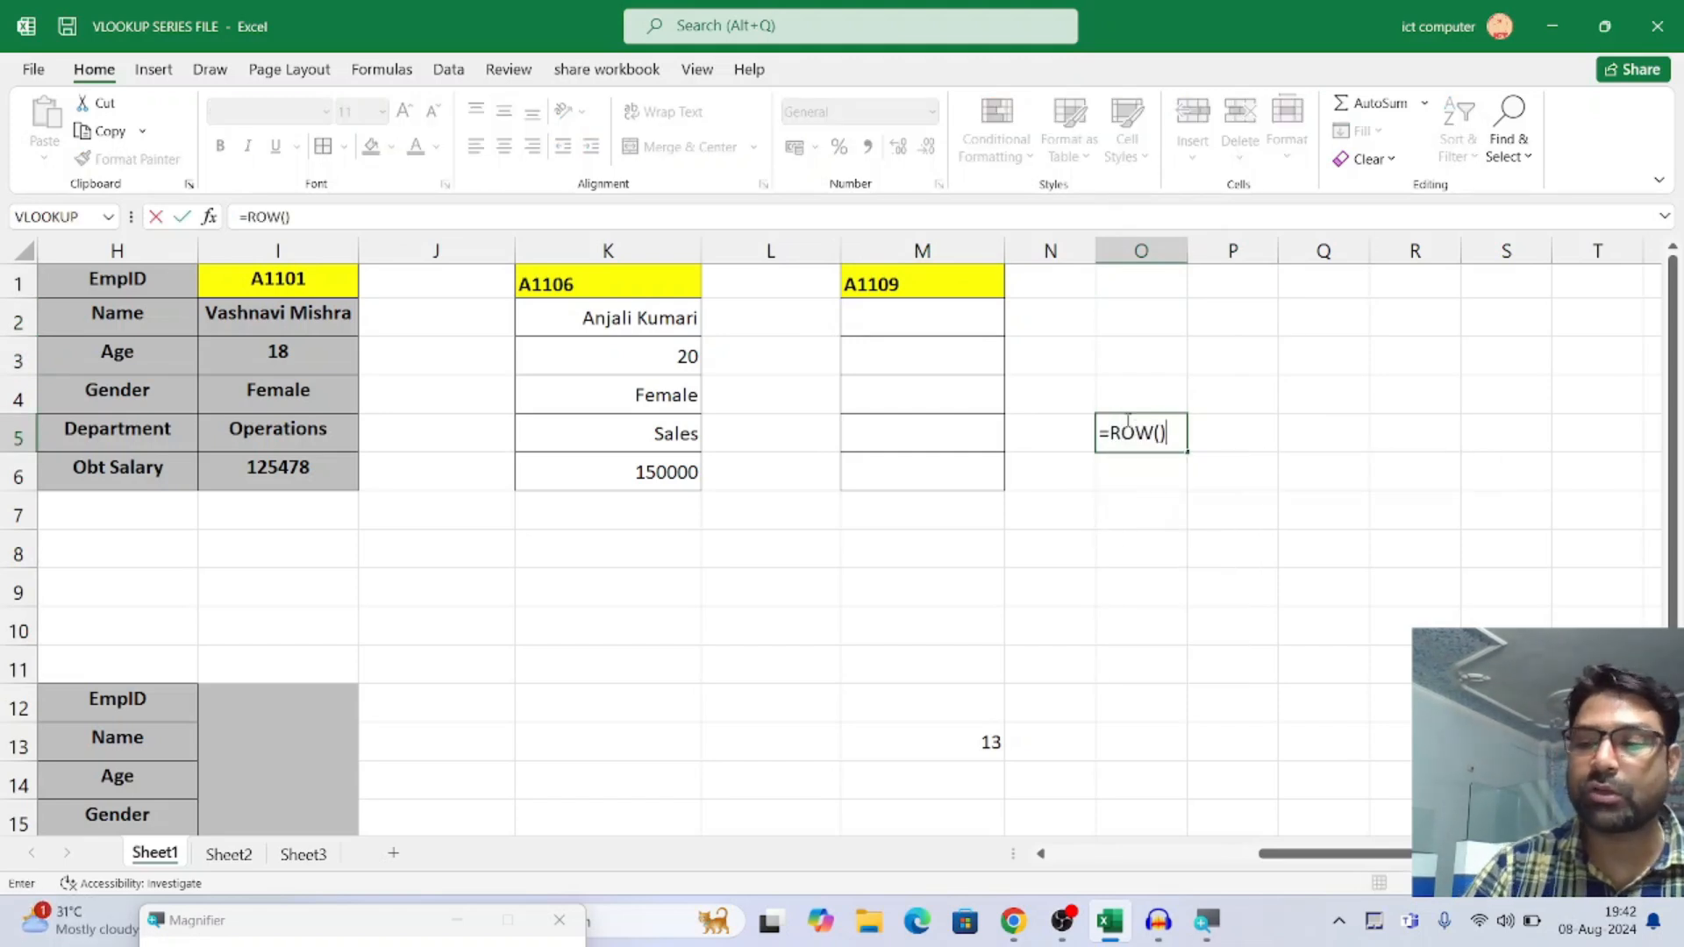
{"action": "key", "text": "Return"}
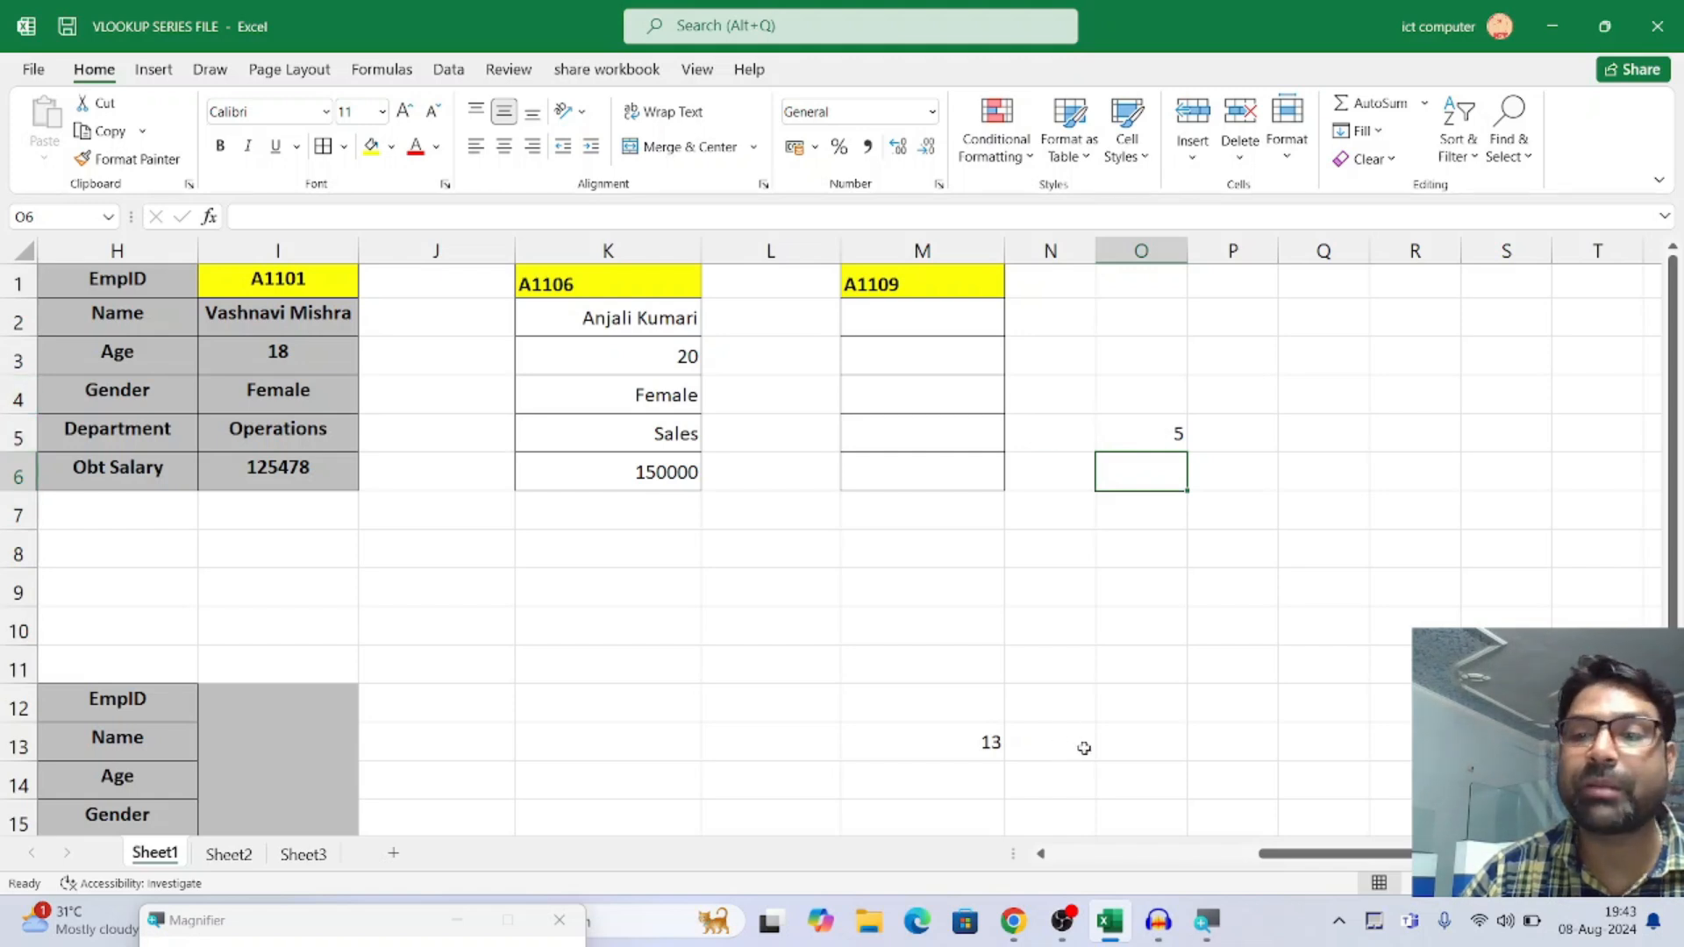
{"action": "left_click", "coordinate": [1131, 628]}
{"action": "type", "text": "=ROW"}
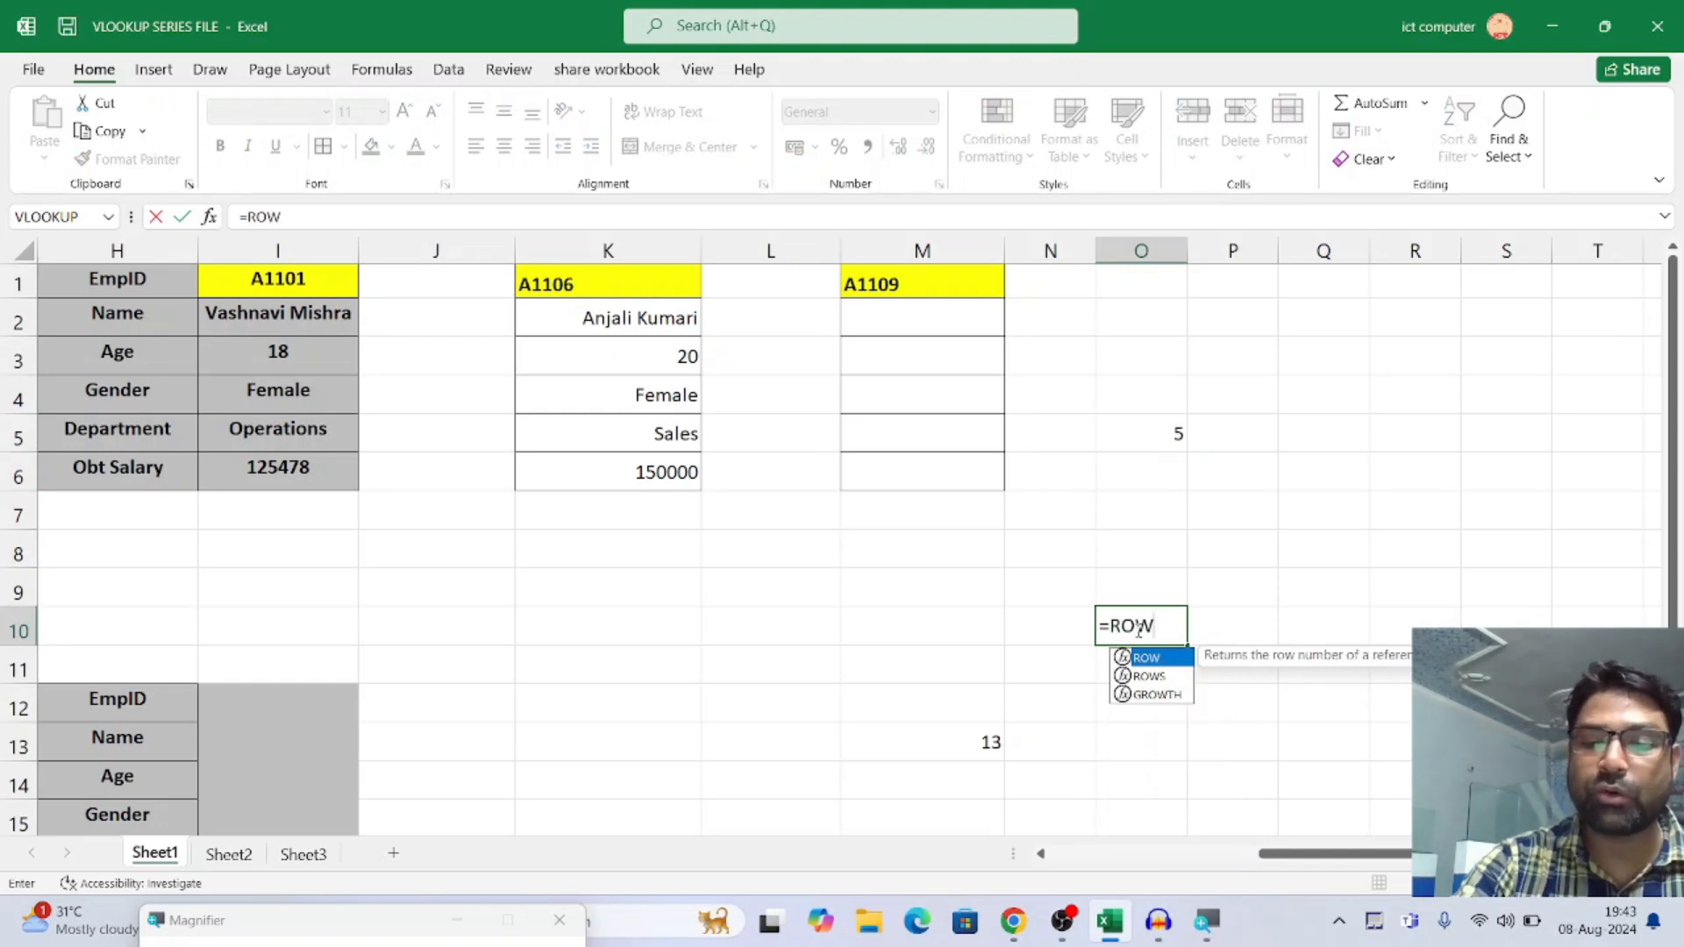
{"action": "type", "text": "()"}
{"action": "key", "text": "Return"}
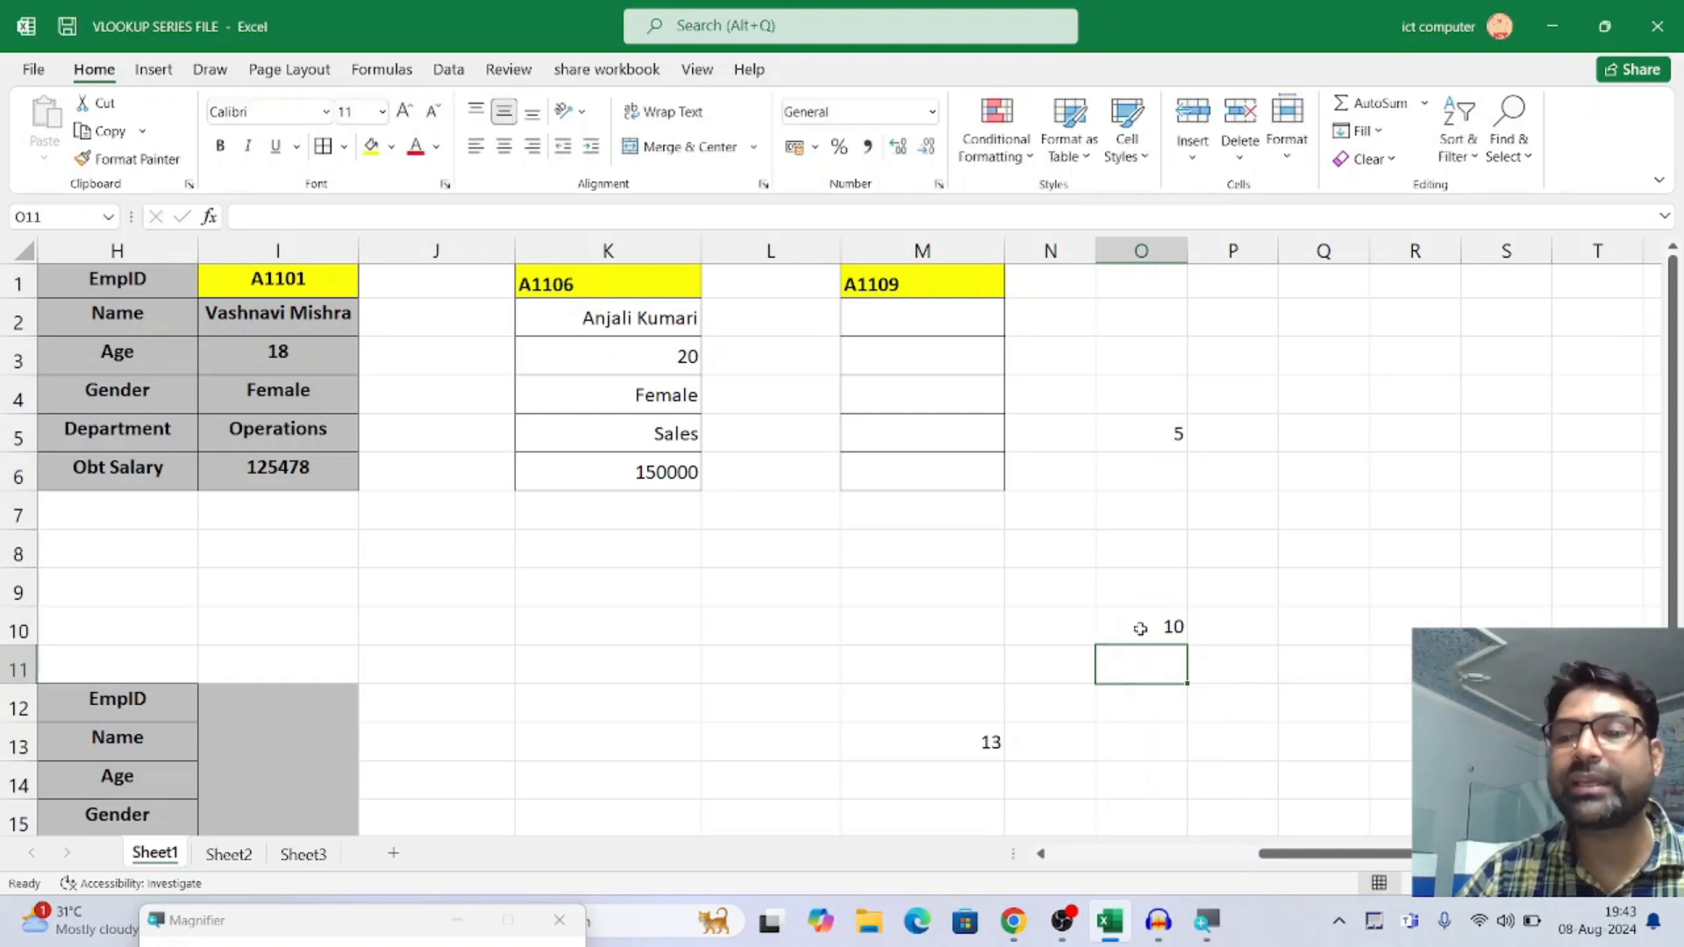
Start a VLOOKUP formula in M2 with the absolute reference $M$1 as lookup value and columns A:F as table array
{"action": "left_click", "coordinate": [936, 324]}
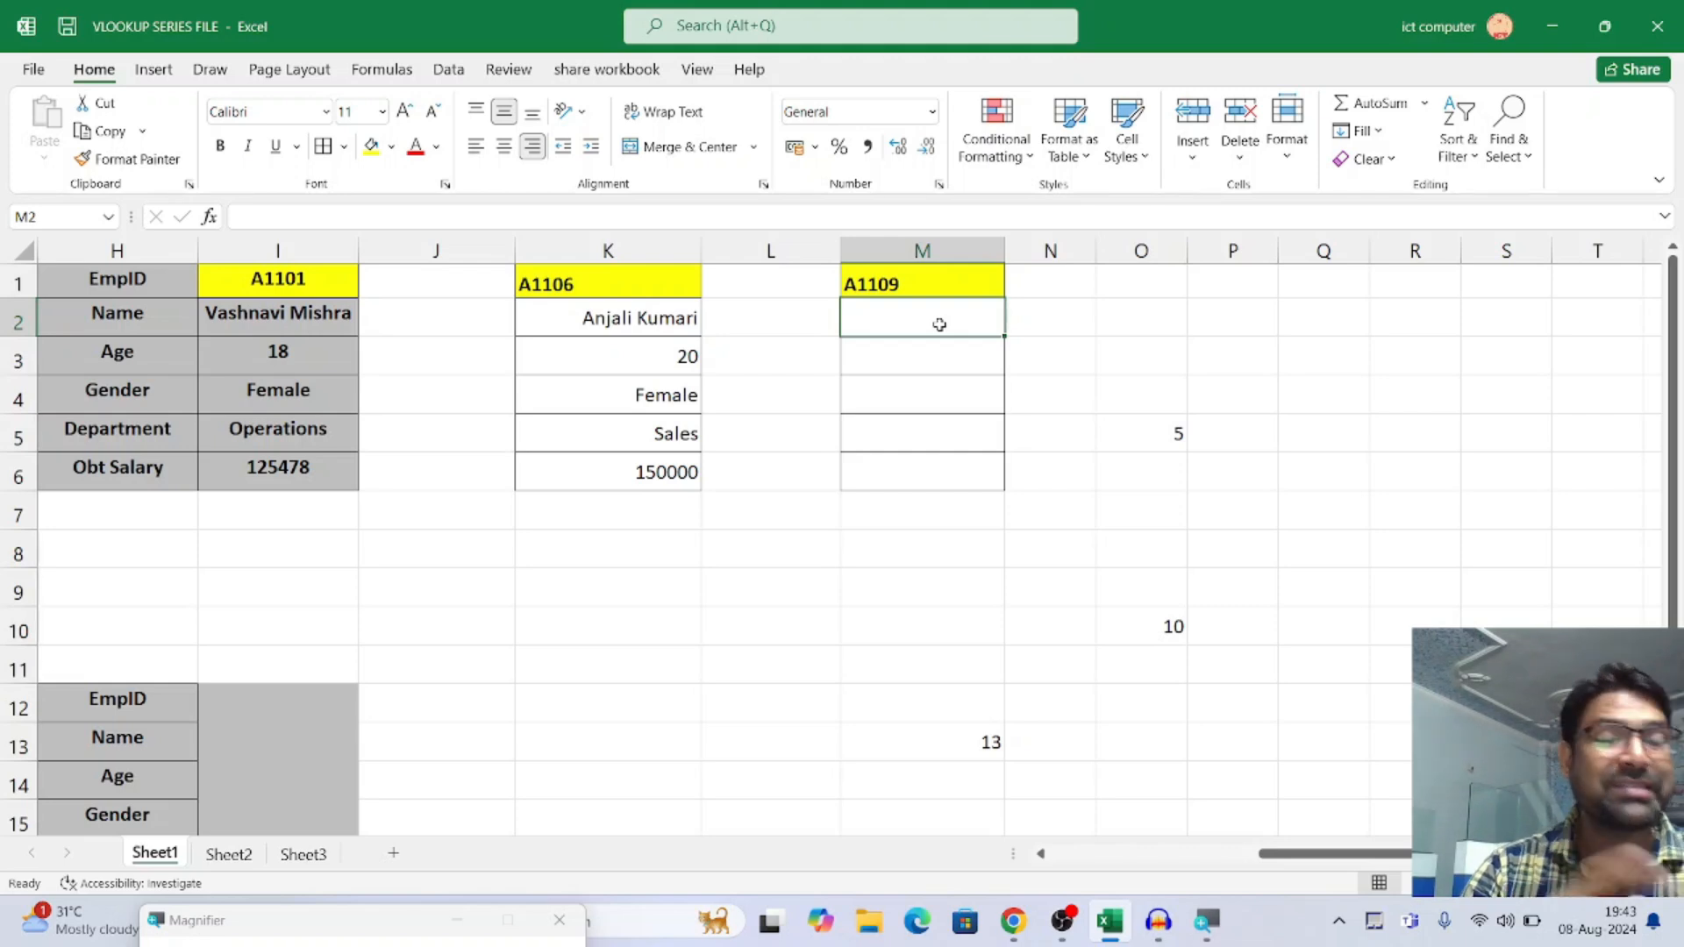
{"action": "type", "text": "="}
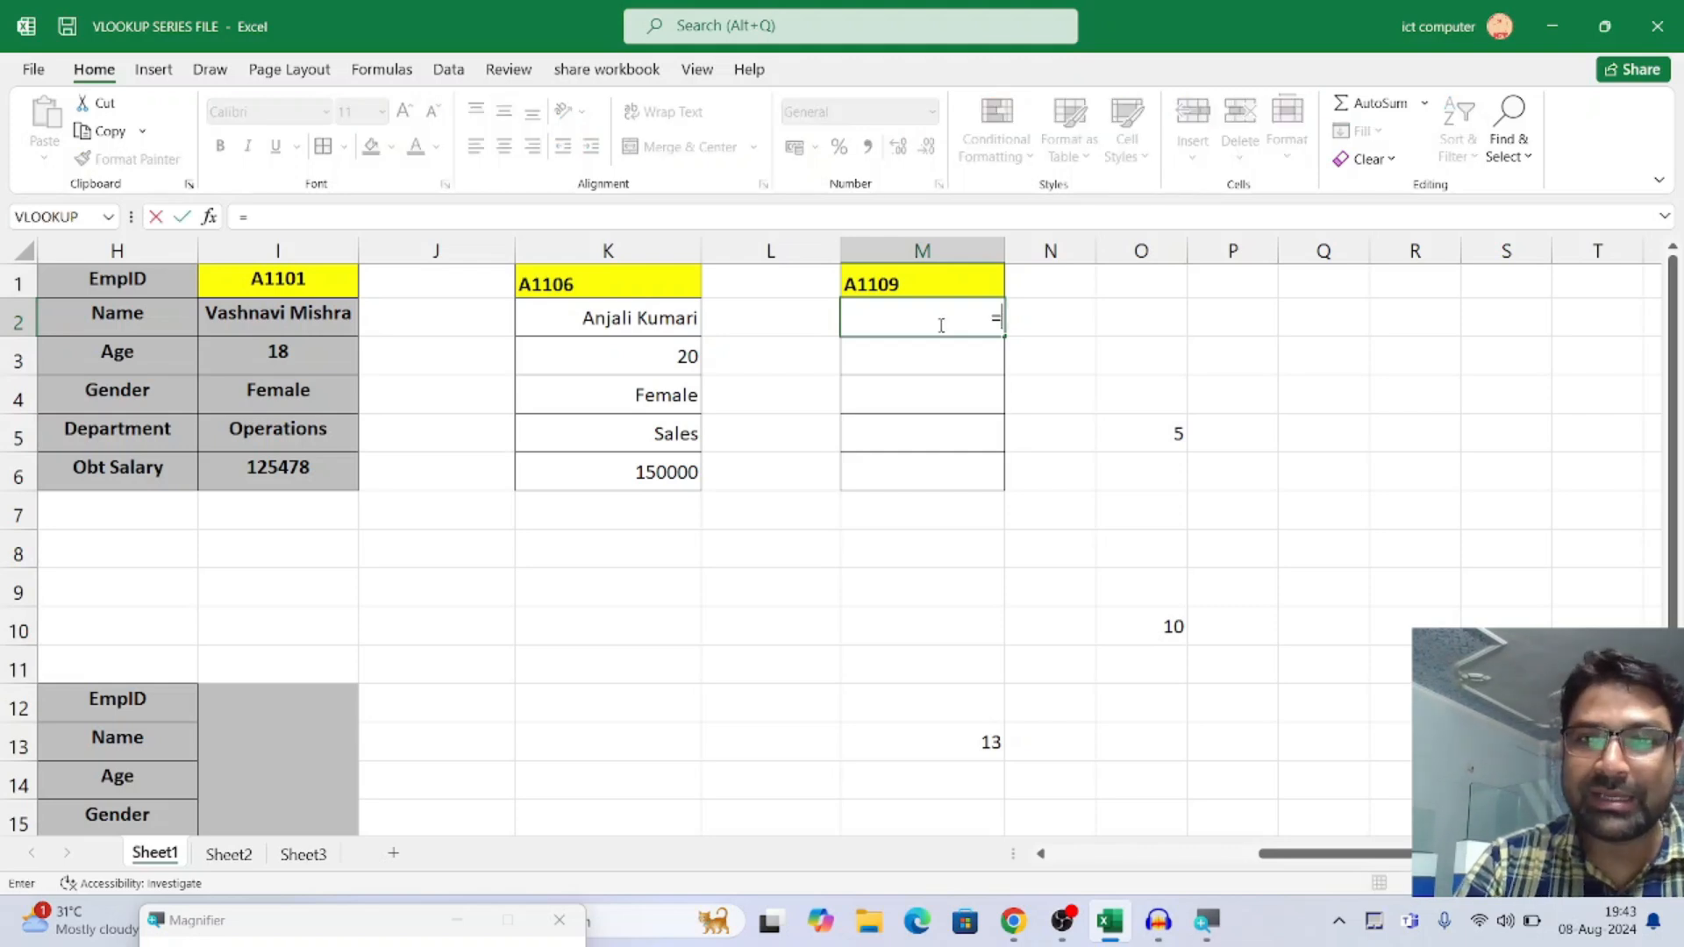
{"action": "type", "text": "VL"}
{"action": "key", "text": "Tab"}
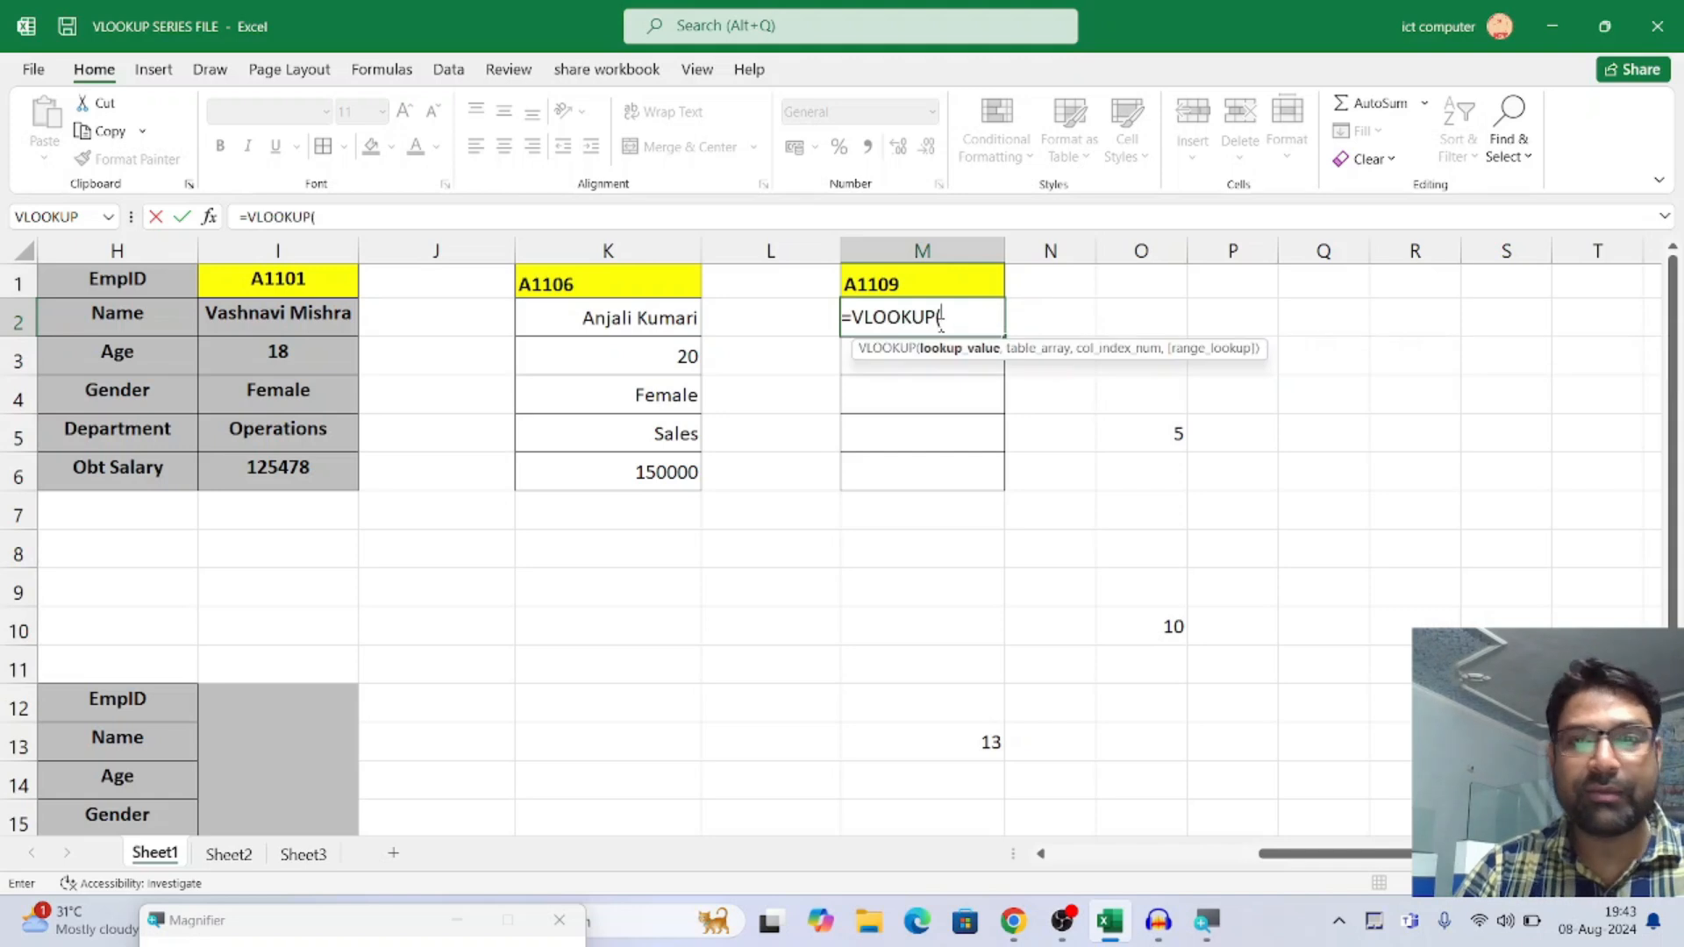
{"action": "left_click", "coordinate": [934, 282]}
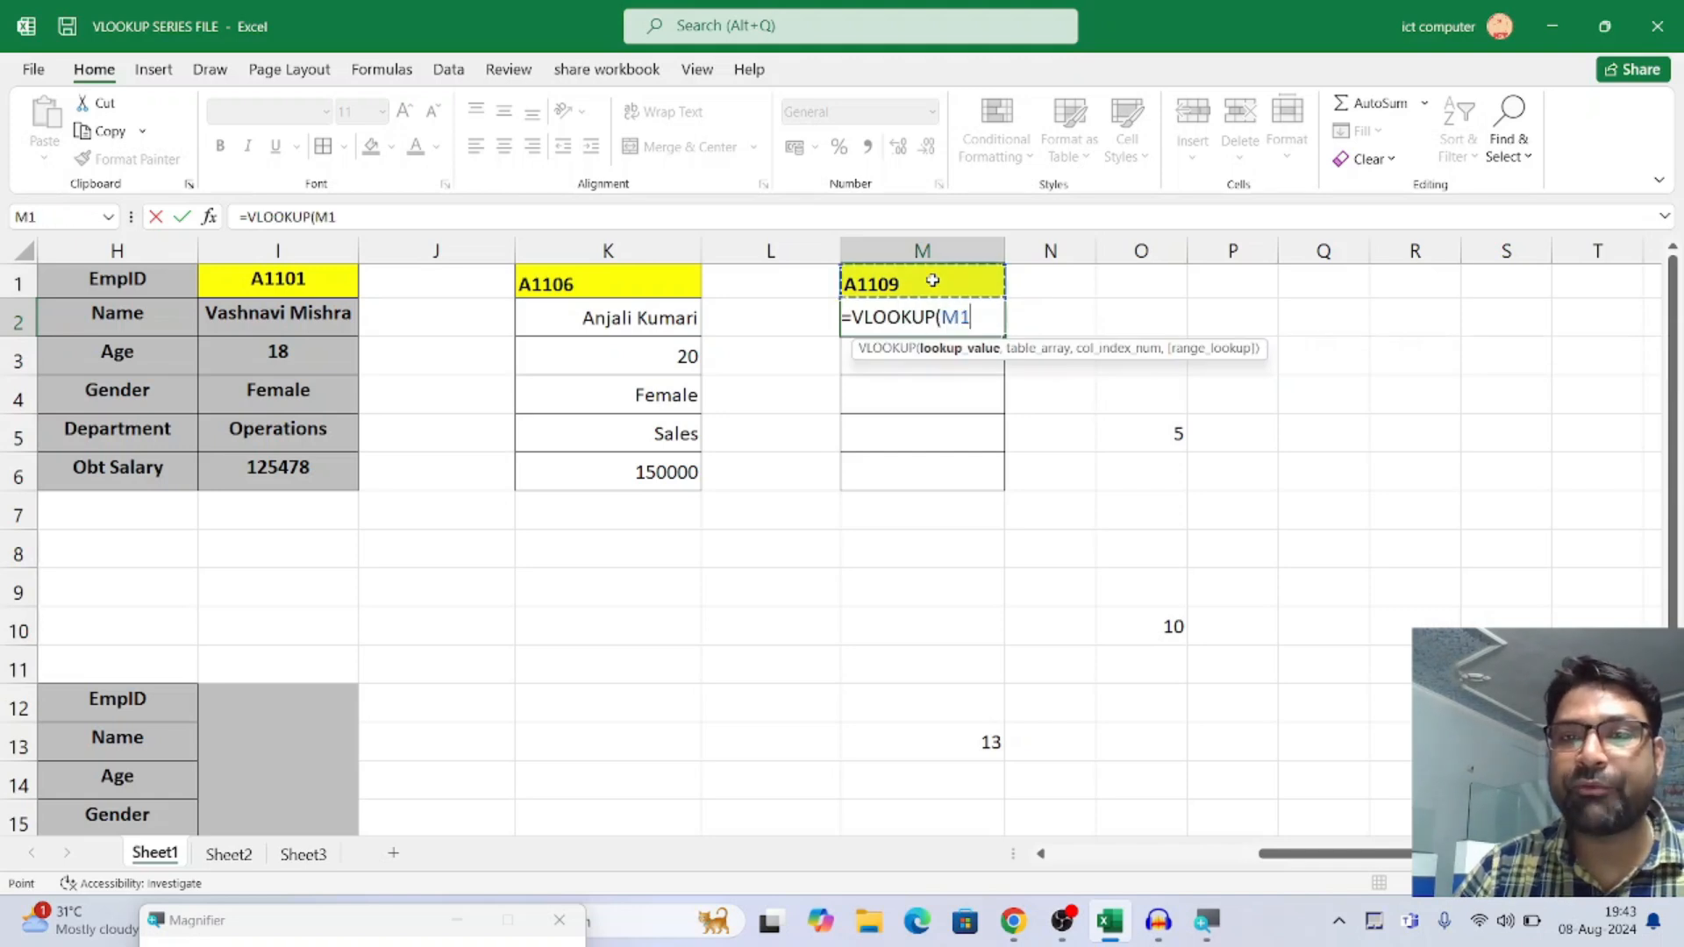
{"action": "key", "text": "F4"}
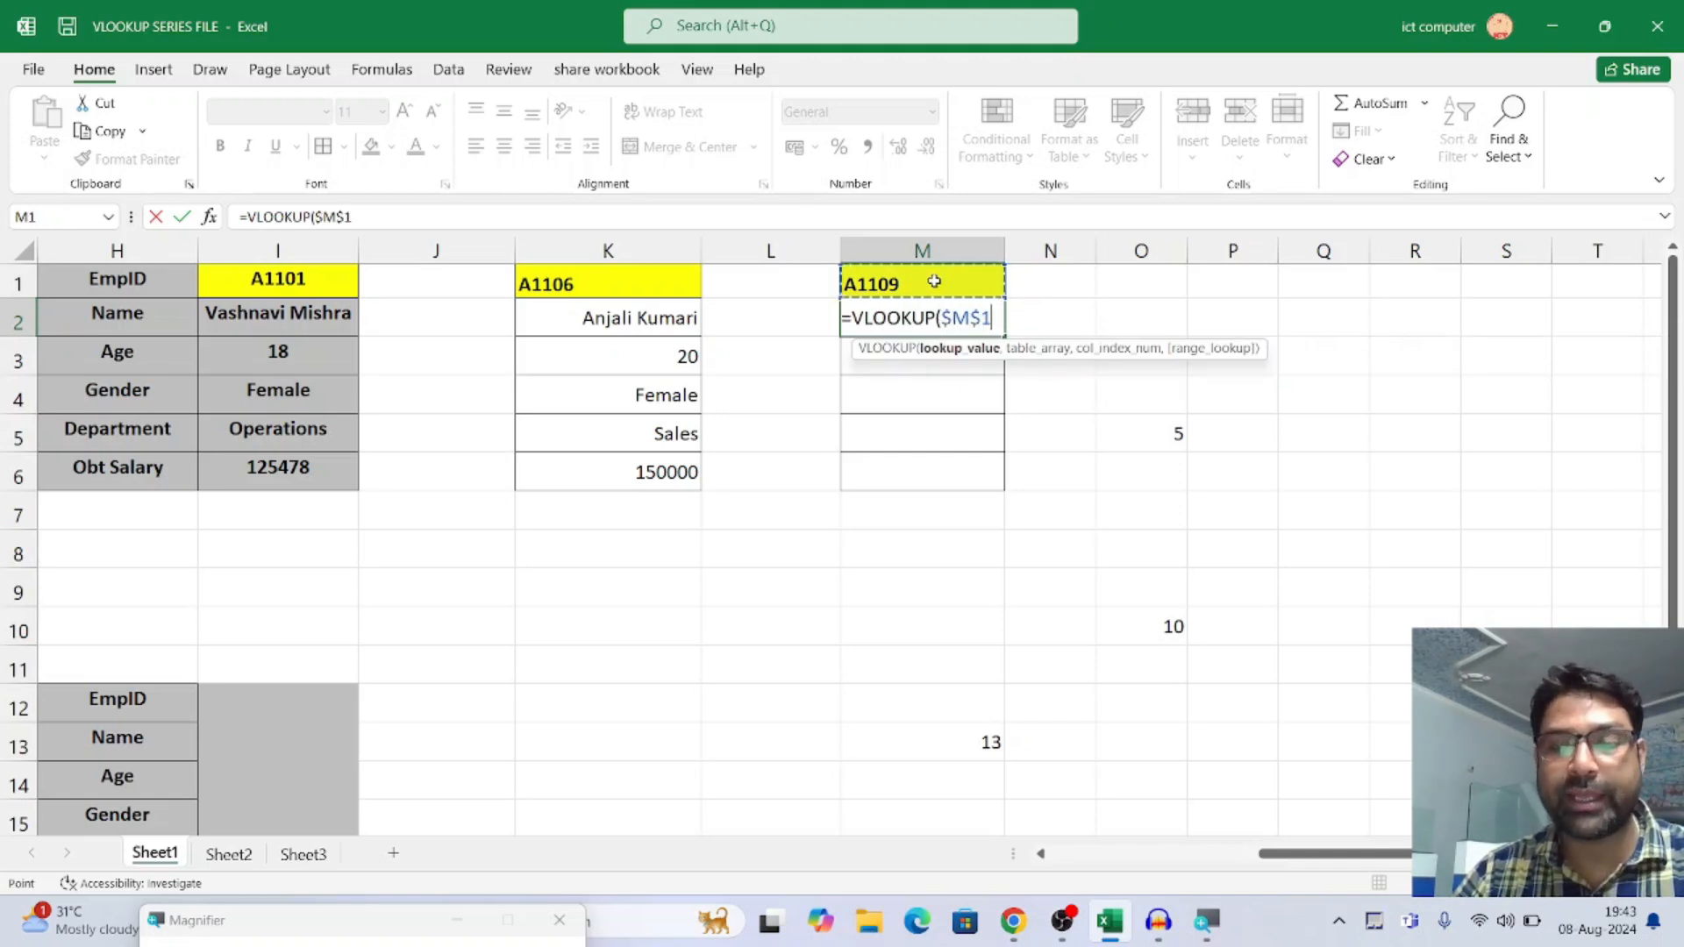
{"action": "type", "text": ","}
{"action": "left_click_drag", "start_coordinate": [1300, 858], "coordinate": [1264, 857]}
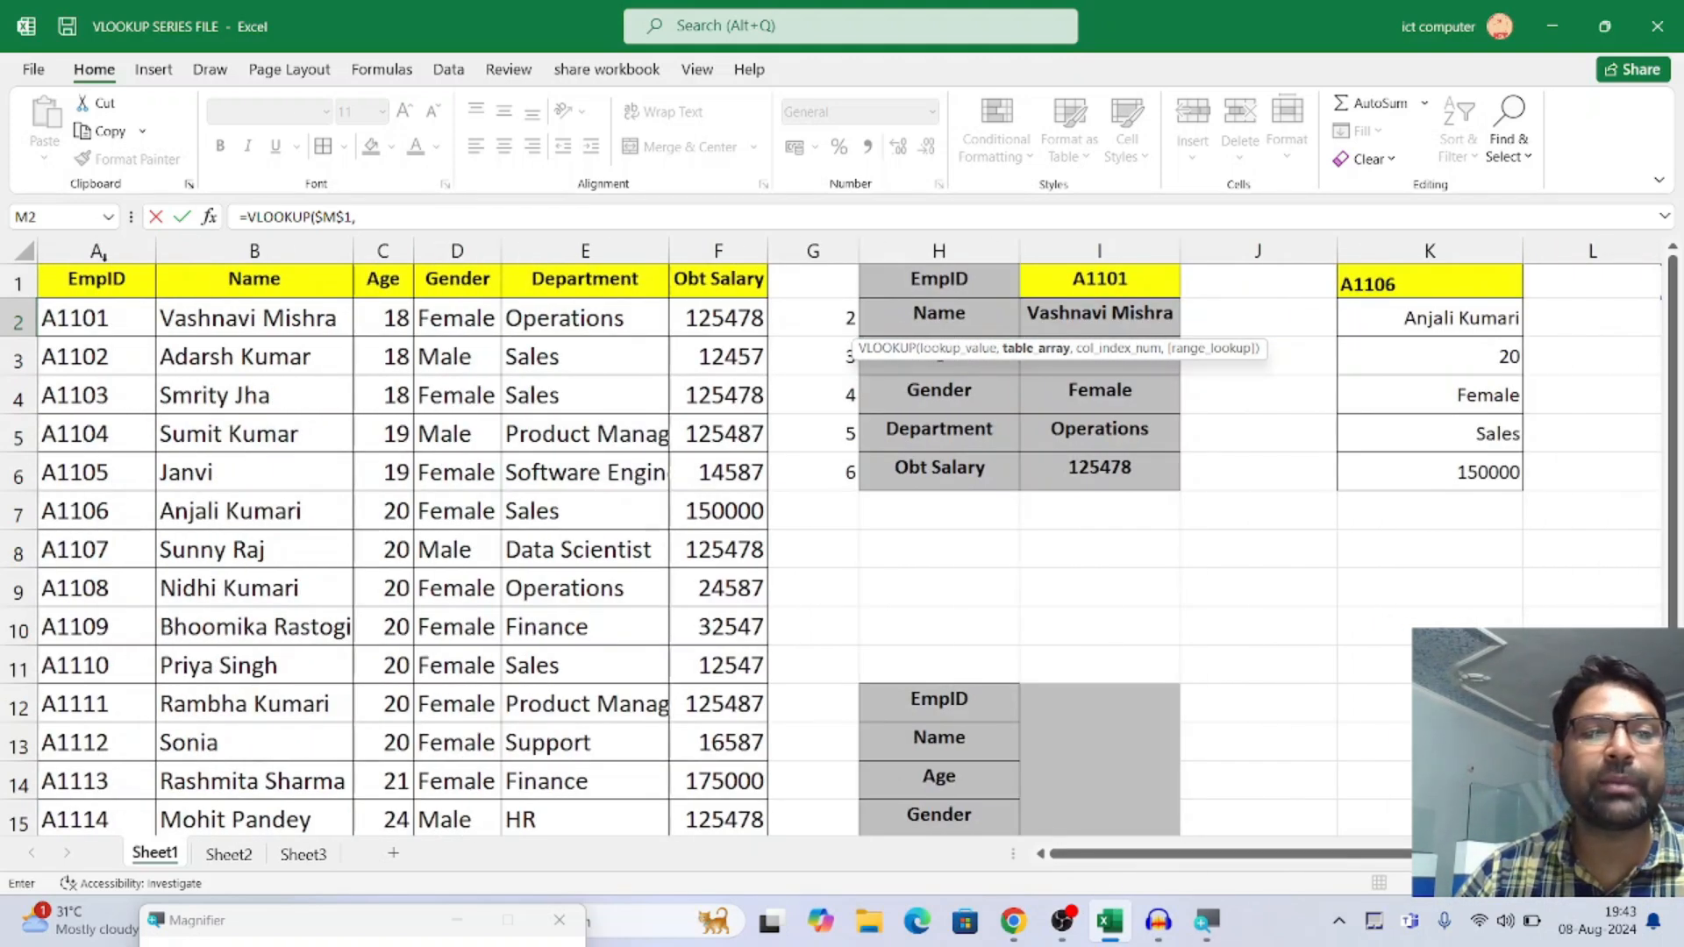
{"action": "left_click_drag", "start_coordinate": [94, 239], "coordinate": [710, 248]}
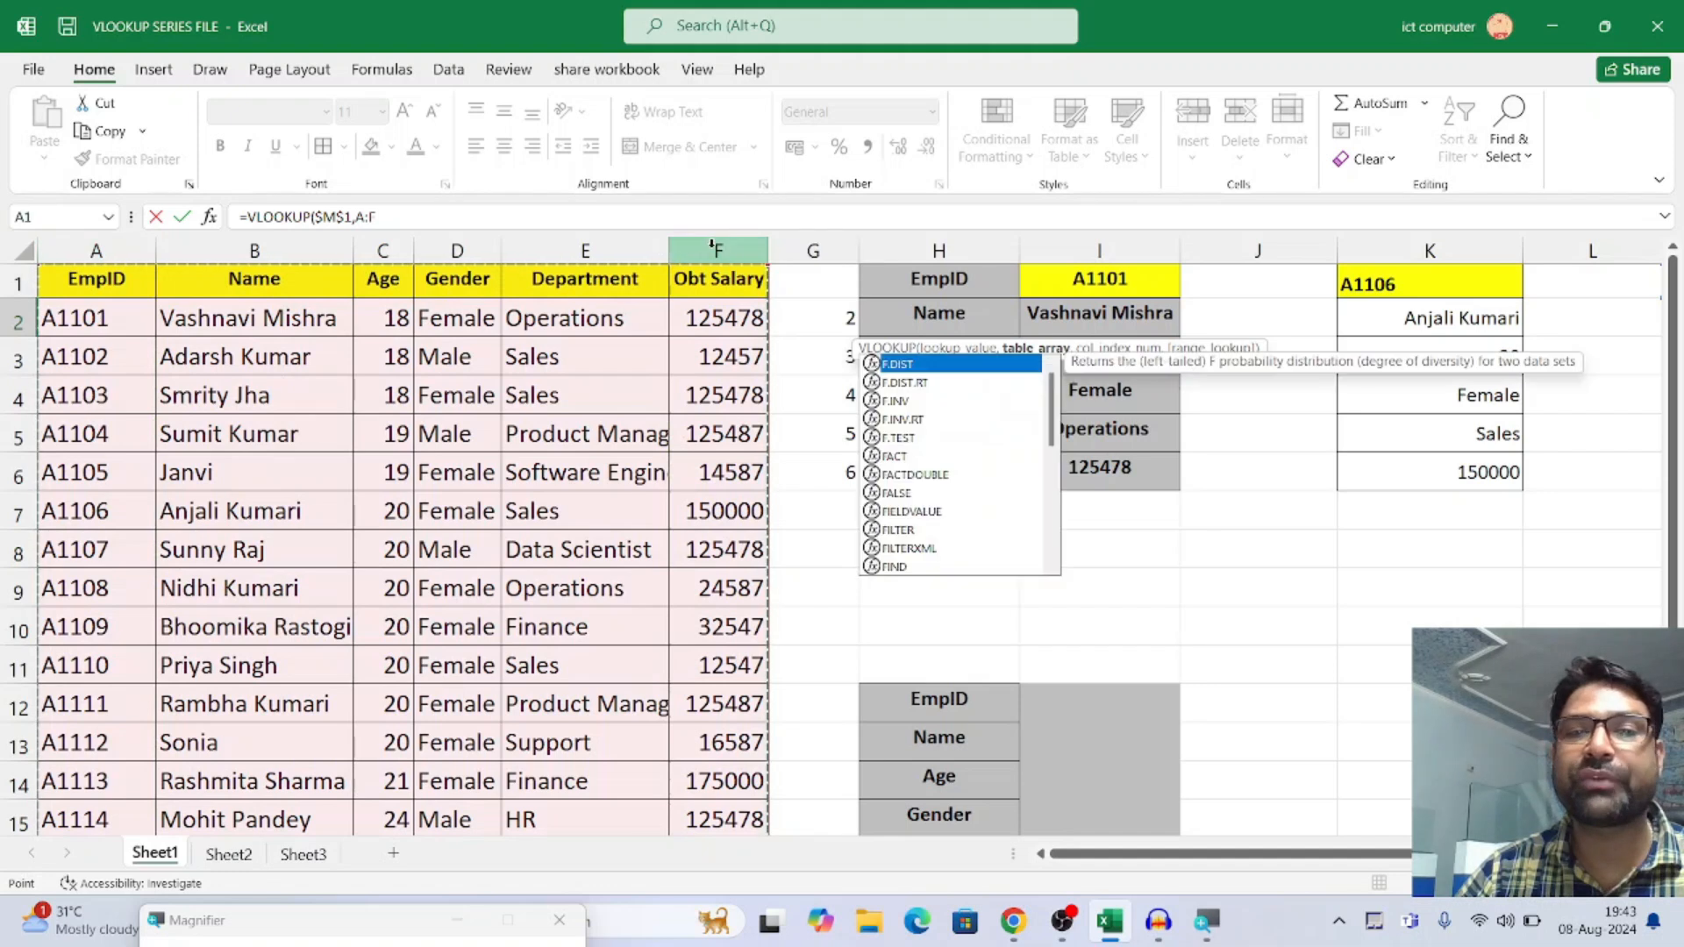
{"action": "left_click", "coordinate": [415, 217]}
{"action": "type", "text": ","}
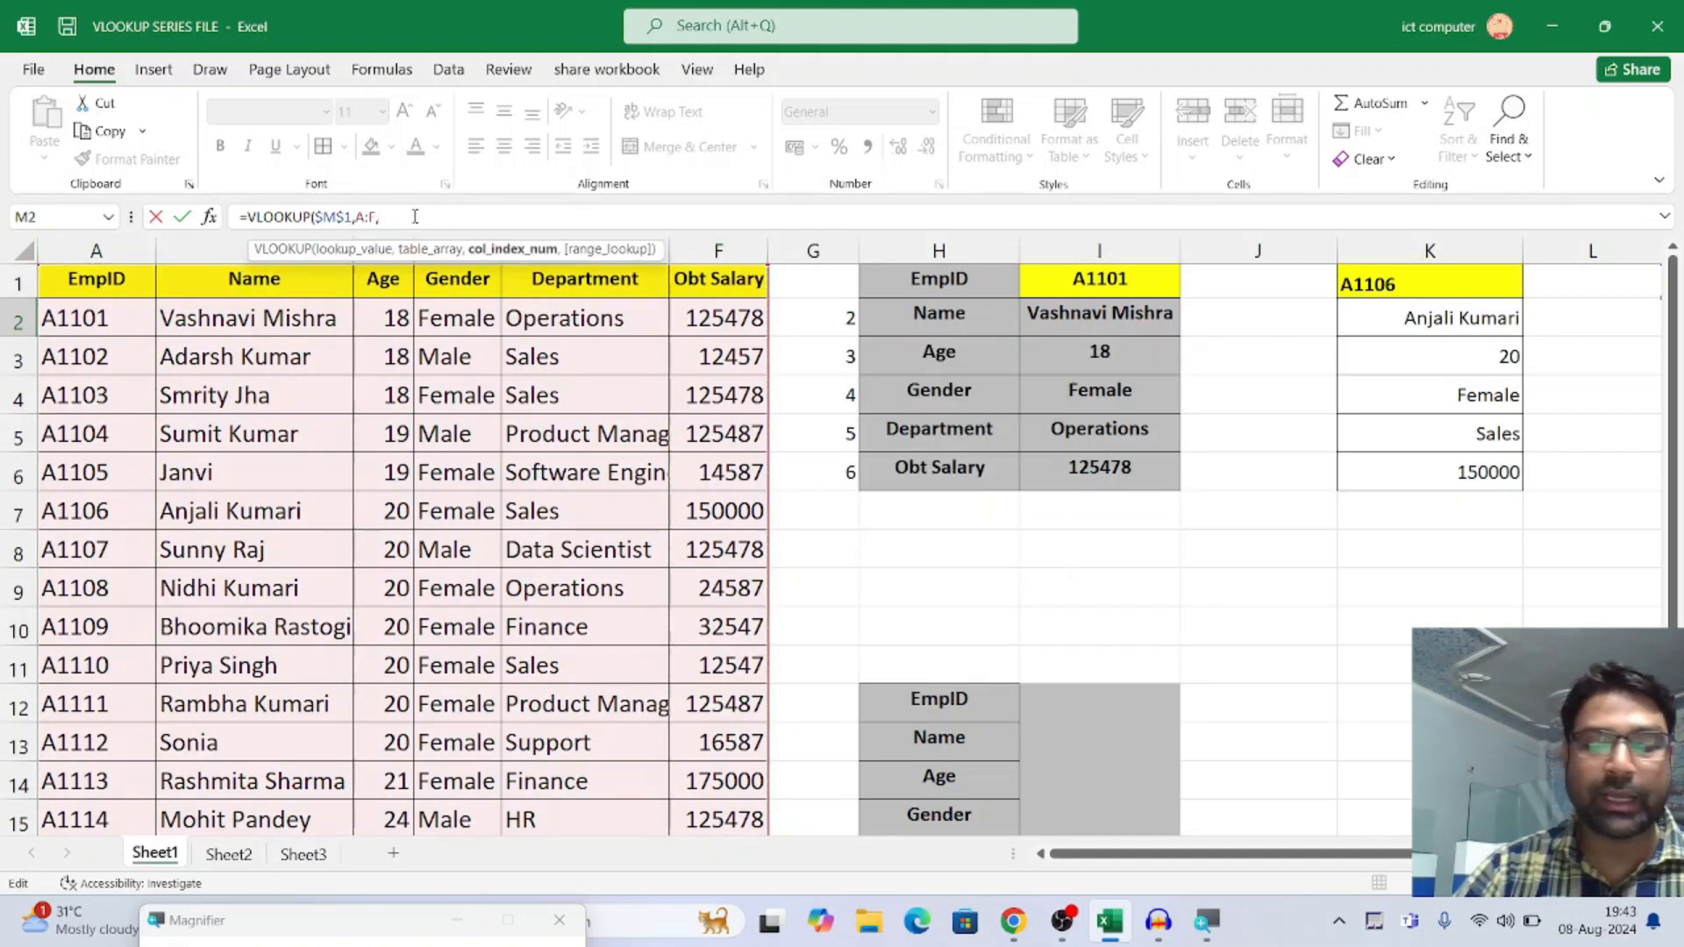
Complete M2's VLOOKUP with ROW() as the column index and 0 for an exact match
{"action": "scroll", "coordinate": [415, 217], "scroll_direction": "right", "scroll_amount": 3}
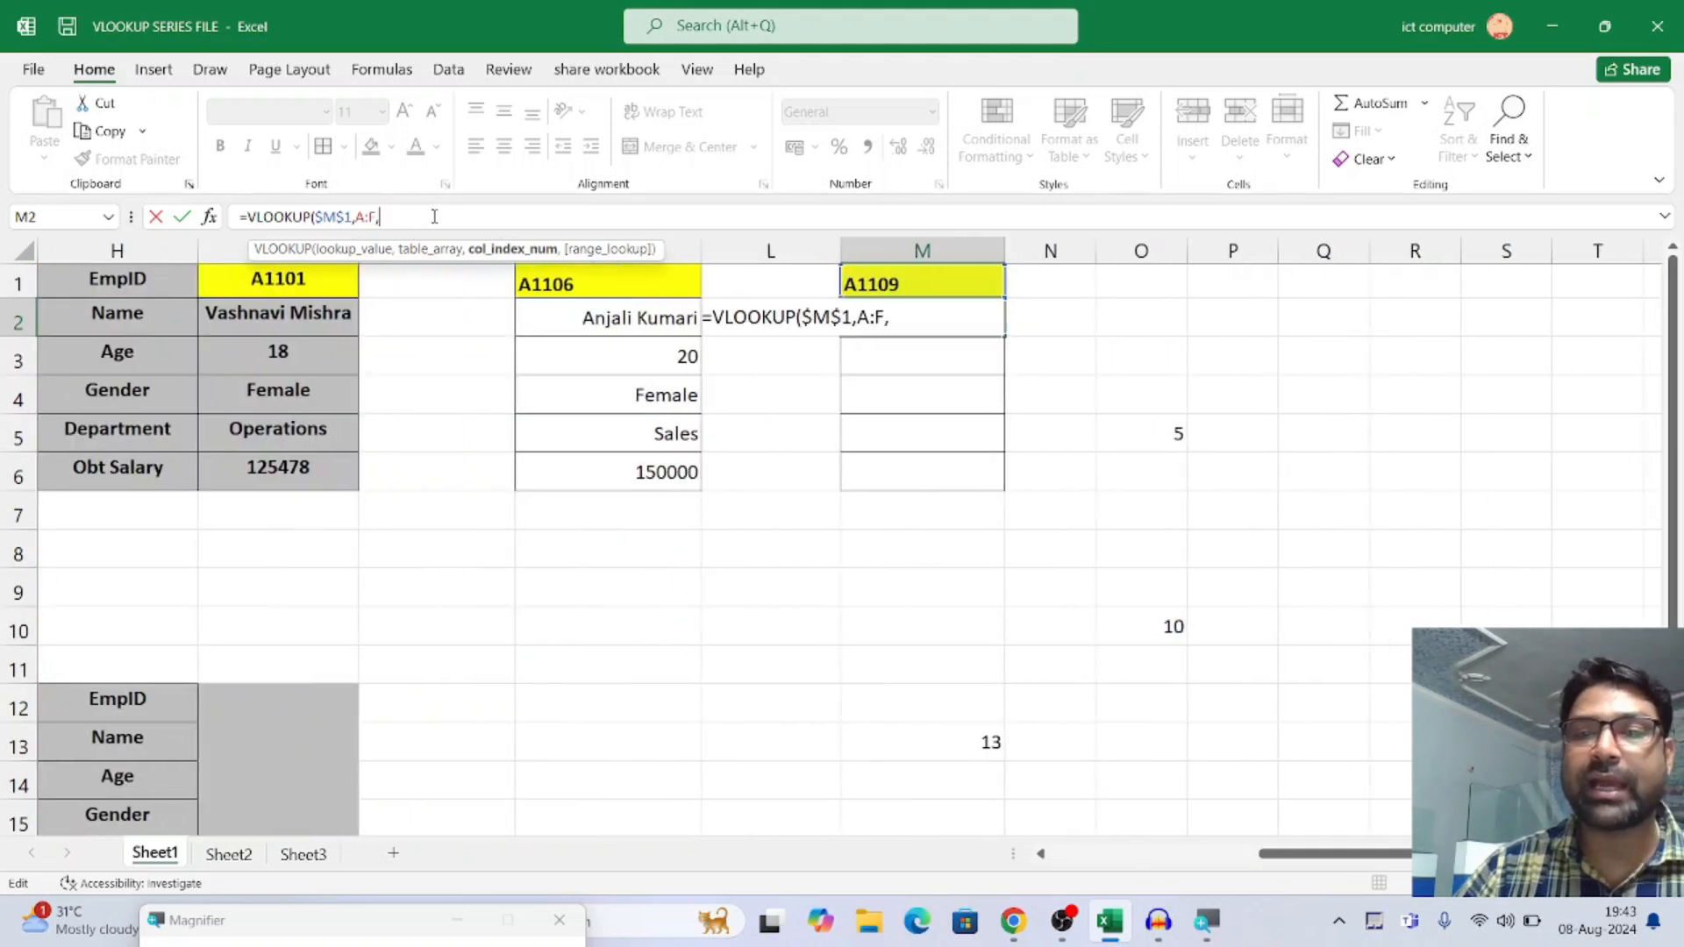
{"action": "left_click", "coordinate": [903, 319]}
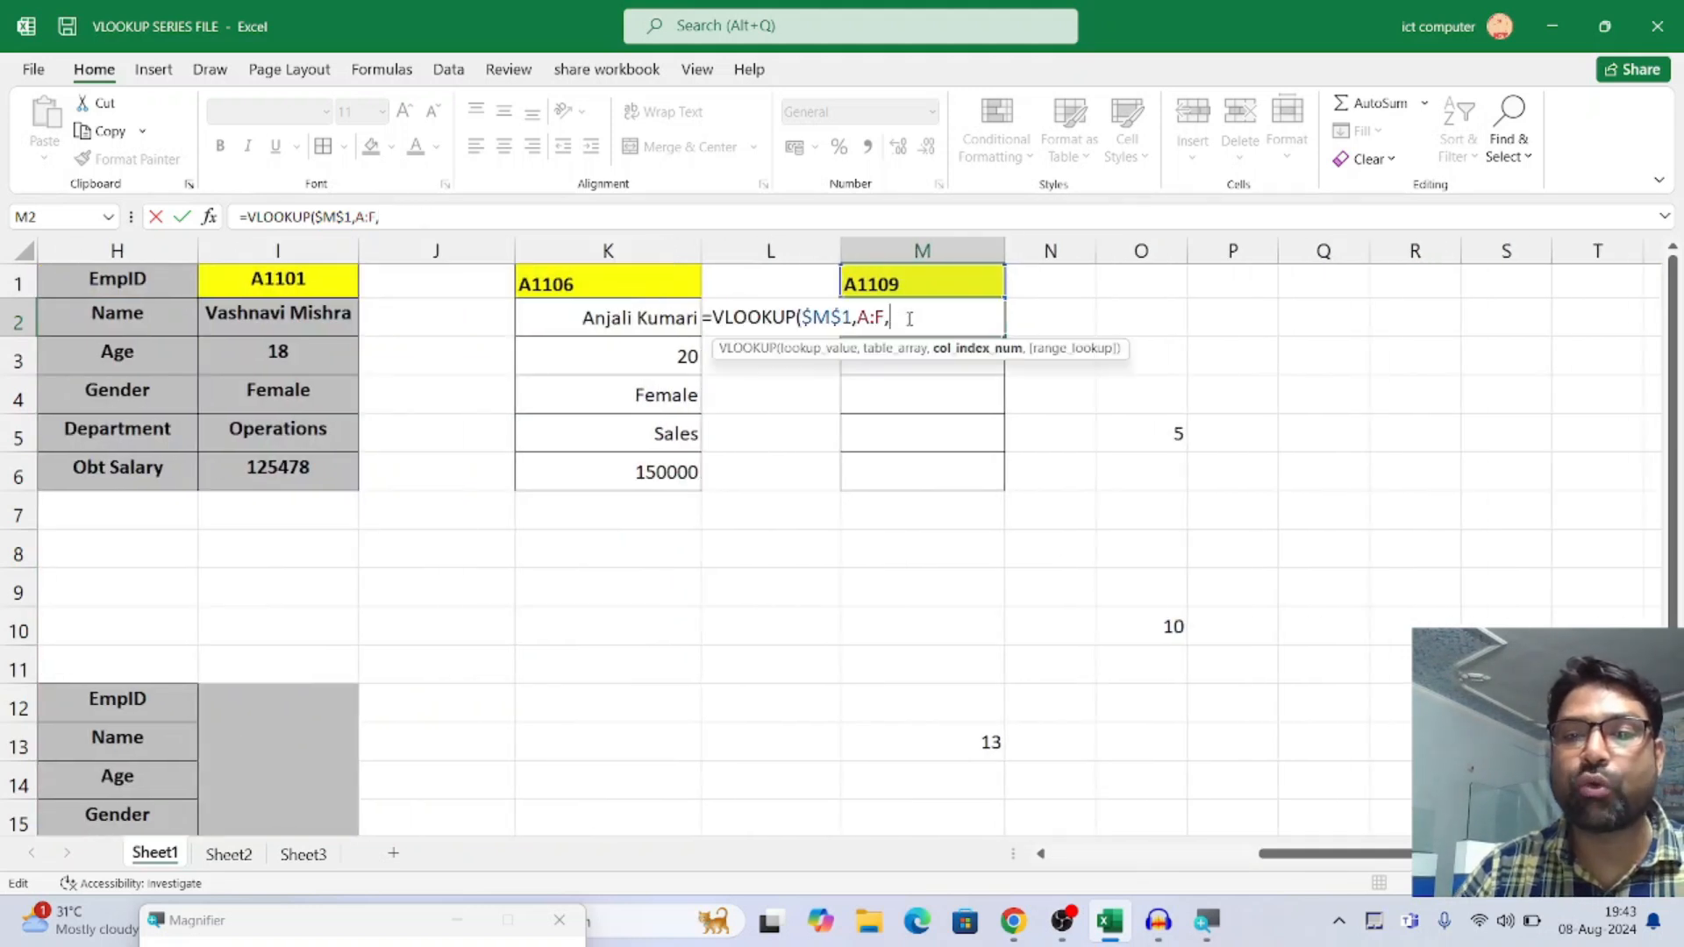
{"action": "type", "text": "ROW"}
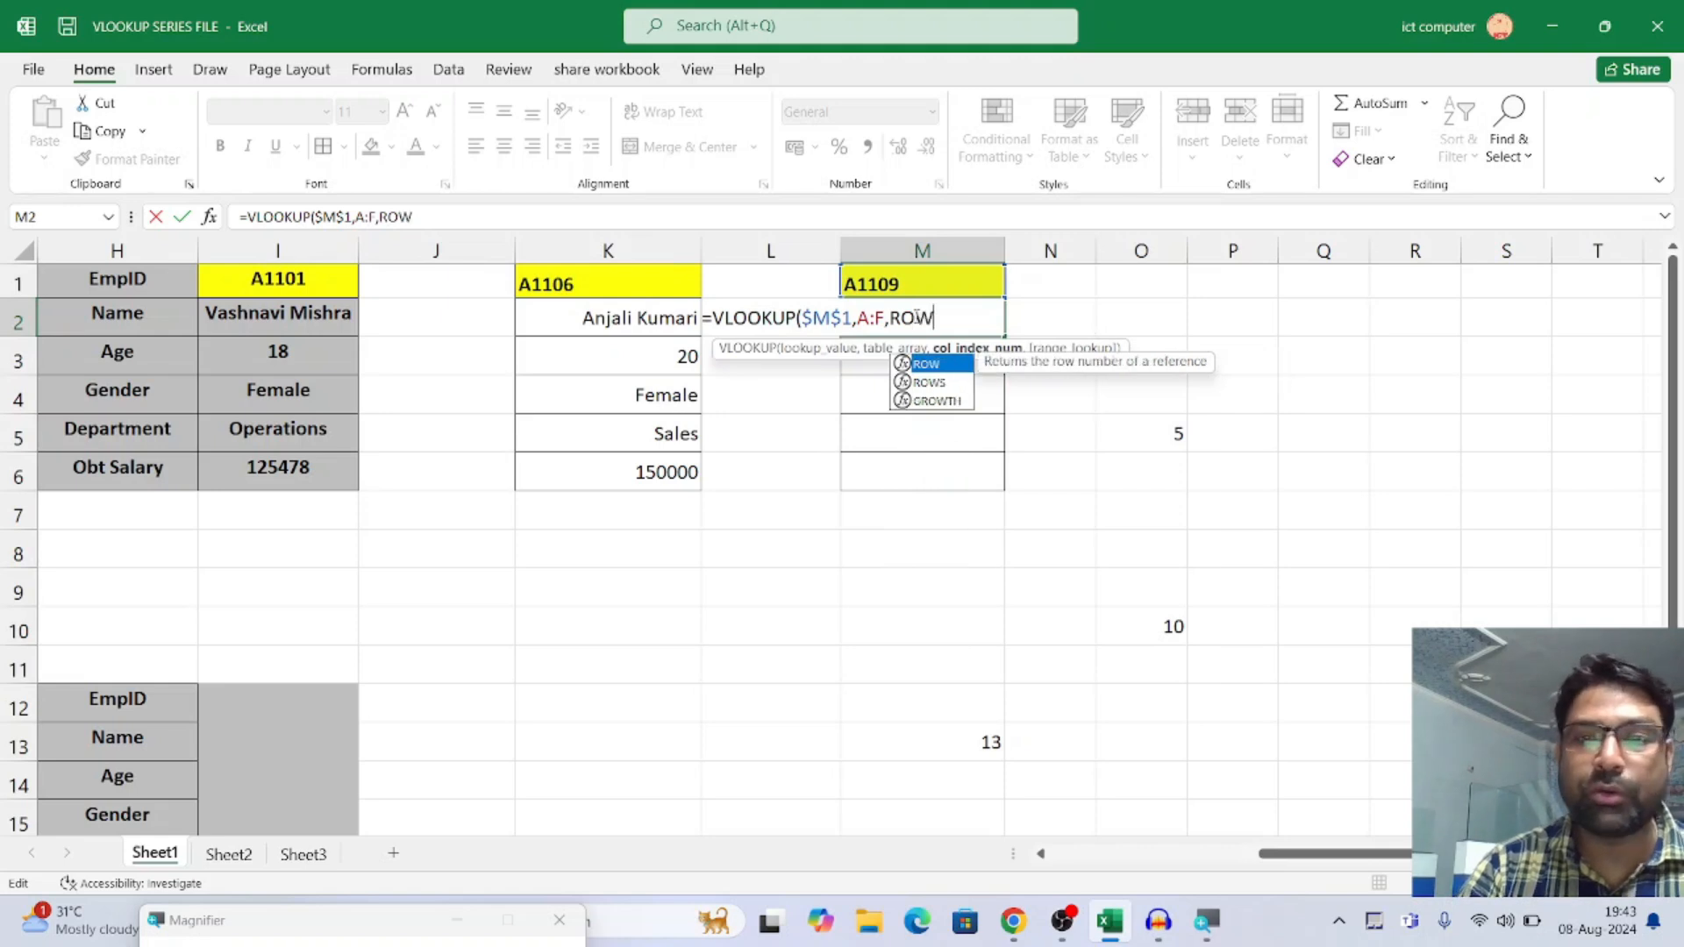
{"action": "type", "text": "("}
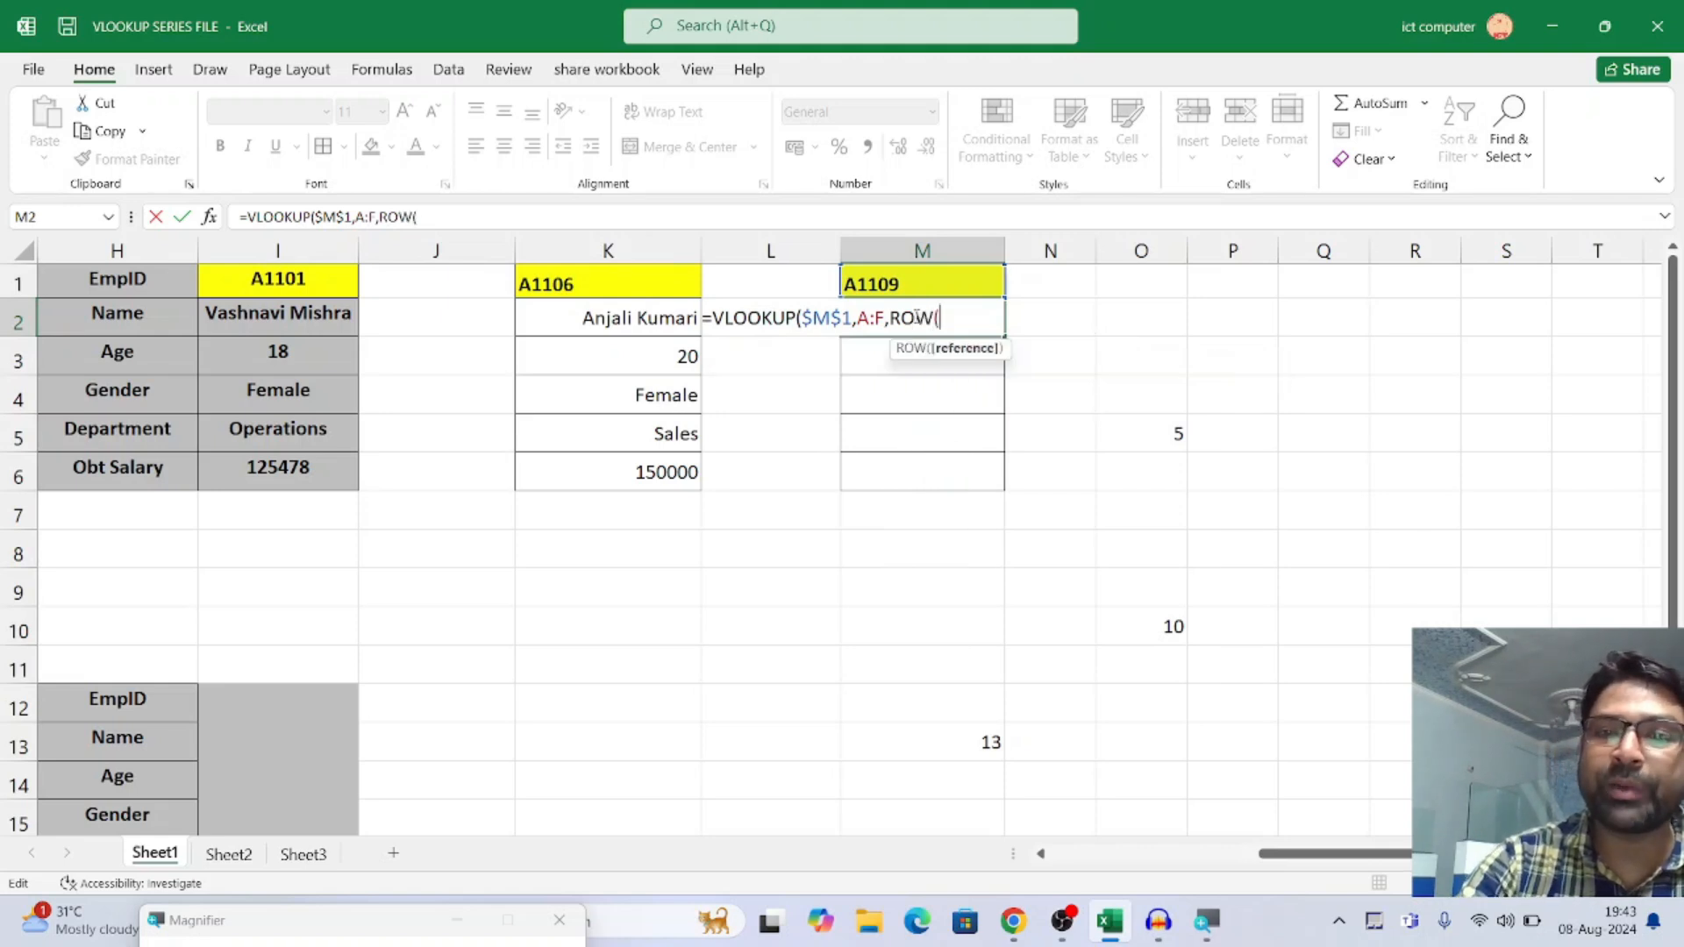
{"action": "type", "text": ")"}
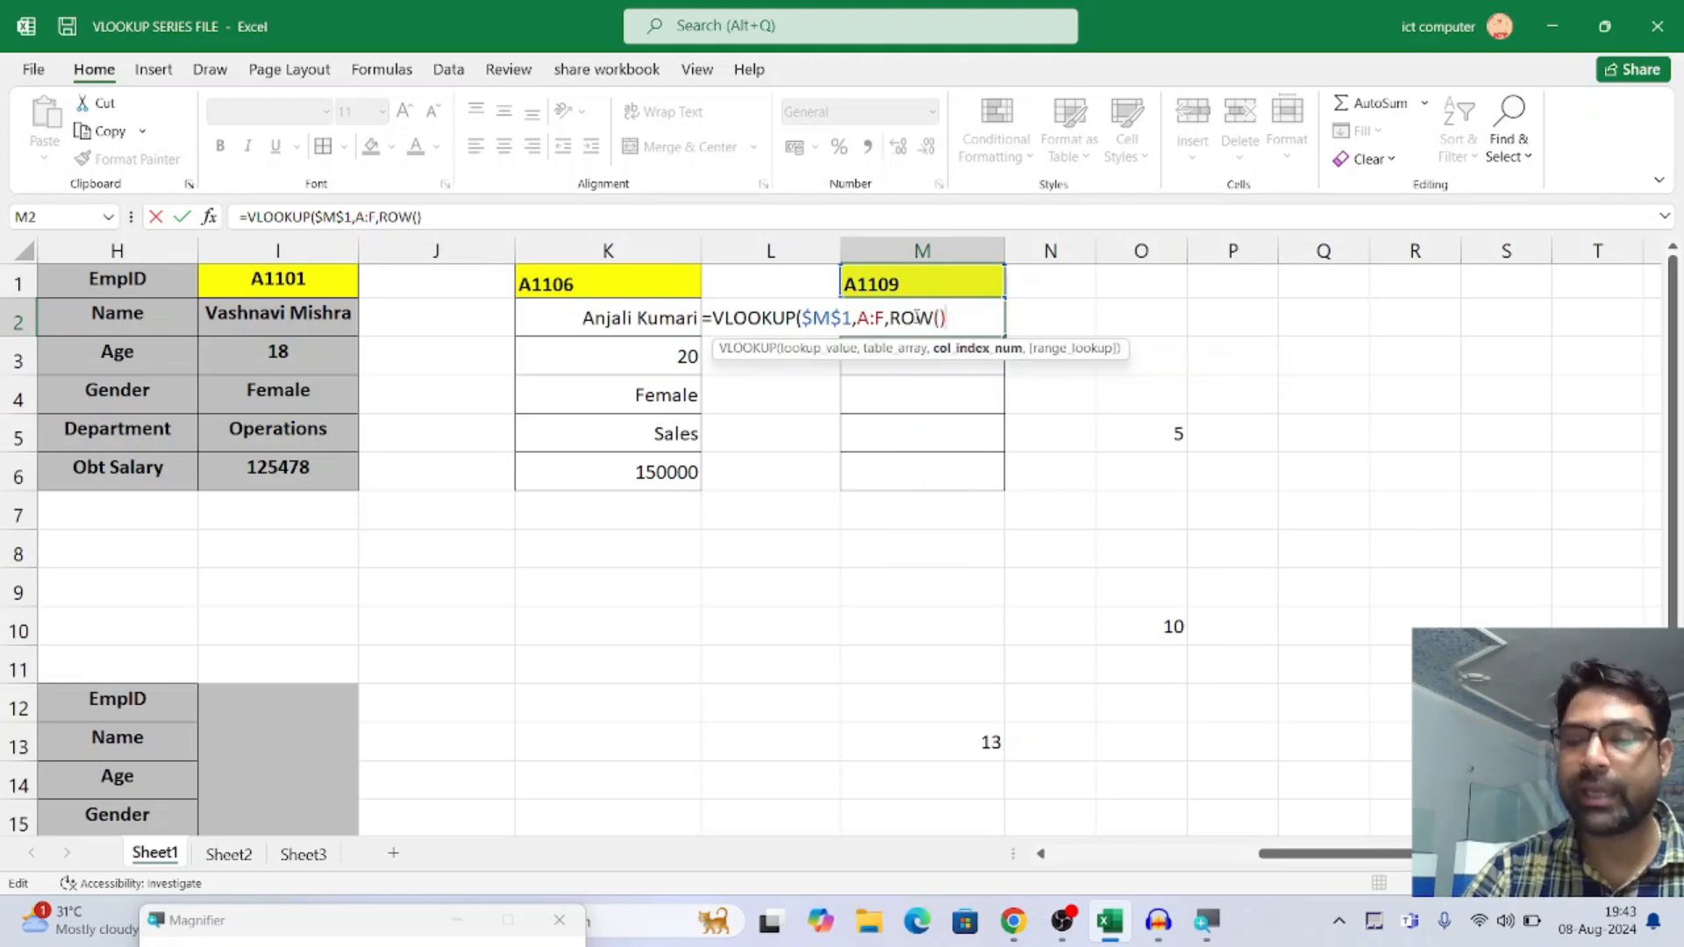
{"action": "type", "text": ","}
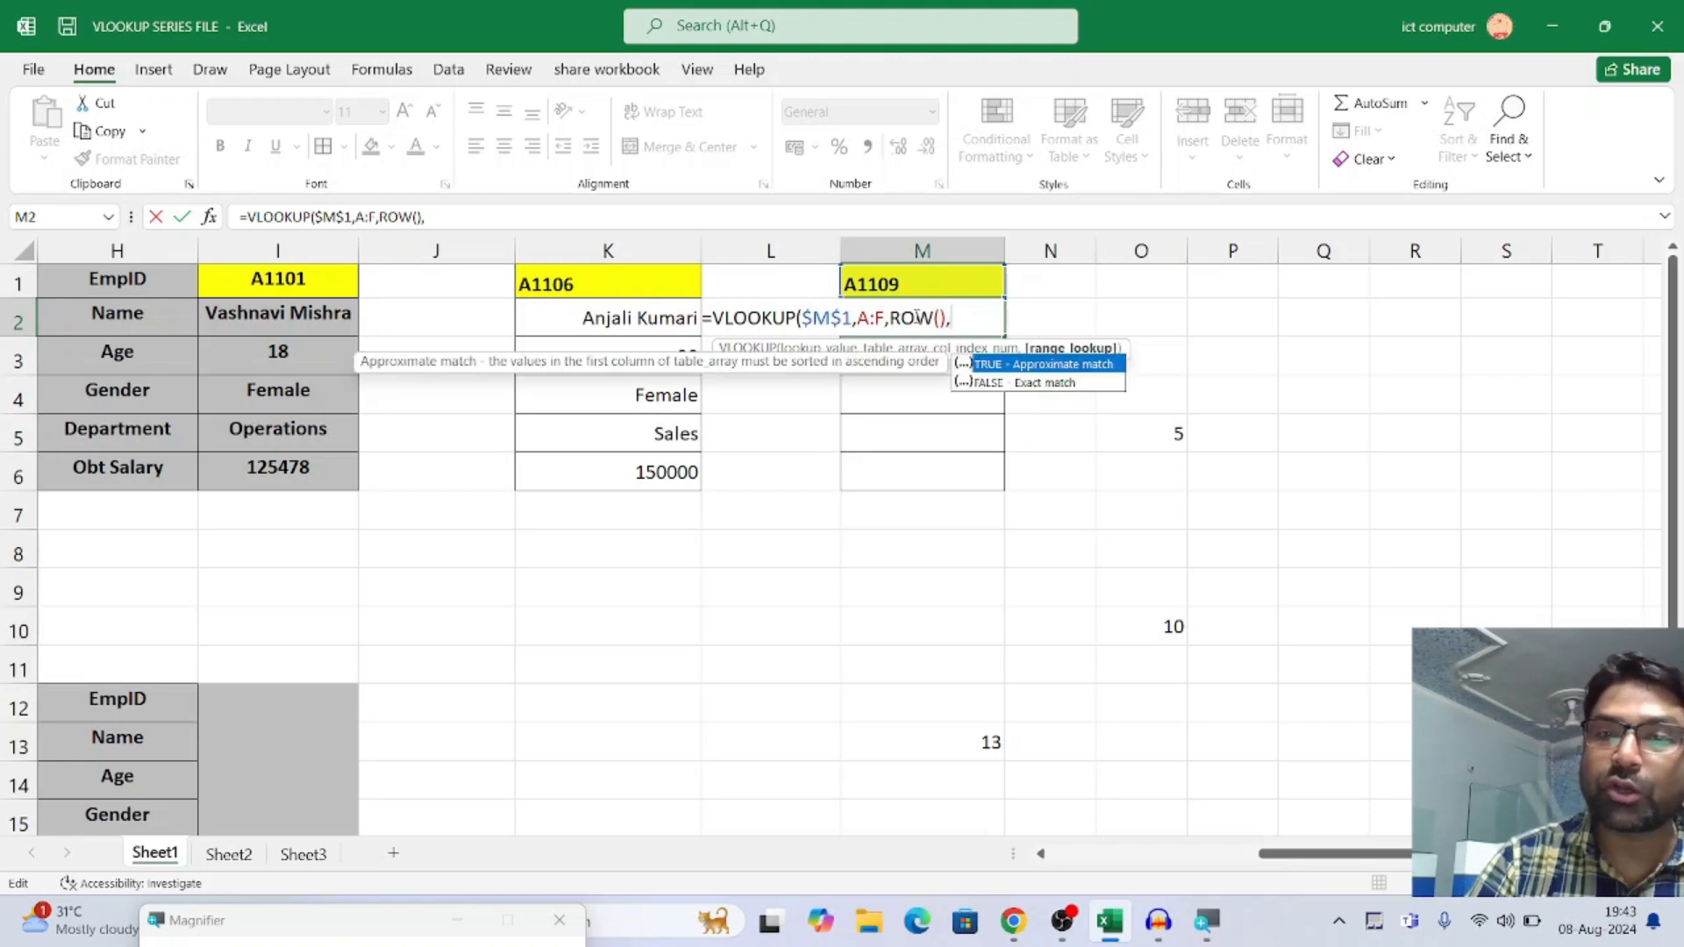
{"action": "type", "text": "0"}
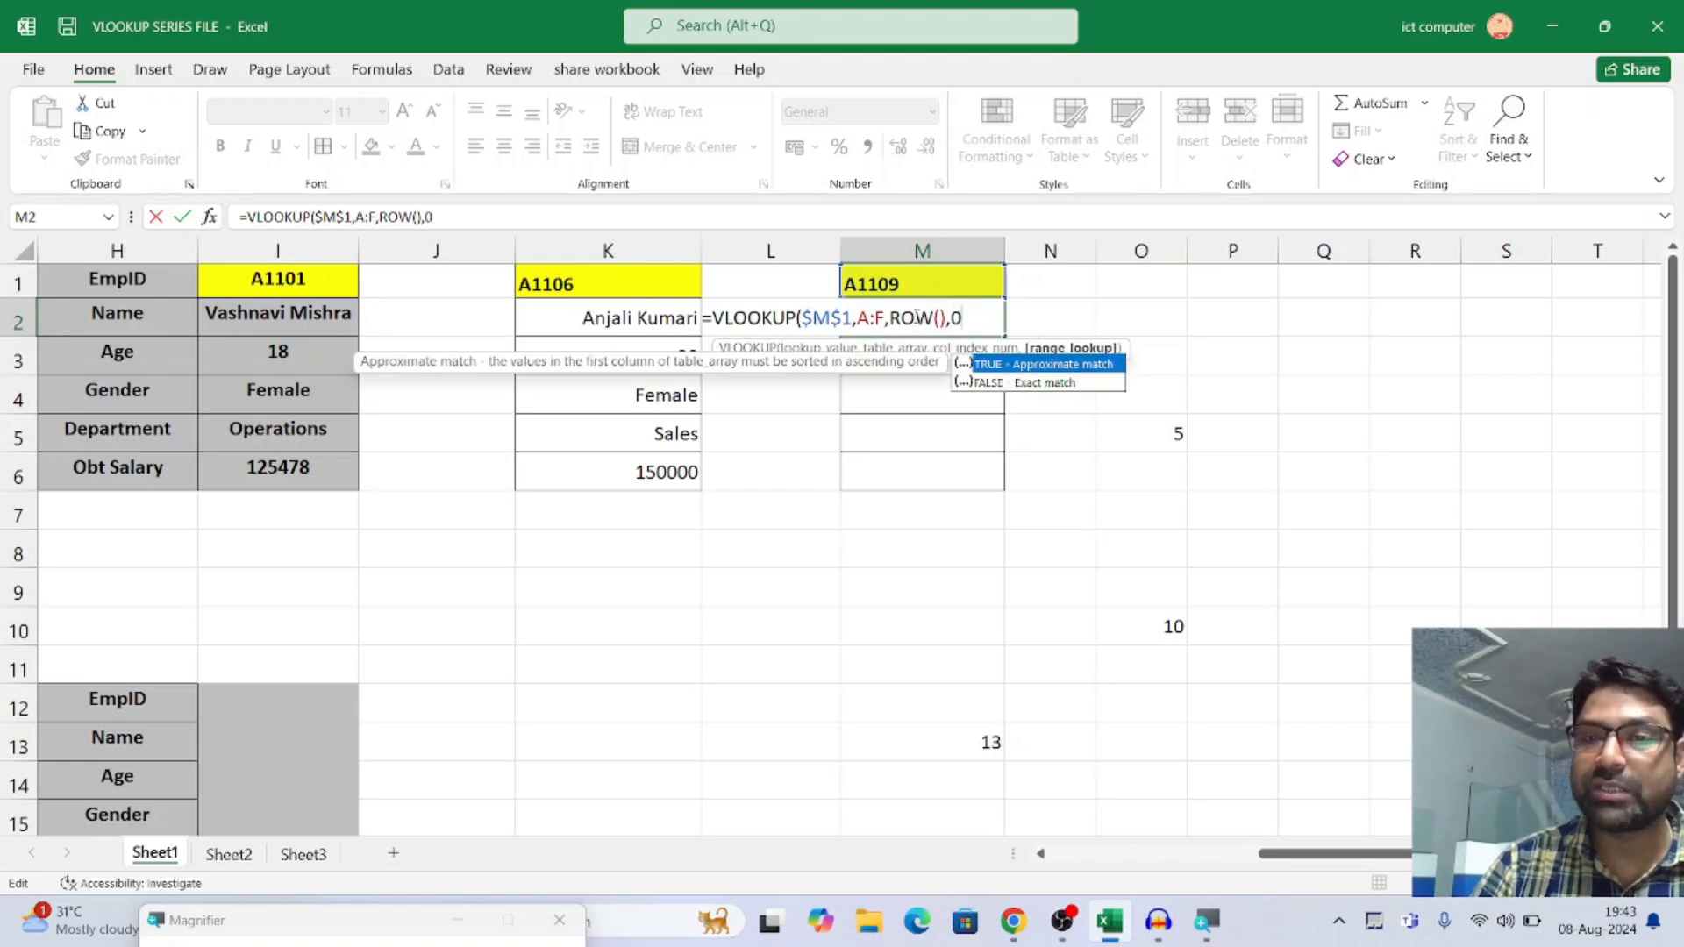
{"action": "left_click", "coordinate": [1022, 386]}
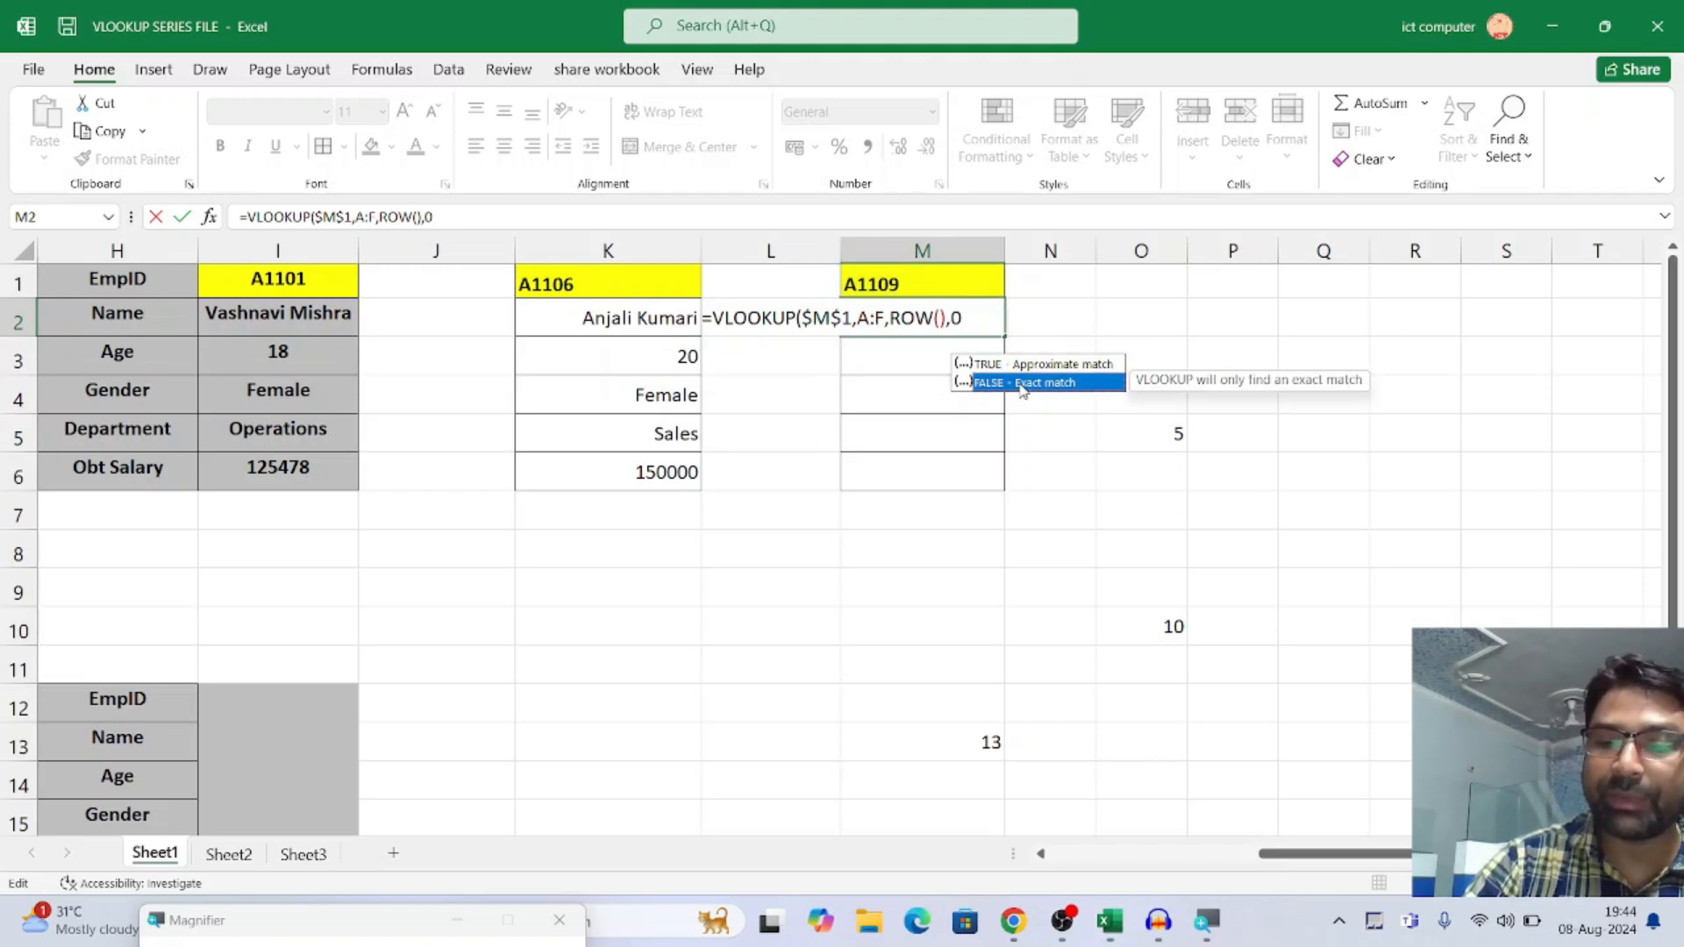
{"action": "type", "text": ")"}
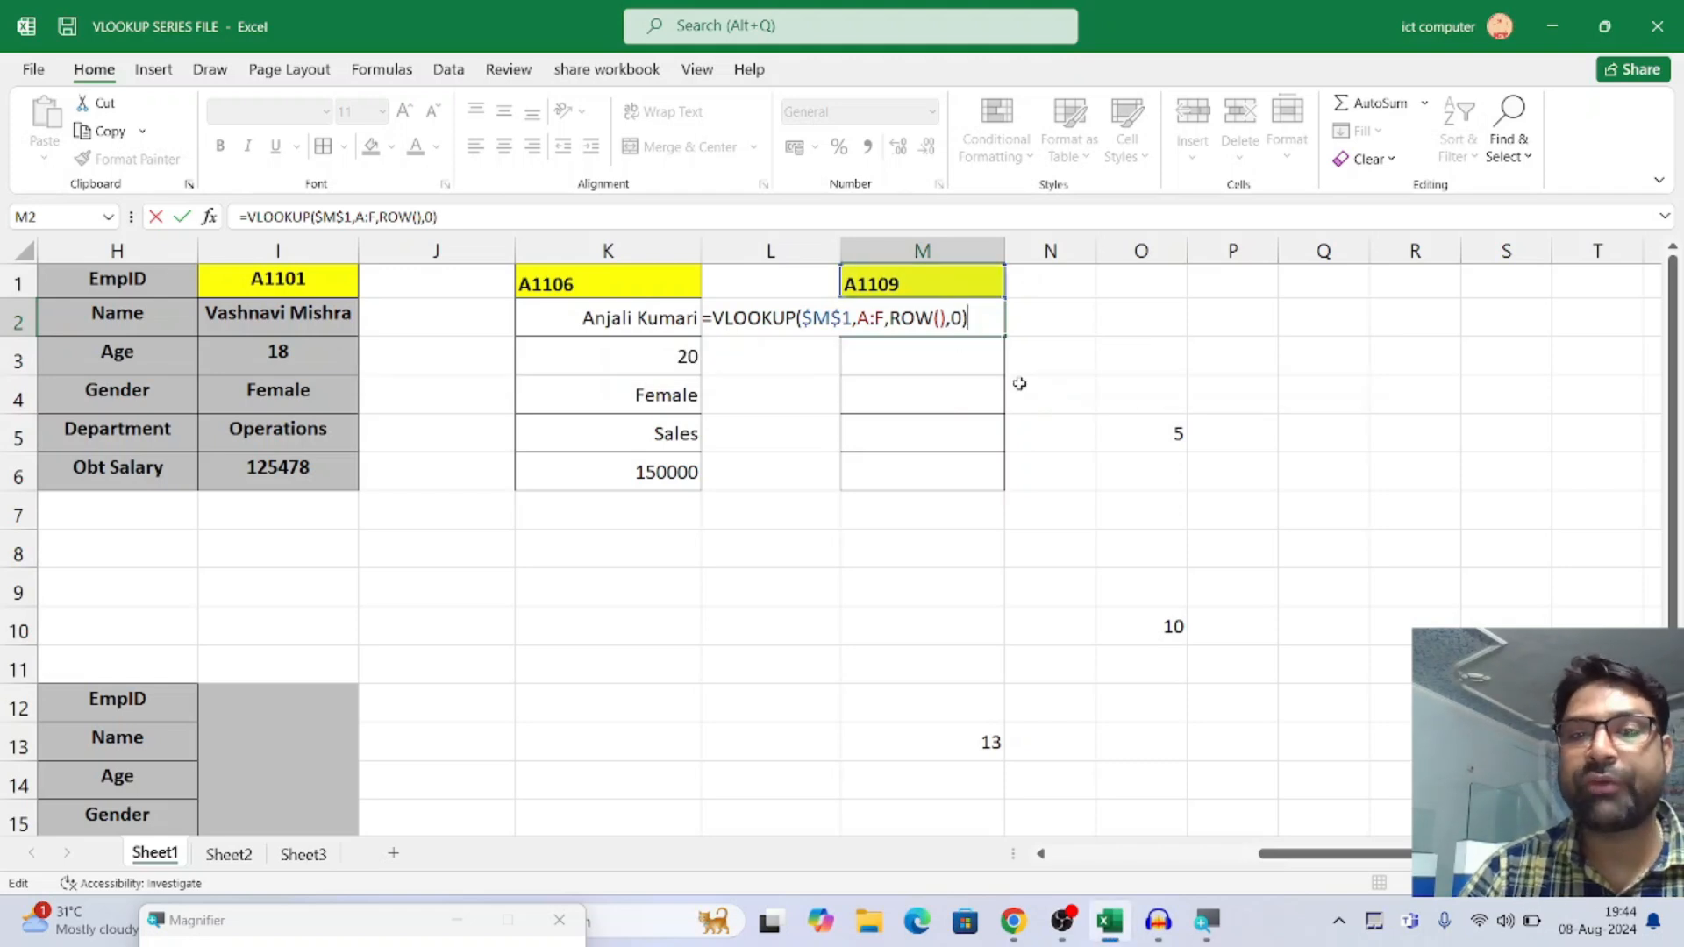
{"action": "key", "text": "Return"}
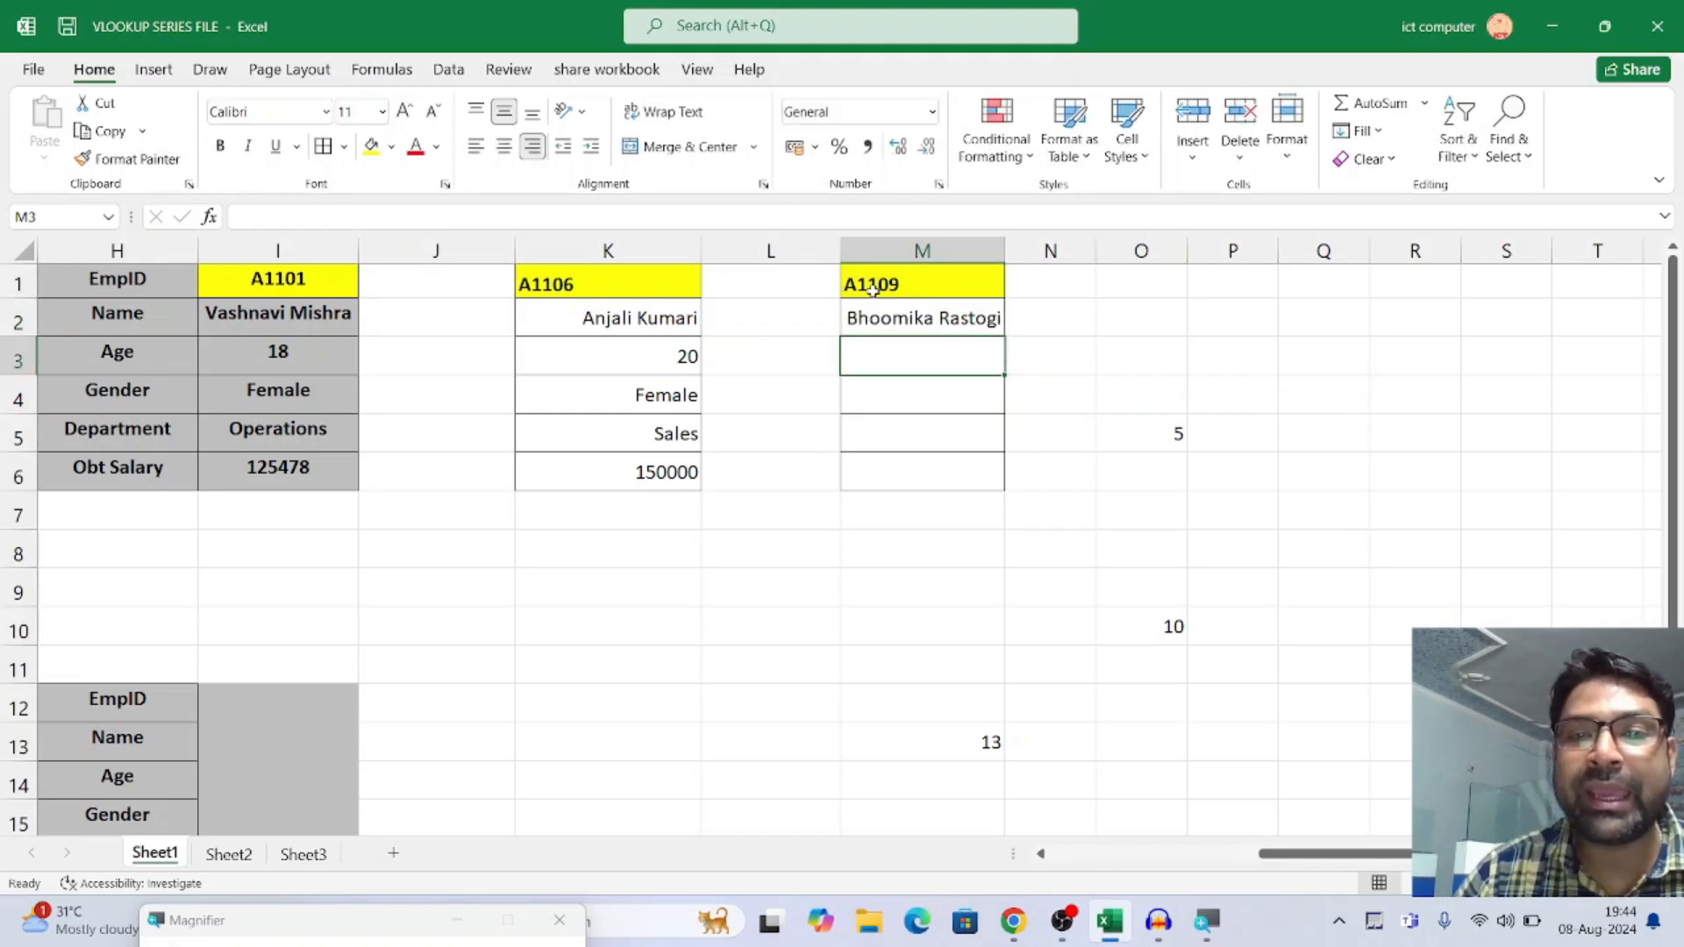
Check M2's returned name against the employee table and fill the formula down to M6
{"action": "scroll", "coordinate": [1303, 861], "scroll_direction": "left", "scroll_amount": 5}
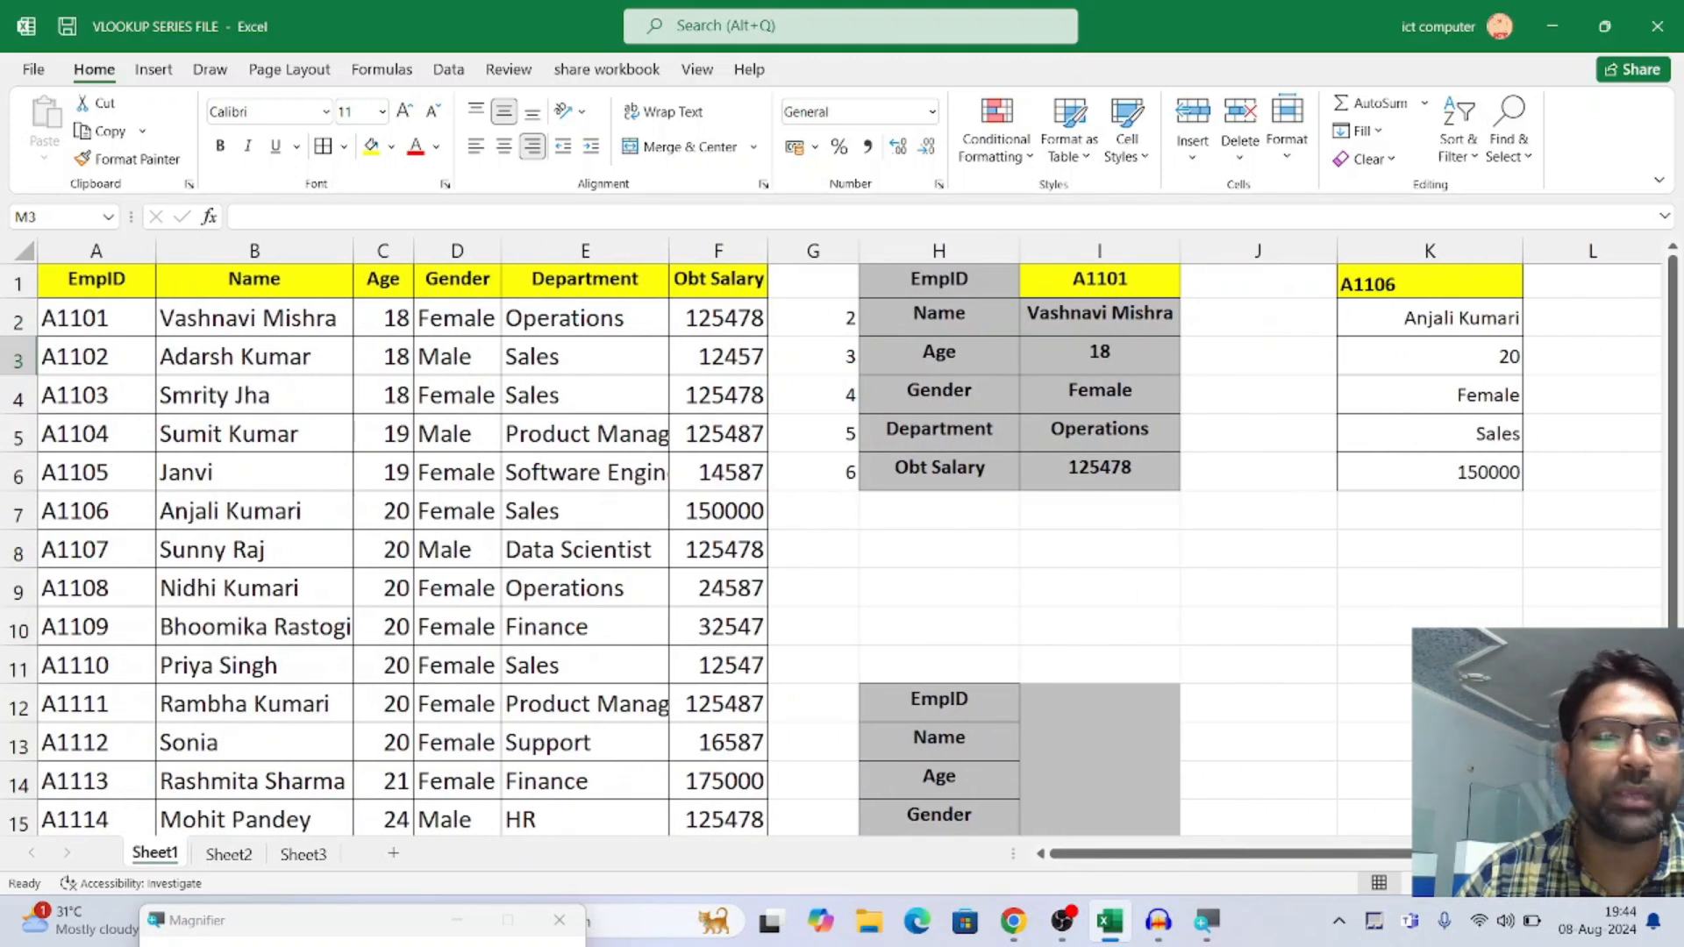
{"action": "left_click", "coordinate": [217, 626]}
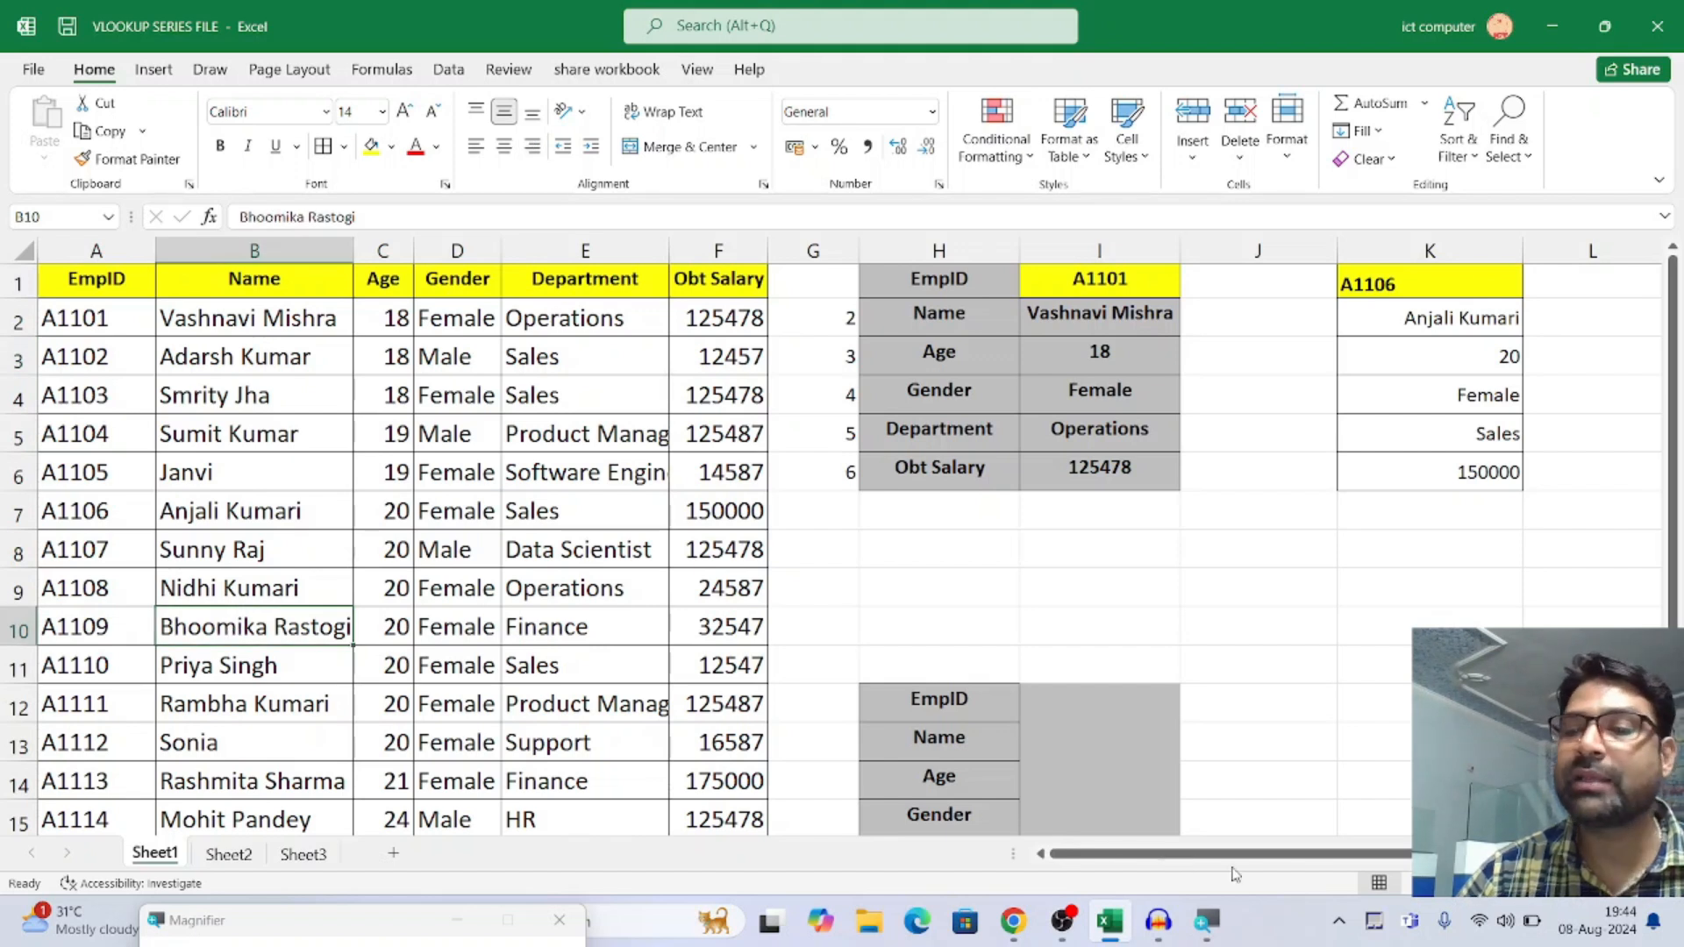
{"action": "scroll", "coordinate": [1235, 874], "scroll_direction": "right", "scroll_amount": 4}
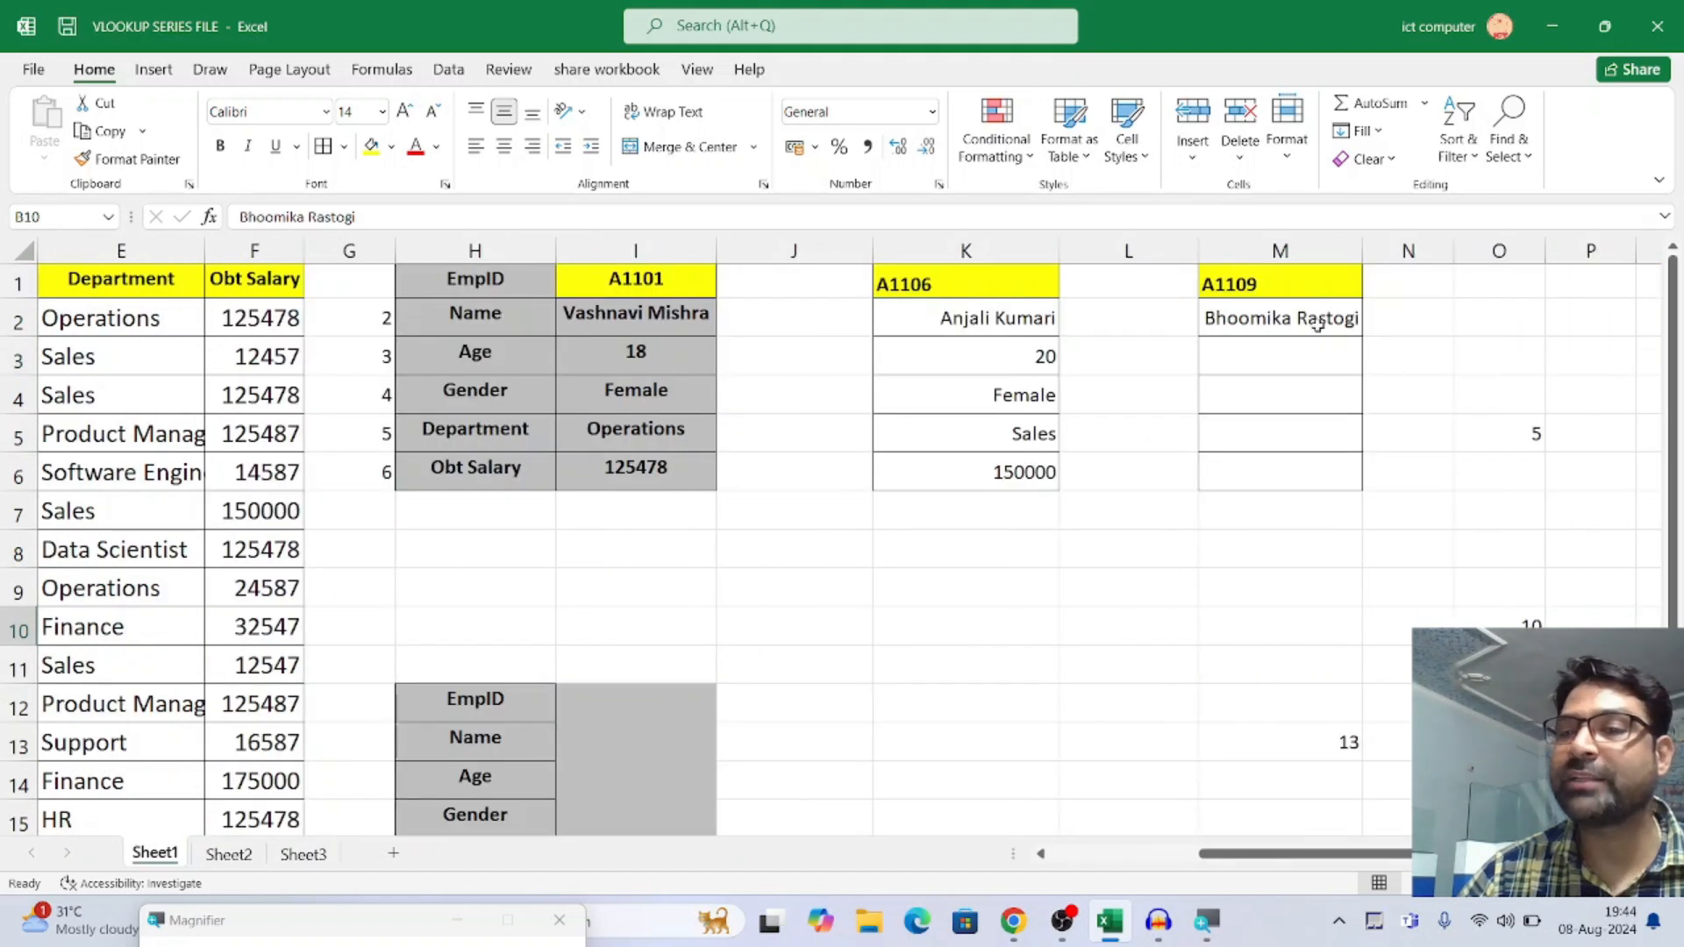
{"action": "left_click", "coordinate": [1317, 325]}
{"action": "left_click_drag", "start_coordinate": [1365, 334], "coordinate": [1349, 473]}
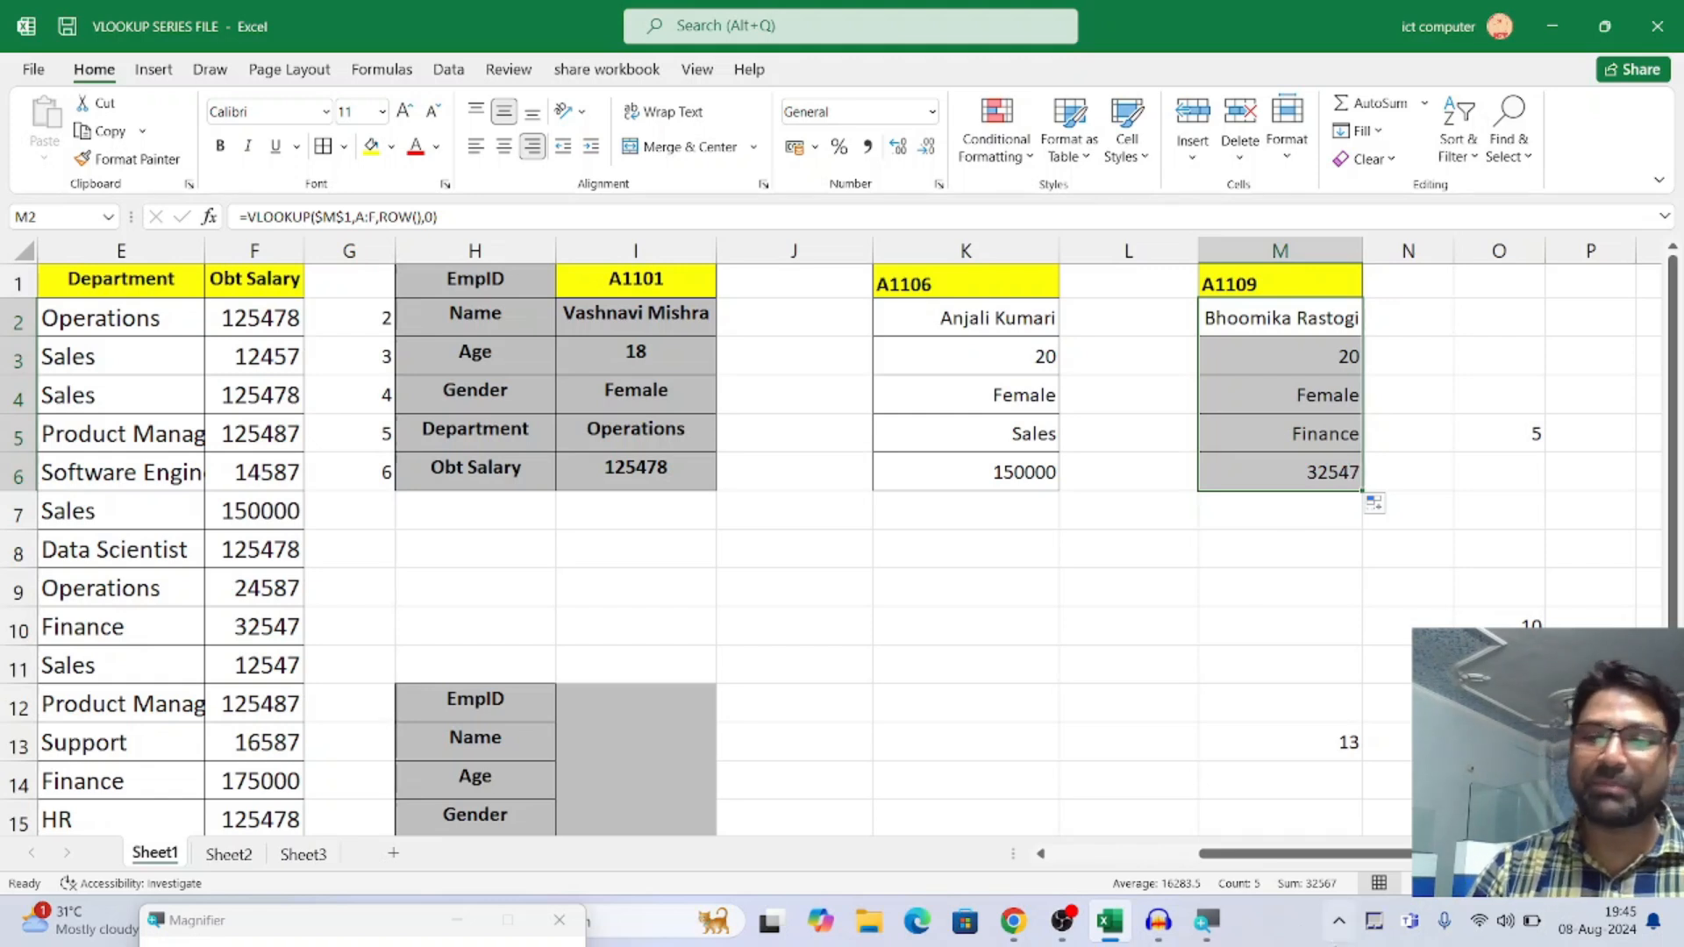
Enter the EmpID listed in A5 into cell I12 of the second lookup block and fill the cell yellow
{"action": "left_click_drag", "start_coordinate": [1257, 855], "coordinate": [1104, 856]}
{"action": "left_click", "coordinate": [1074, 705]}
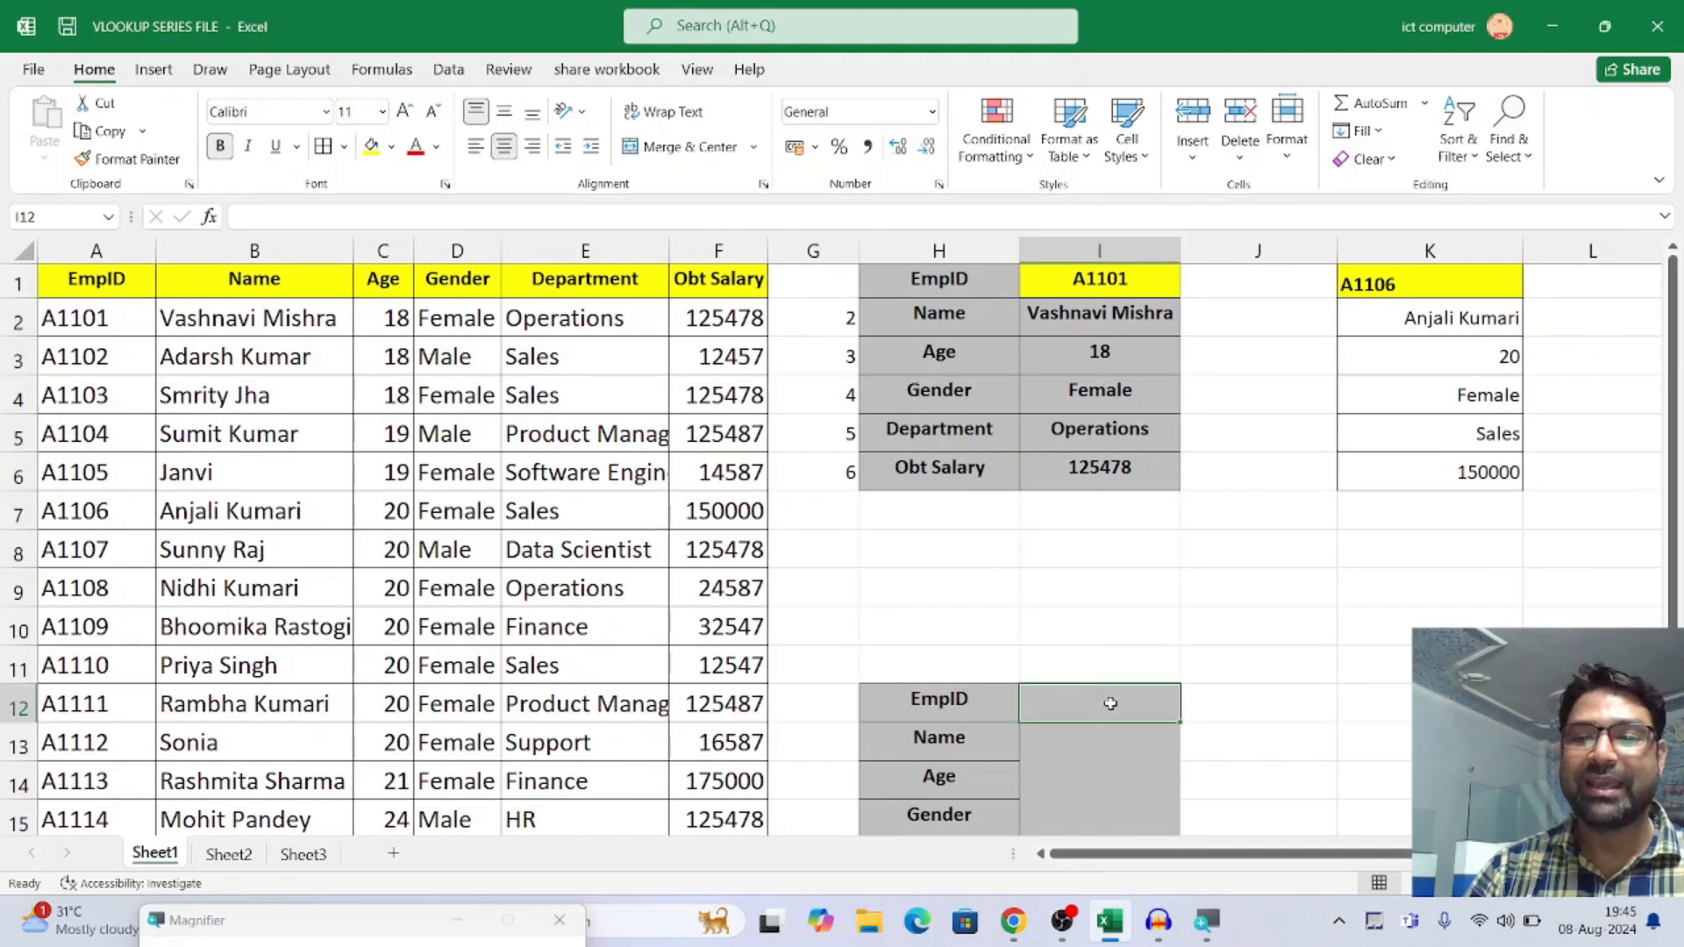
{"action": "left_click_drag", "start_coordinate": [1669, 589], "coordinate": [1676, 585]}
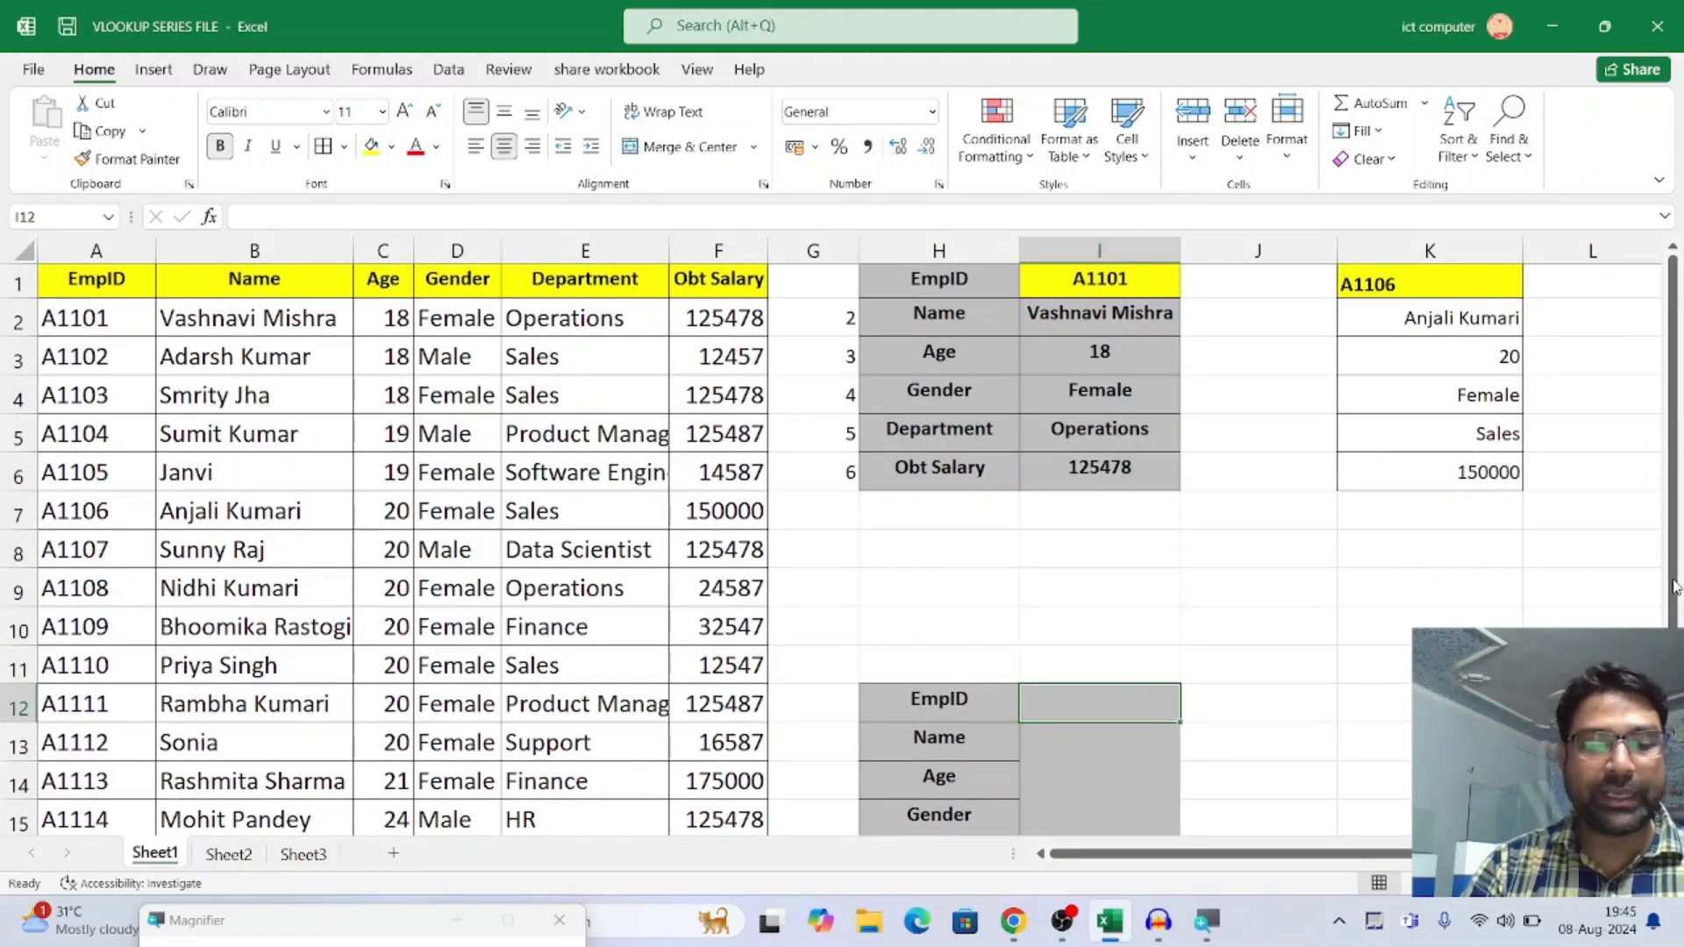
{"action": "type", "text": "A1104"}
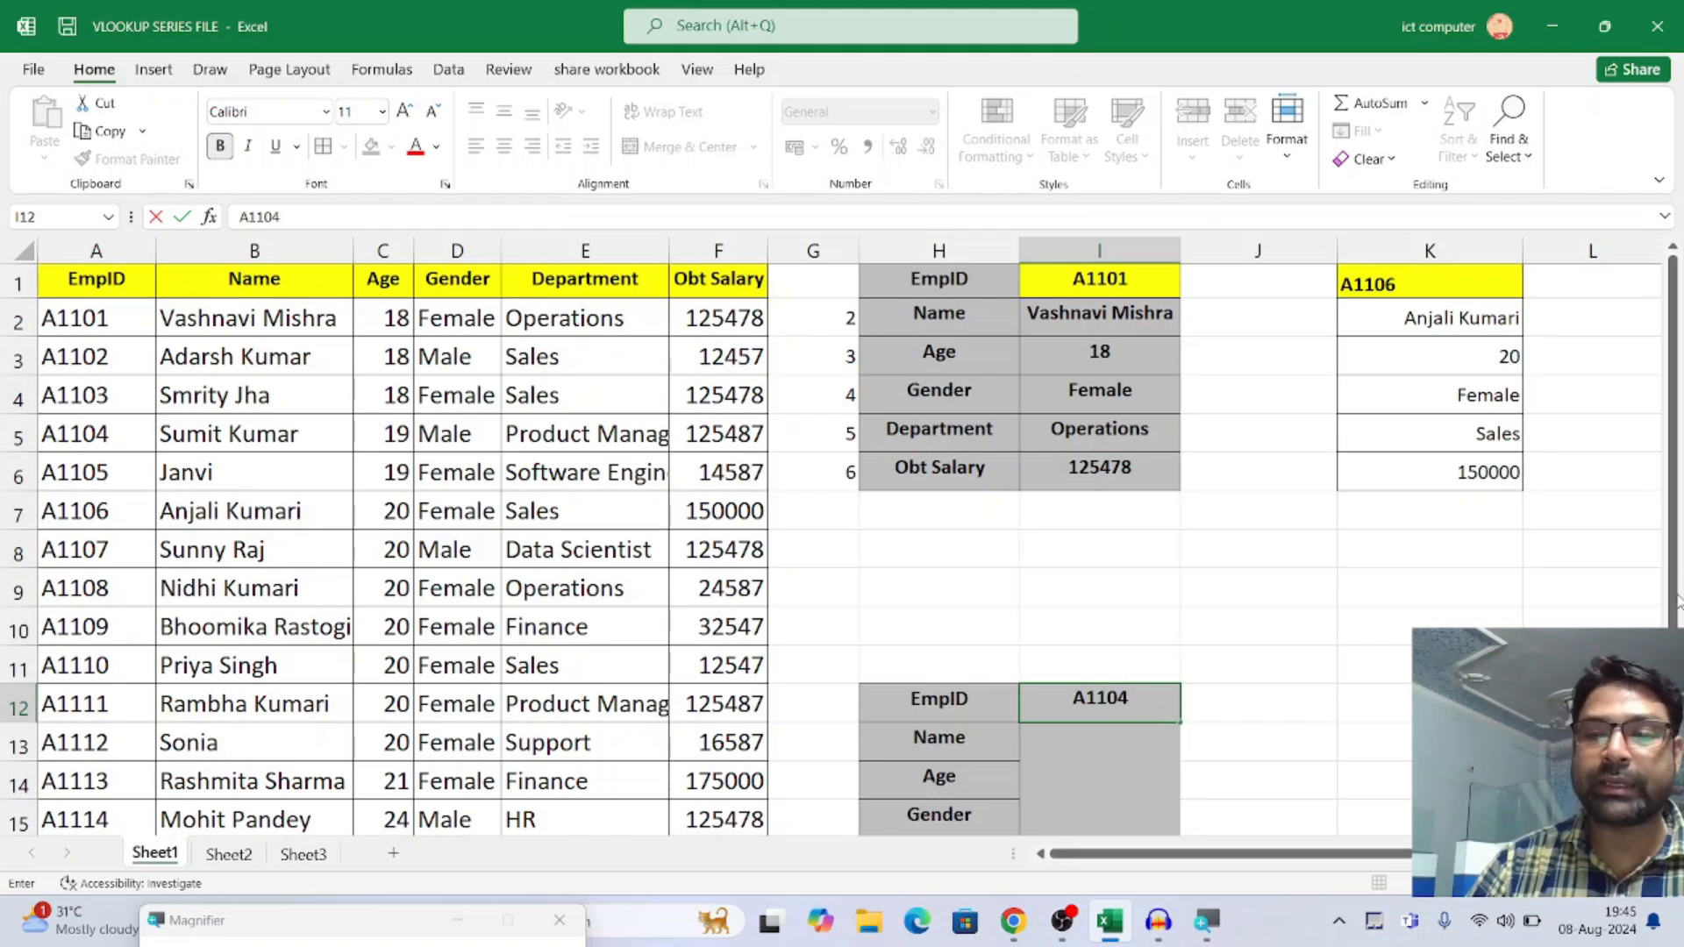
{"action": "left_click", "coordinate": [1103, 702]}
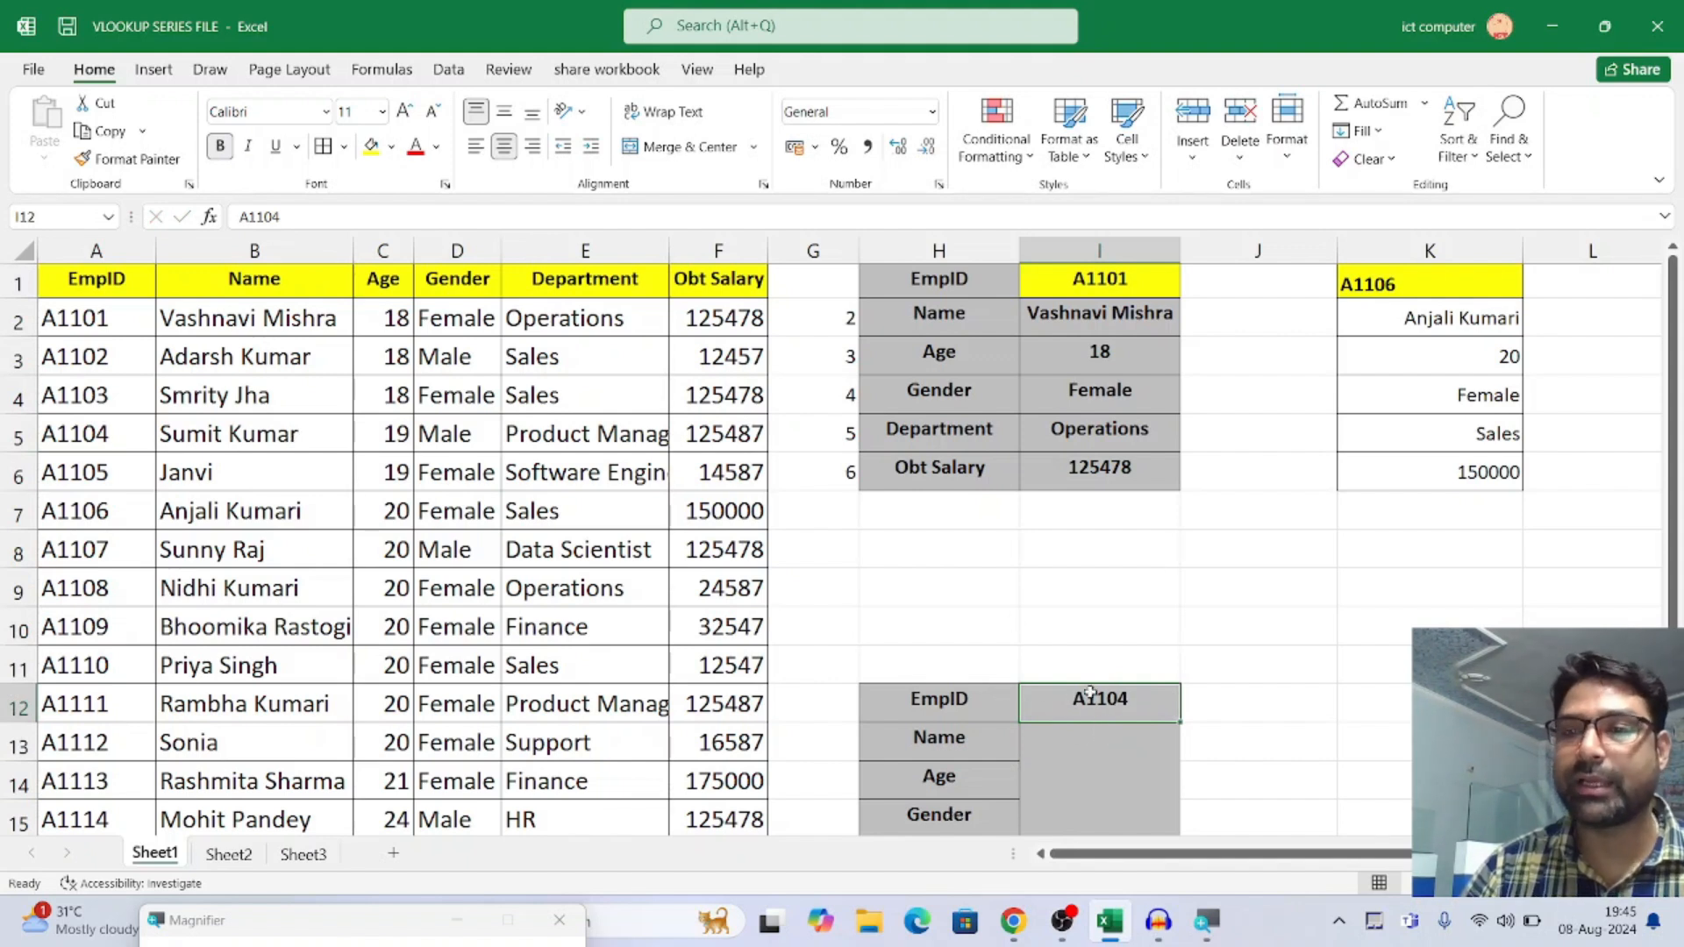
{"action": "left_click", "coordinate": [371, 146]}
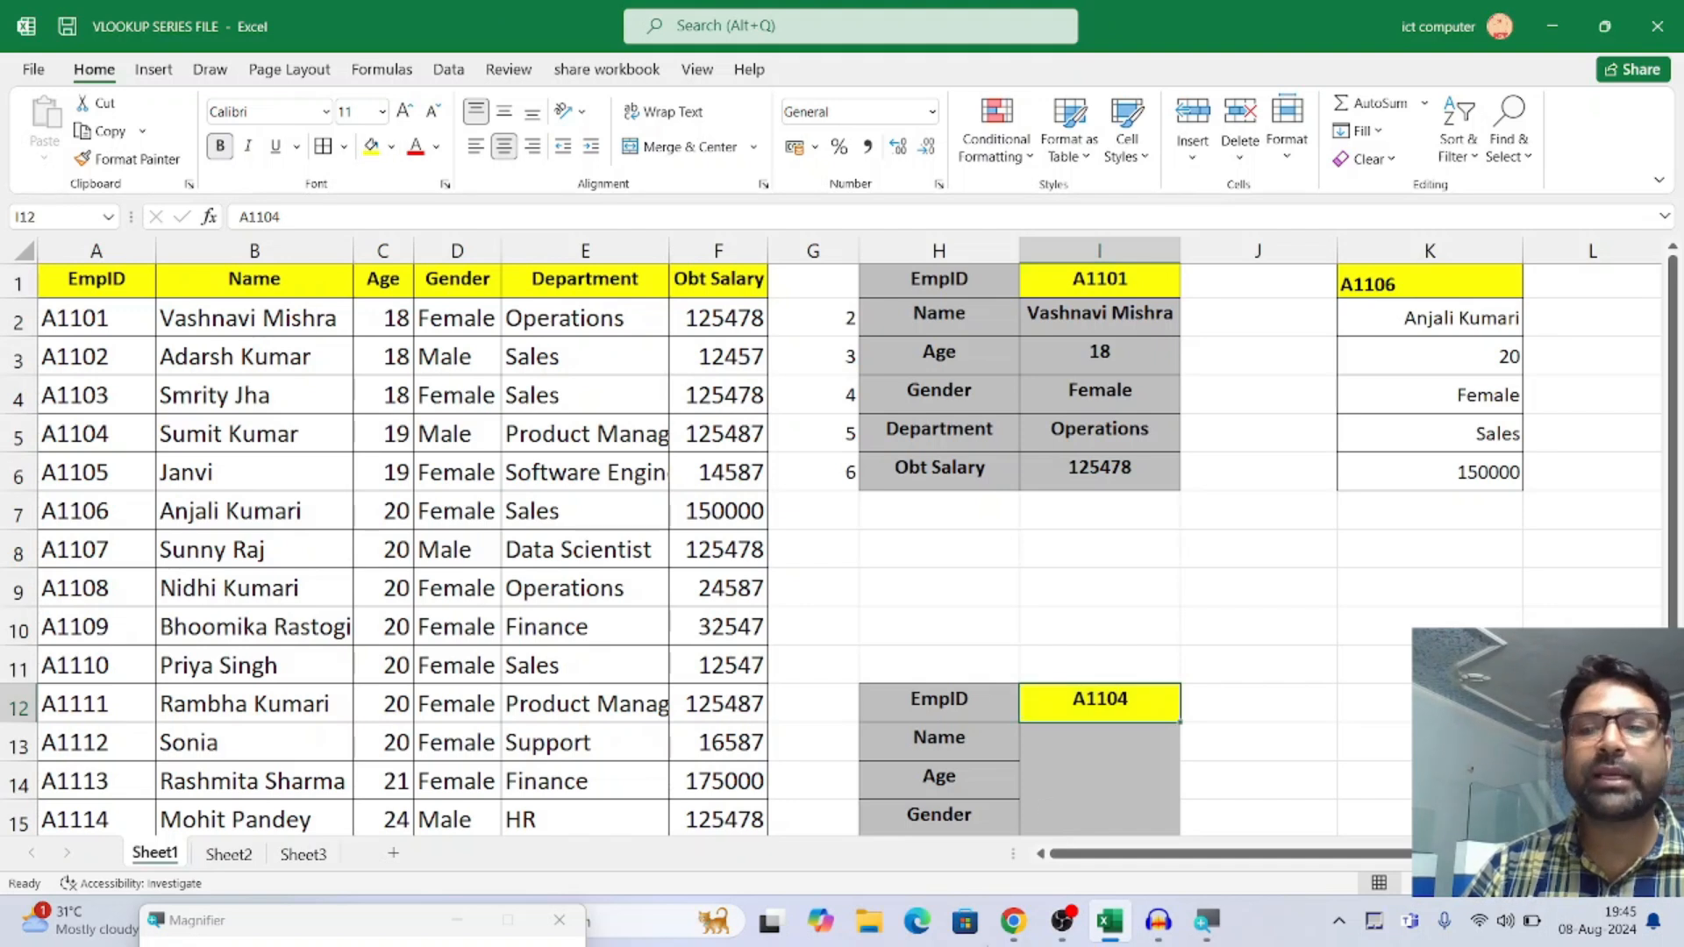
{"action": "left_click", "coordinate": [1067, 741]}
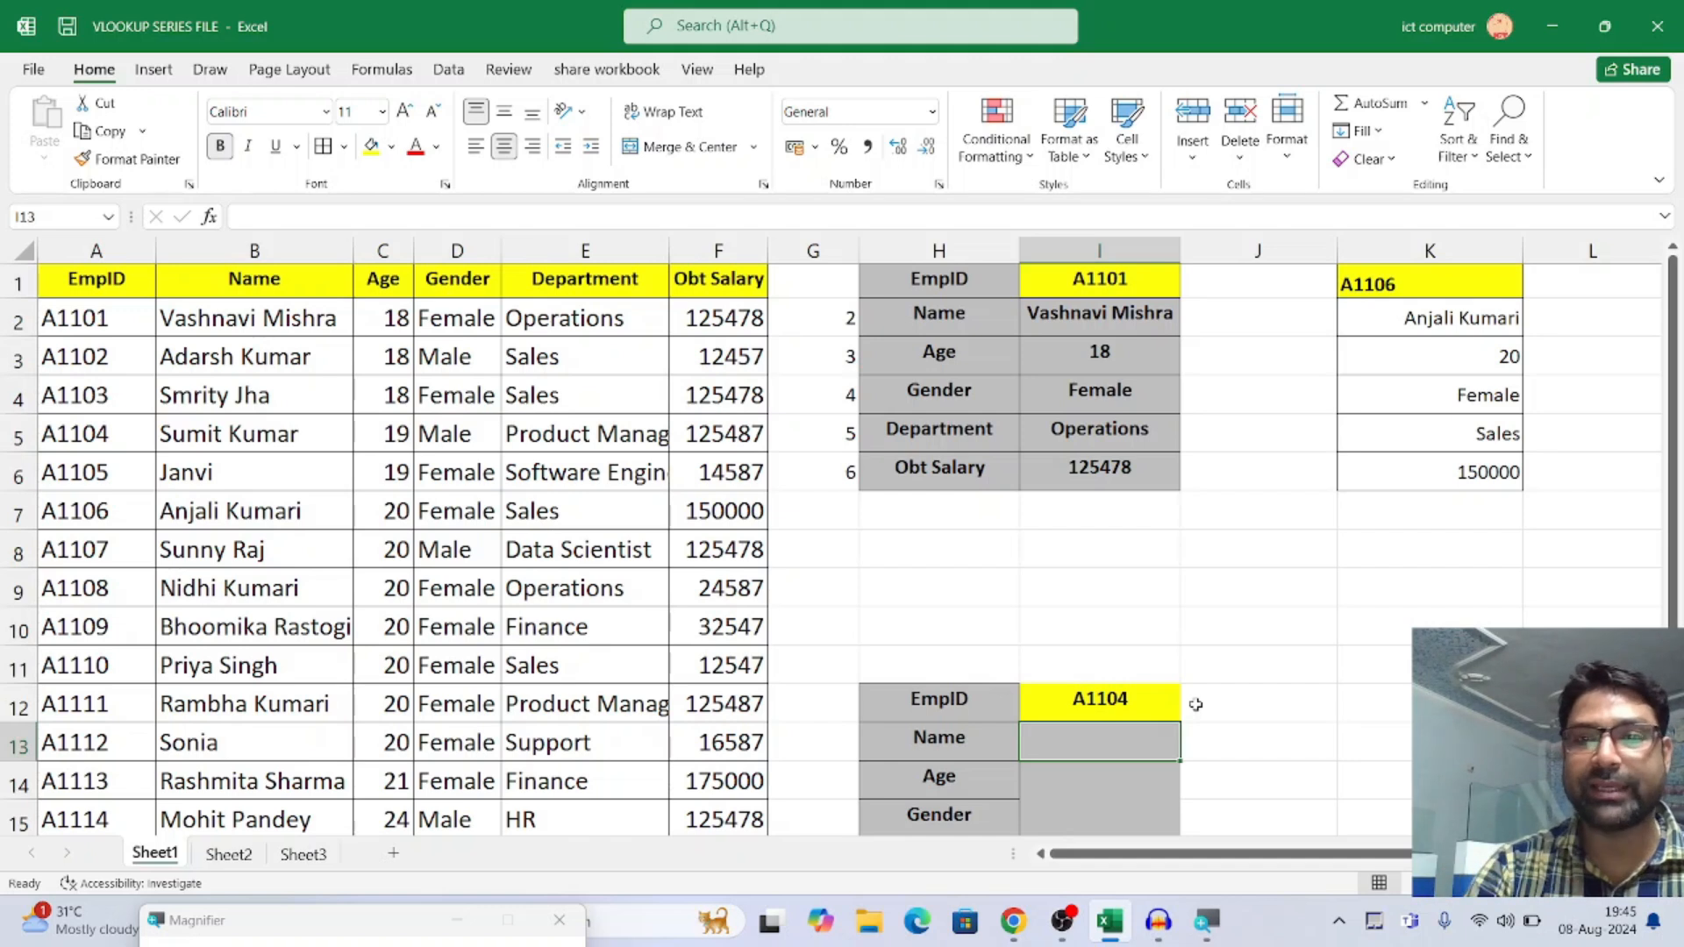
{"action": "type", "text": "="}
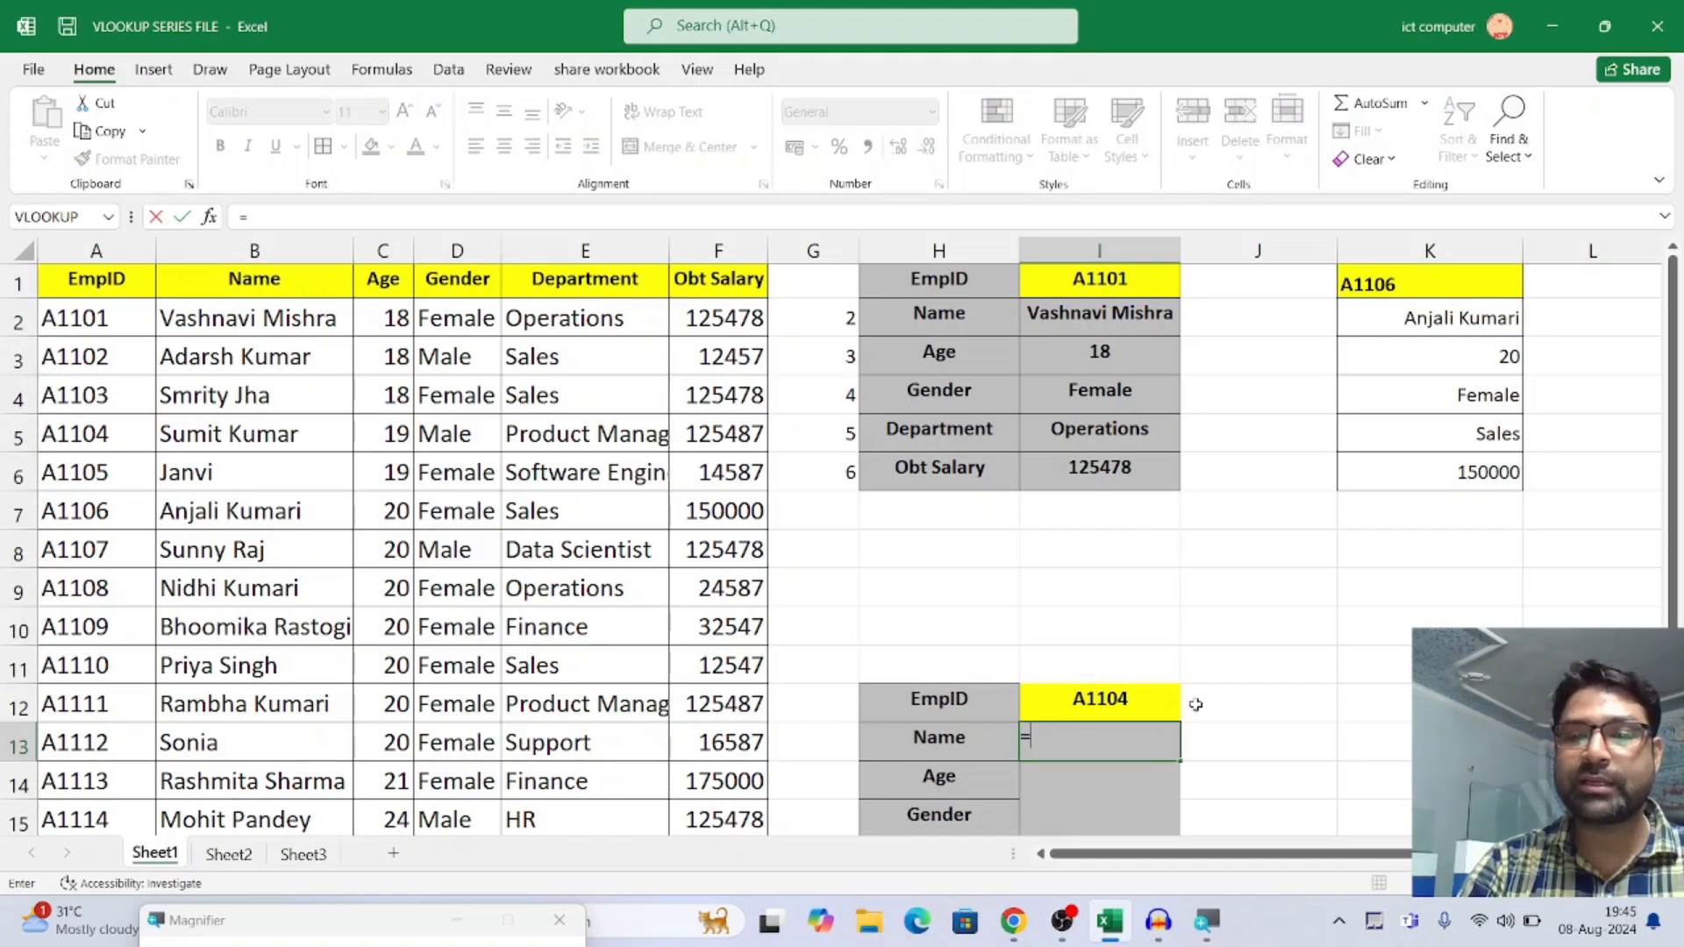
{"action": "type", "text": "VL"}
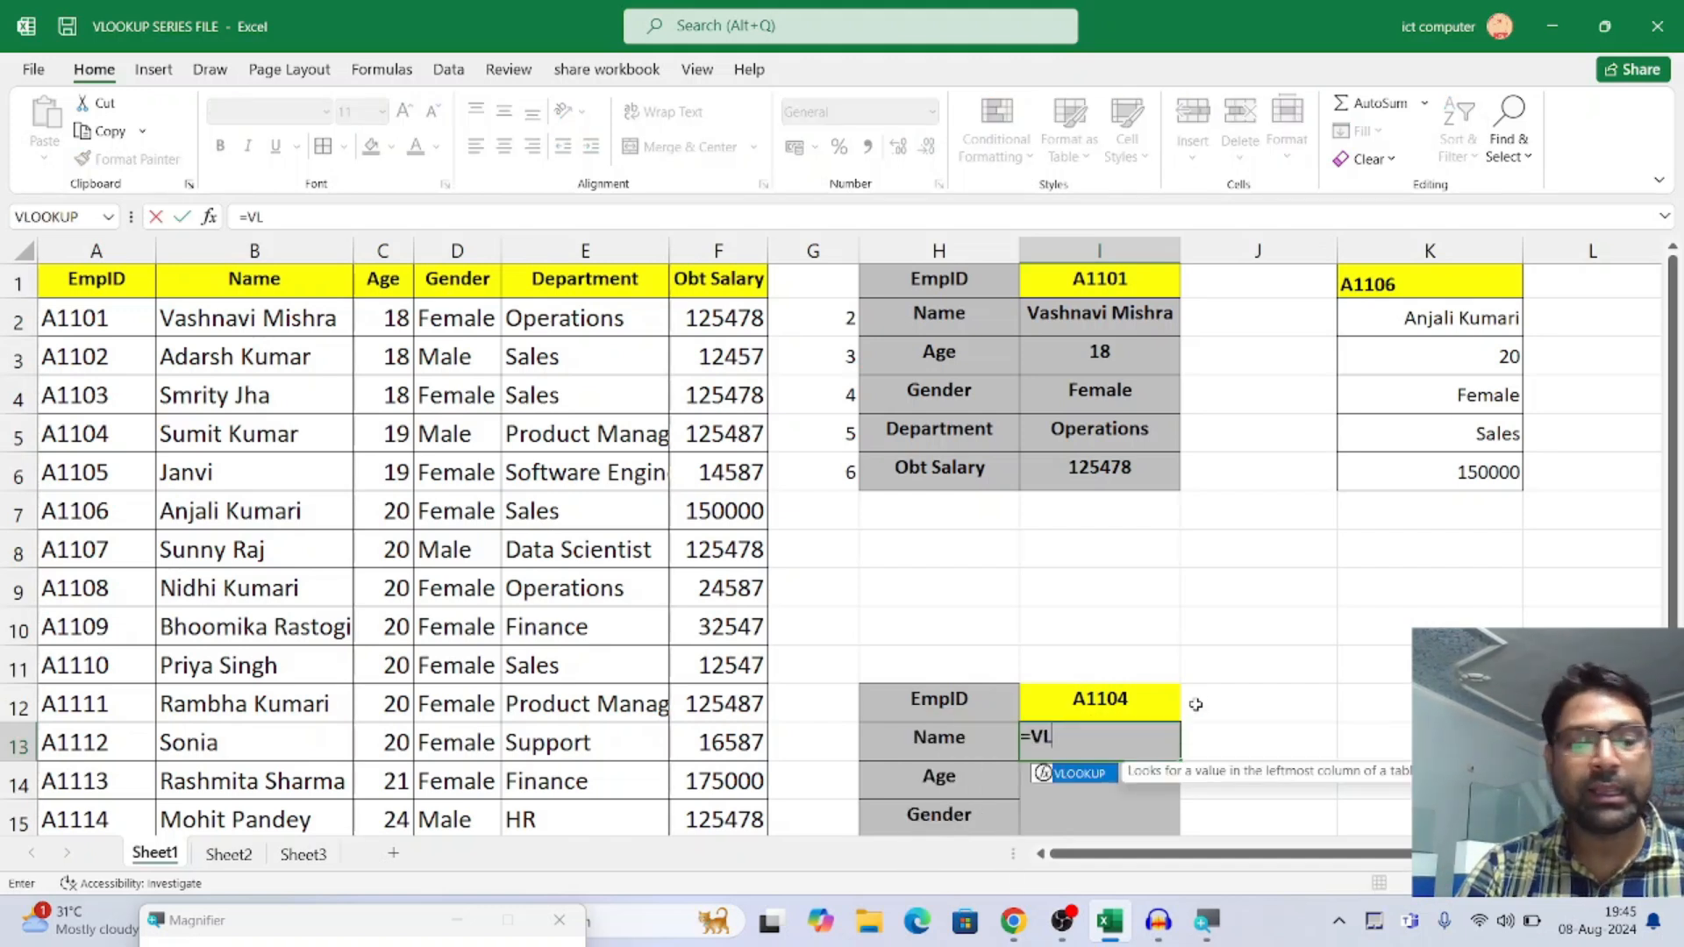
{"action": "left_click", "coordinate": [1195, 704]}
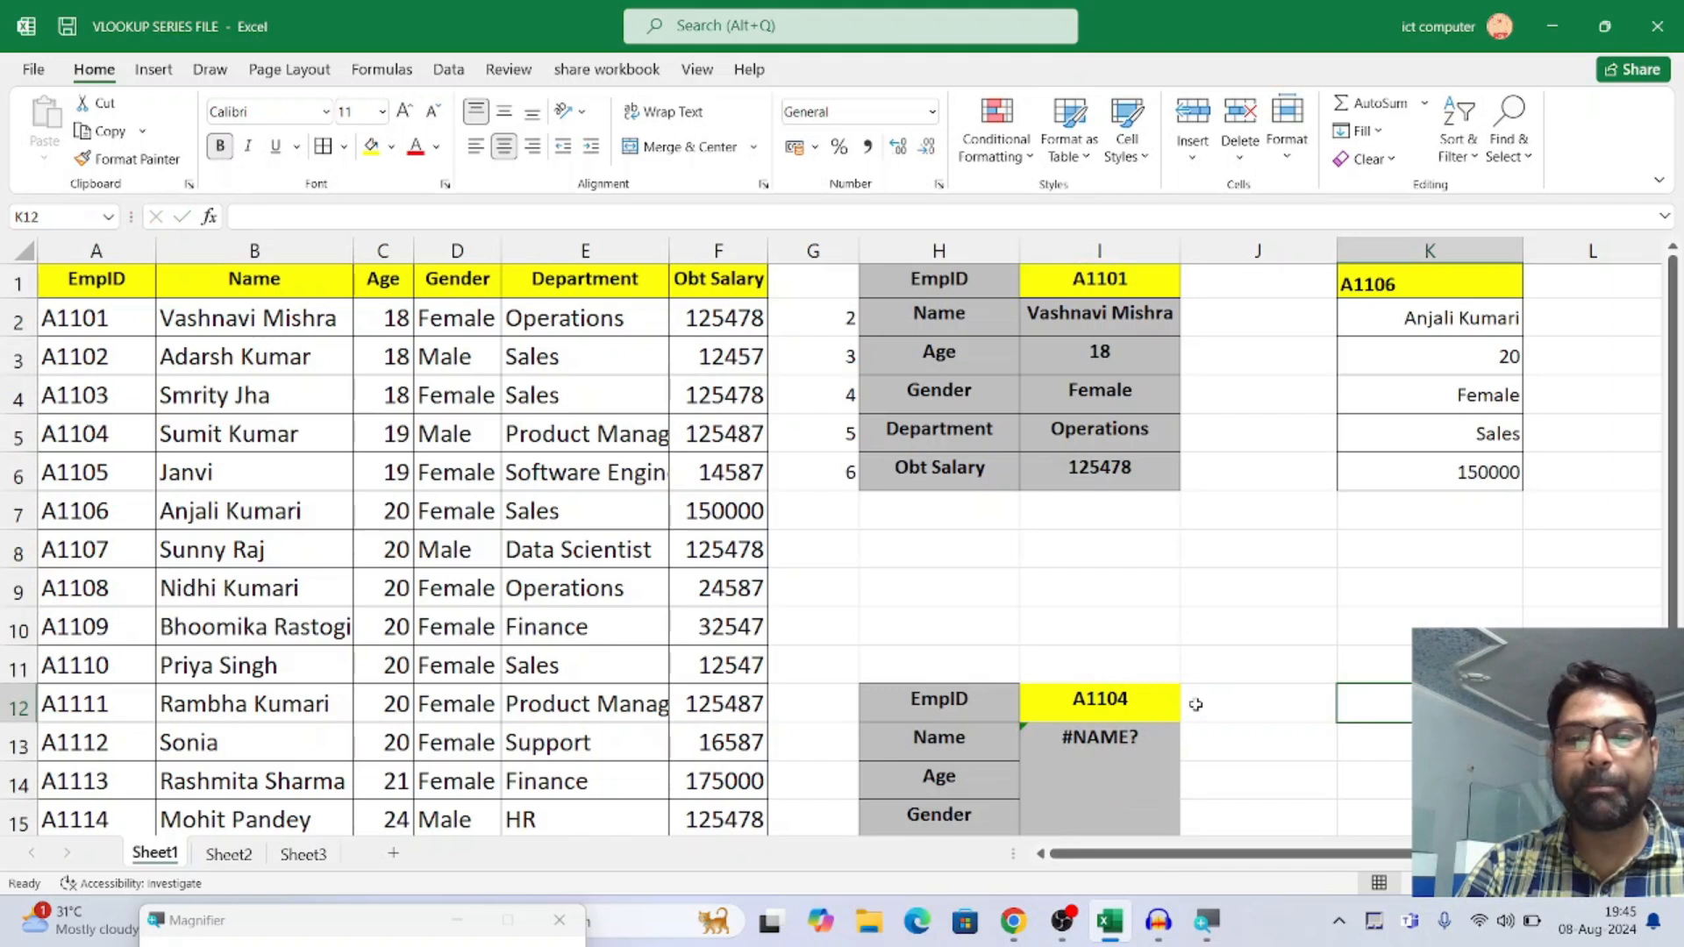
{"action": "left_click", "coordinate": [1074, 735]}
{"action": "key", "text": "Delete"}
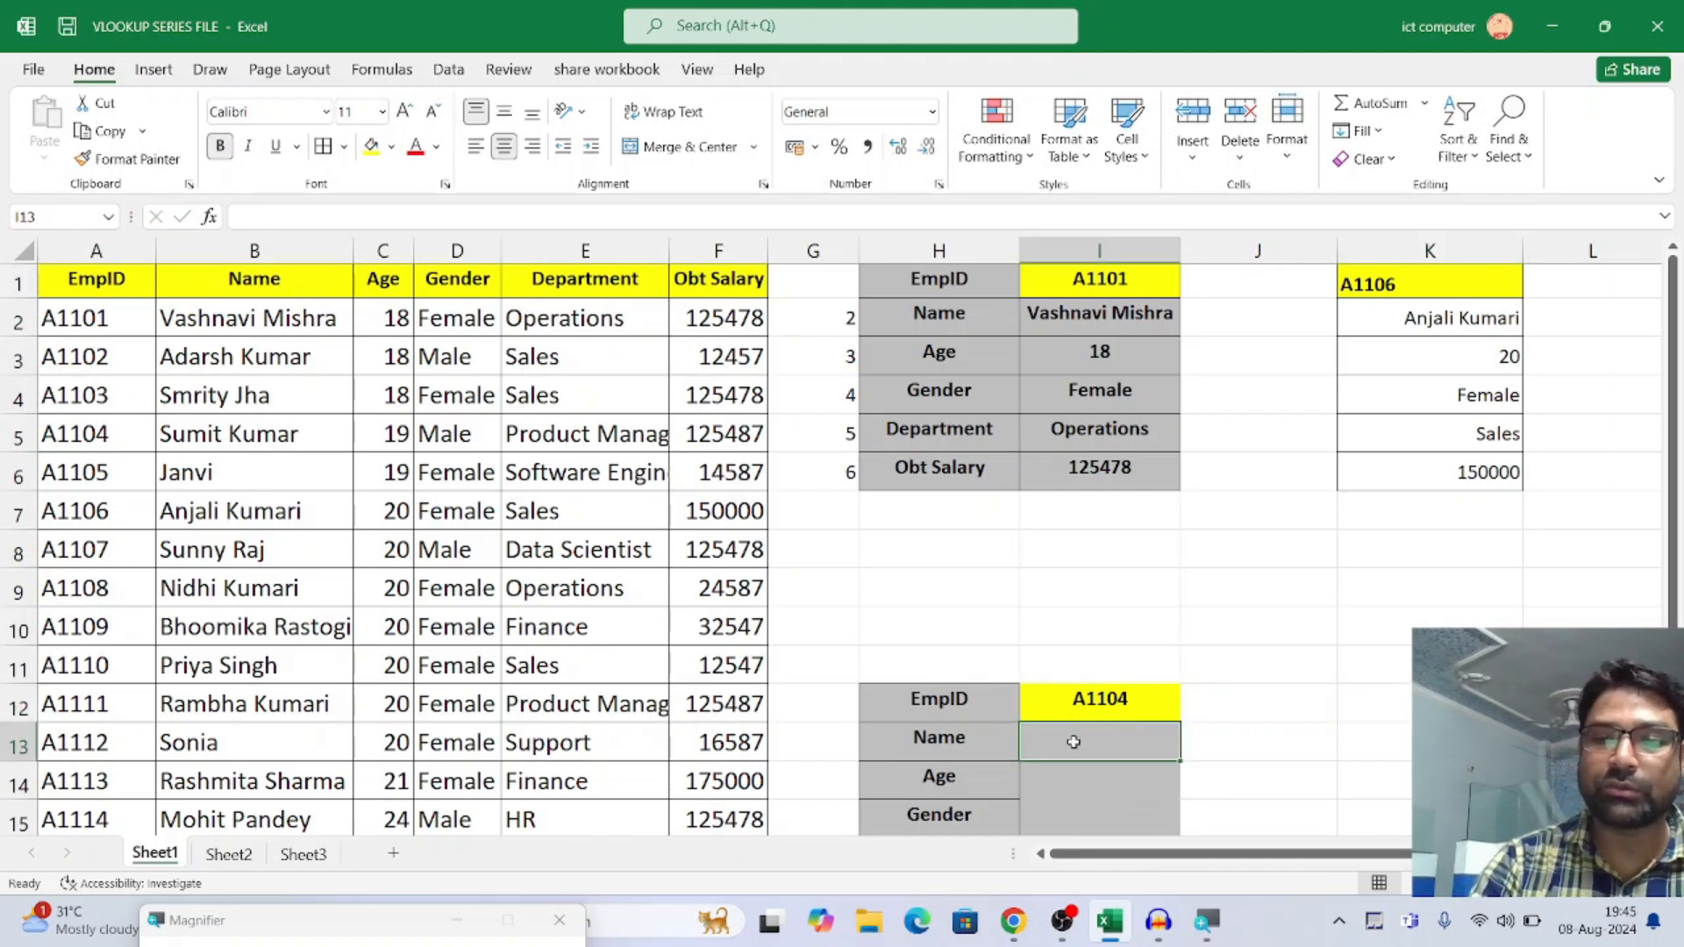
Start a VLOOKUP formula in I13 with the absolute reference $I$12 as lookup value and columns A:F as table array
{"action": "type", "text": "=VL"}
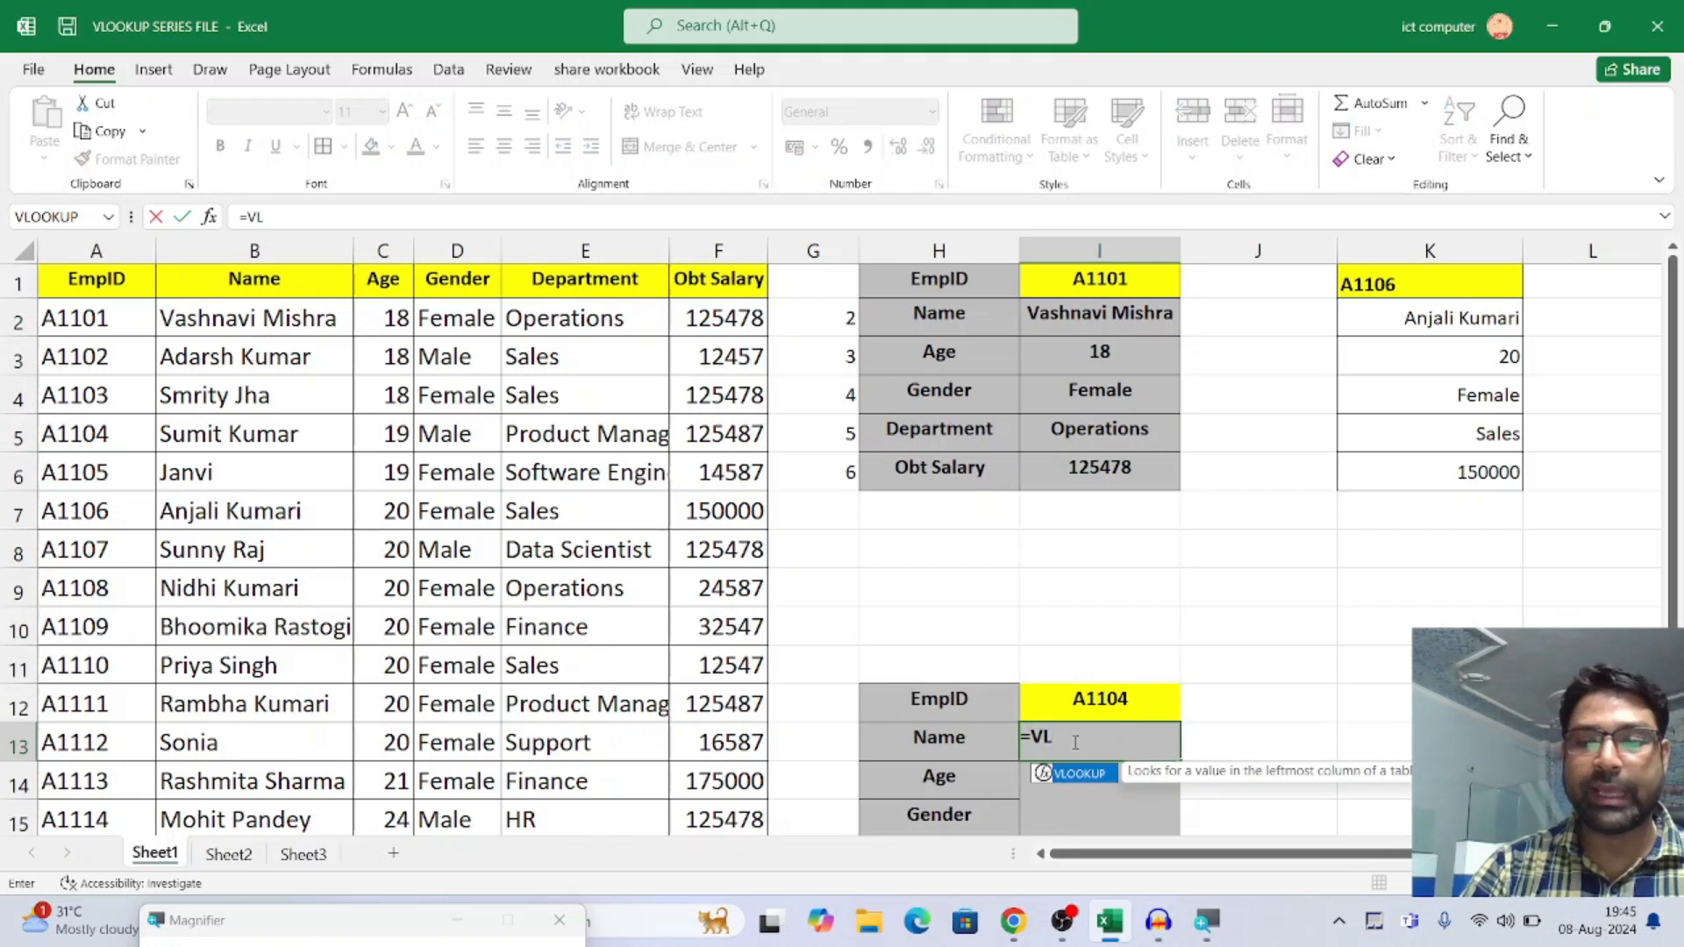
{"action": "key", "text": "Tab"}
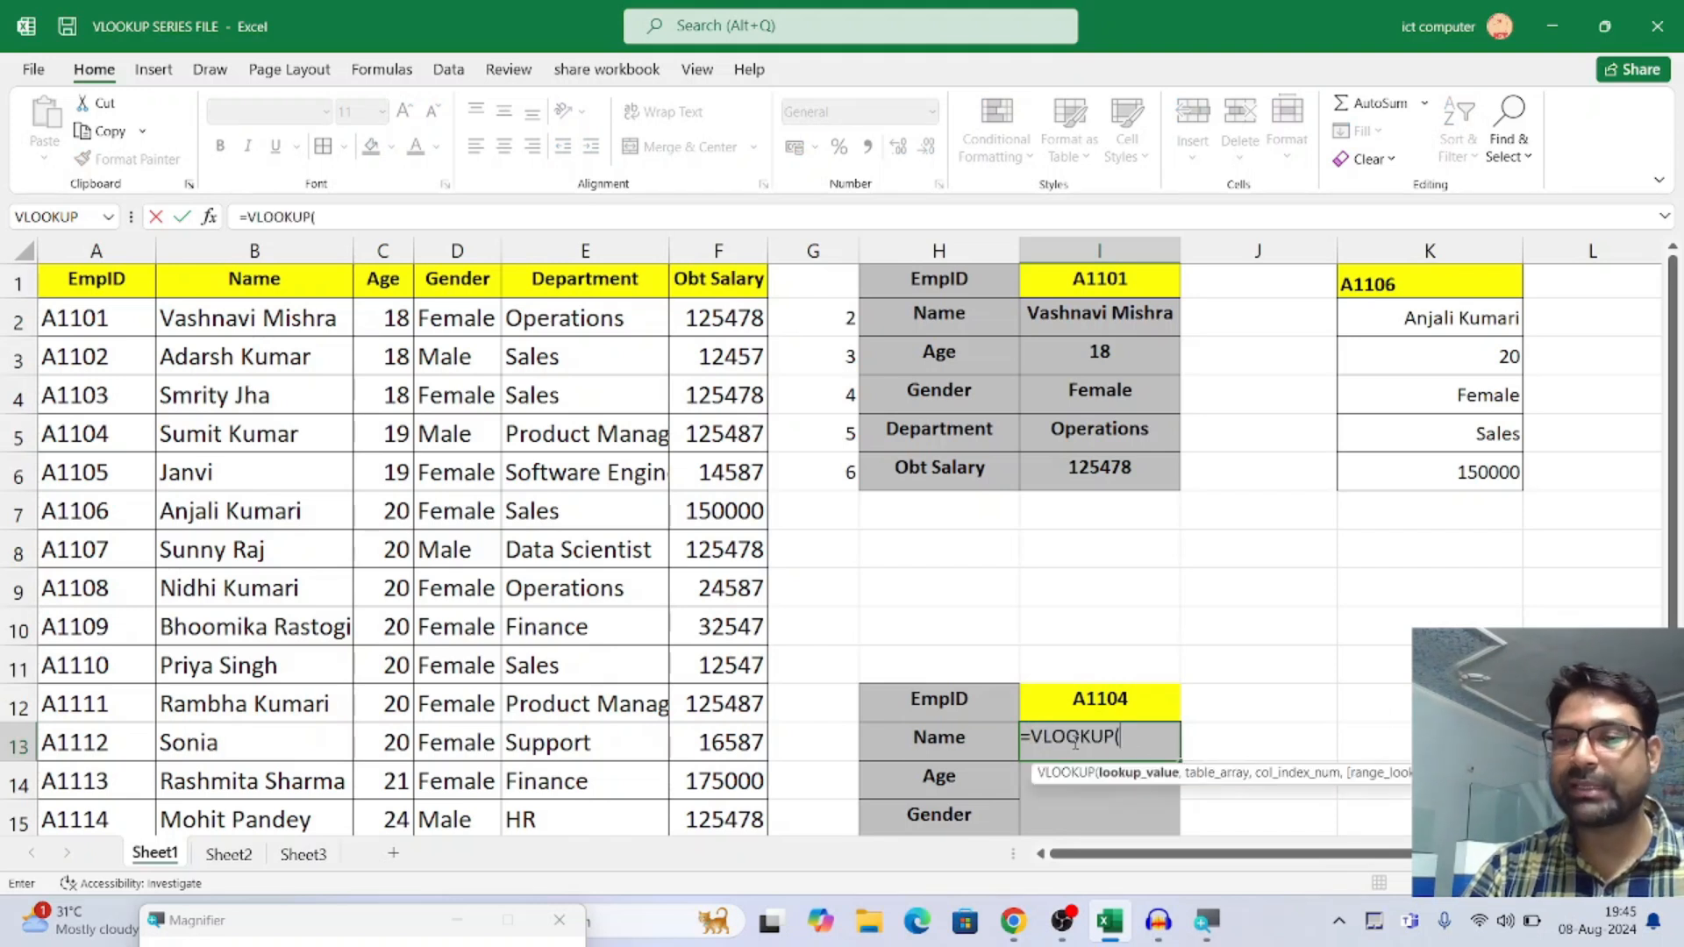
{"action": "left_click", "coordinate": [1113, 699]}
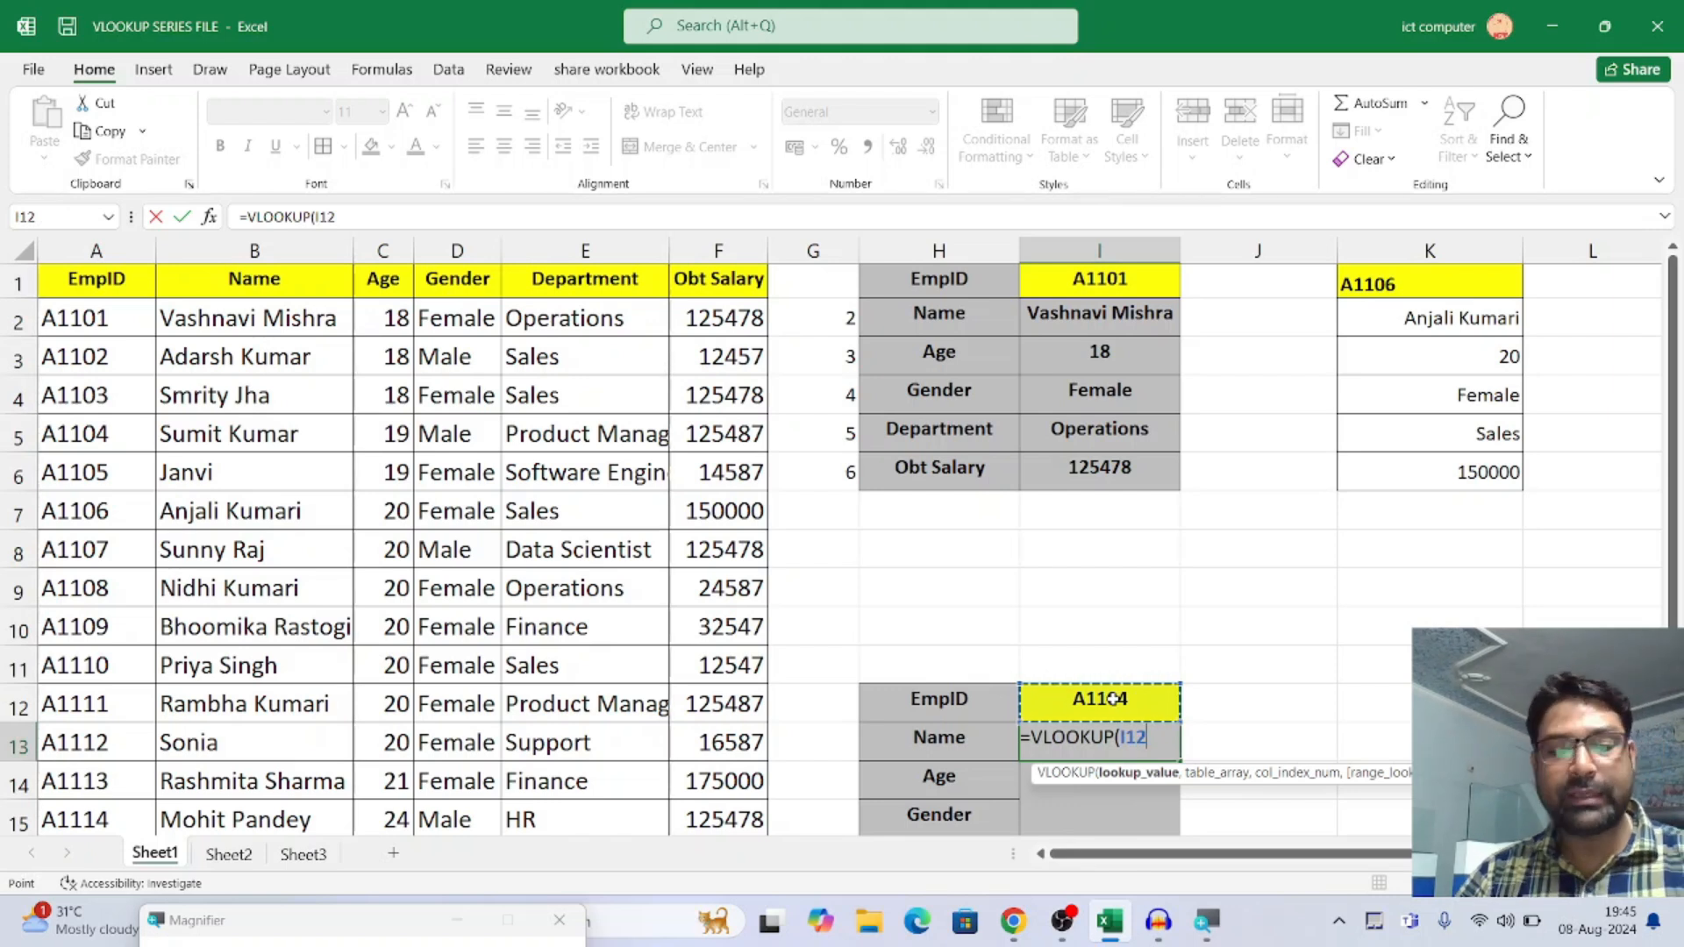
{"action": "key", "text": "F4"}
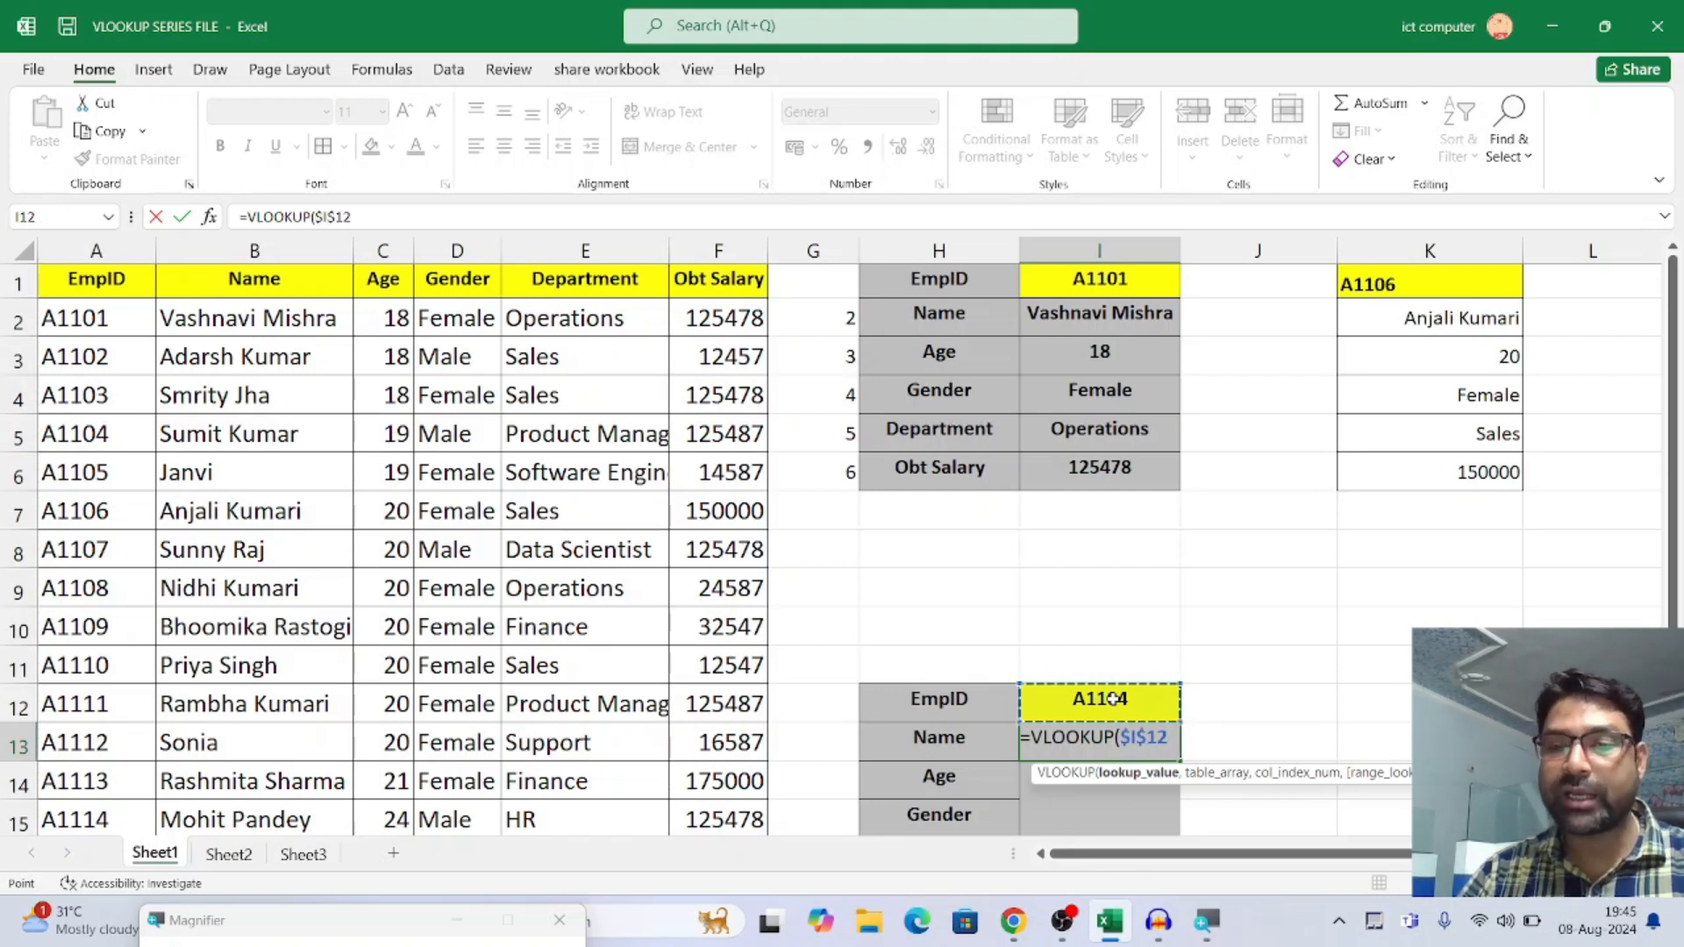
{"action": "type", "text": ","}
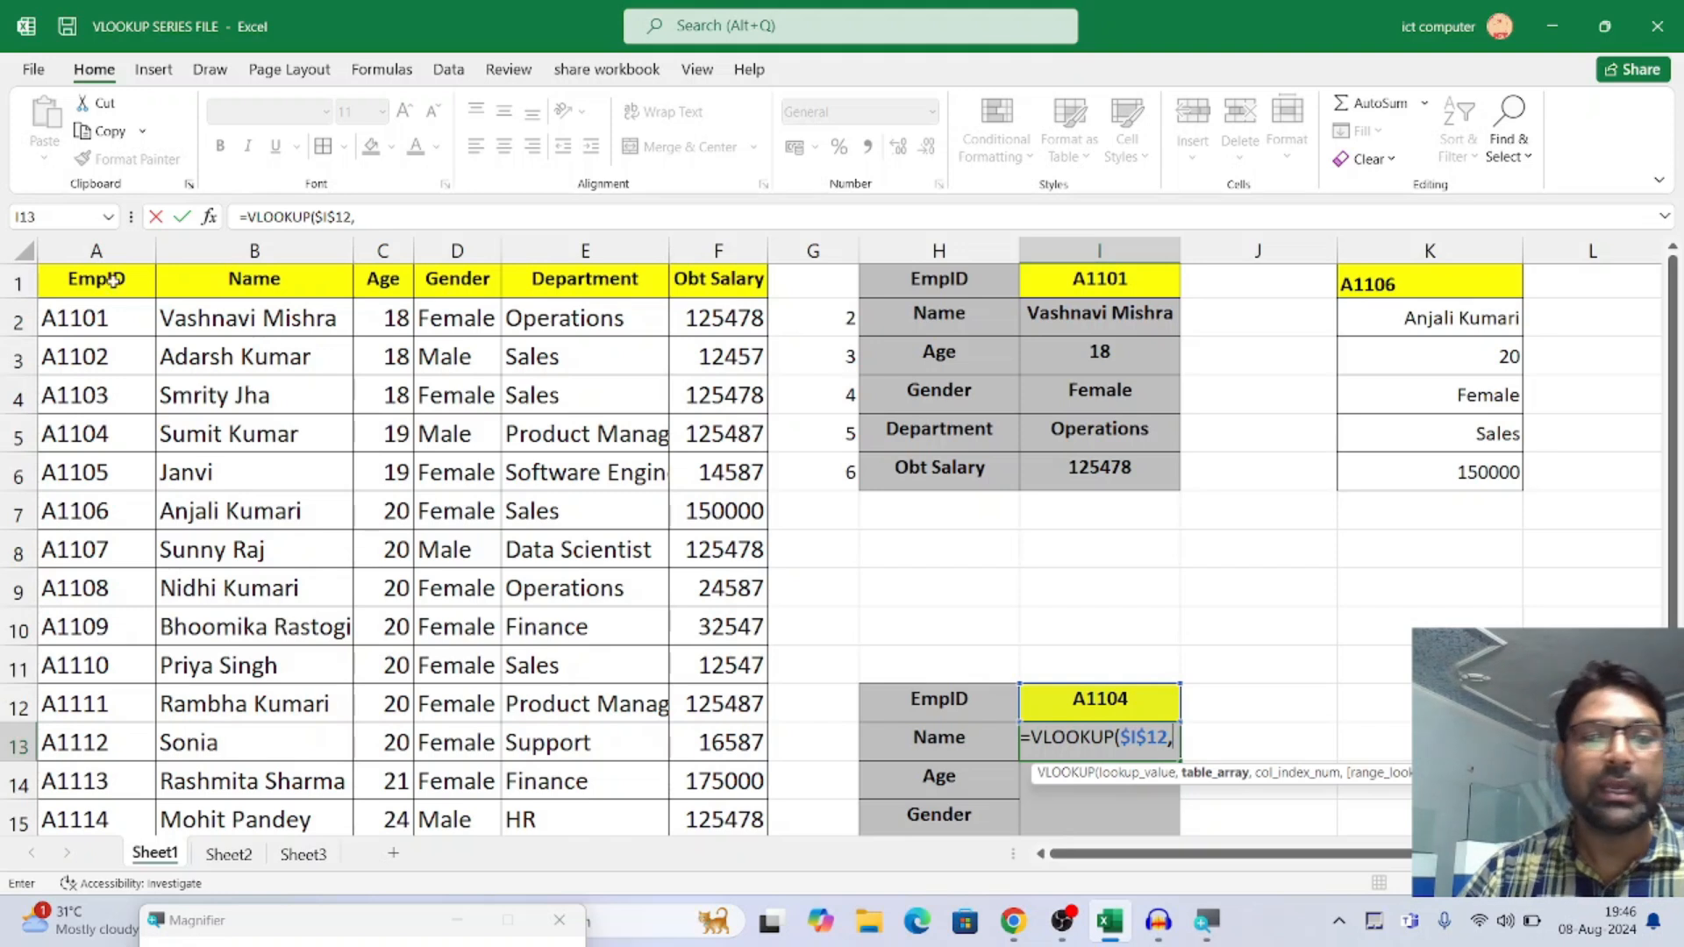
{"action": "left_click_drag", "start_coordinate": [92, 251], "coordinate": [742, 266]}
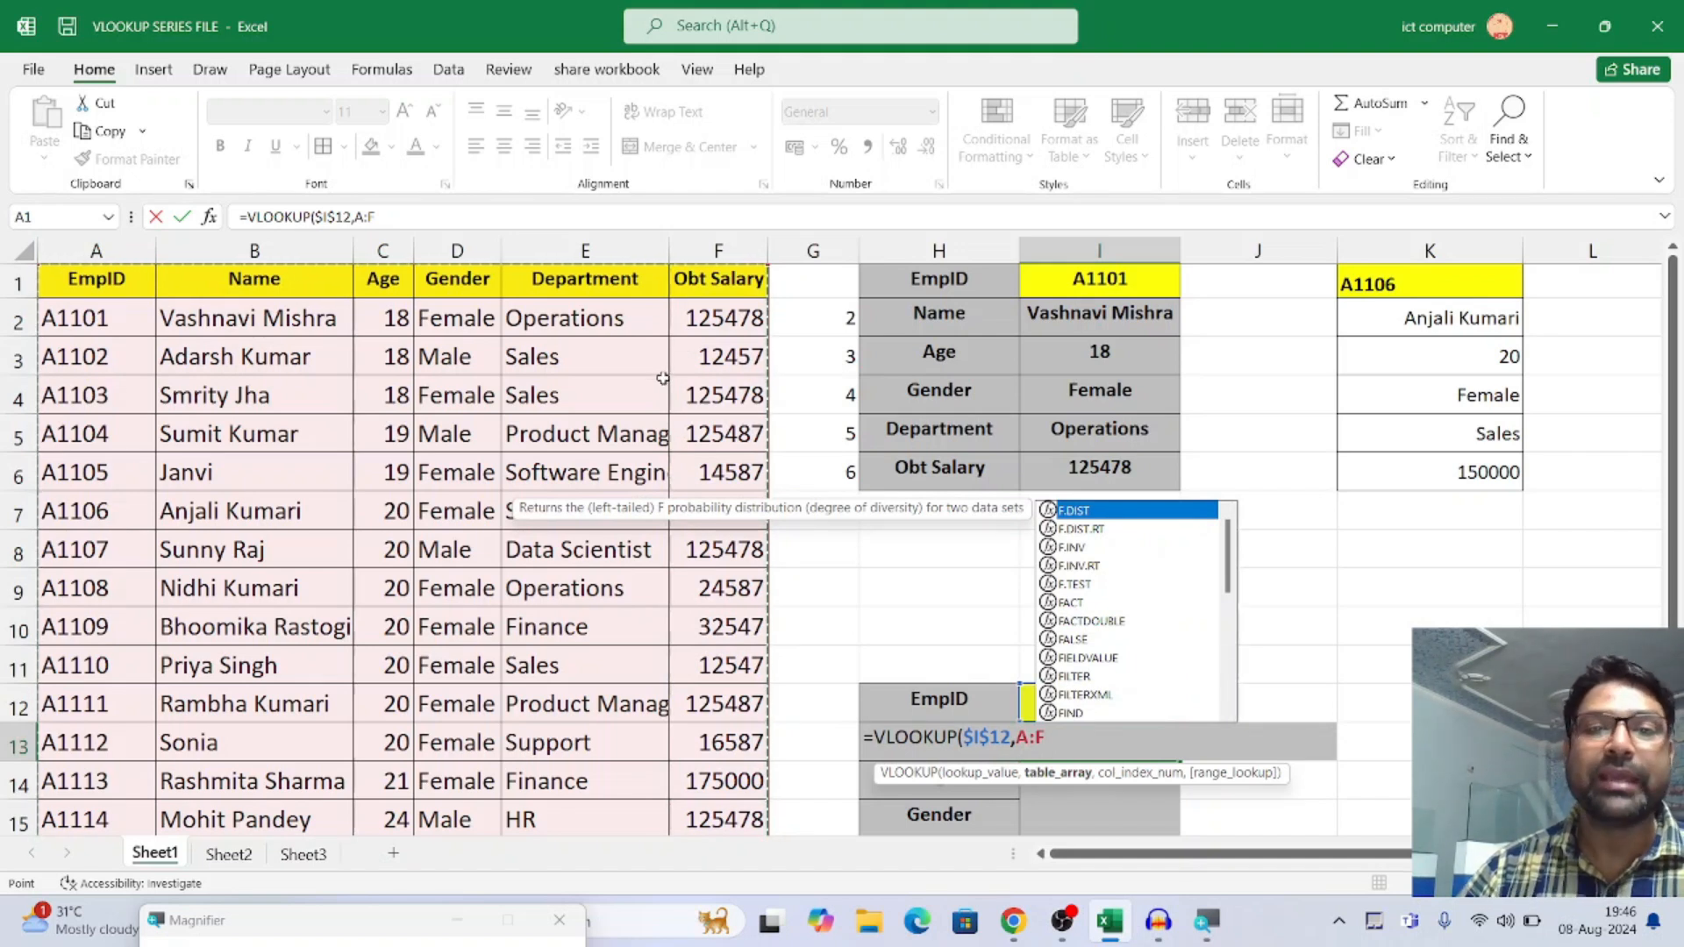
{"action": "scroll", "coordinate": [674, 514], "scroll_direction": "down", "scroll_amount": 10}
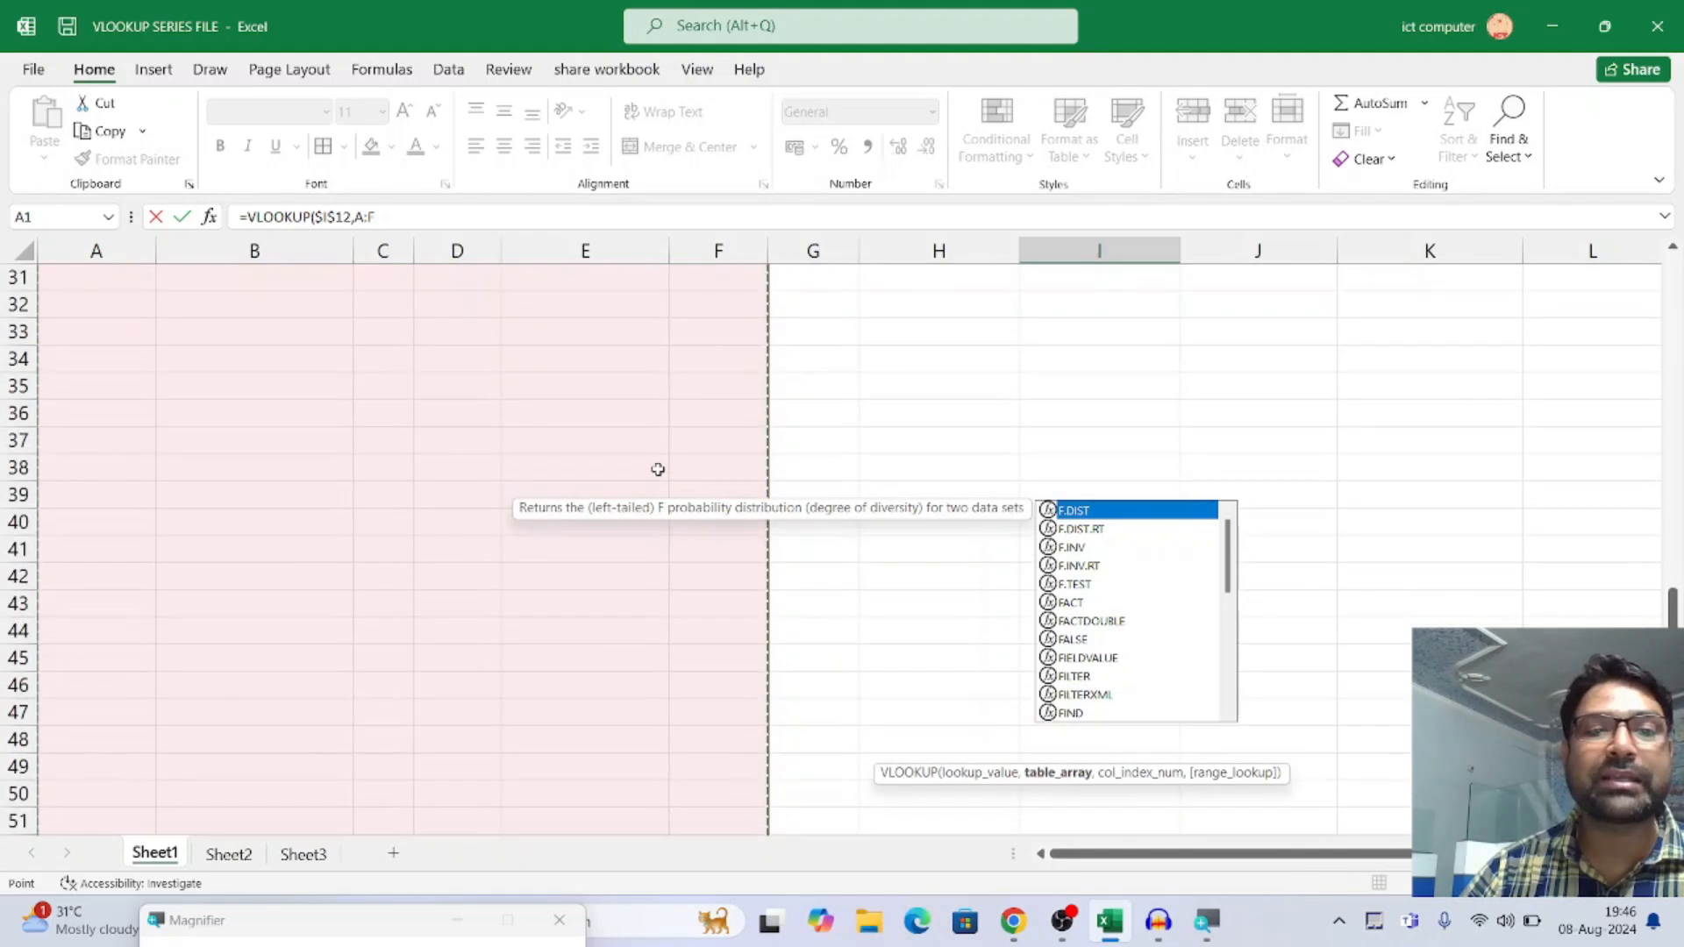
{"action": "scroll", "coordinate": [660, 468], "scroll_direction": "up", "scroll_amount": 10}
{"action": "scroll", "coordinate": [419, 463], "scroll_direction": "up", "scroll_amount": 1}
{"action": "scroll", "coordinate": [418, 463], "scroll_direction": "down", "scroll_amount": 5}
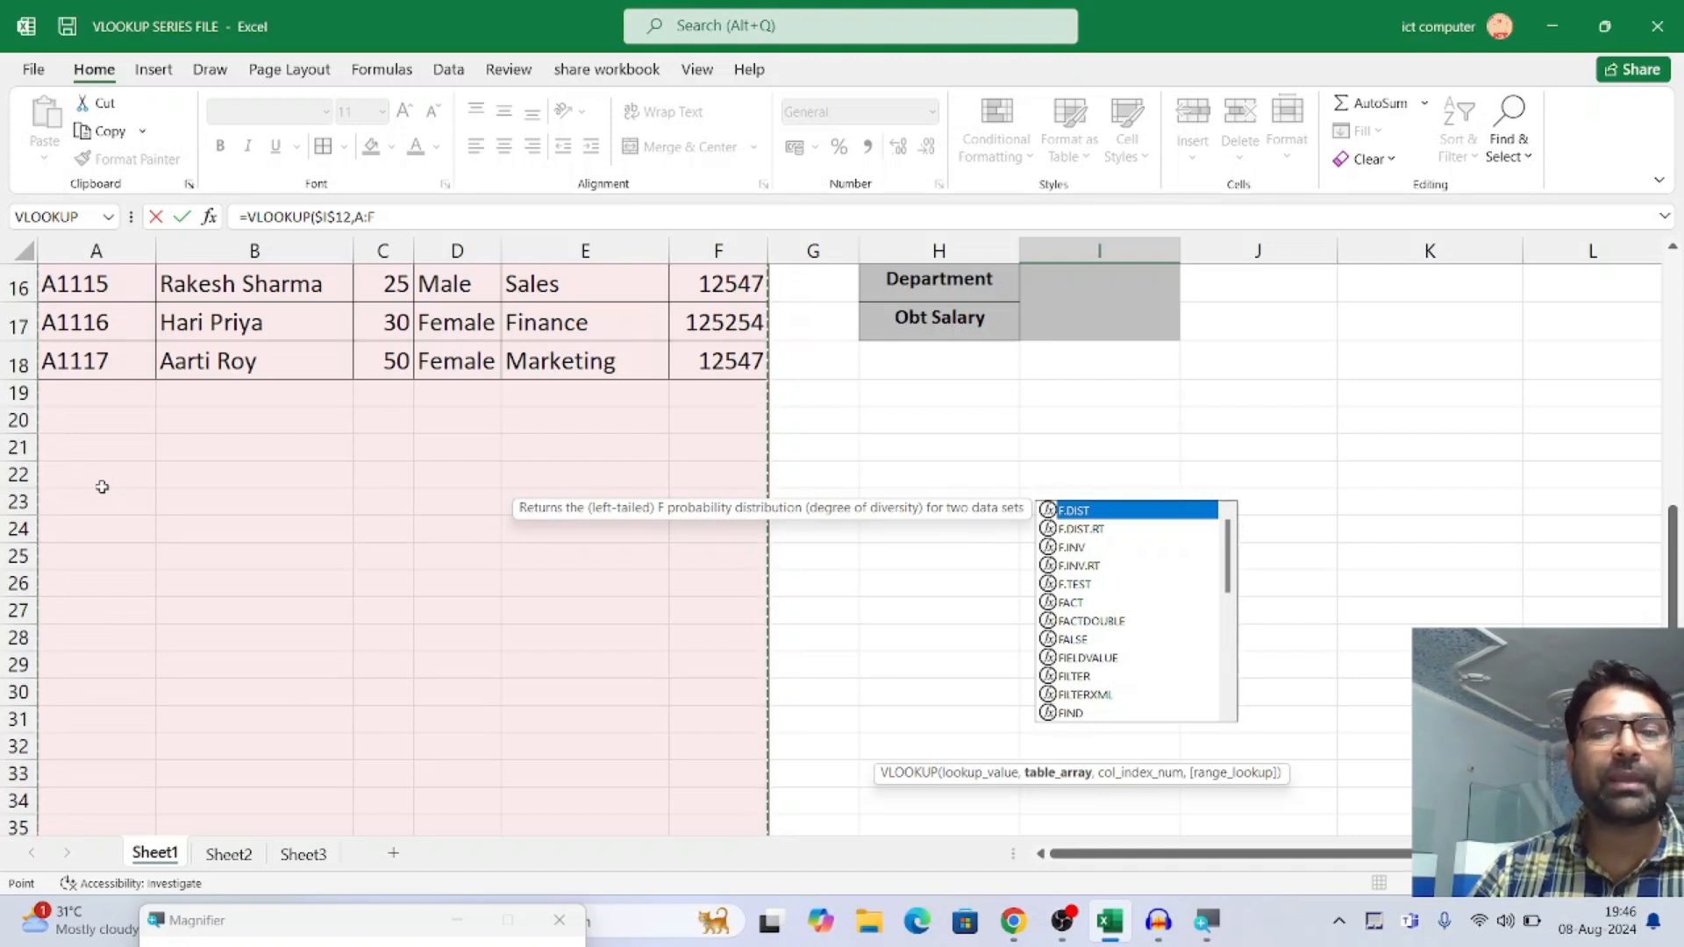
{"action": "scroll", "coordinate": [75, 527], "scroll_direction": "up", "scroll_amount": 5}
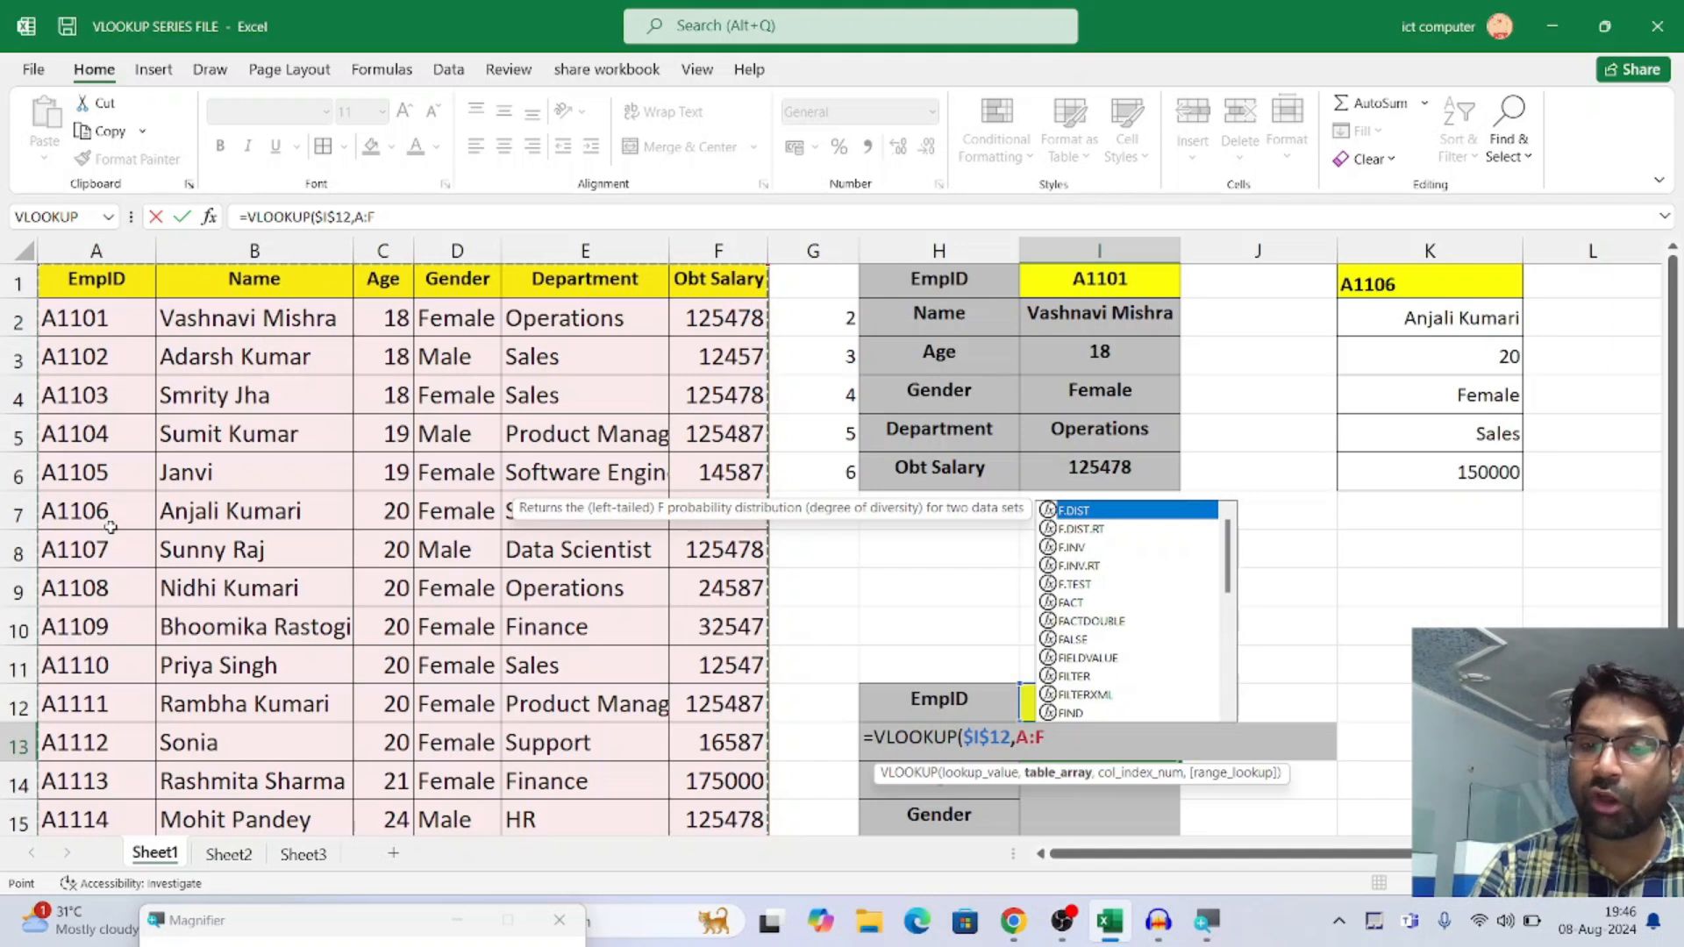
Complete I13's VLOOKUP with ROW() as the column index and 0 for an exact match
{"action": "type", "text": ","}
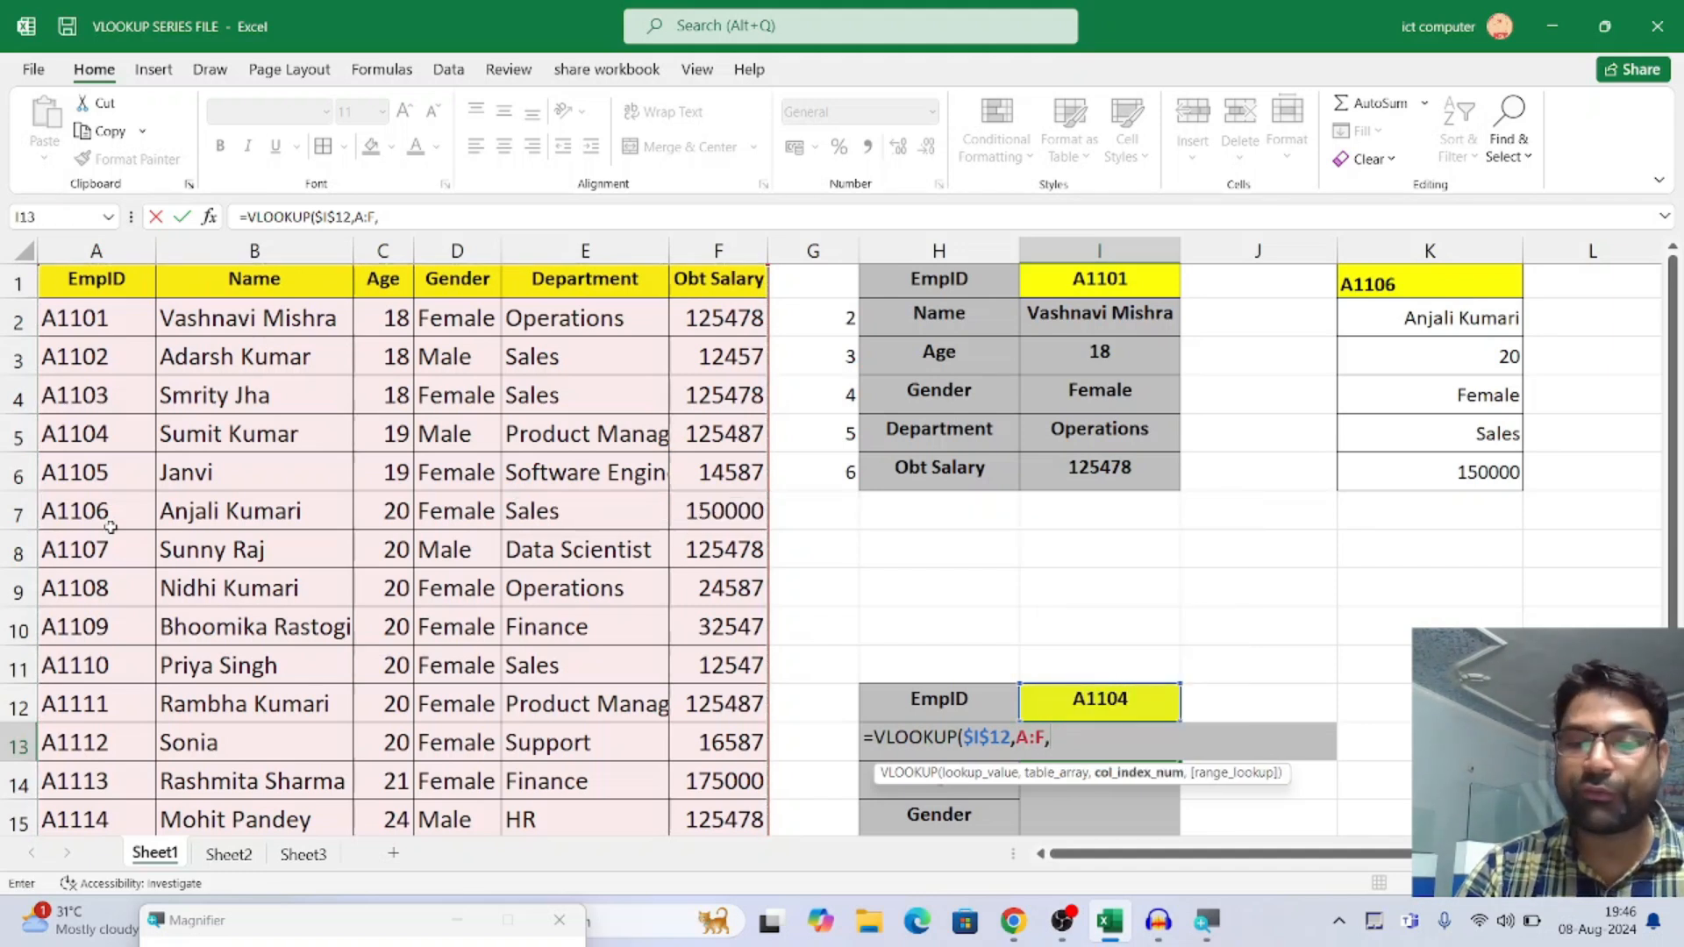
{"action": "type", "text": "ROW"}
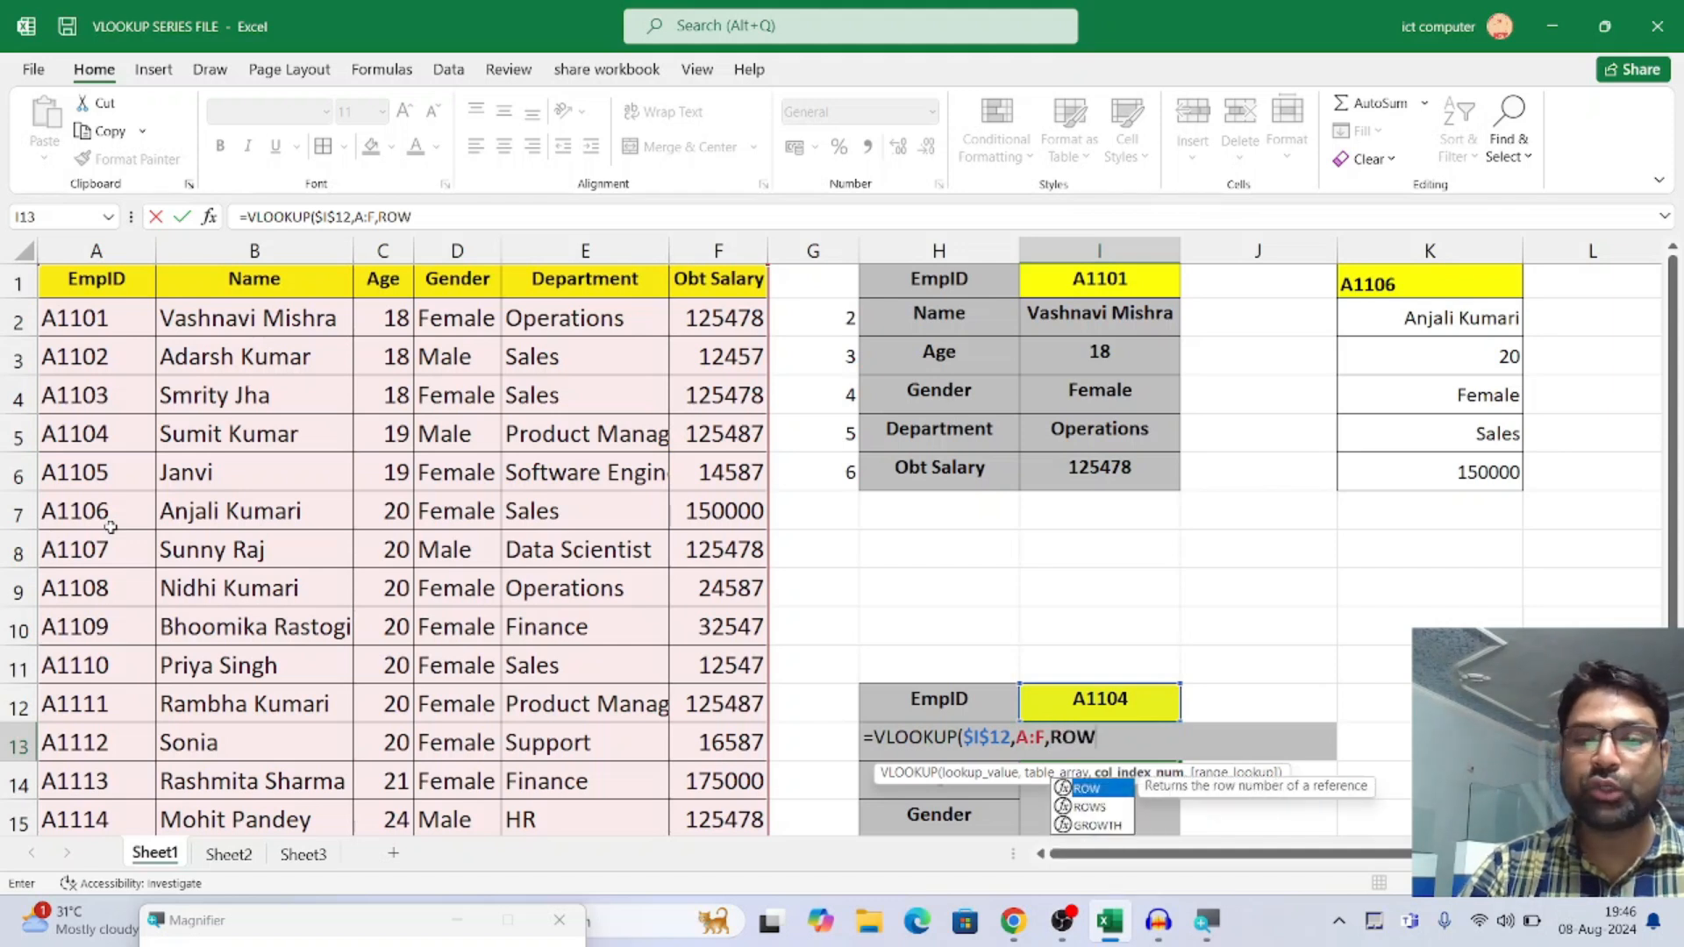
{"action": "type", "text": "()"}
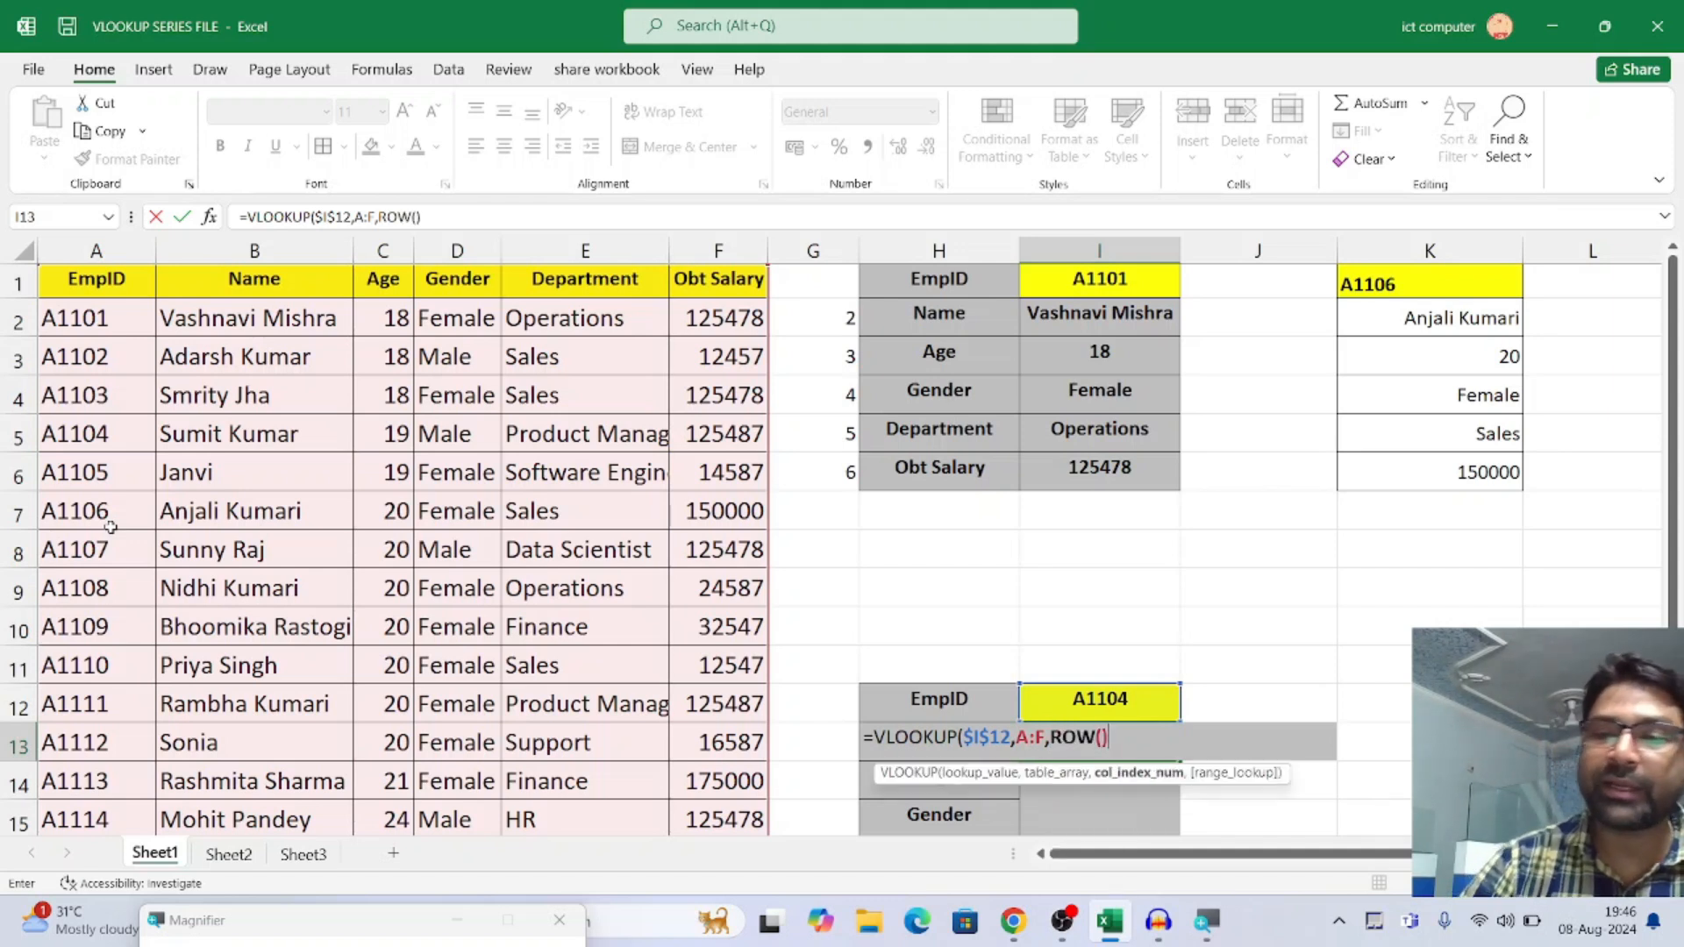
{"action": "type", "text": ","}
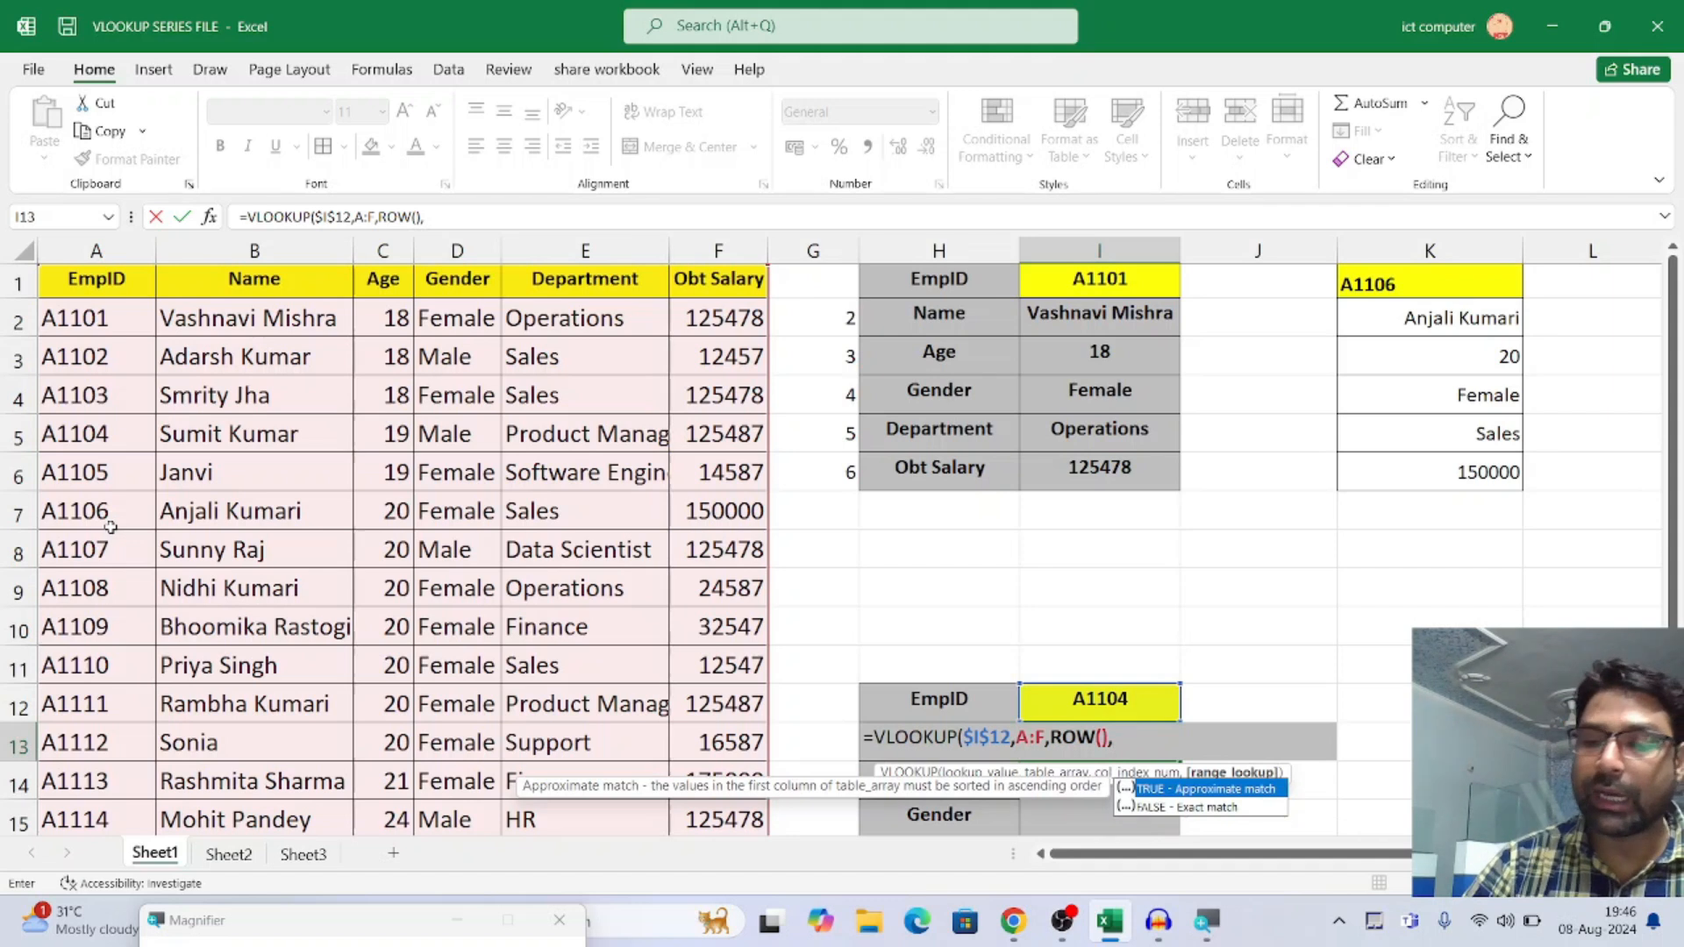
{"action": "type", "text": "0)"}
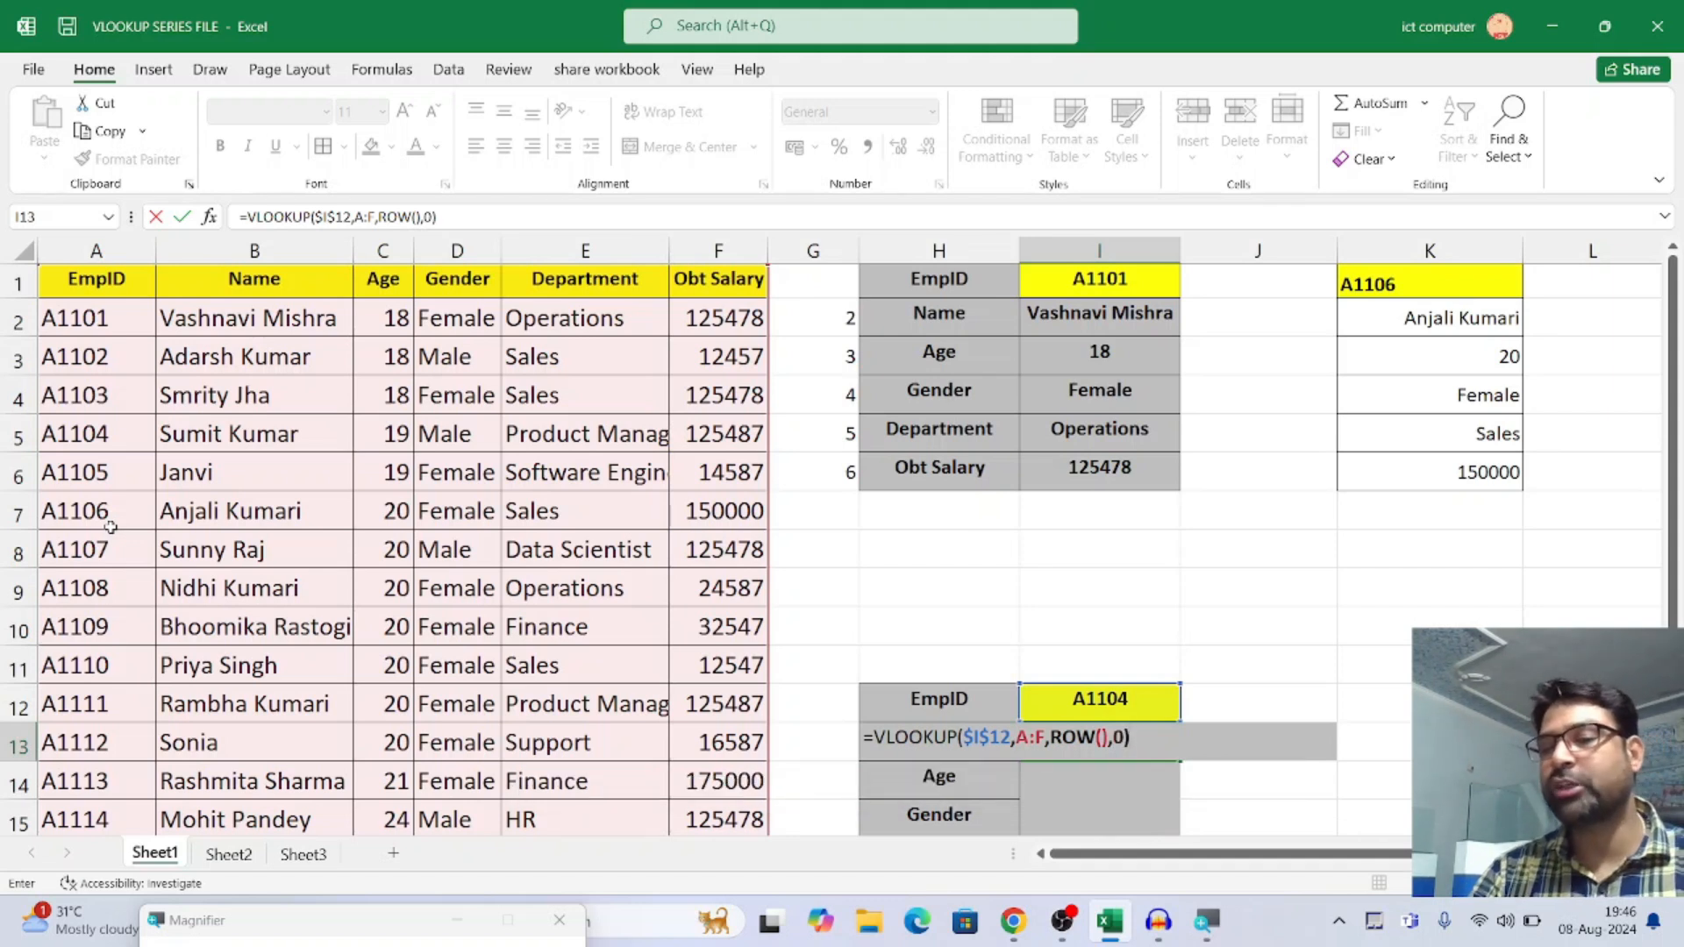
{"action": "key", "text": "Return"}
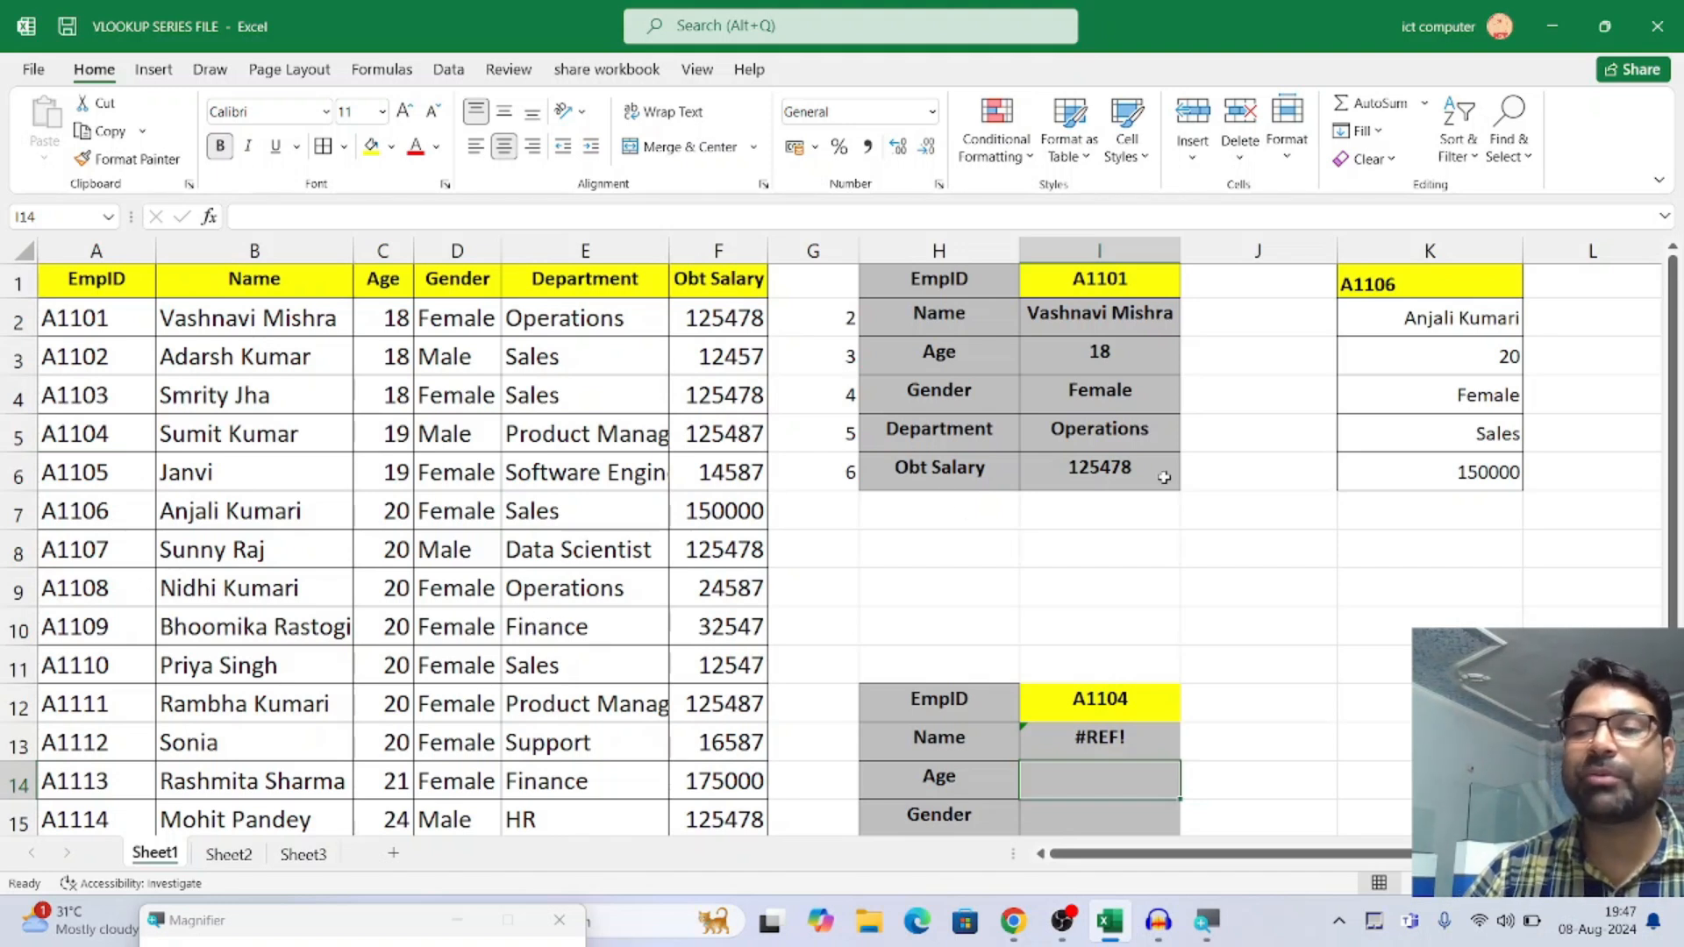
Examine the VLOOKUP formula in I13 and compare its ROW() column index with the sheet row it sits in
{"action": "left_click_drag", "start_coordinate": [1671, 438], "coordinate": [1679, 545]}
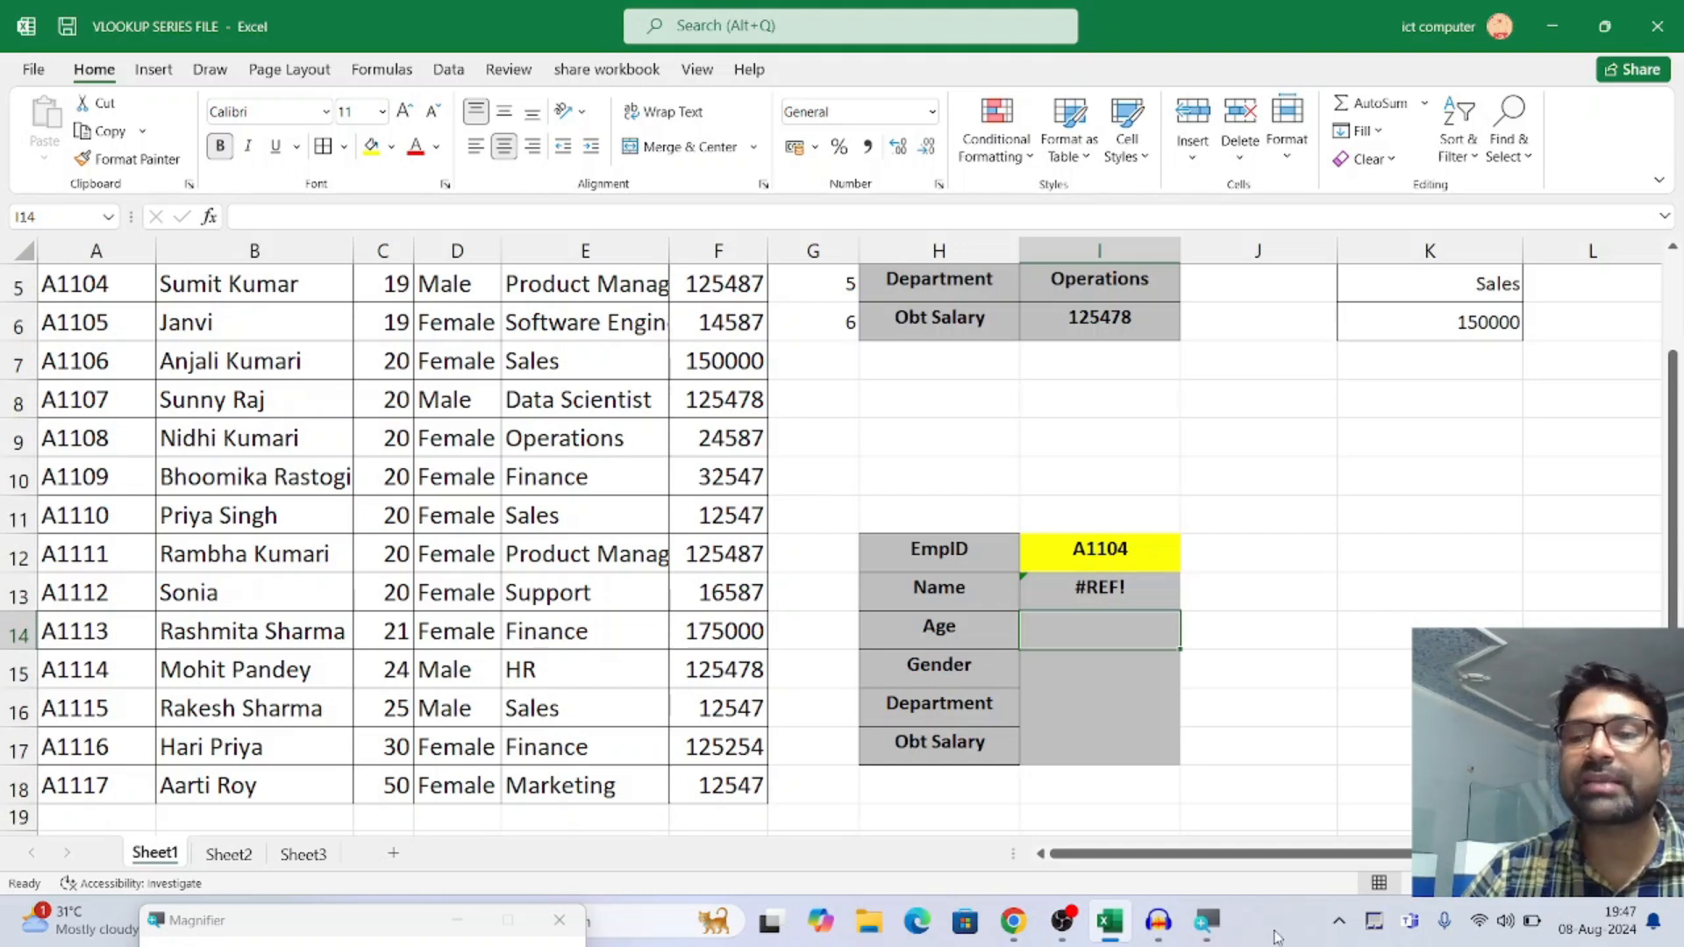
{"action": "left_click", "coordinate": [1102, 595]}
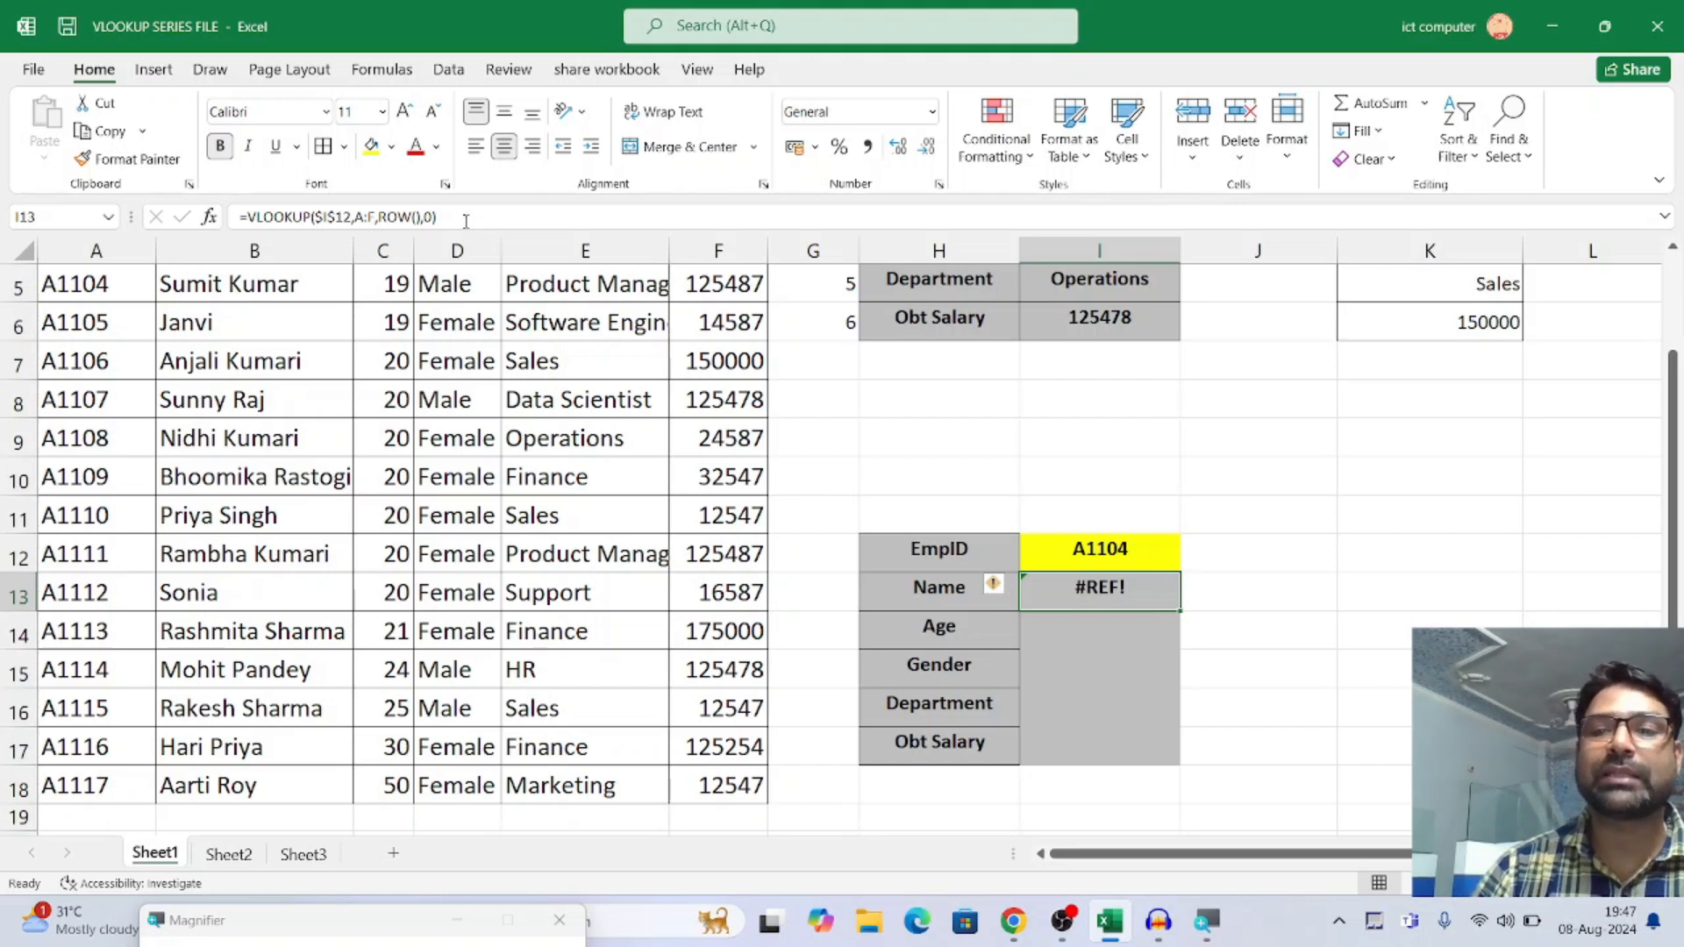
{"action": "double_click", "coordinate": [1069, 596]}
{"action": "key", "text": "Escape"}
{"action": "type", "text": "1"}
{"action": "key", "text": "Escape"}
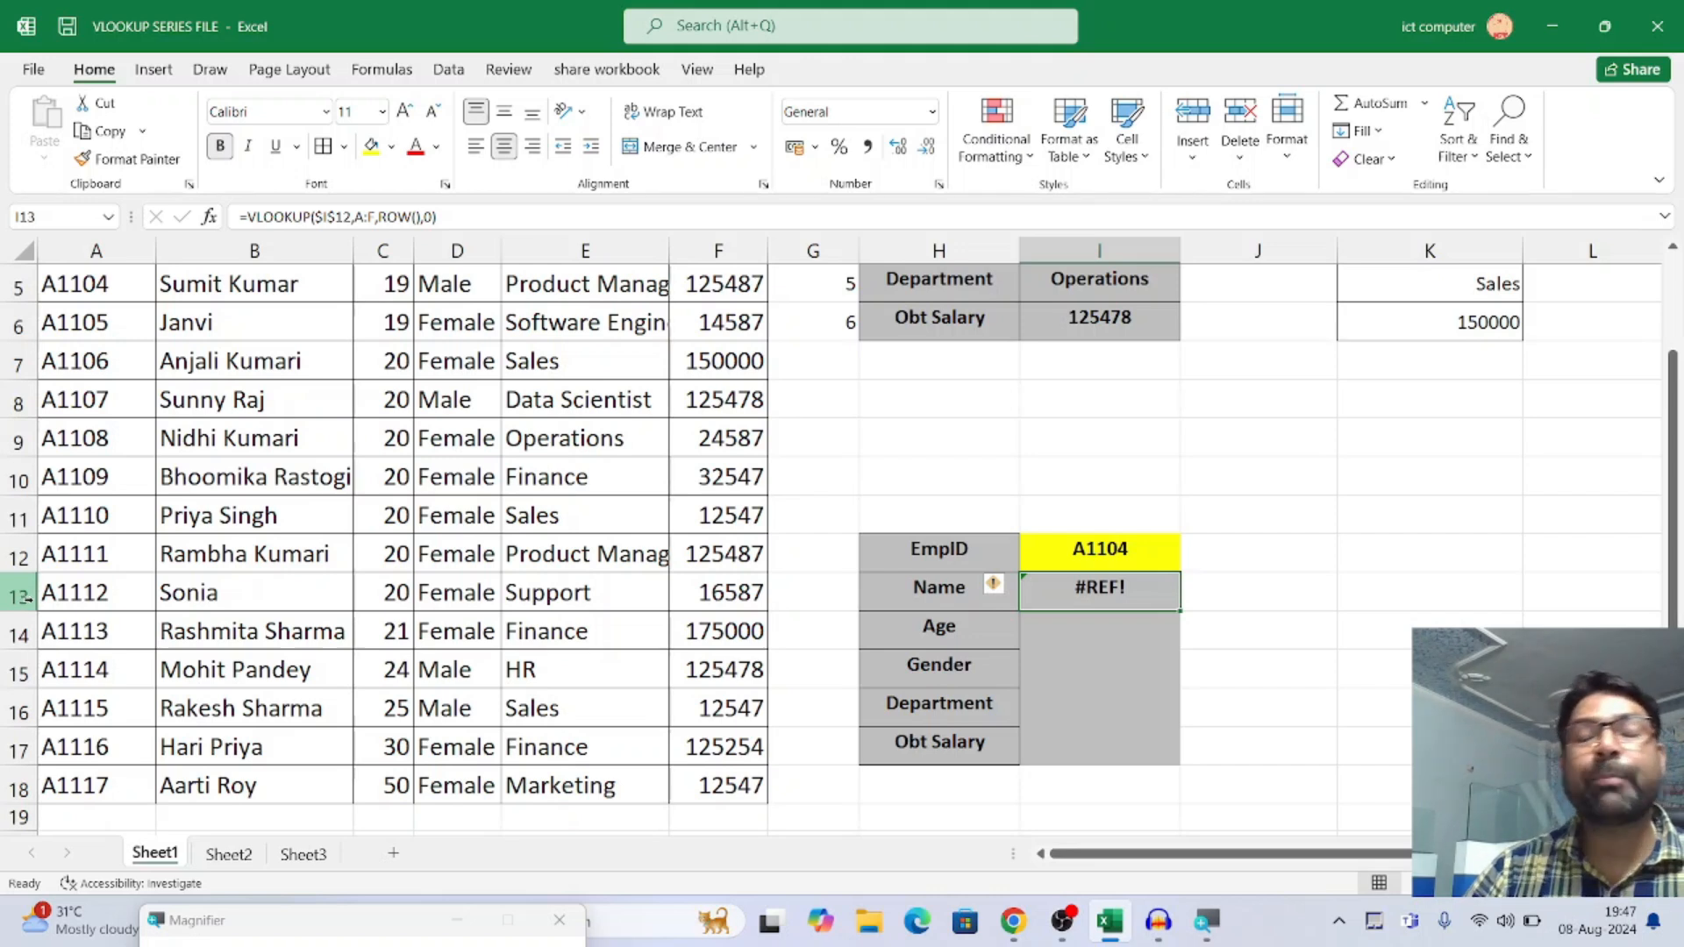
{"action": "scroll", "coordinate": [24, 600], "scroll_direction": "up", "scroll_amount": 2}
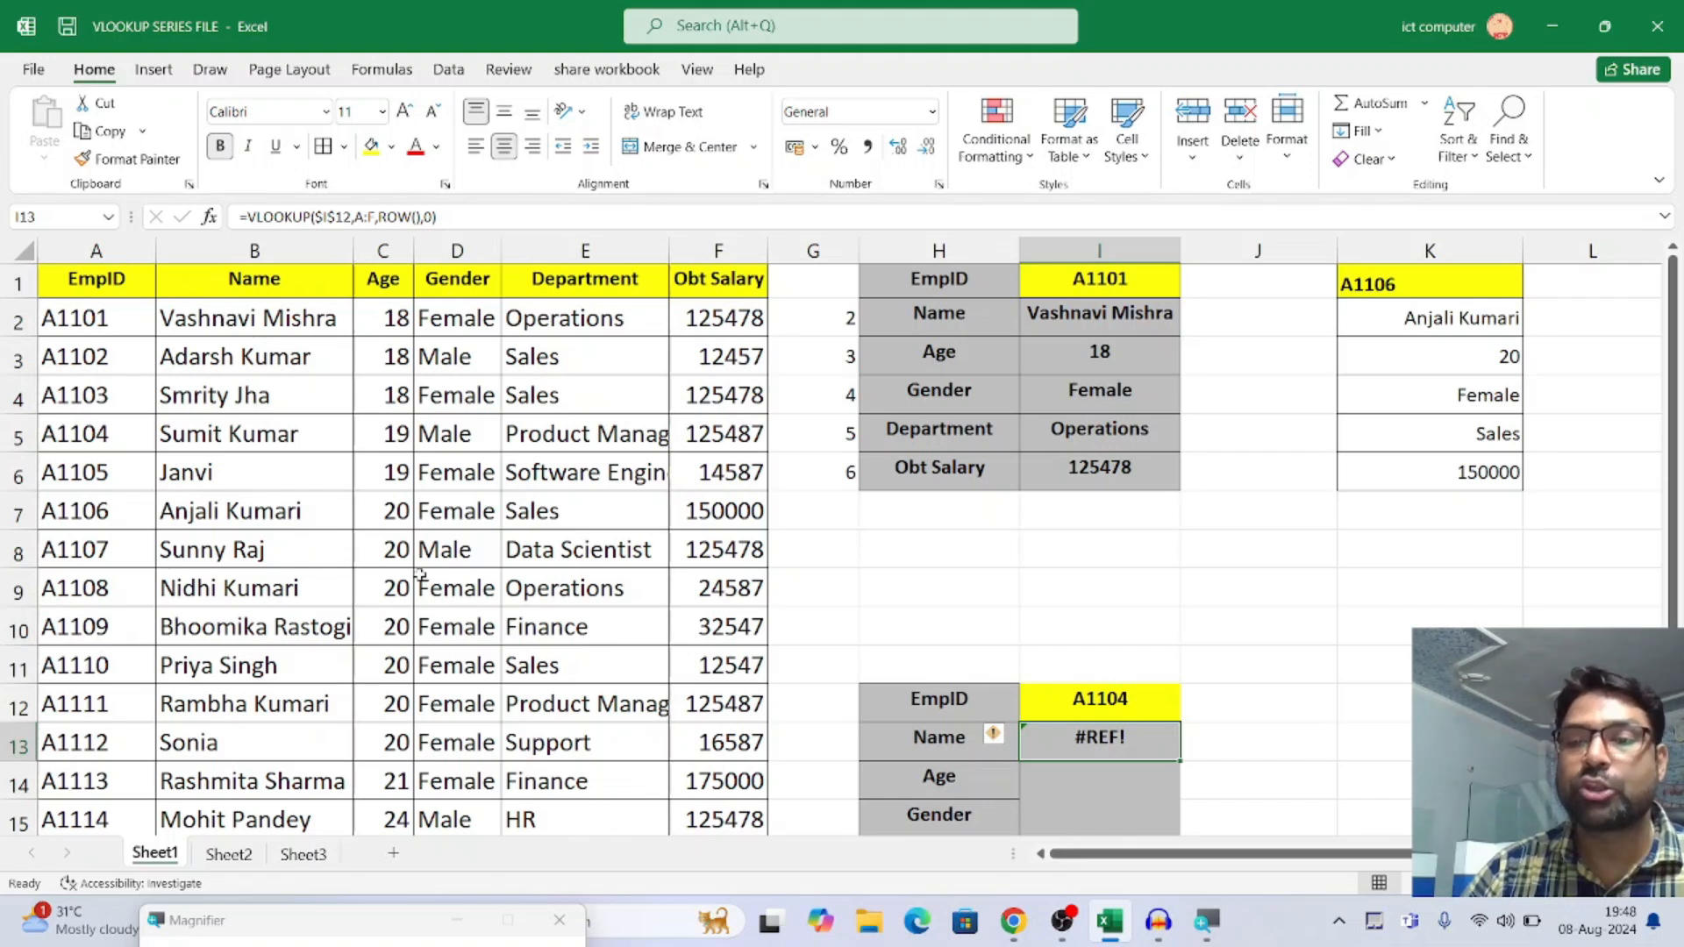
Change the column index in I13's VLOOKUP formula to ROW()-11
{"action": "double_click", "coordinate": [1126, 743]}
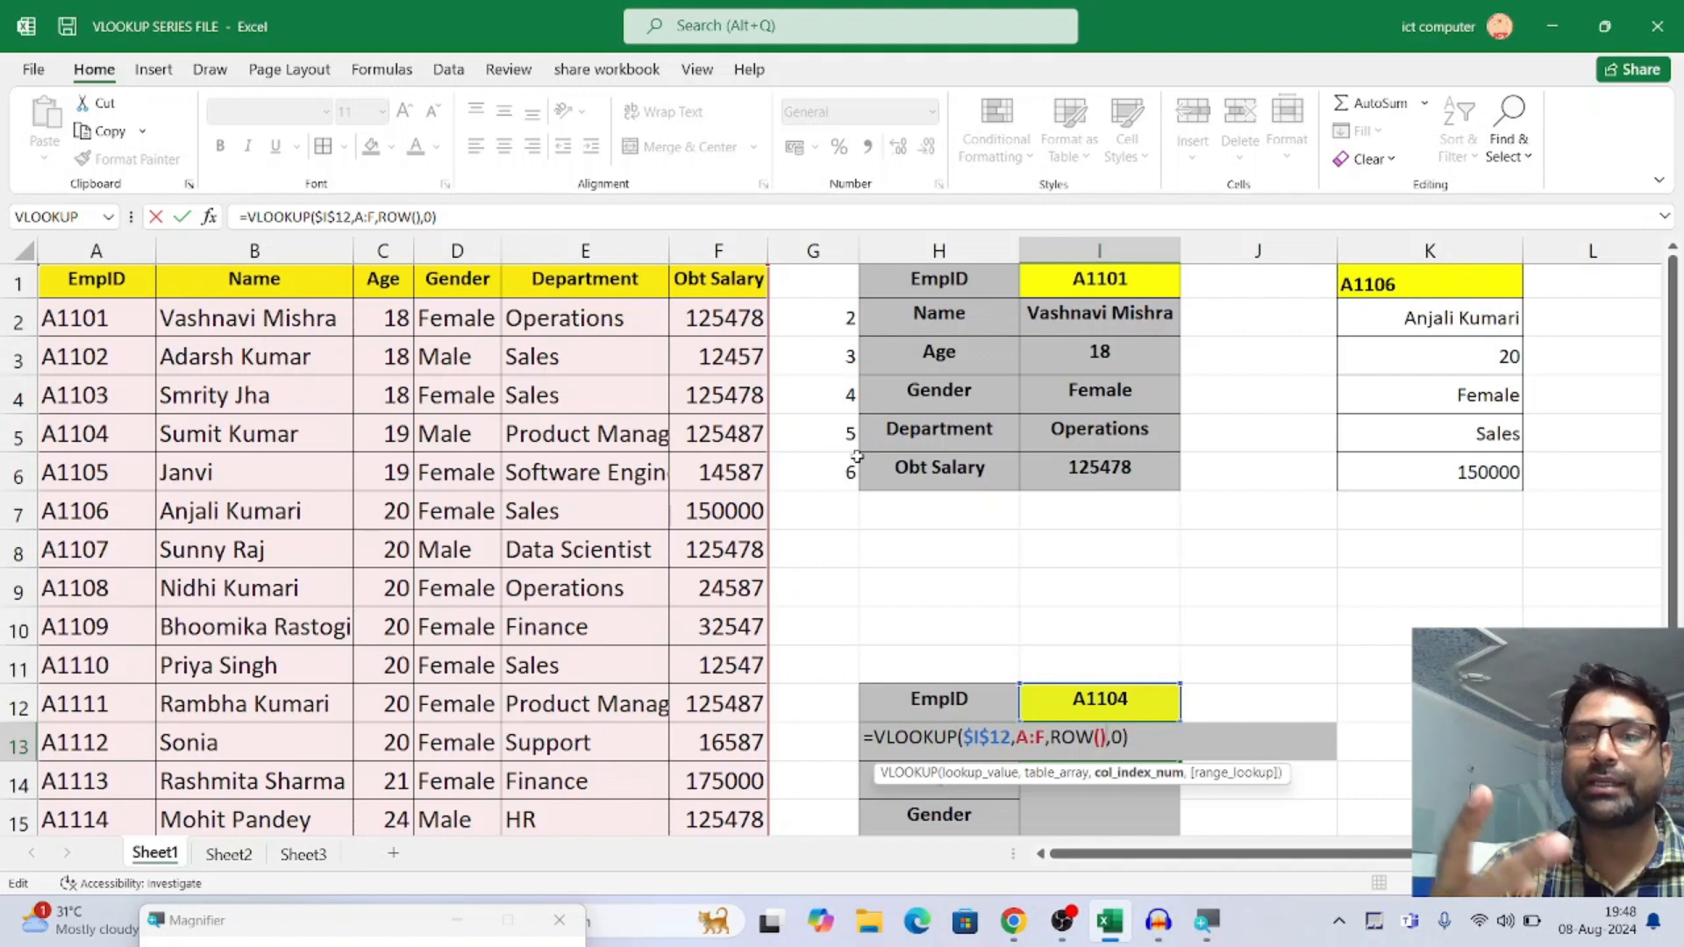
{"action": "type", "text": "11"}
{"action": "key", "text": "BackSpace"}
{"action": "key", "text": "BackSpace"}
{"action": "type", "text": "-11"}
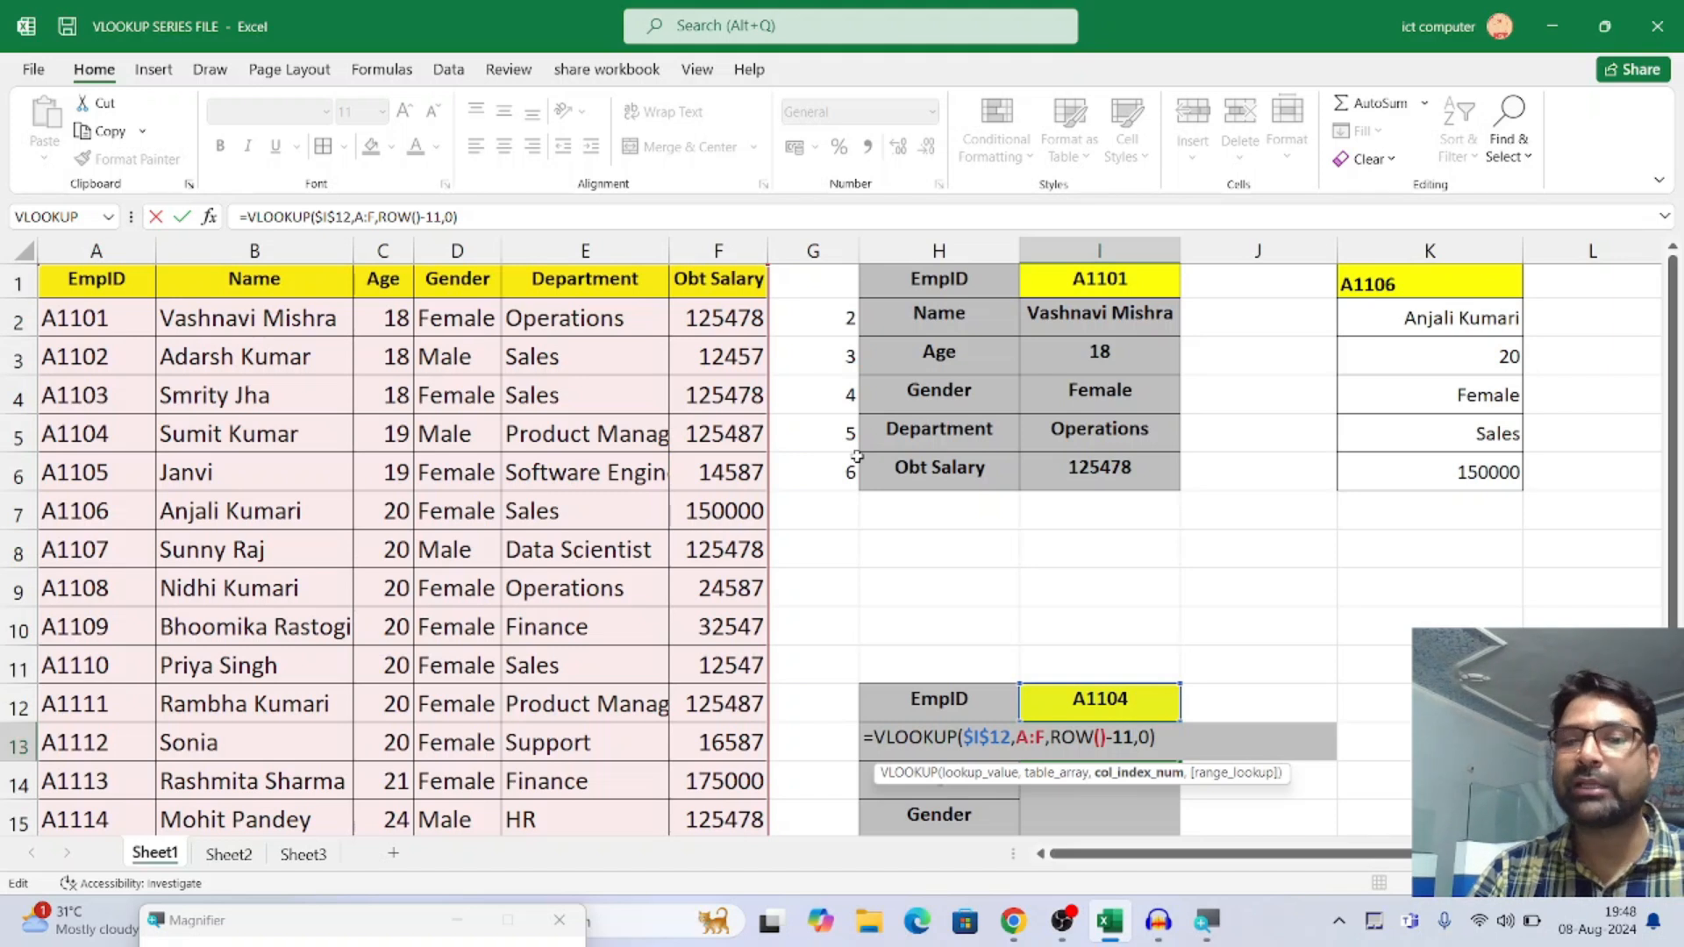
{"action": "key", "text": "Return"}
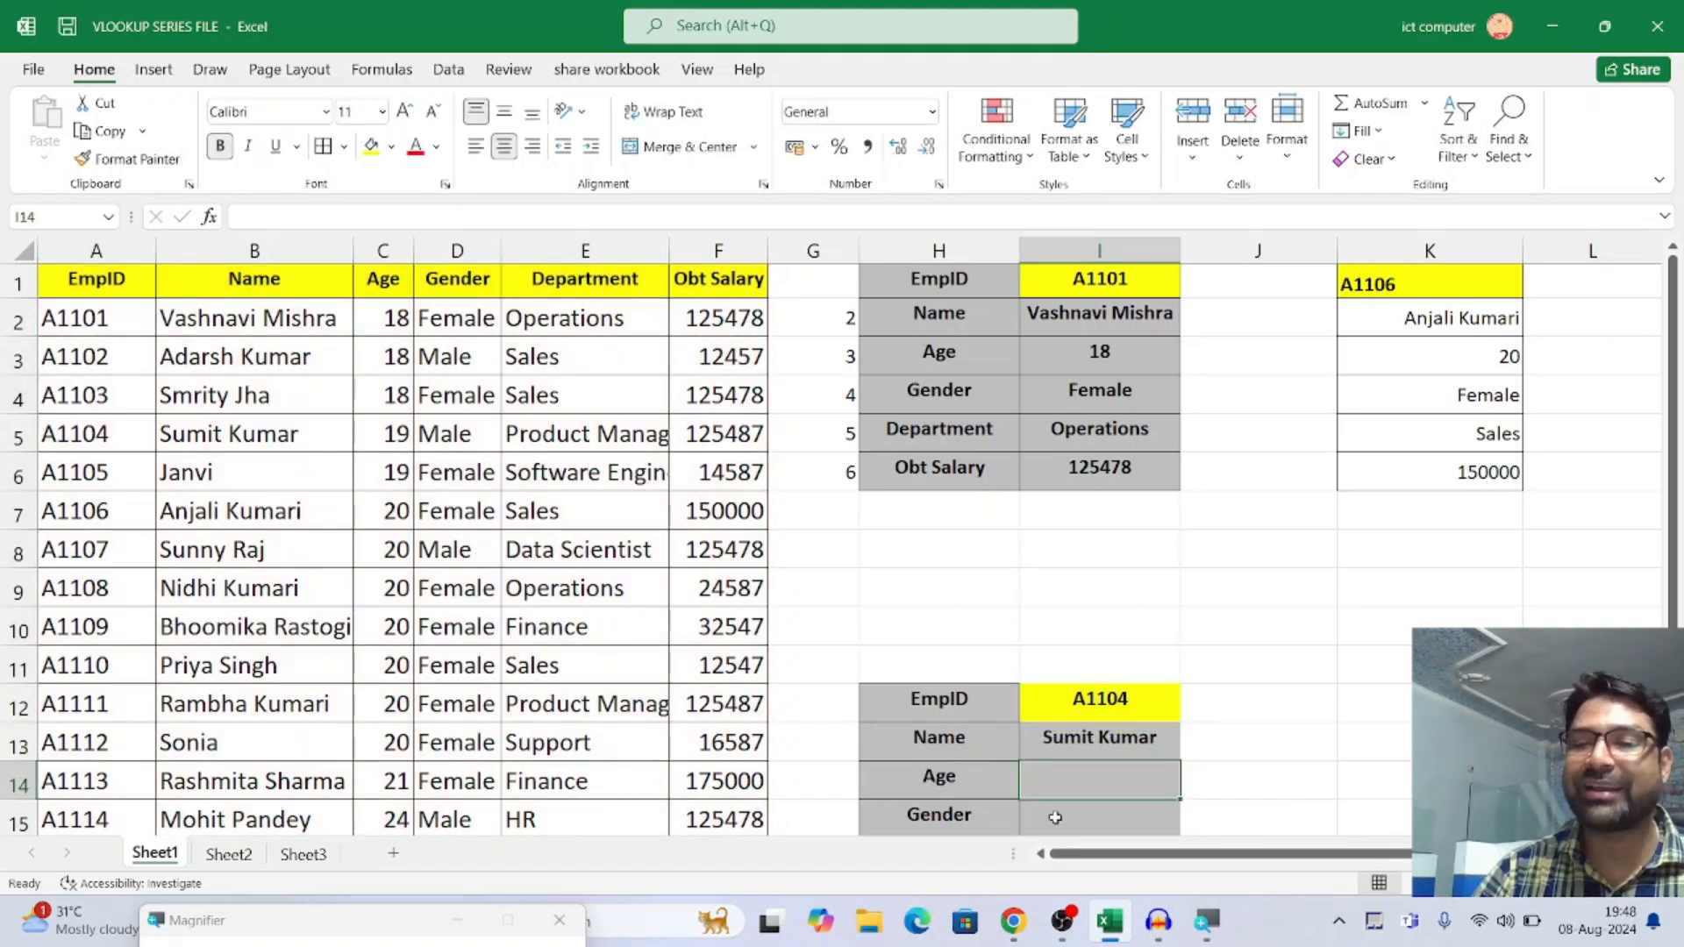
Fill I13's VLOOKUP formula down to I17 for the remaining employee details
{"action": "left_click", "coordinate": [1092, 746]}
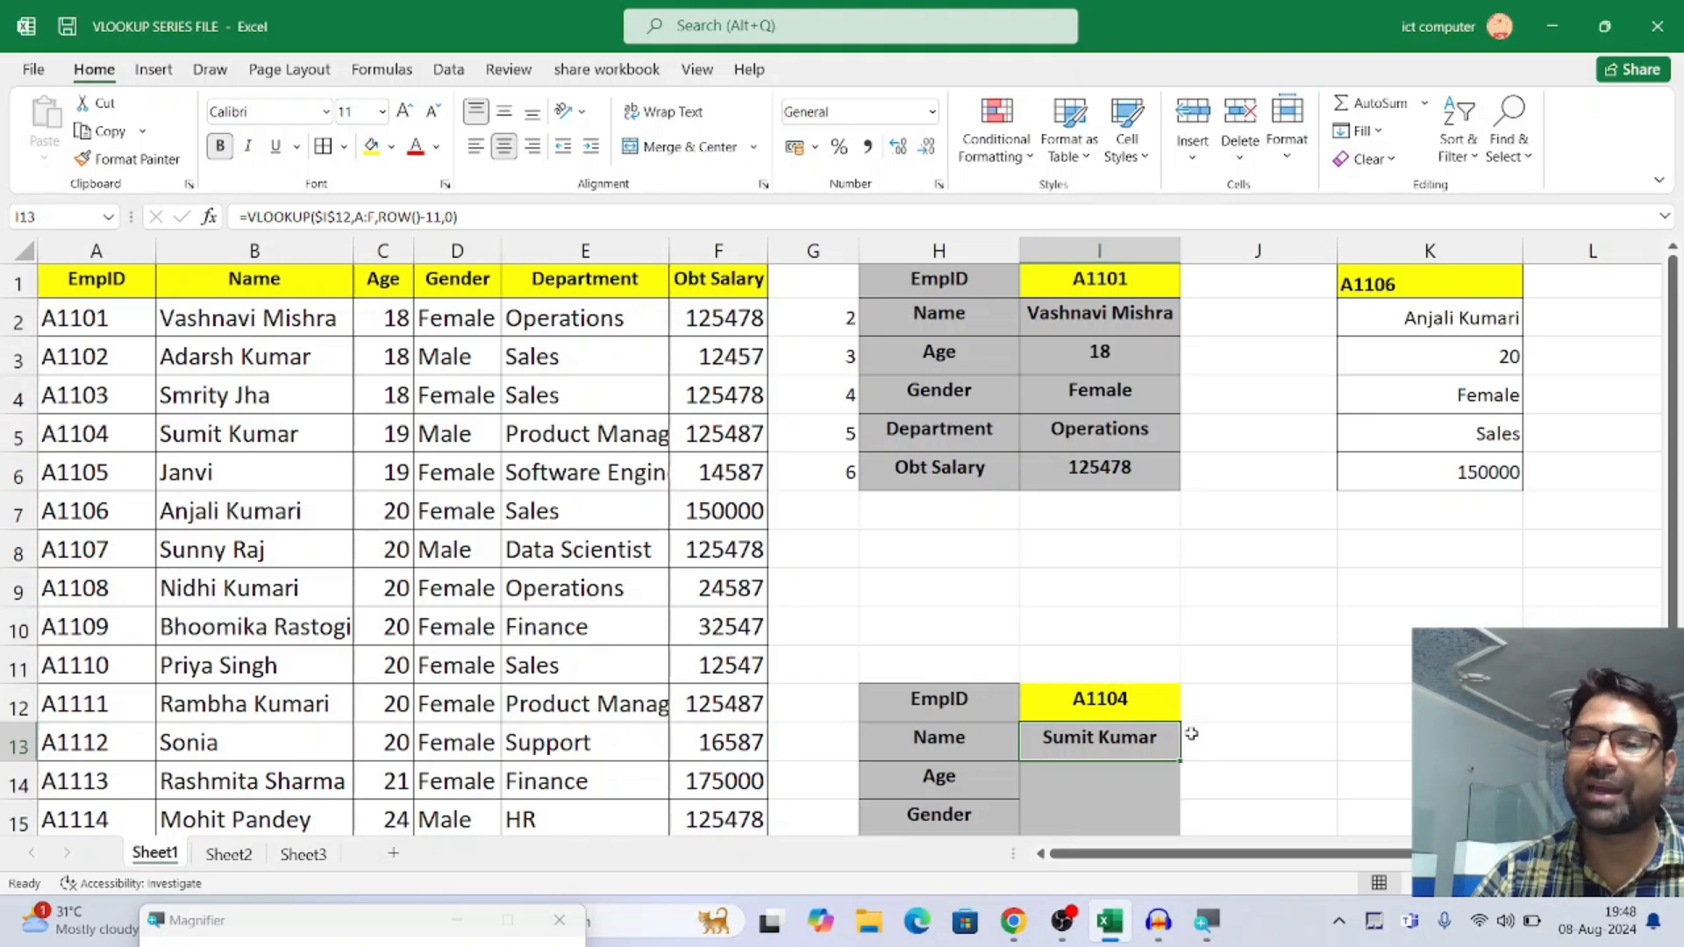
{"action": "scroll", "coordinate": [1240, 779], "scroll_direction": "down", "scroll_amount": 3}
{"action": "scroll", "coordinate": [1239, 779], "scroll_direction": "down", "scroll_amount": 3}
{"action": "scroll", "coordinate": [1227, 676], "scroll_direction": "up", "scroll_amount": 5}
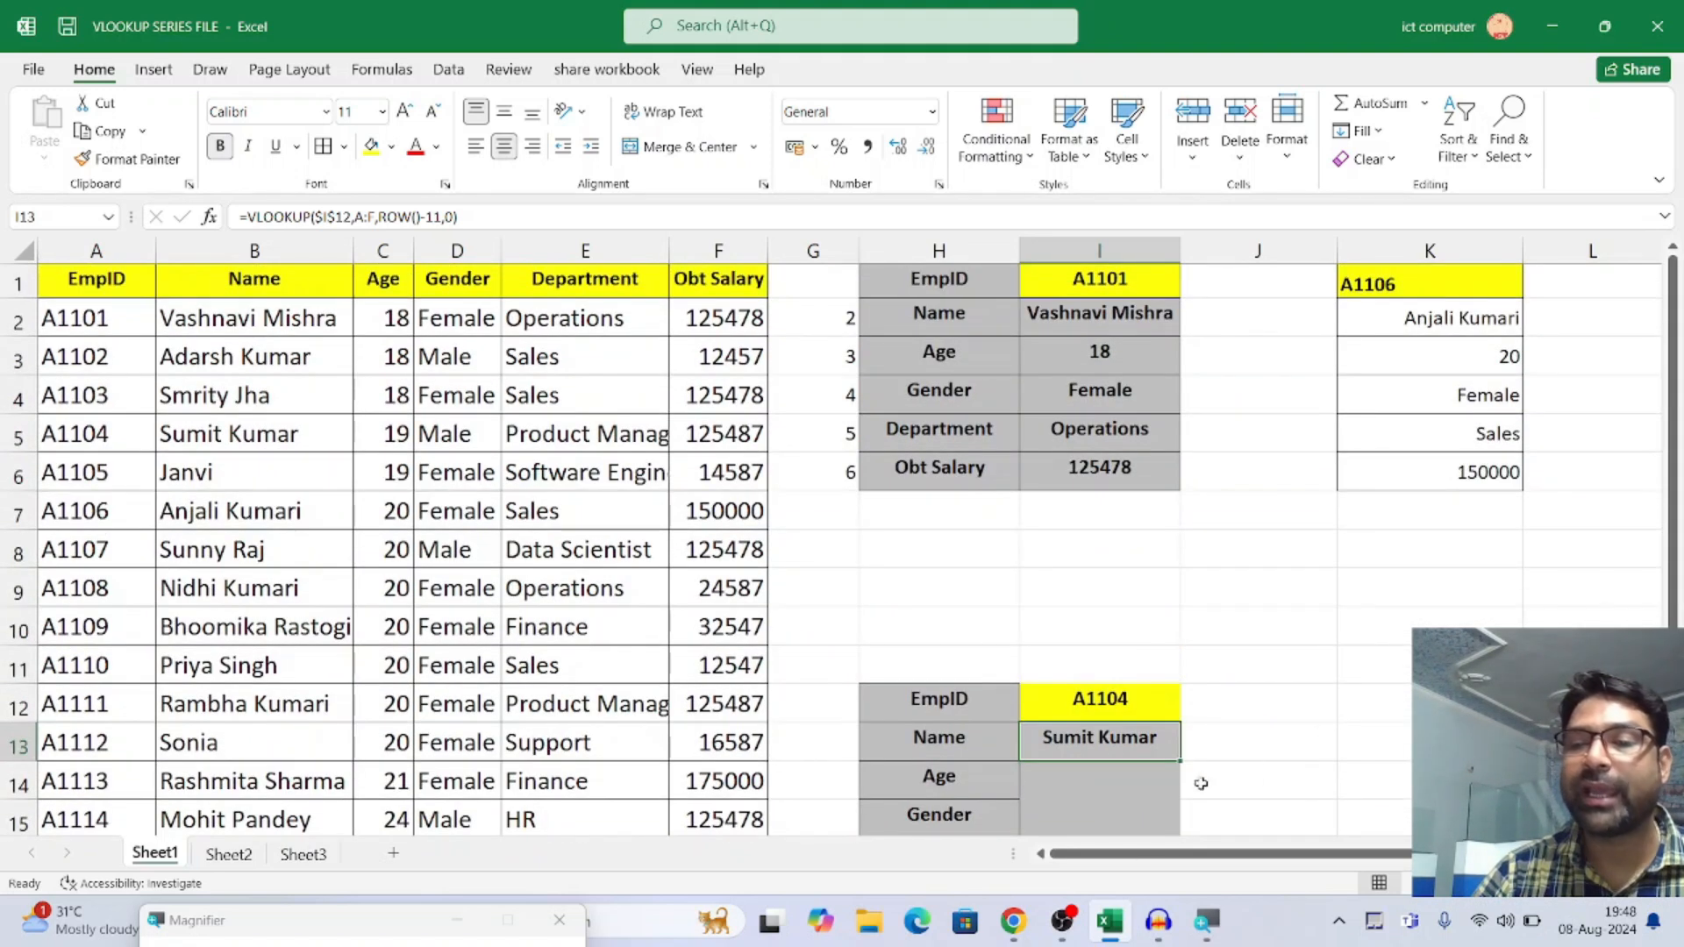
{"action": "mouse_move", "coordinate": [1181, 760]}
{"action": "left_mouse_down"}
{"action": "mouse_move", "coordinate": [1187, 864]}
{"action": "mouse_move", "coordinate": [1185, 758]}
{"action": "left_mouse_up"}
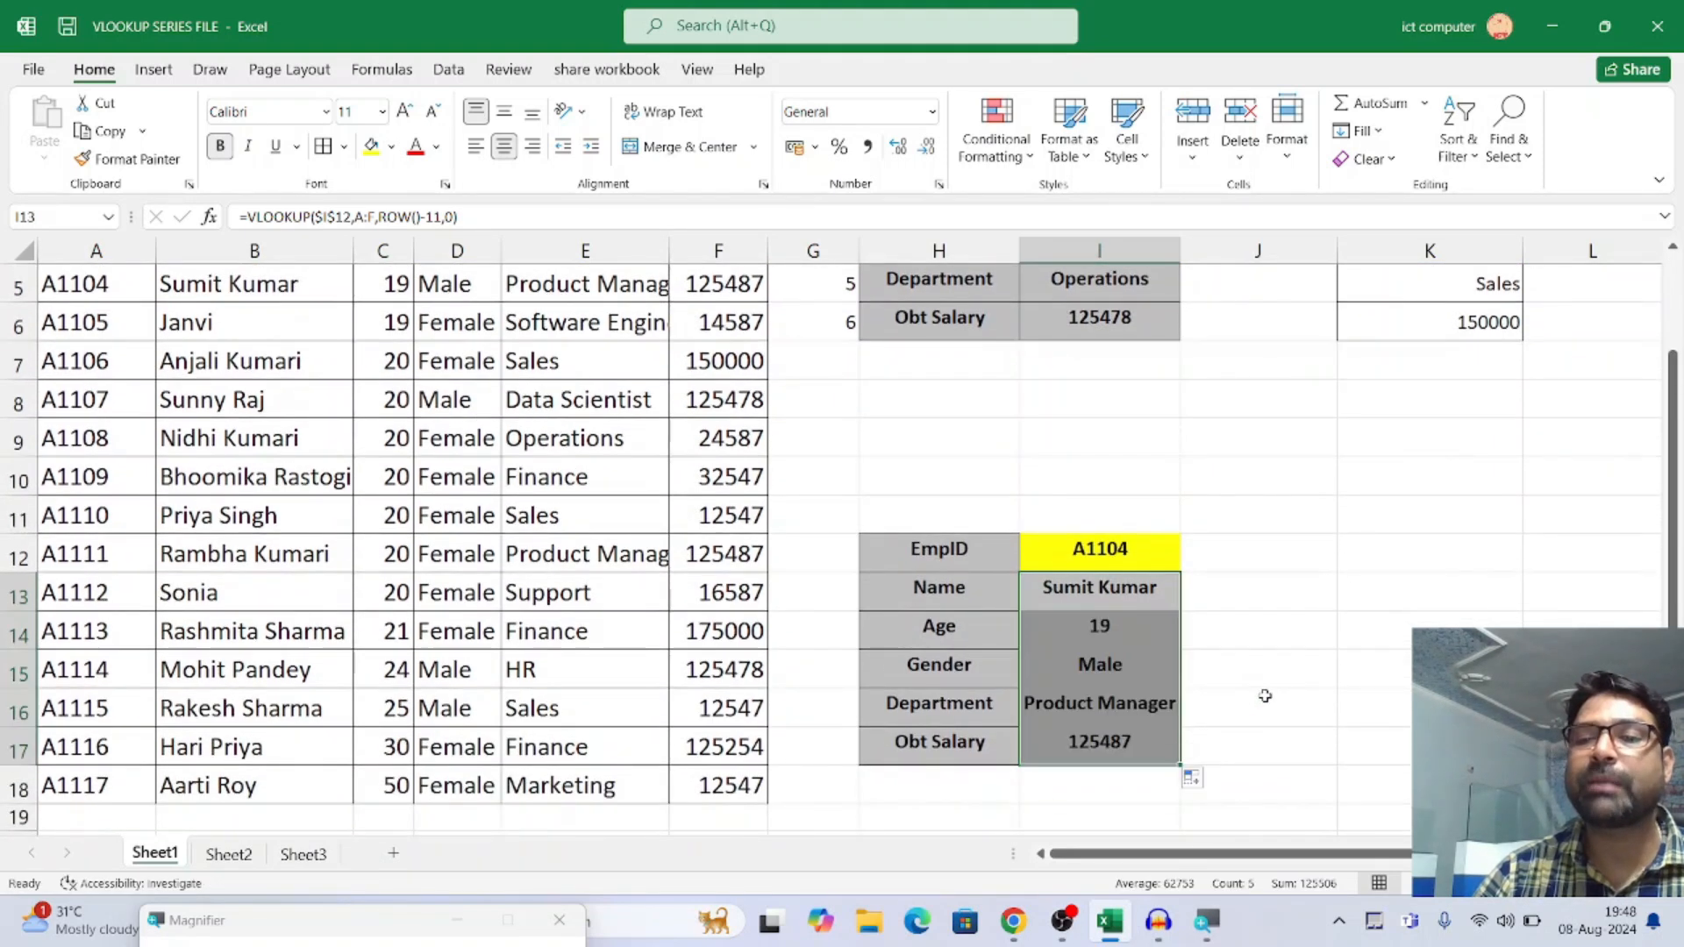
{"action": "left_click", "coordinate": [1289, 672]}
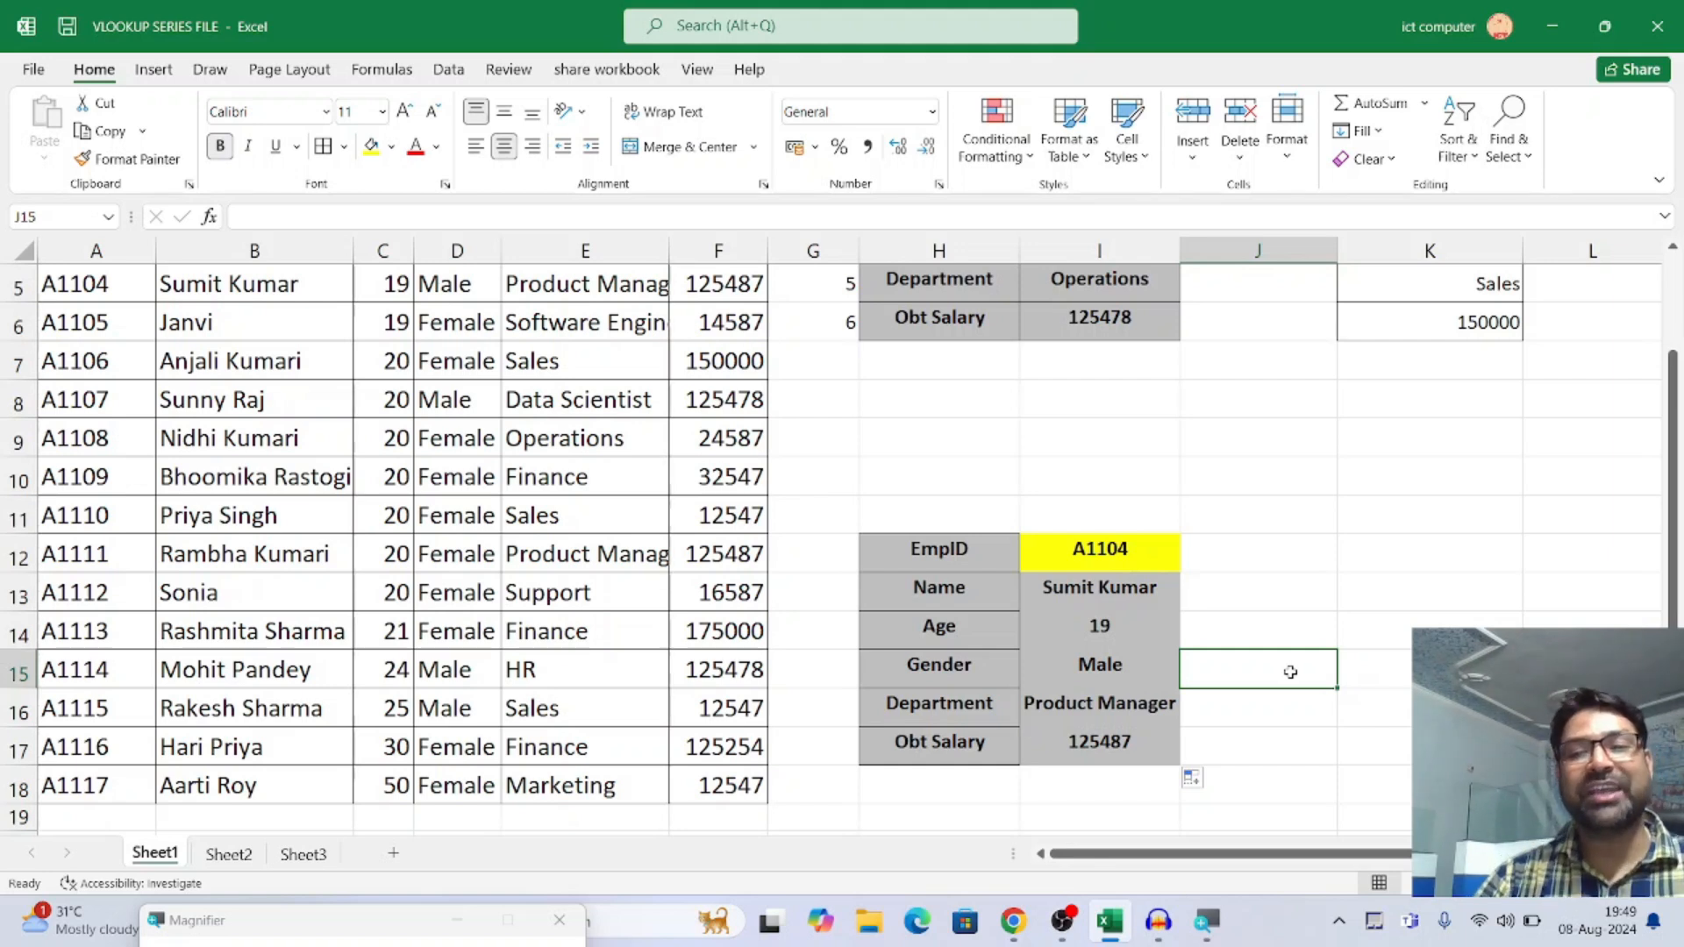
{"action": "scroll", "coordinate": [1287, 544], "scroll_direction": "up", "scroll_amount": 2}
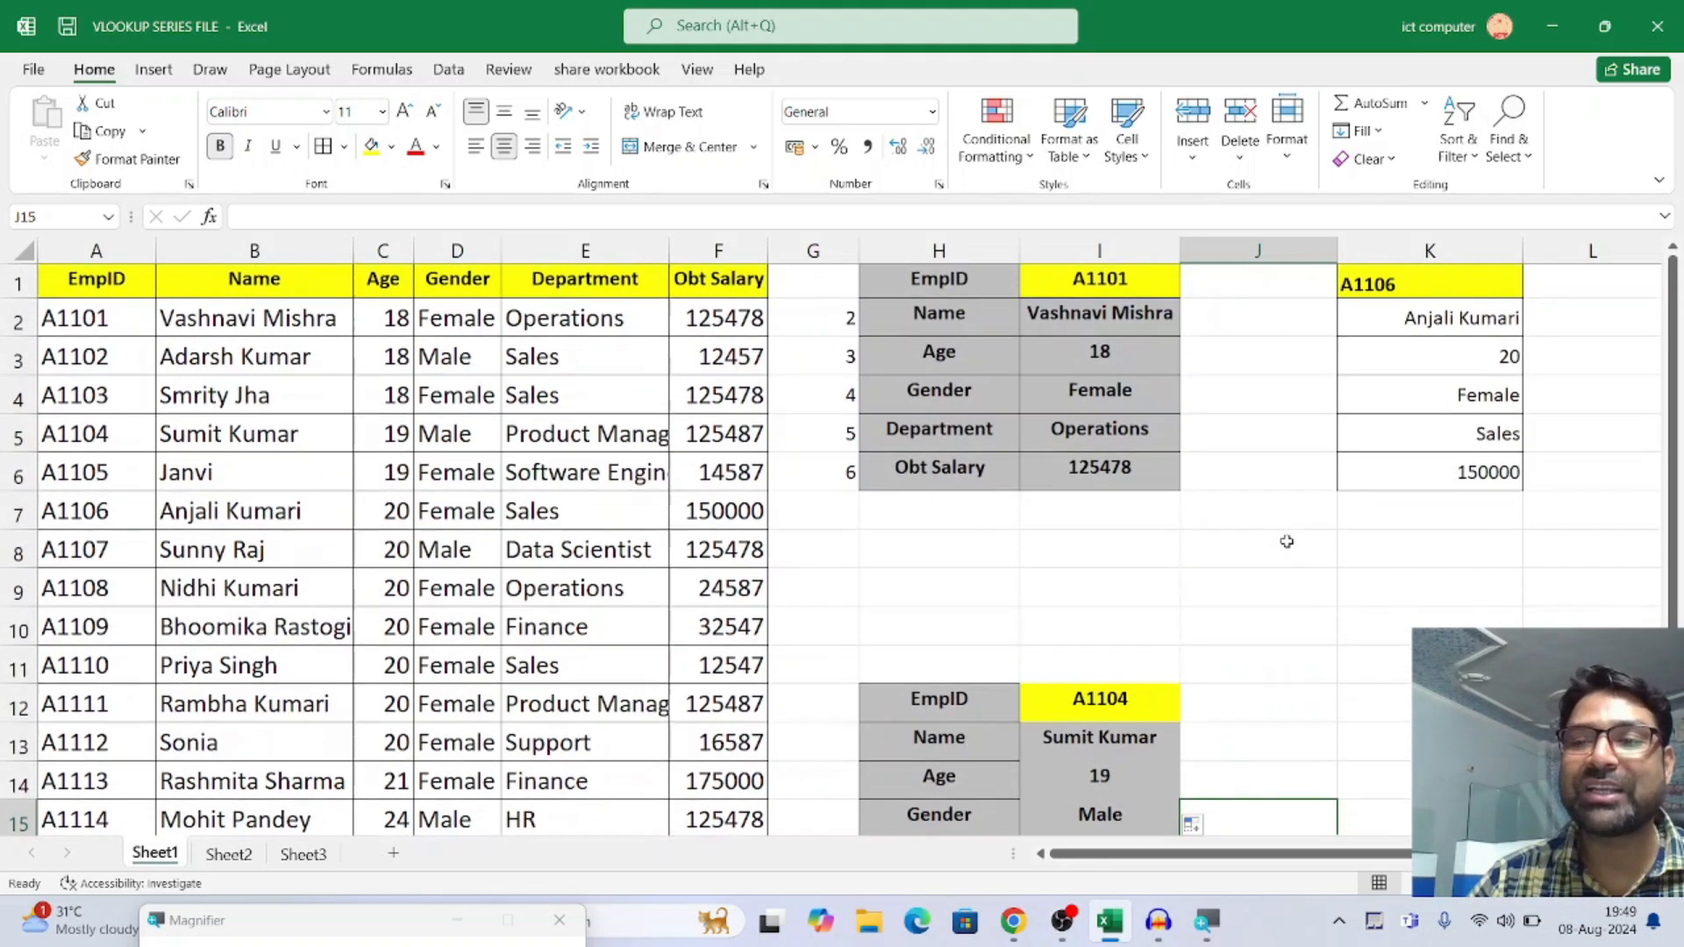